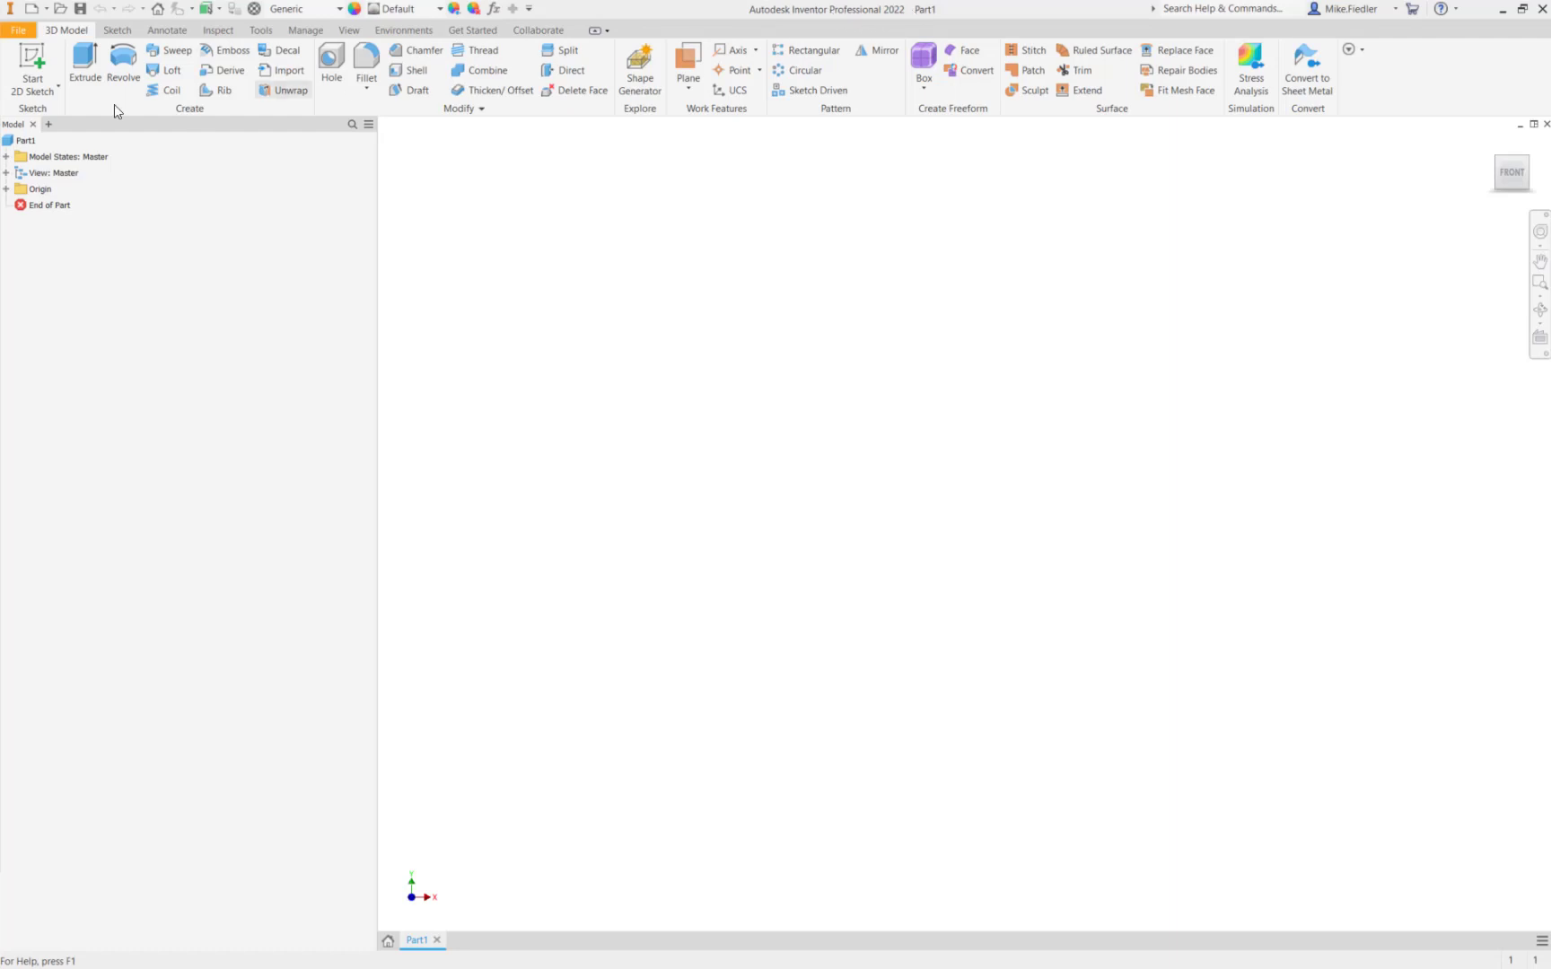
Start a sketch on the XY plane and draw two circles centred at the origin
{"action": "left_click", "coordinate": [45, 58]}
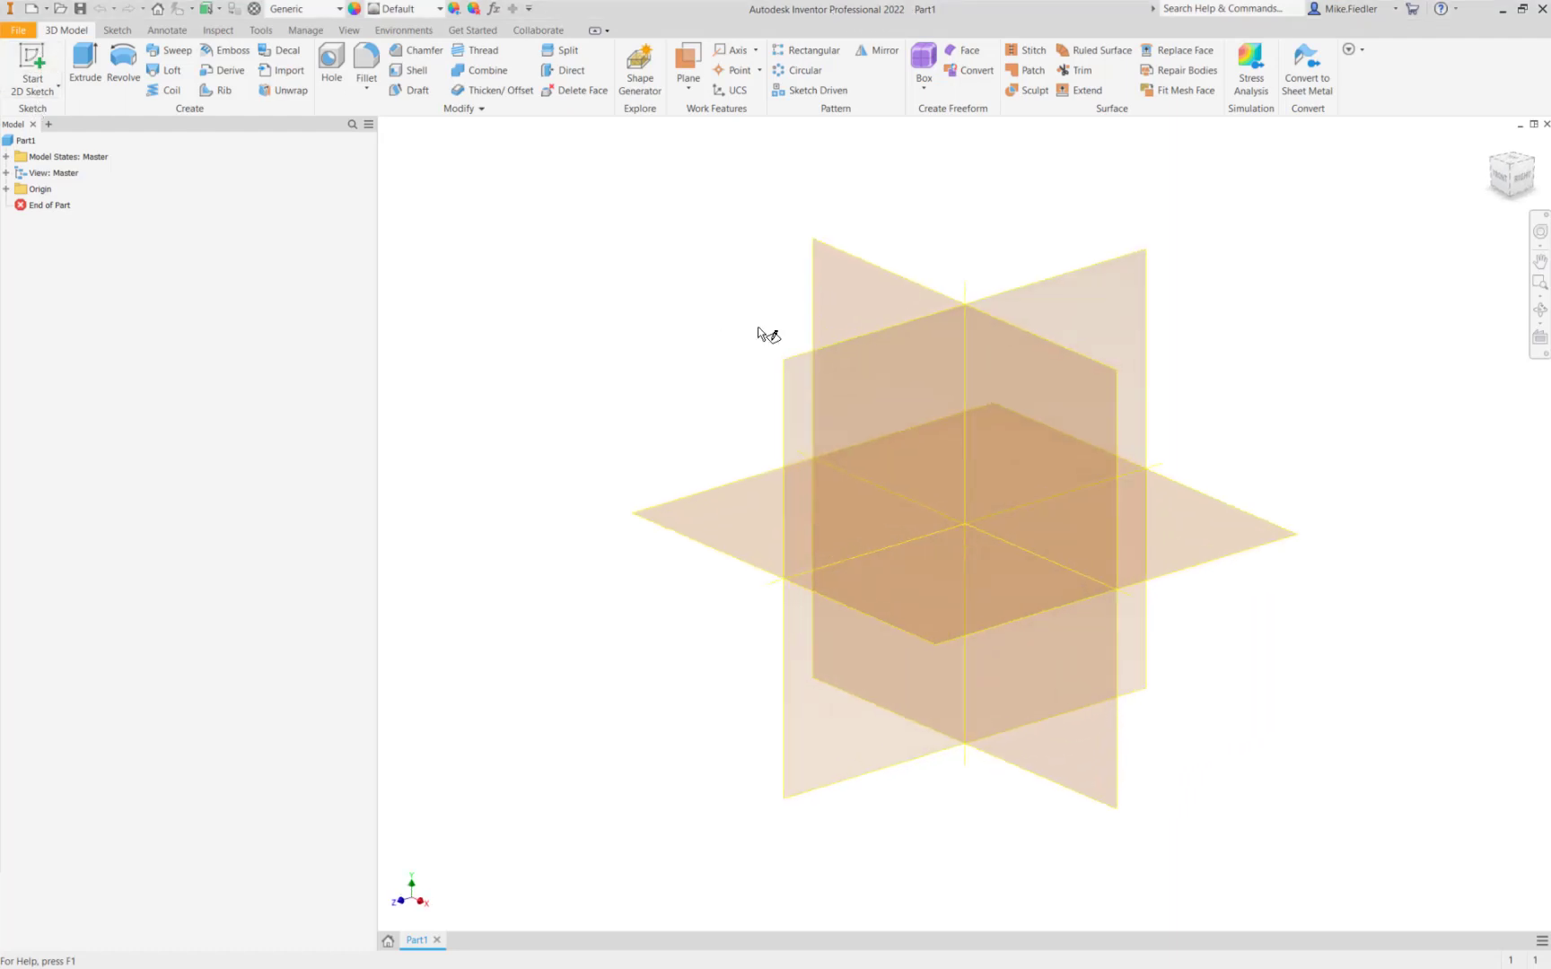
{"action": "left_click", "coordinate": [971, 619]}
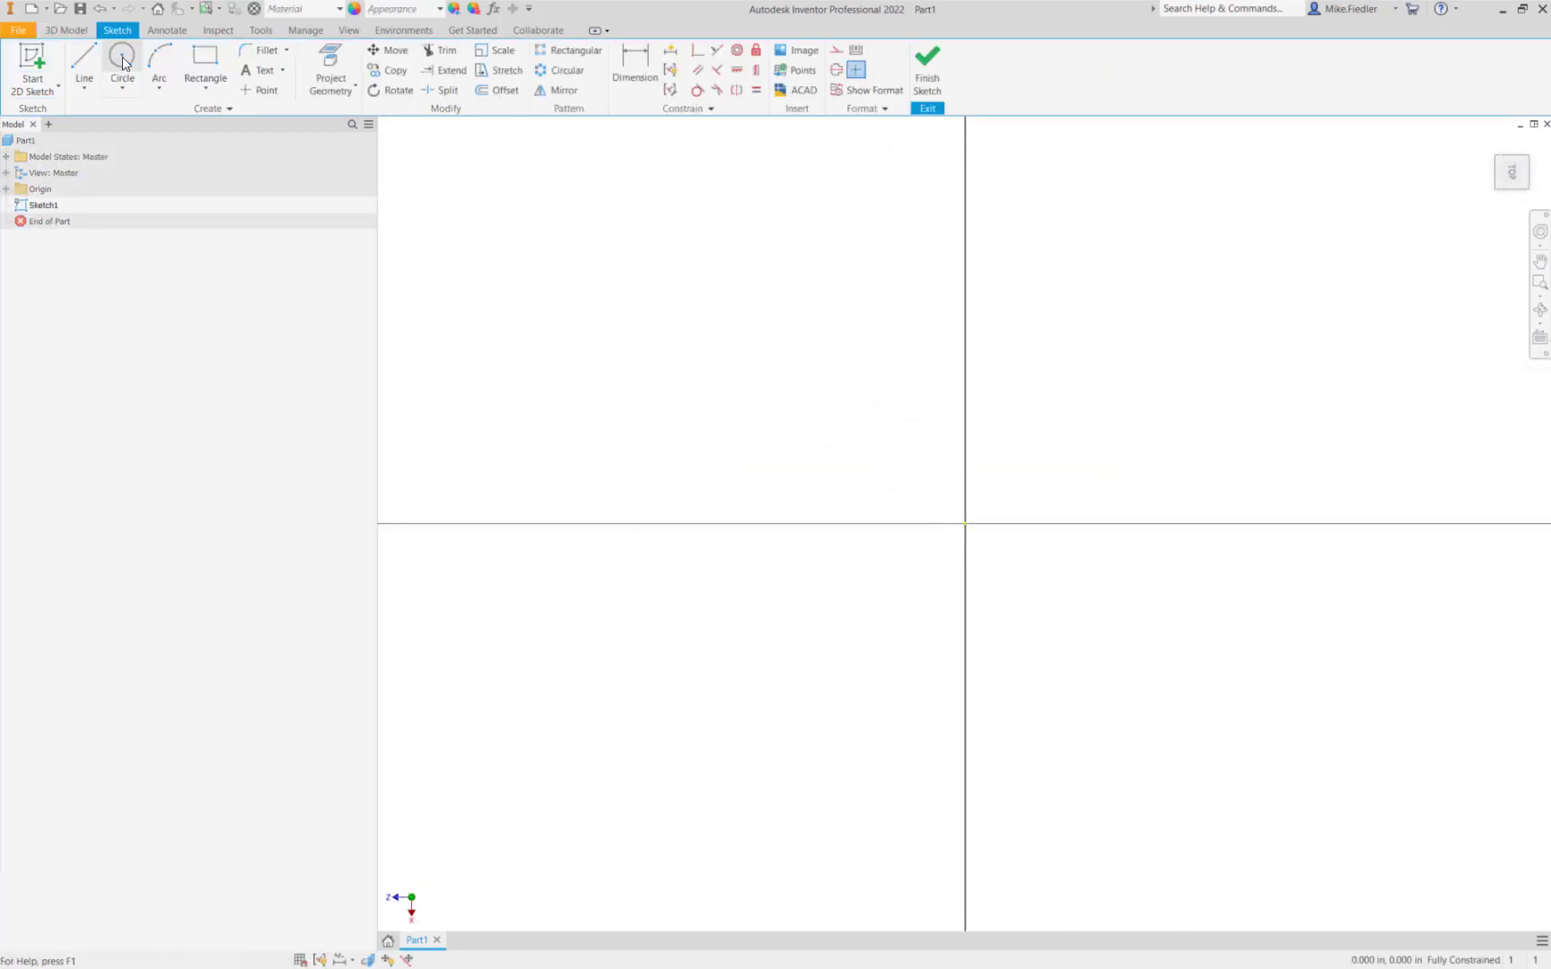
{"action": "left_click", "coordinate": [123, 66]}
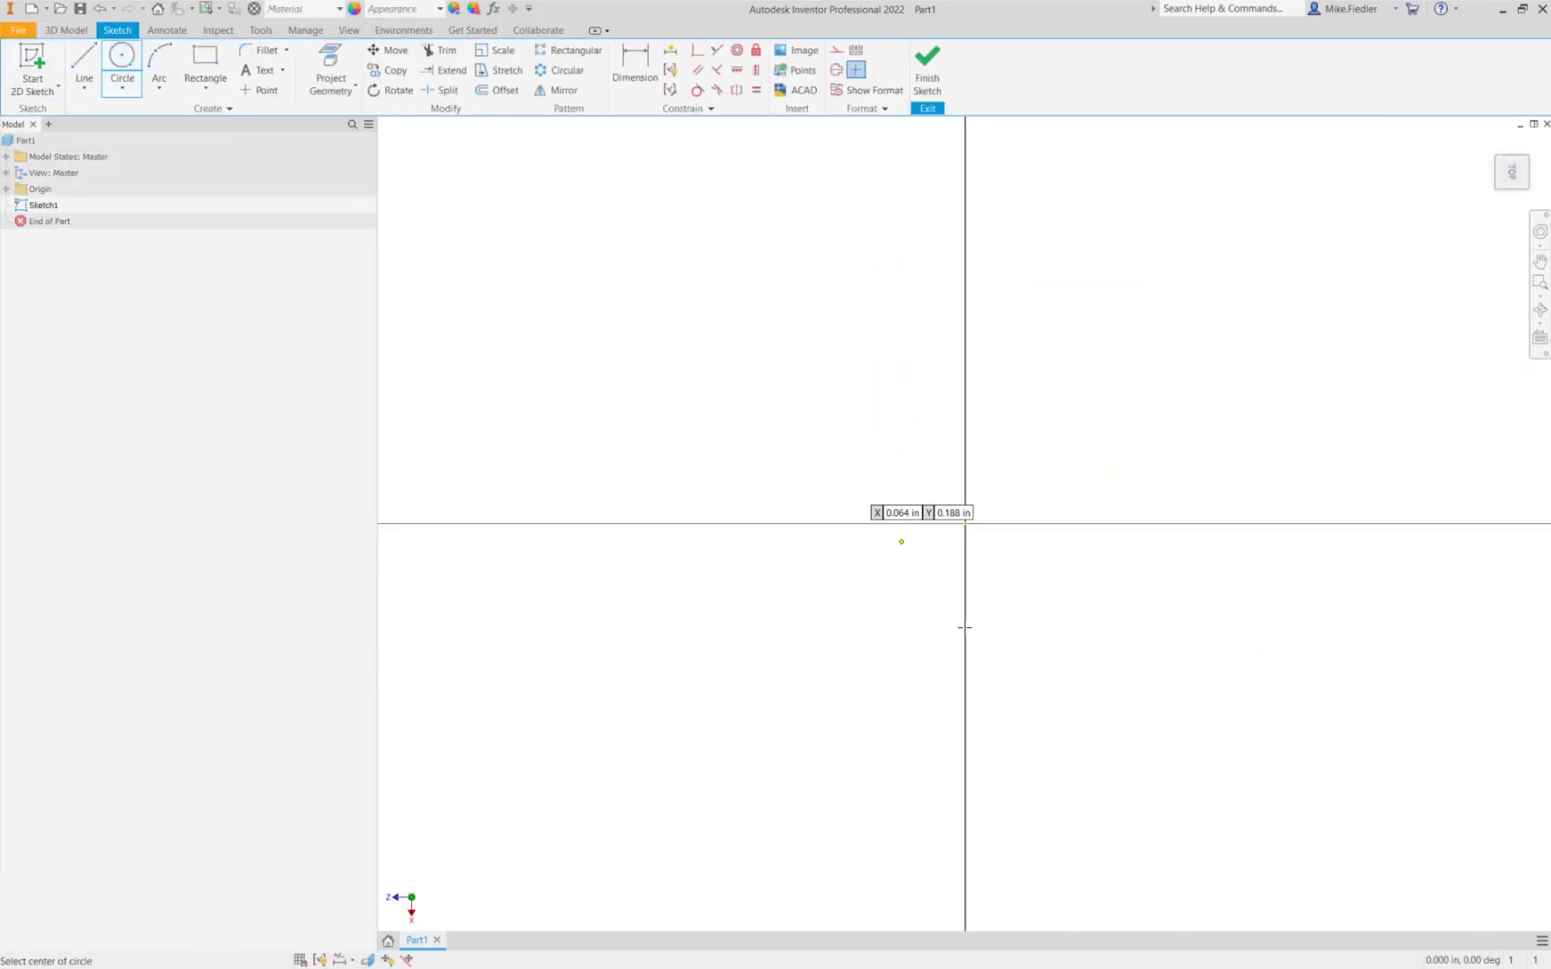
{"action": "left_click", "coordinate": [965, 524]}
{"action": "left_click", "coordinate": [1111, 510]}
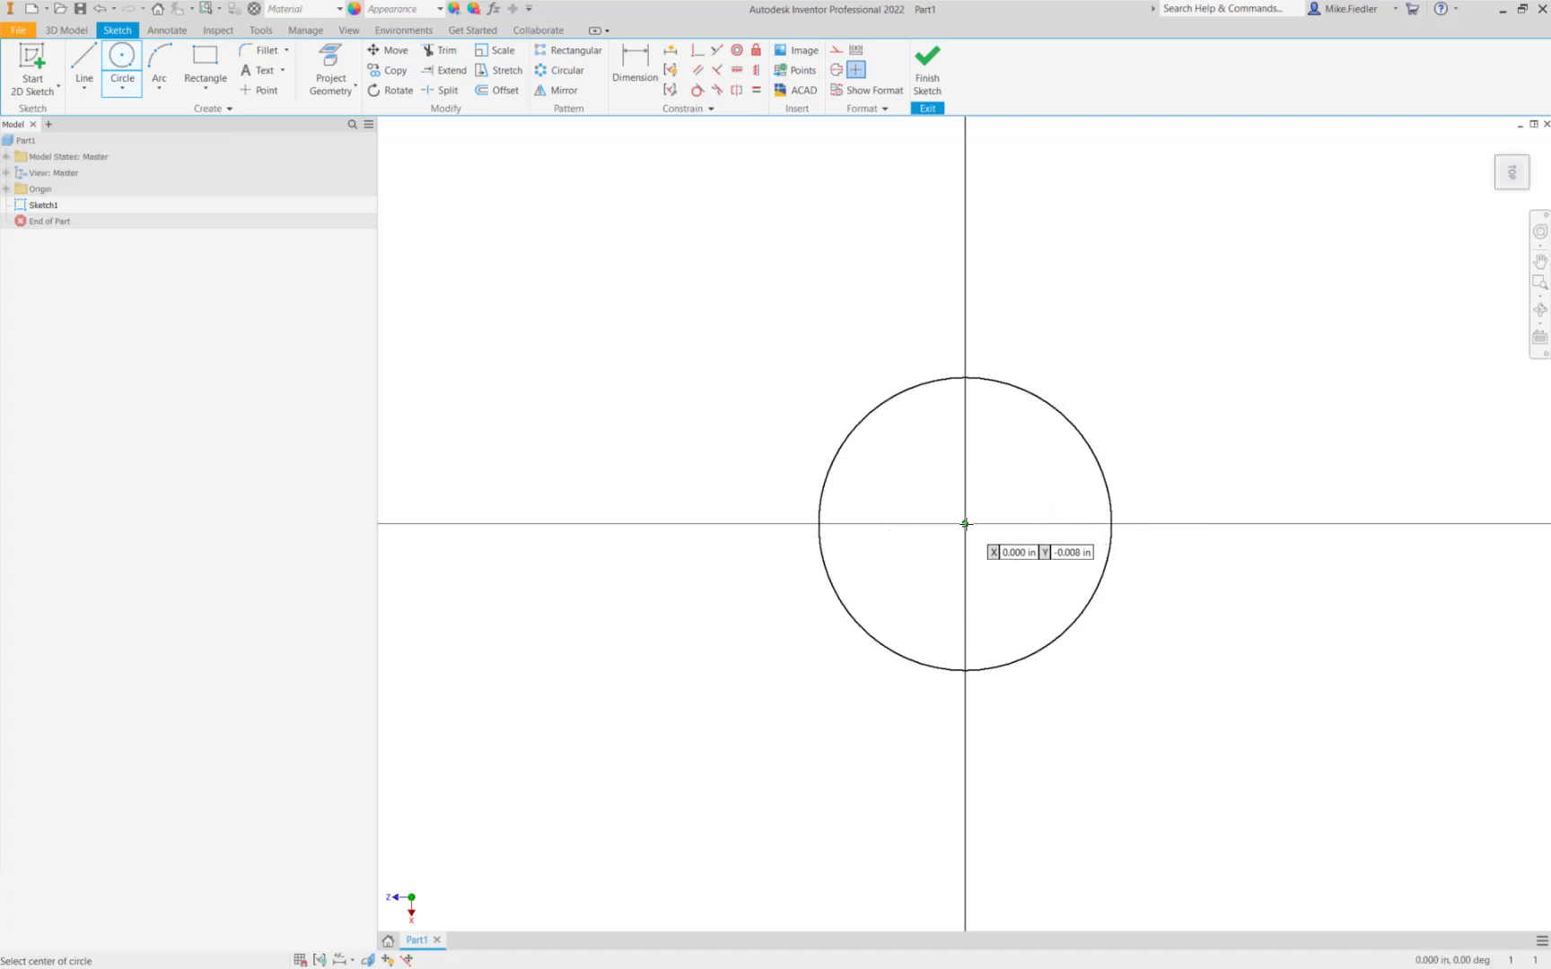
{"action": "left_click", "coordinate": [965, 524]}
{"action": "key", "text": "Escape"}
{"action": "left_click", "coordinate": [1218, 538]}
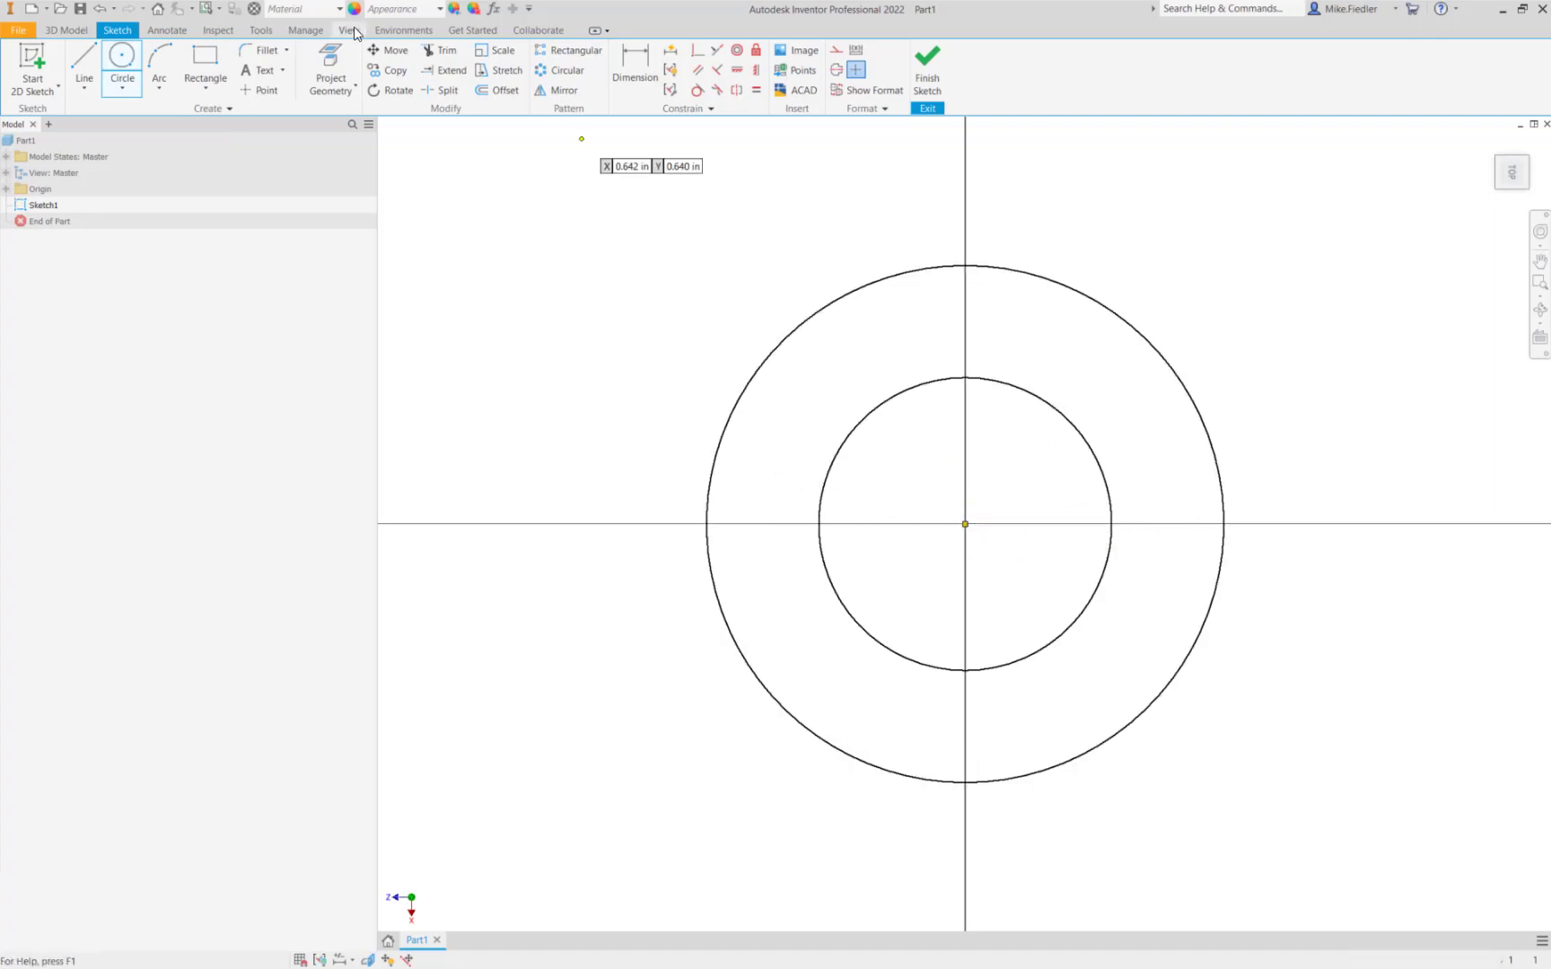
Dimension the inner circle to 2 in diameter and the outer circle to 4 in
{"action": "left_click", "coordinate": [639, 68]}
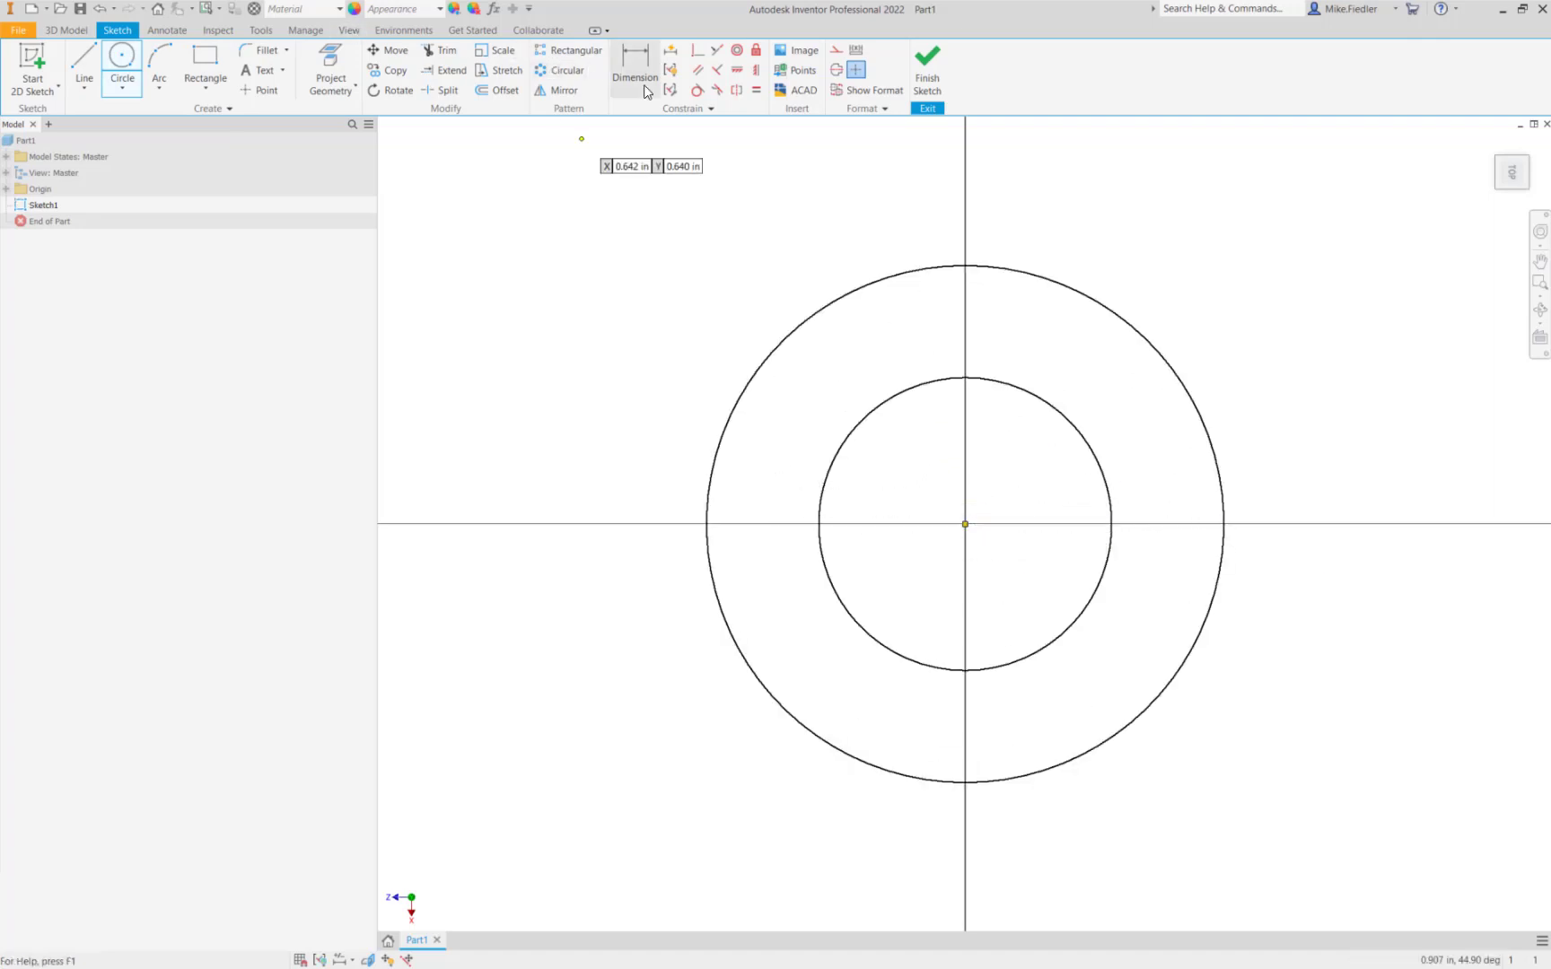
{"action": "left_click", "coordinate": [1015, 392]}
{"action": "left_click", "coordinate": [1233, 339]}
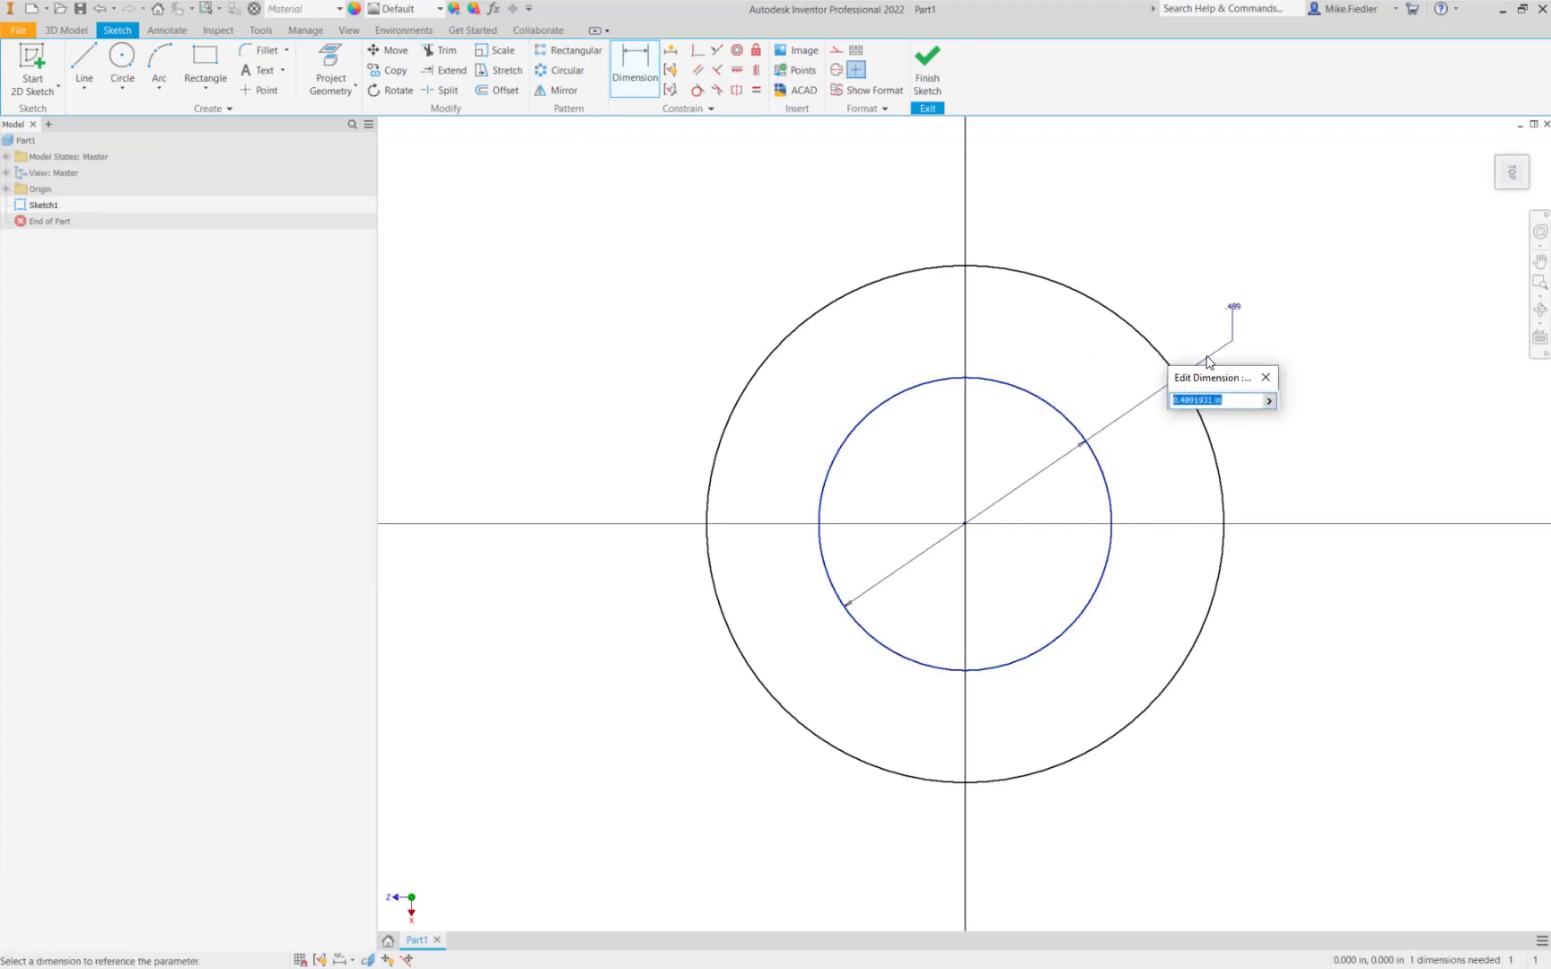
{"action": "type", "text": "2"}
{"action": "key", "text": "Return"}
{"action": "scroll", "coordinate": [659, 511], "scroll_direction": "down", "scroll_amount": 5}
{"action": "left_click", "coordinate": [762, 395]}
{"action": "left_click", "coordinate": [813, 359]}
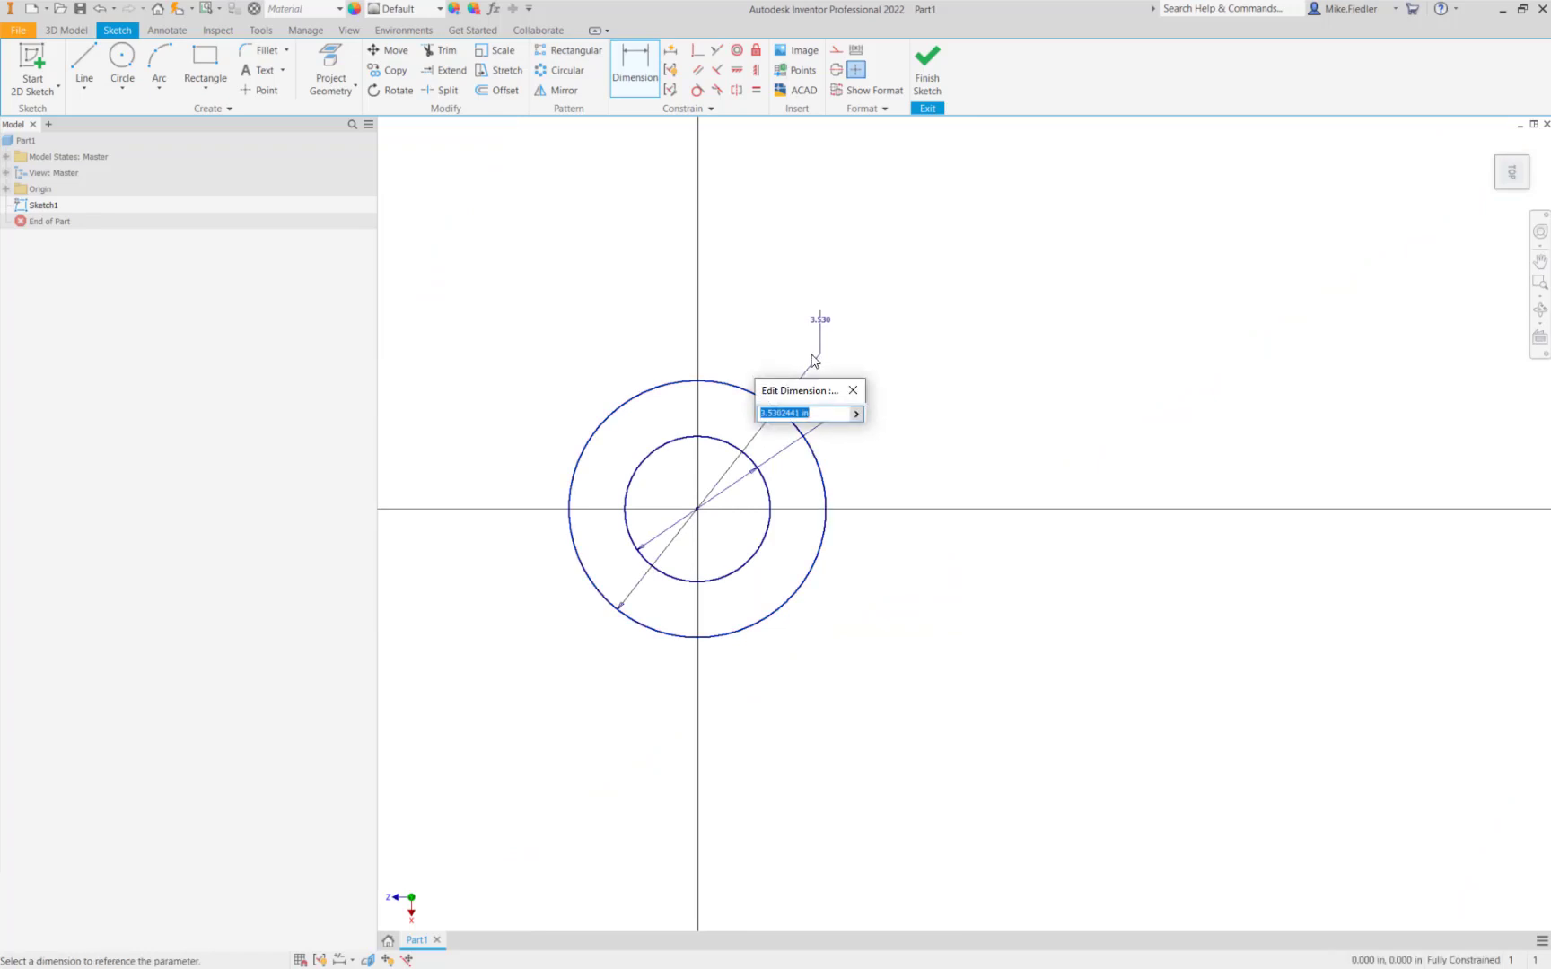
{"action": "type", "text": "4"}
{"action": "key", "text": "Return"}
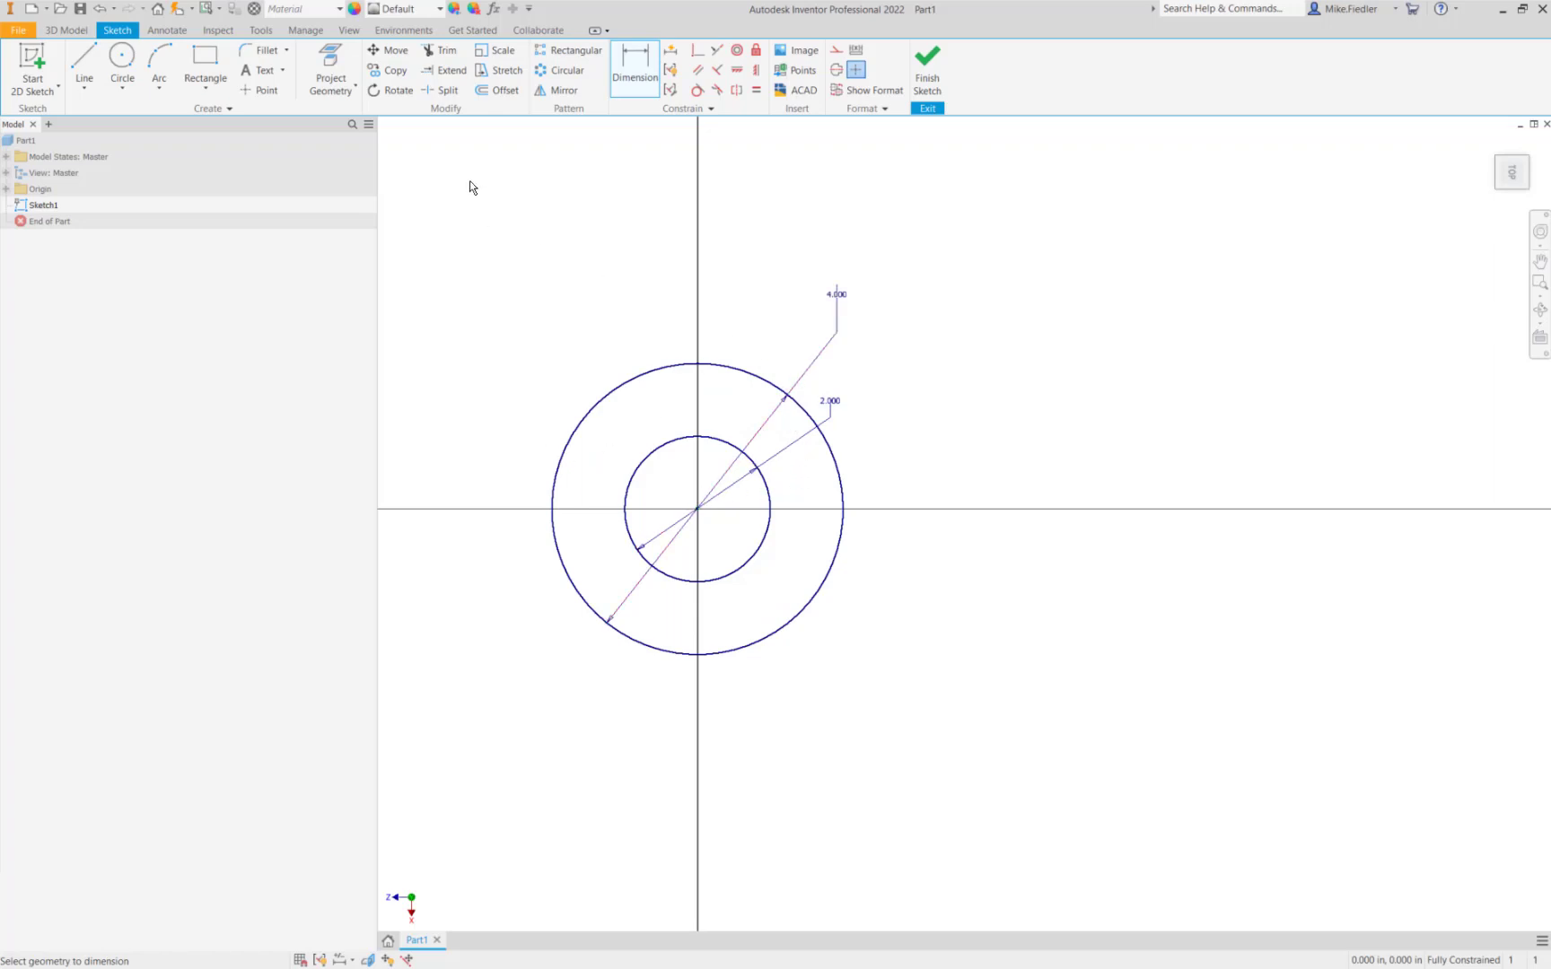
Draw a vertical line and a horizontal line from the origin past the outer circle
{"action": "left_click", "coordinate": [95, 59]}
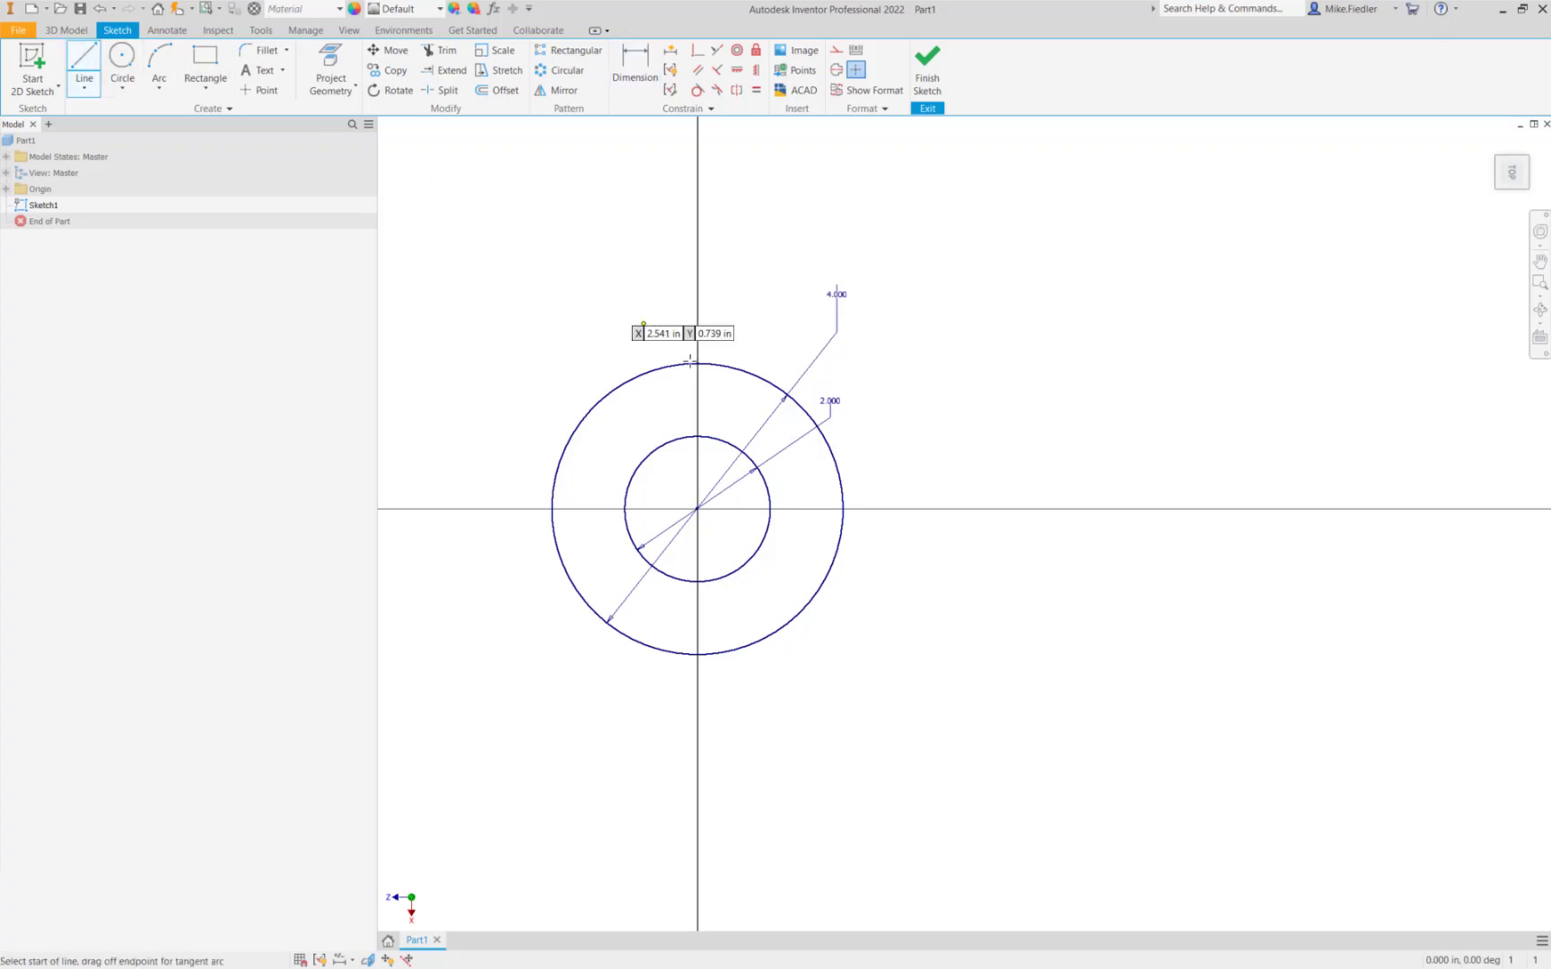
{"action": "left_click", "coordinate": [697, 508]}
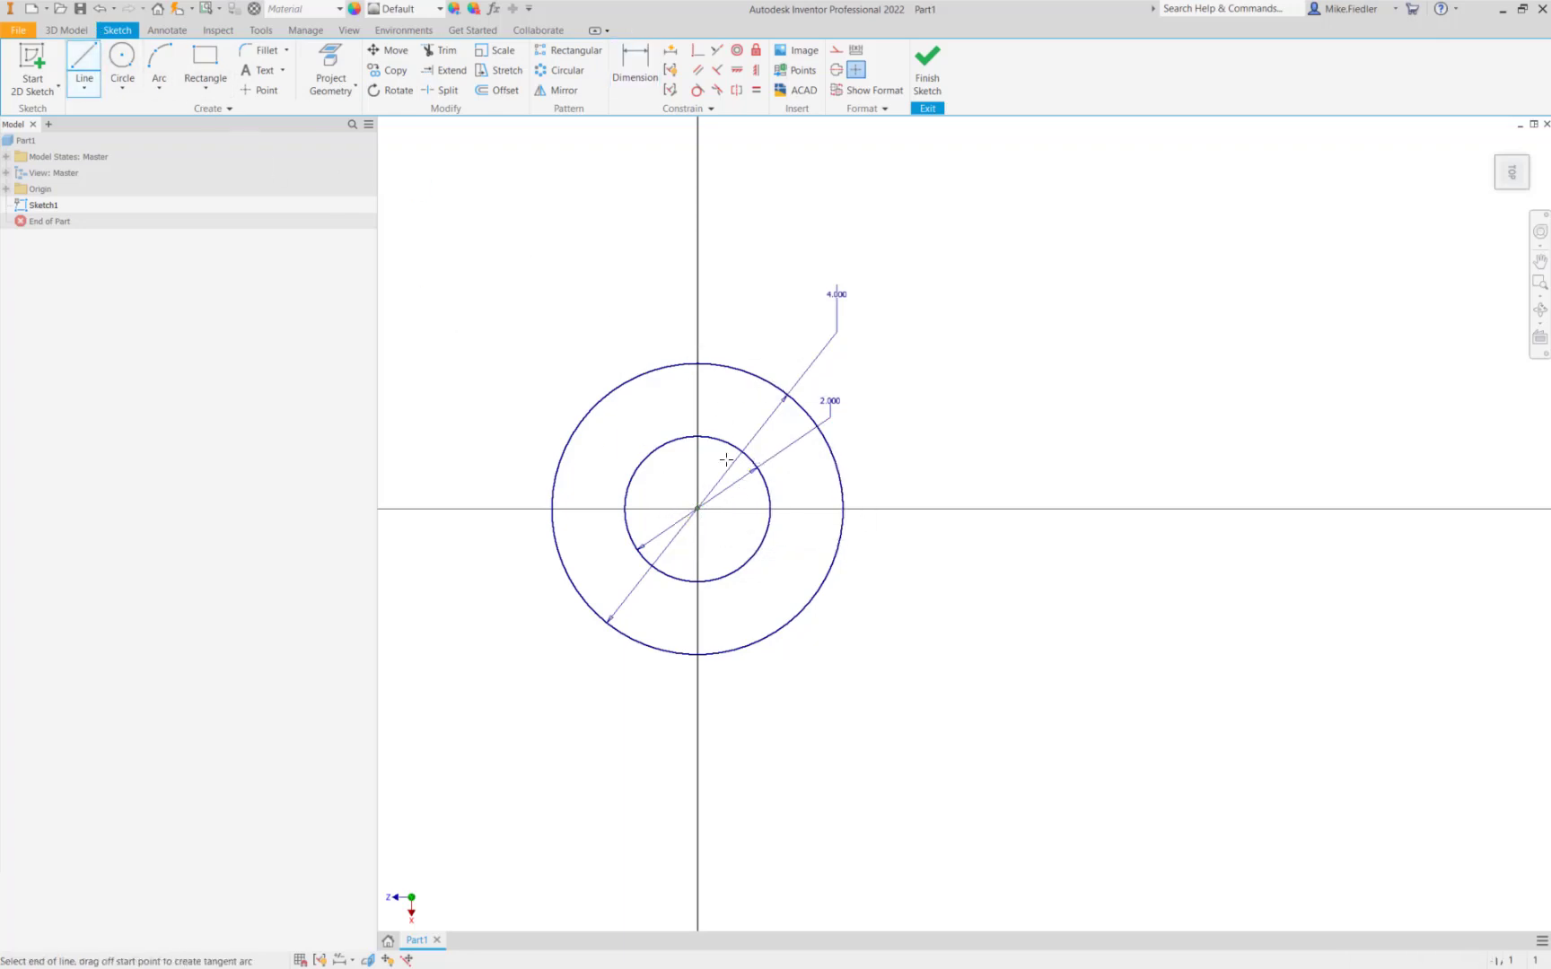
{"action": "left_click", "coordinate": [697, 305]}
{"action": "key", "text": "Escape"}
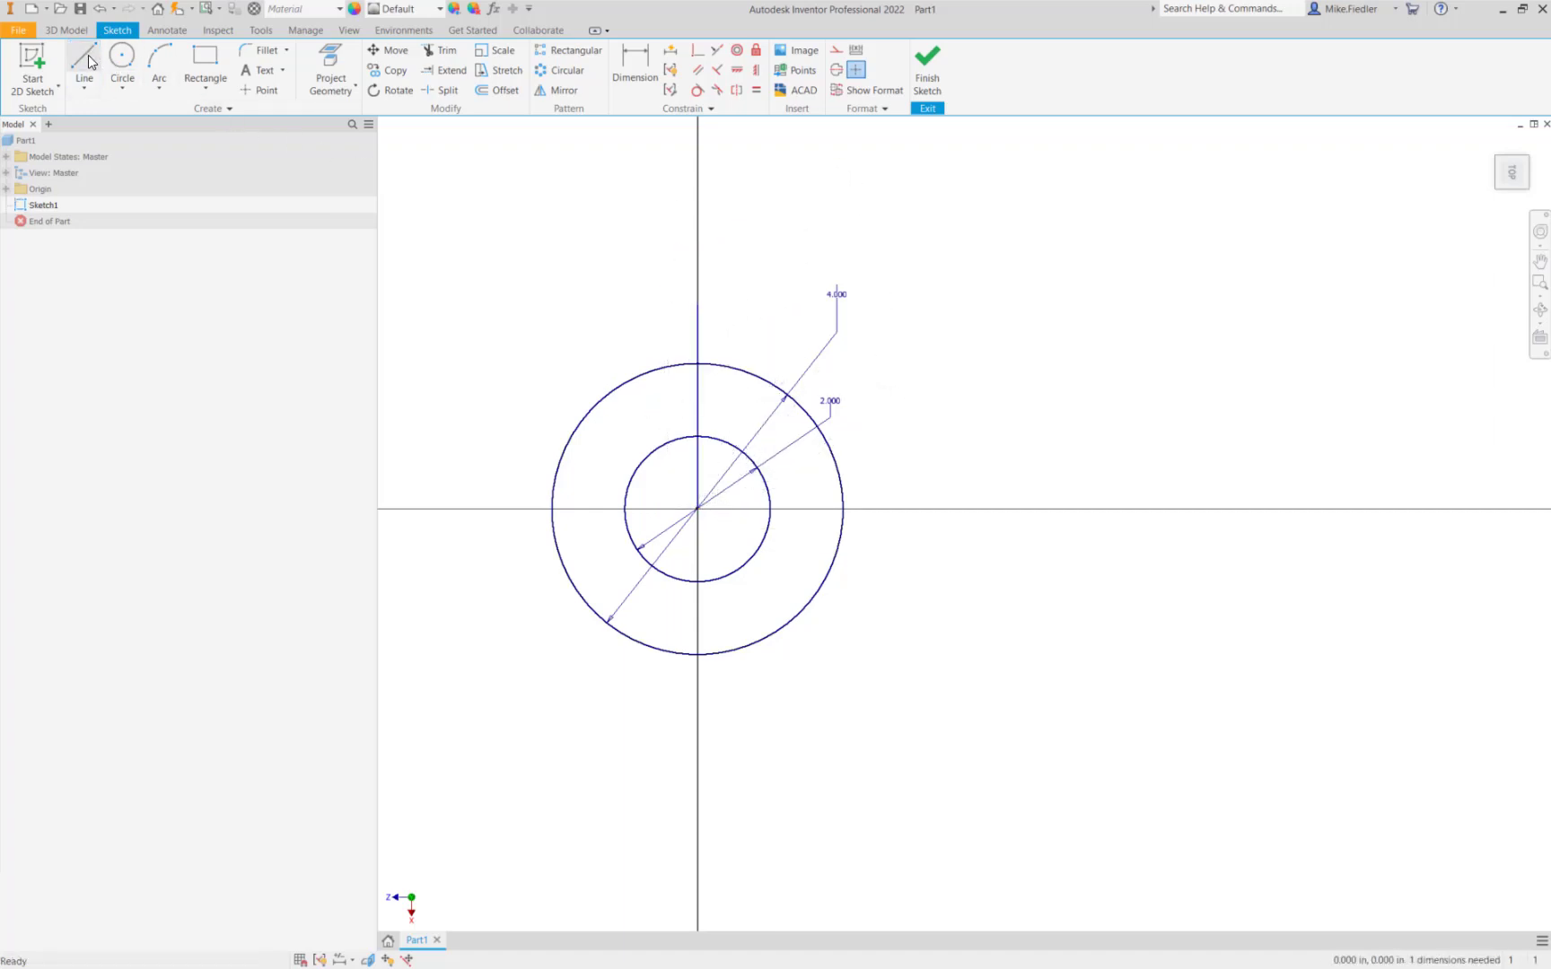
{"action": "left_click", "coordinate": [83, 61]}
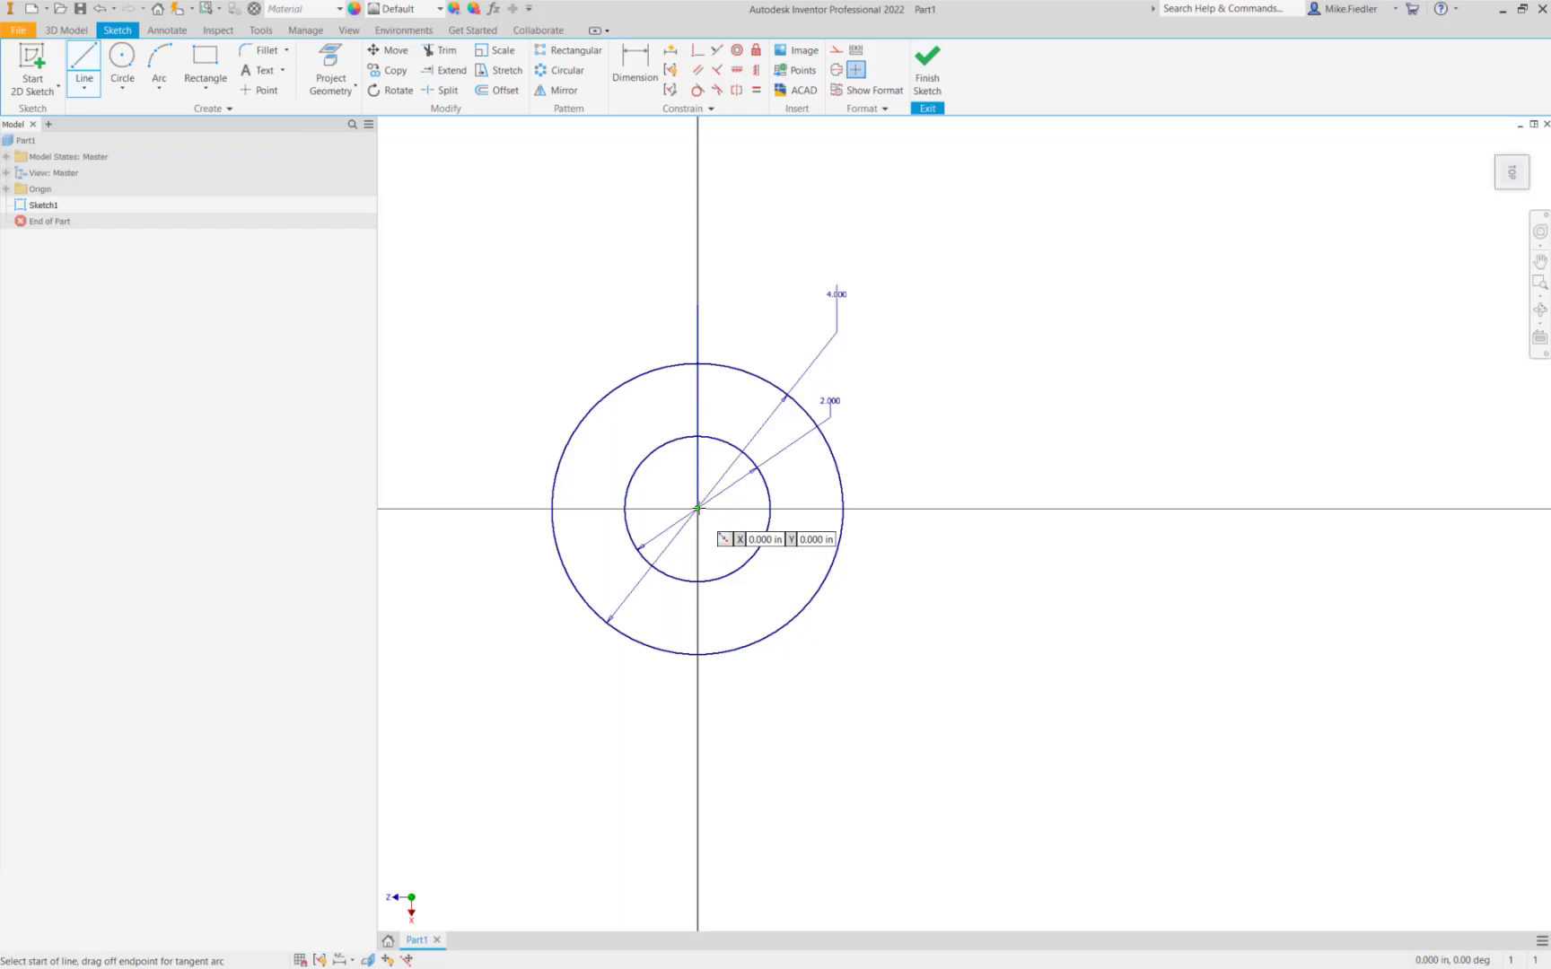
{"action": "left_click", "coordinate": [697, 508]}
{"action": "left_click", "coordinate": [937, 508]}
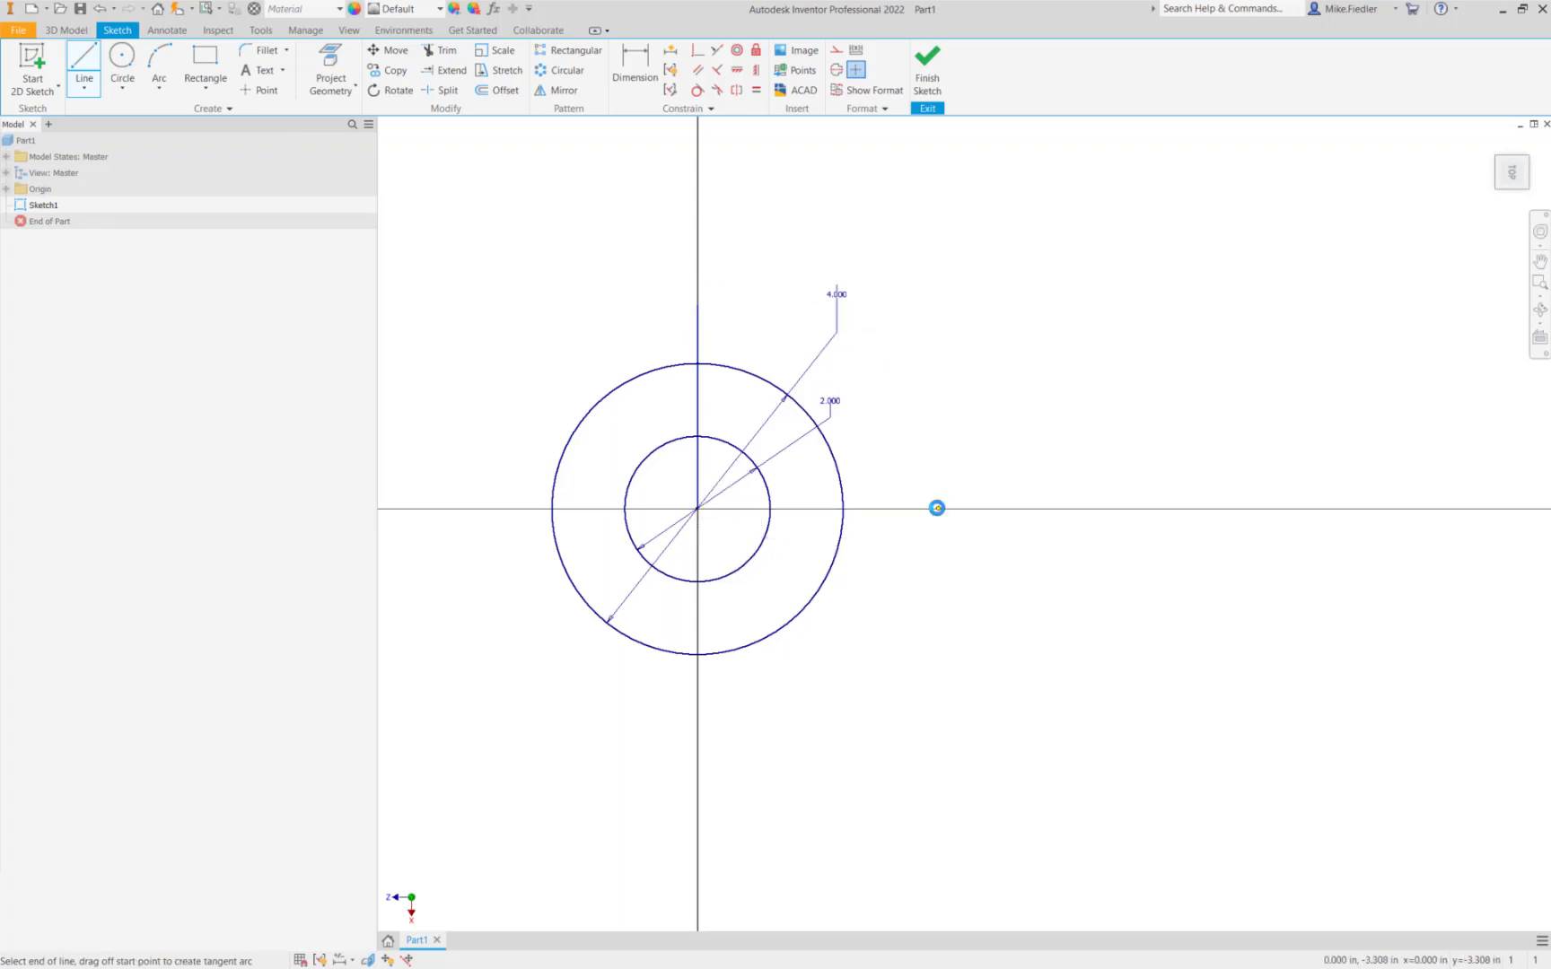
{"action": "key", "text": "Escape"}
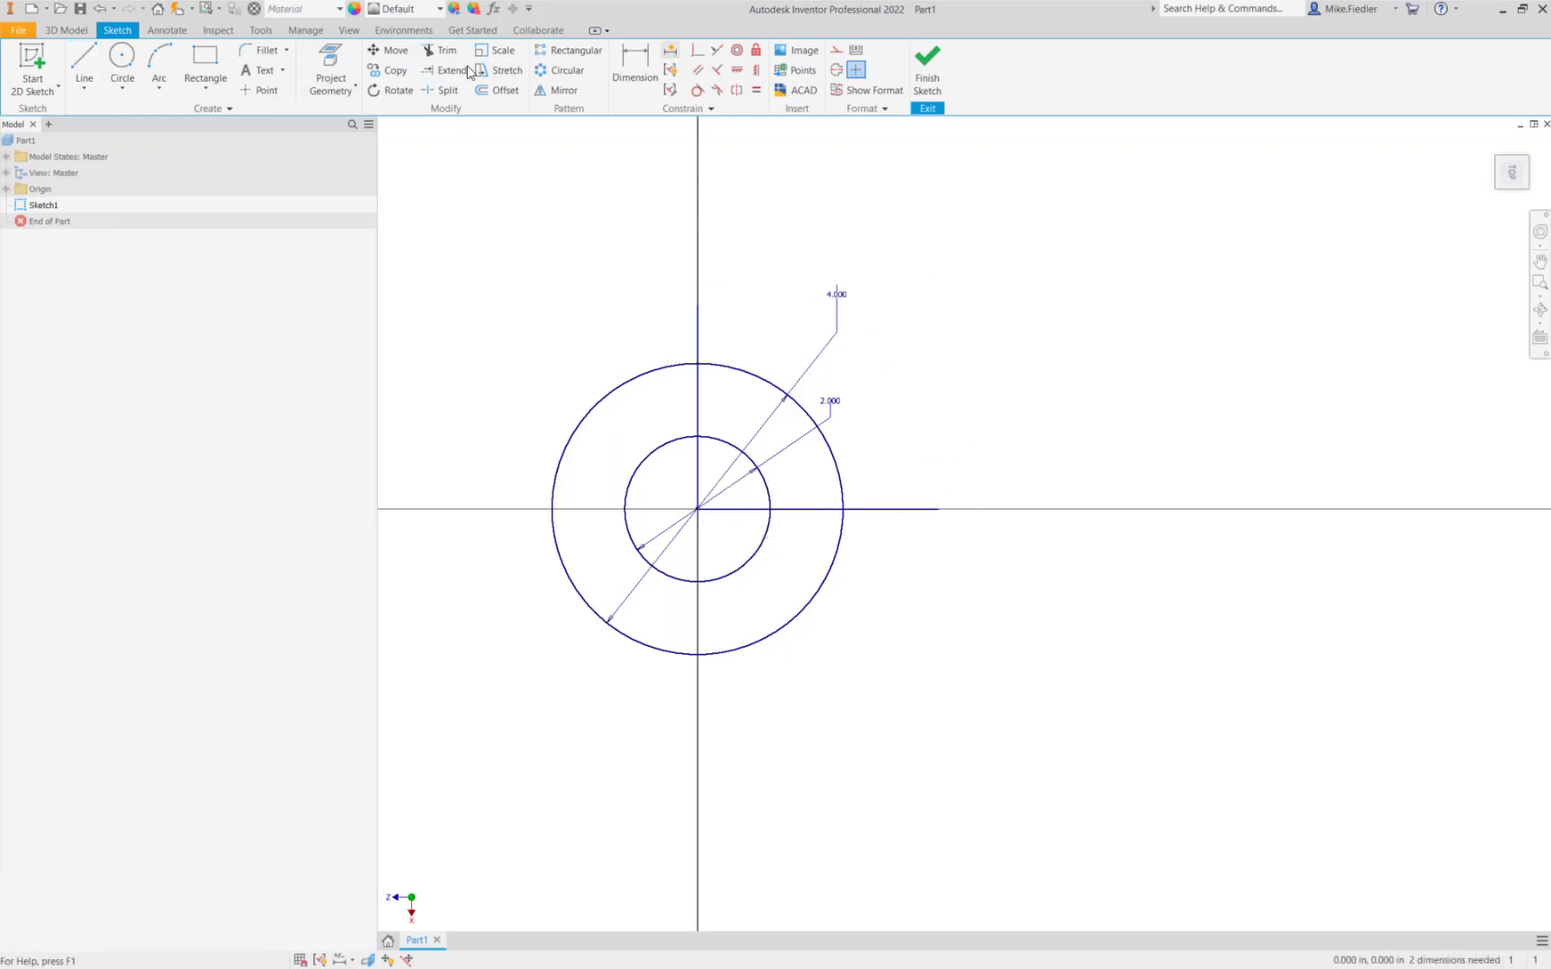
Trim the lines and both circles down to the upper-right quarter ring
{"action": "key", "text": "x"}
{"action": "left_click", "coordinate": [700, 332]}
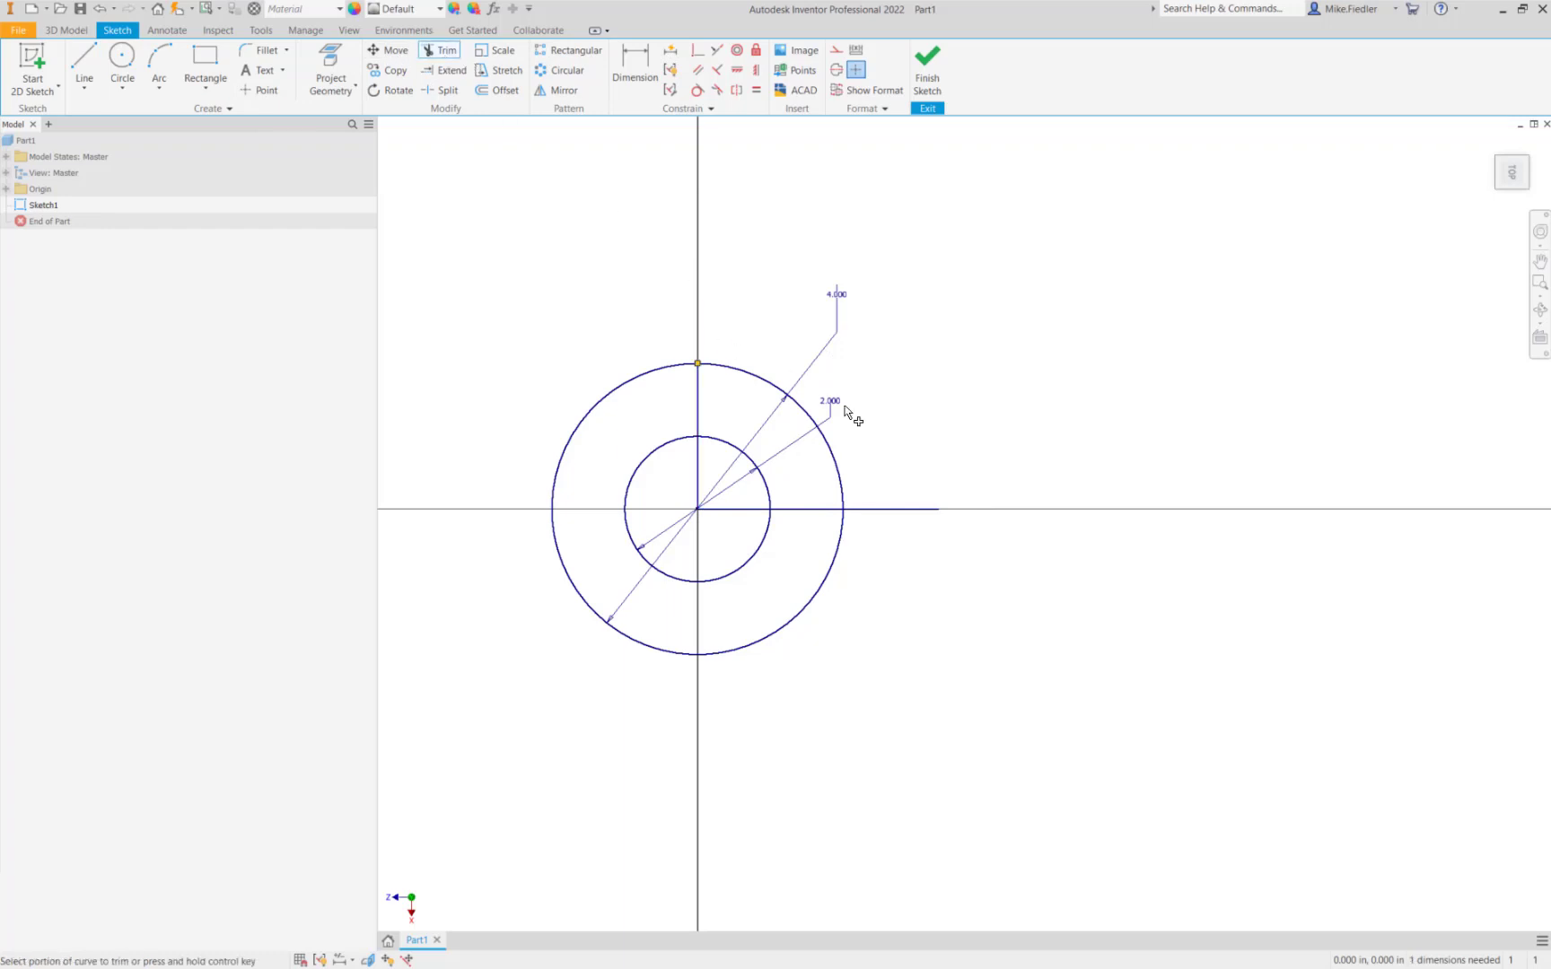
{"action": "left_click", "coordinate": [871, 511]}
{"action": "left_click", "coordinate": [835, 563]}
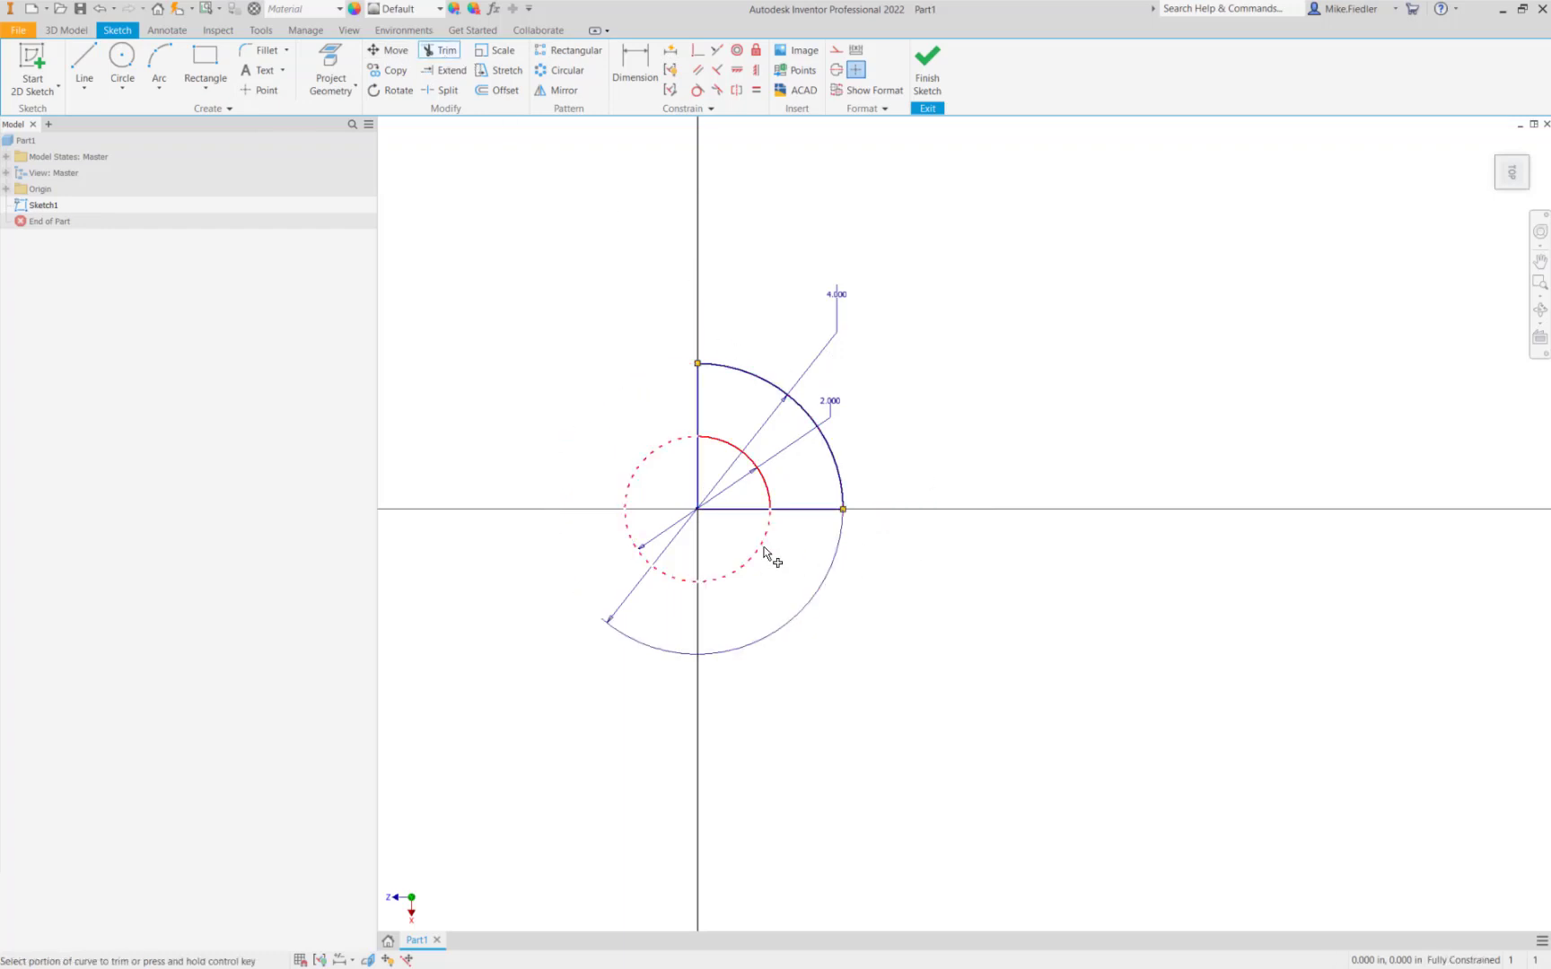
{"action": "left_click", "coordinate": [768, 551]}
{"action": "left_click", "coordinate": [698, 474]}
{"action": "left_click", "coordinate": [726, 508]}
Finish the sketch and extrude the quarter-ring profile 1 in into Extrusion1
{"action": "left_click", "coordinate": [937, 68]}
{"action": "scroll", "coordinate": [502, 149], "scroll_direction": "up", "scroll_amount": 5}
{"action": "key", "text": "e"}
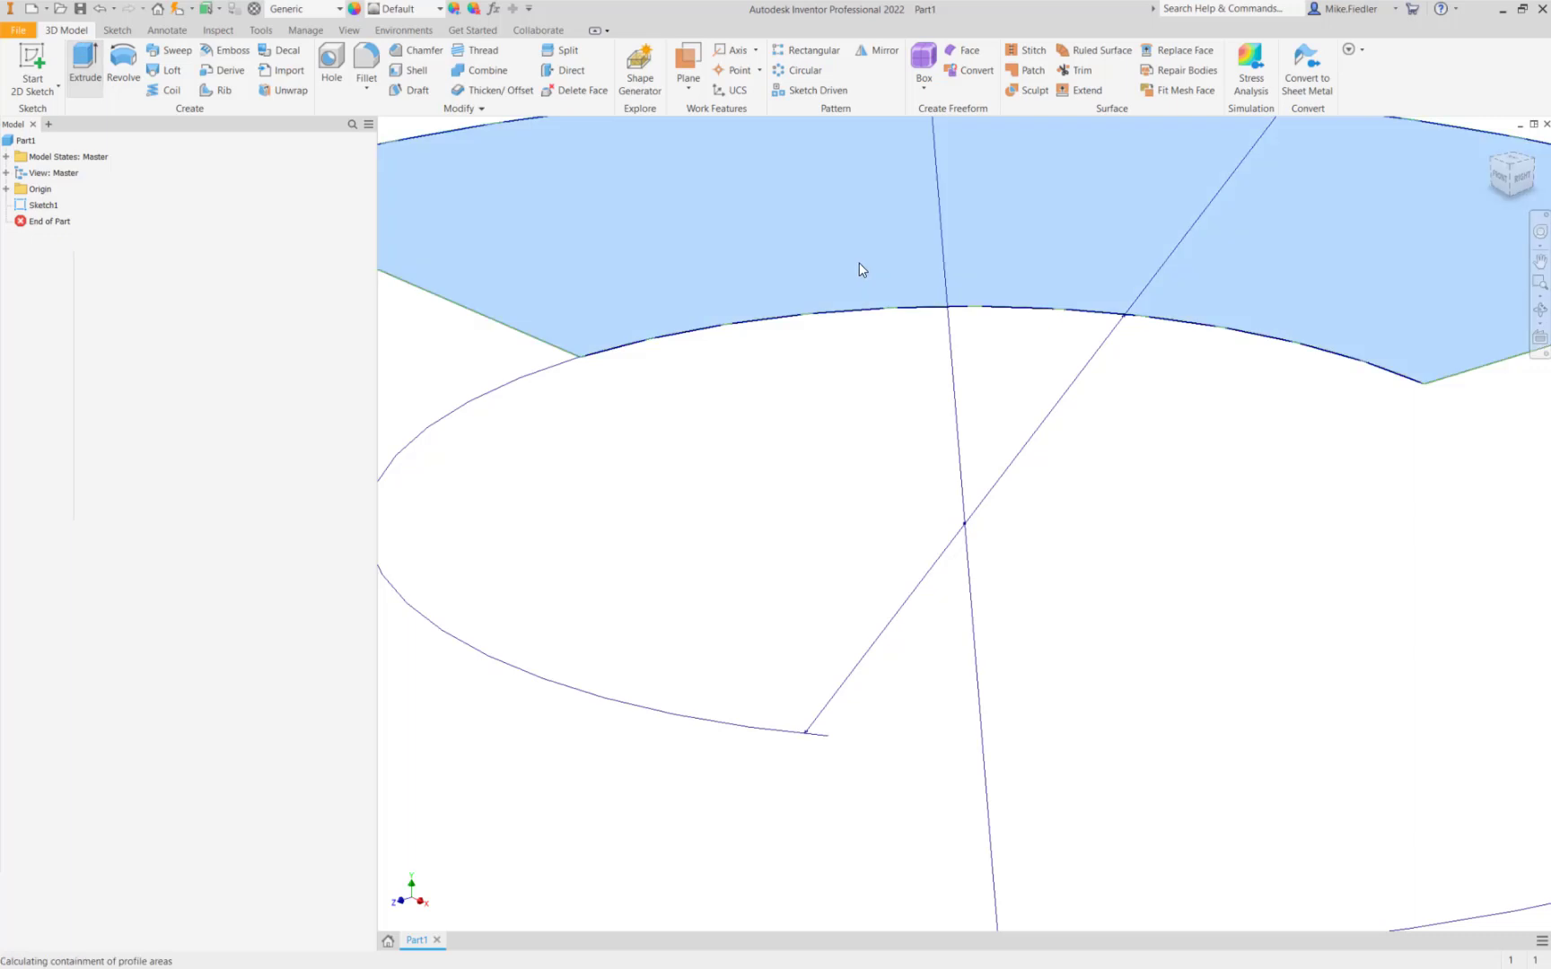
{"action": "left_click", "coordinate": [214, 406]}
{"action": "key", "text": "Return"}
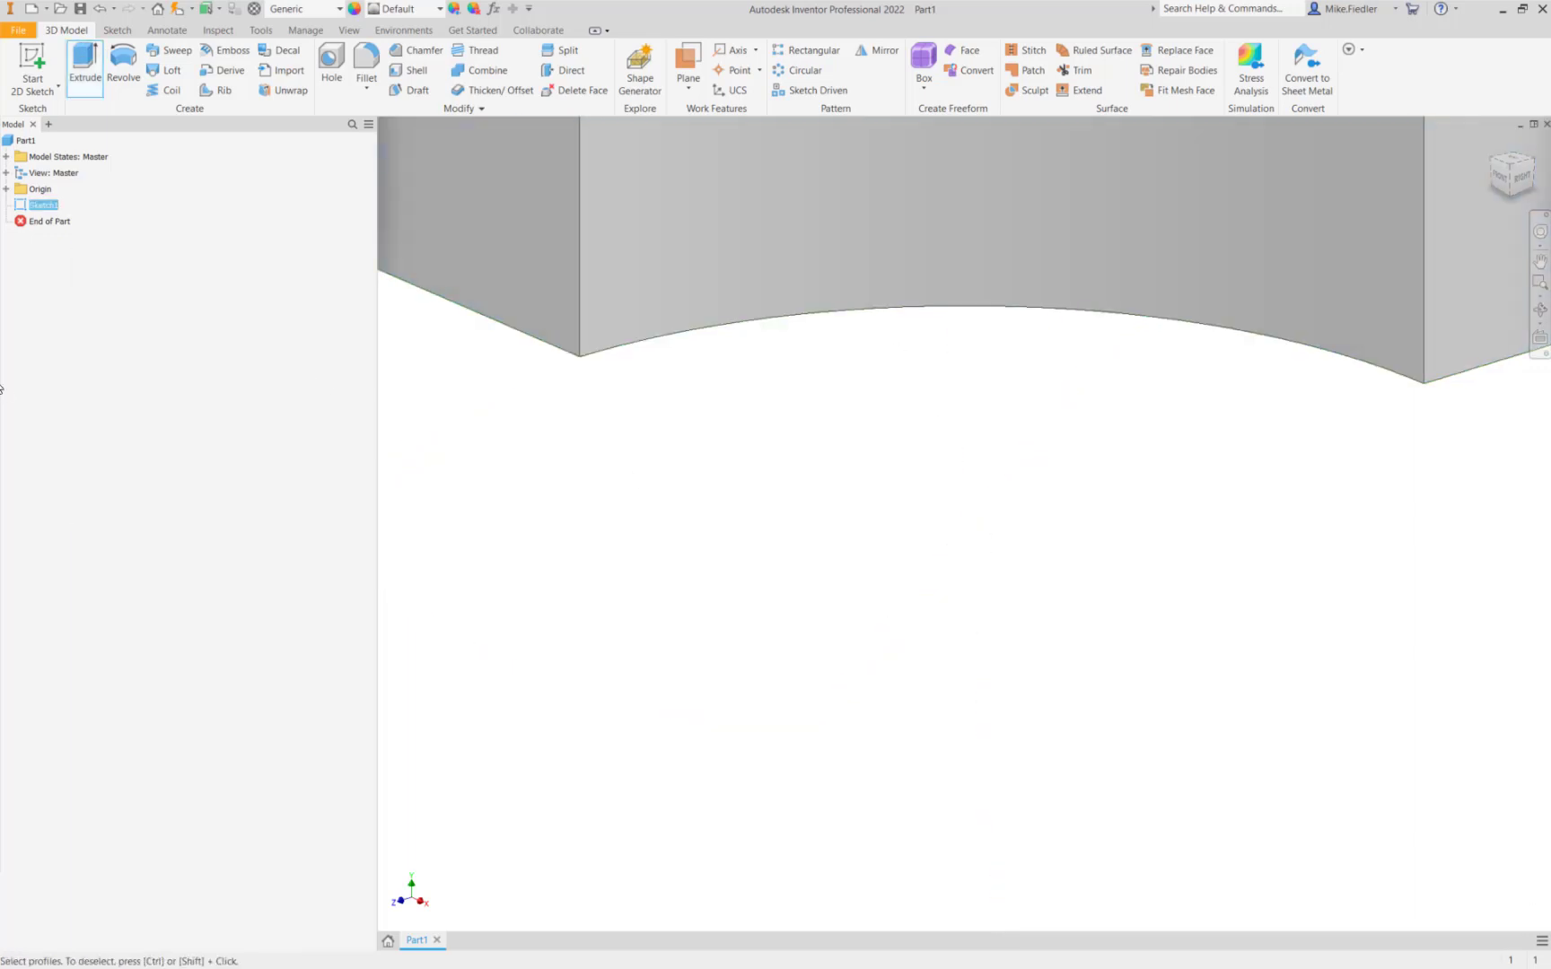
{"action": "scroll", "coordinate": [1088, 693], "scroll_direction": "down", "scroll_amount": 5}
{"action": "scroll", "coordinate": [1089, 693], "scroll_direction": "down", "scroll_amount": 2}
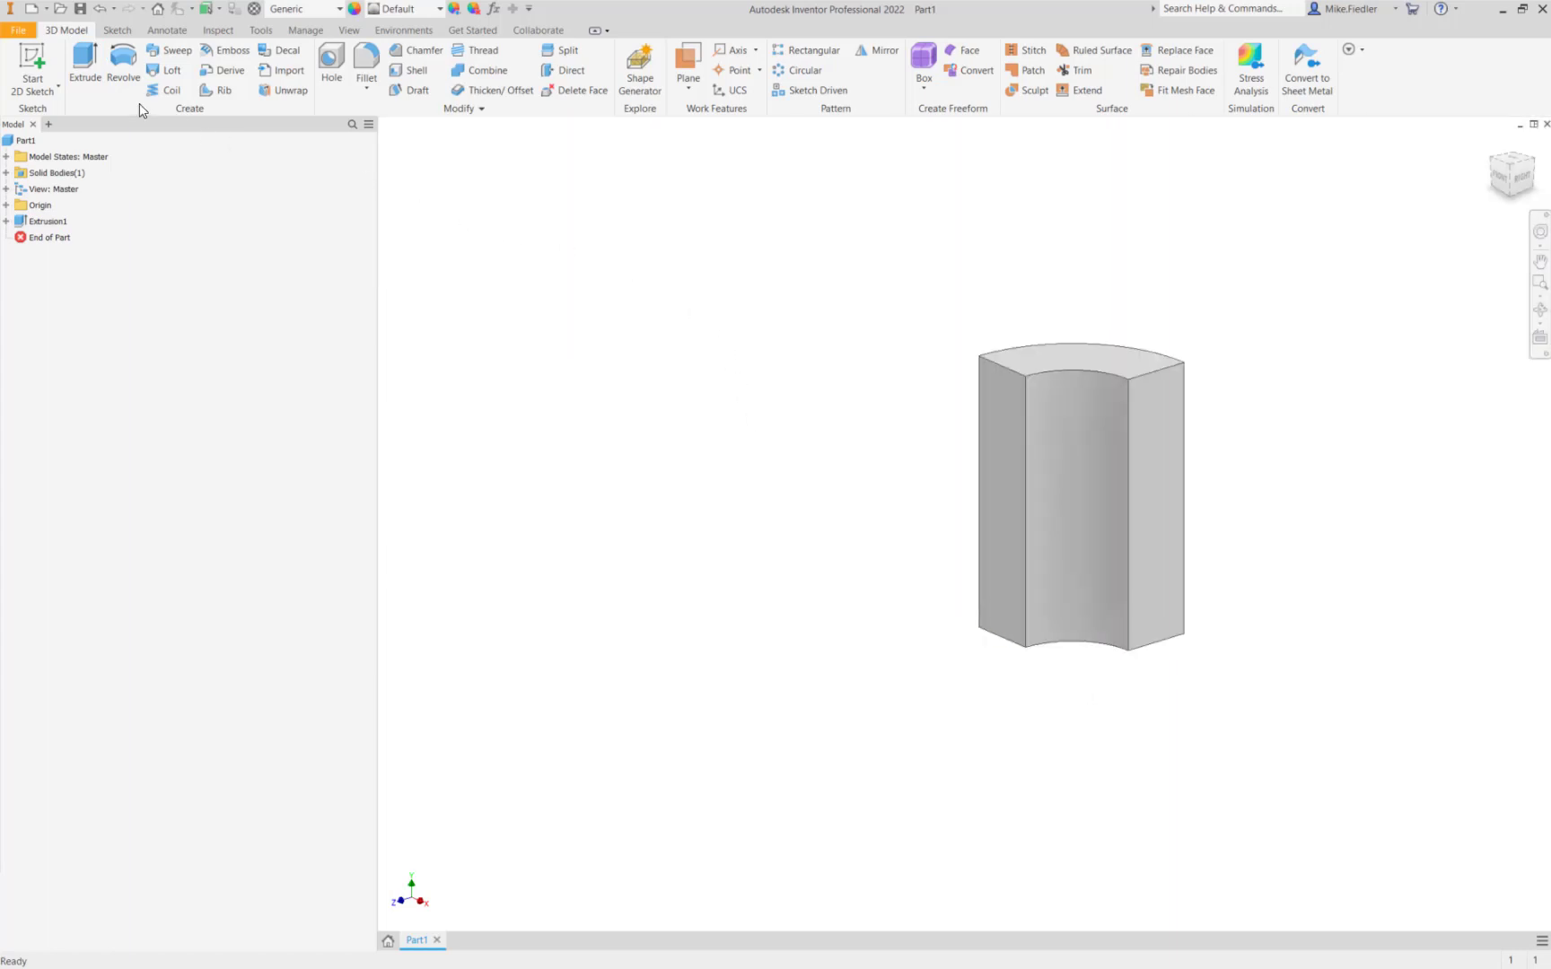
Save the part as Validation 11.ipt in D:\TechStorage\AVEs\Inventor
{"action": "left_click", "coordinate": [24, 31]}
{"action": "left_click", "coordinate": [63, 199]}
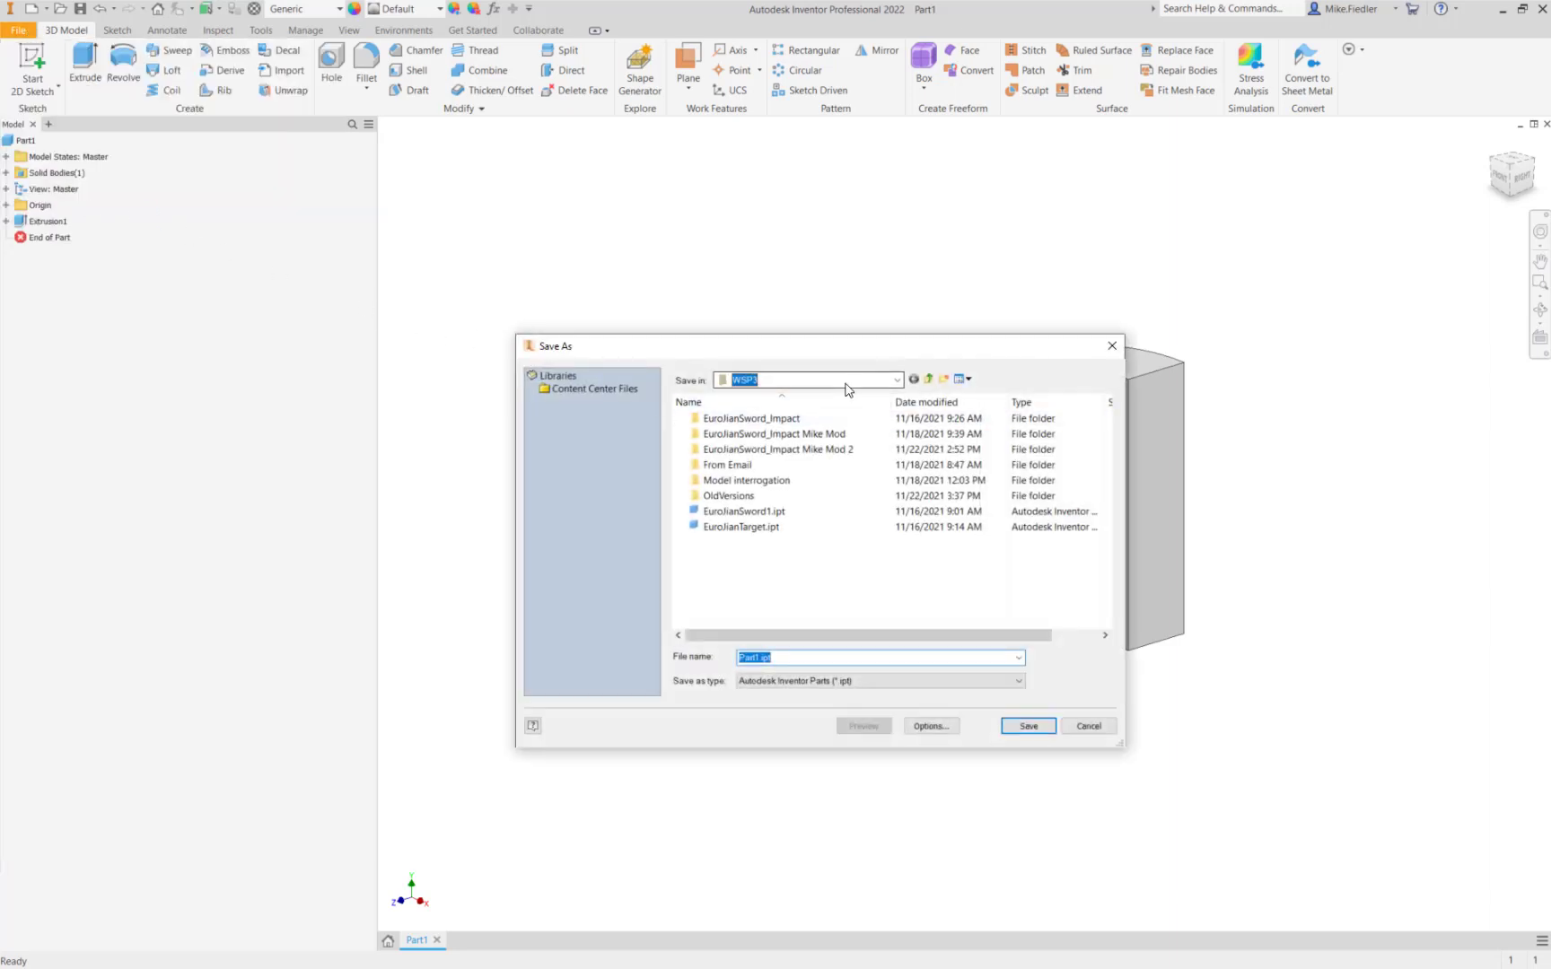
{"action": "left_click", "coordinate": [851, 383]}
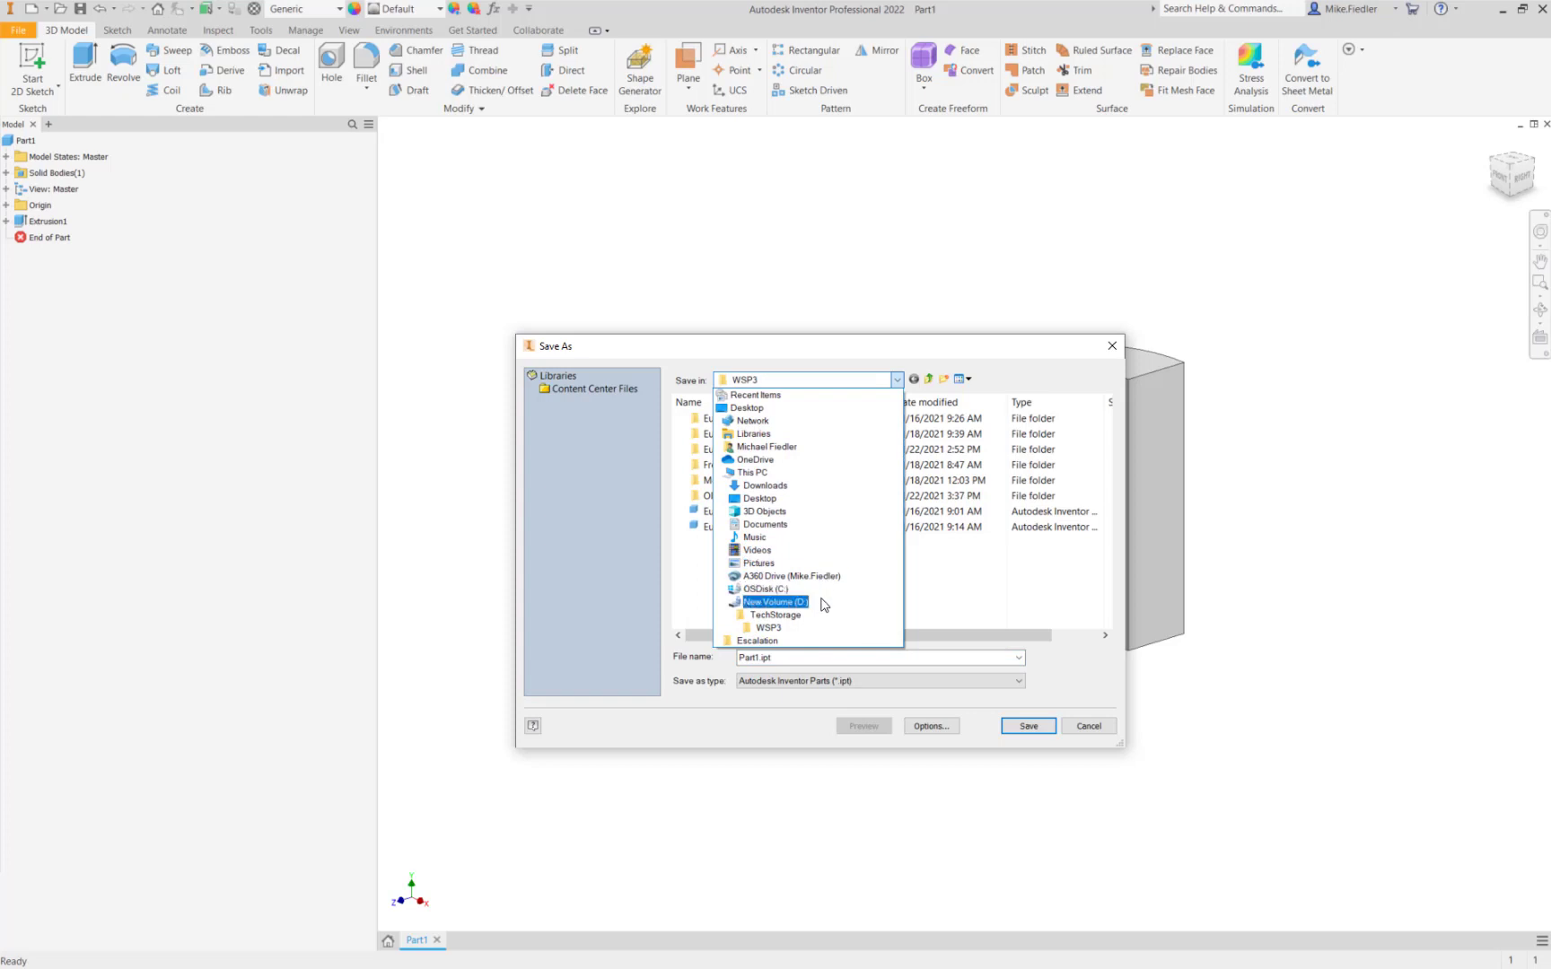
{"action": "left_click", "coordinate": [820, 598]}
{"action": "double_click", "coordinate": [790, 559]}
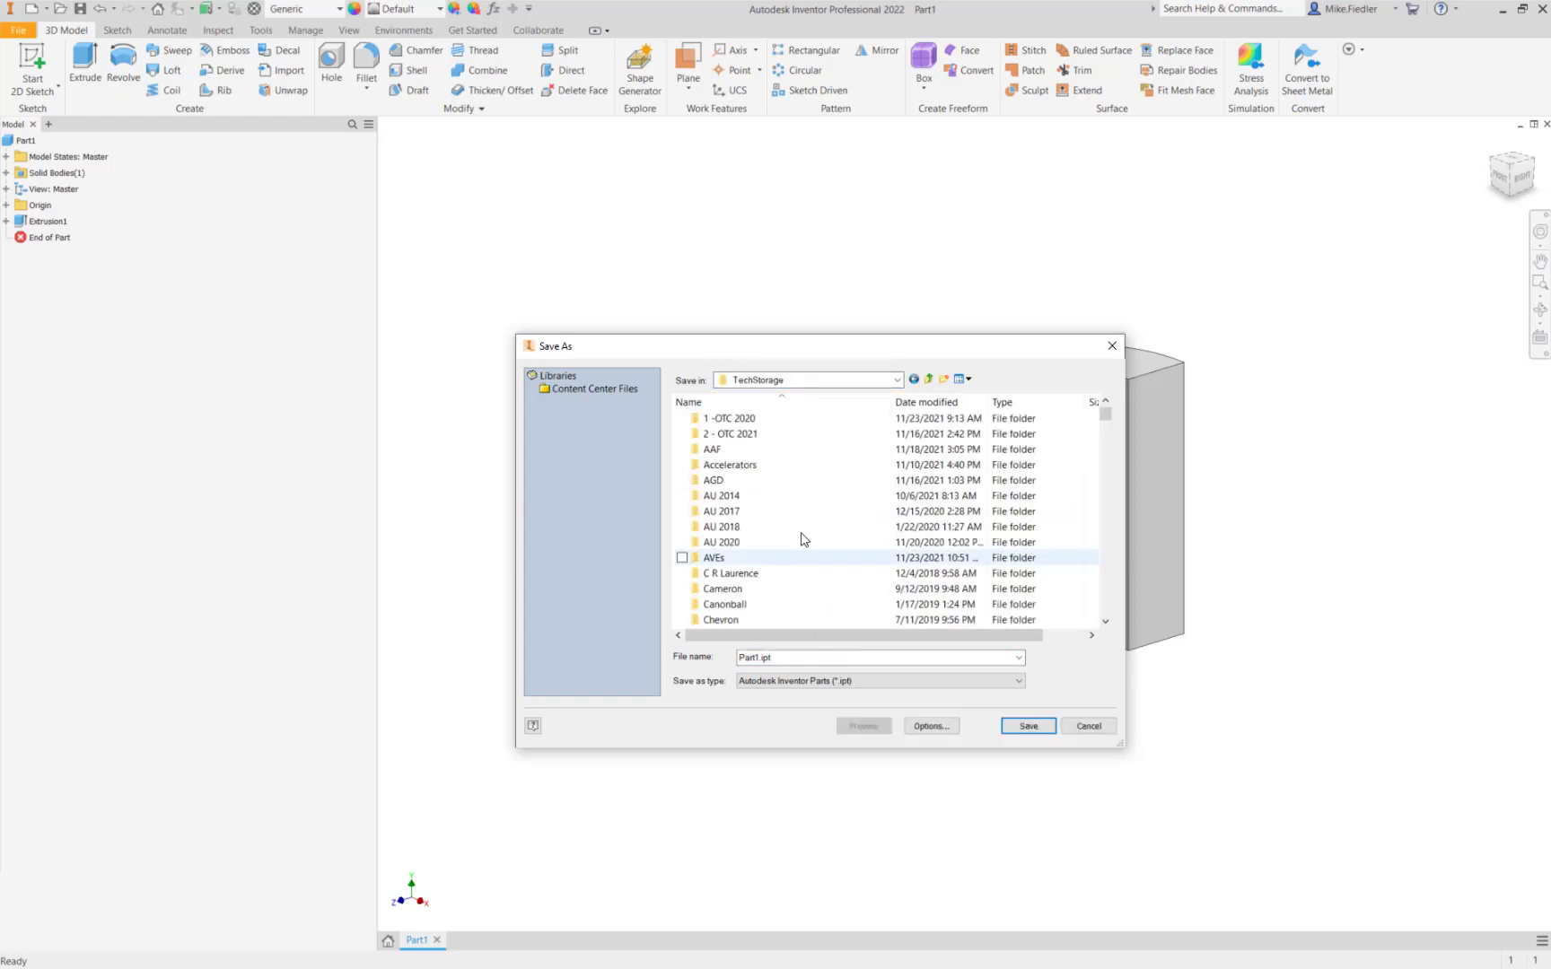
{"action": "double_click", "coordinate": [774, 510]}
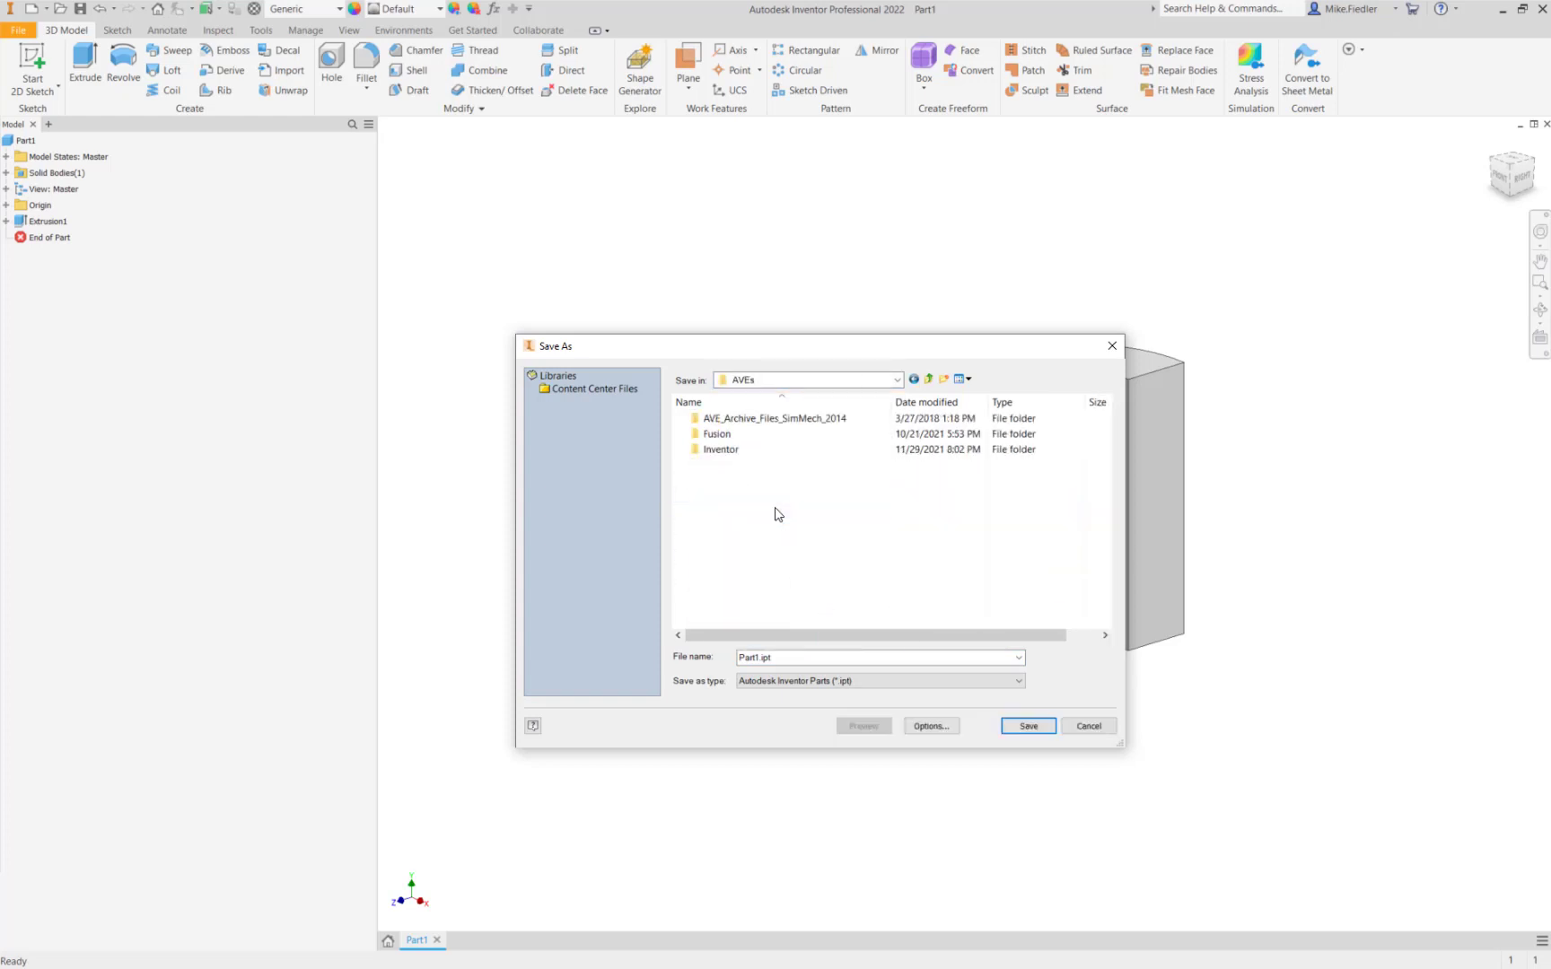
{"action": "double_click", "coordinate": [769, 453]}
{"action": "double_click", "coordinate": [822, 653]}
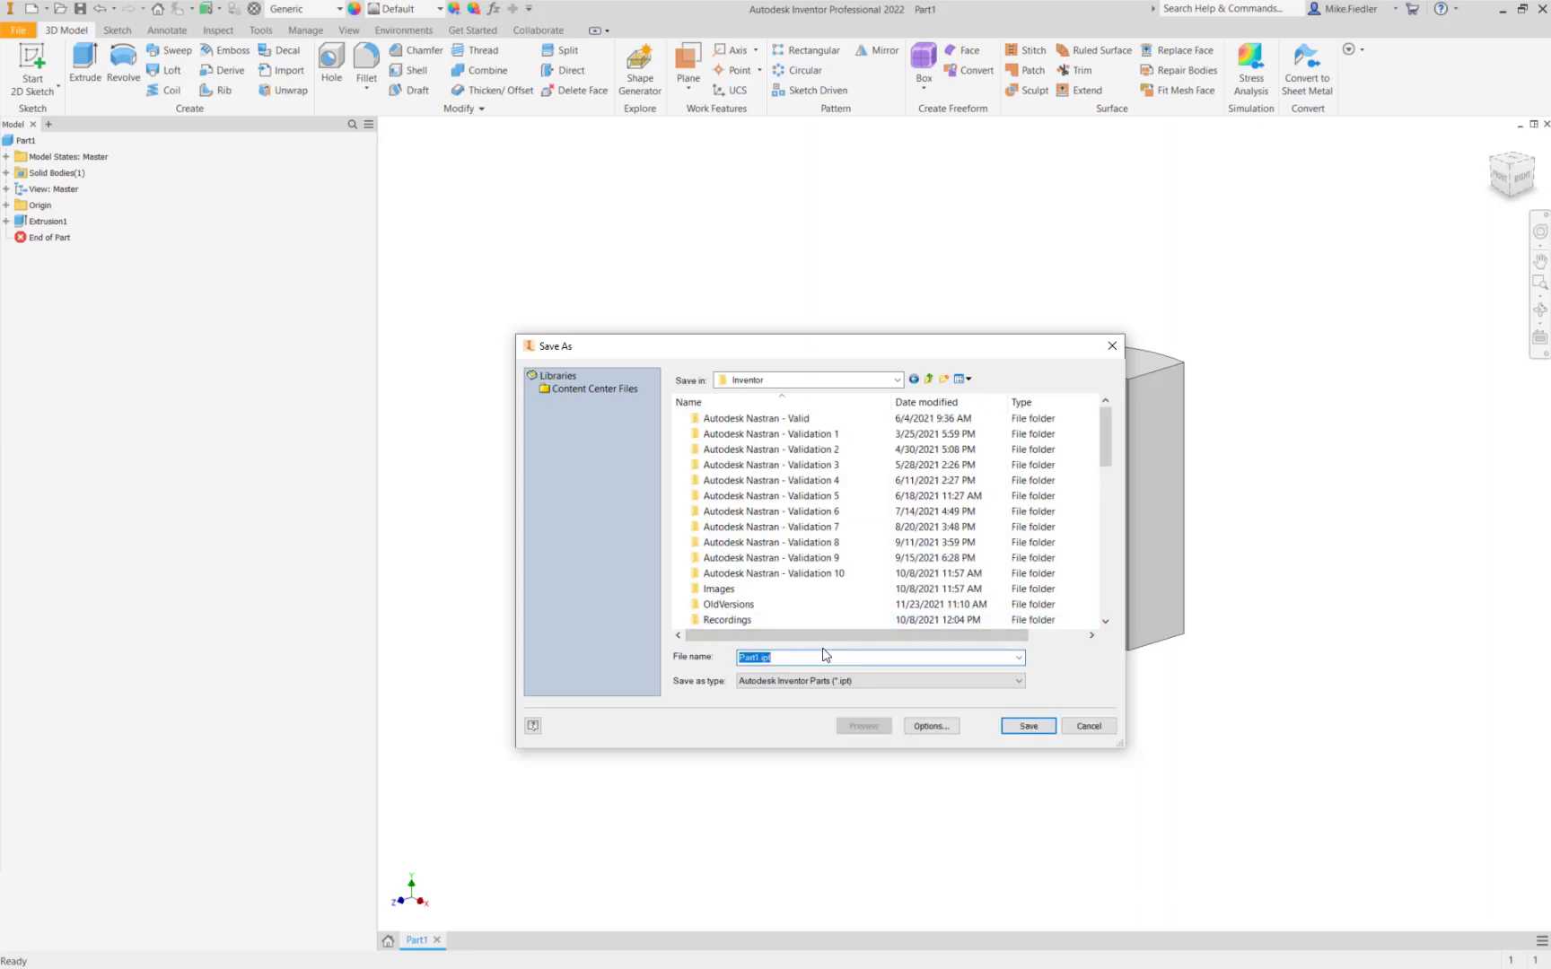
{"action": "type", "text": "Validation 11"}
{"action": "left_click", "coordinate": [1029, 726]}
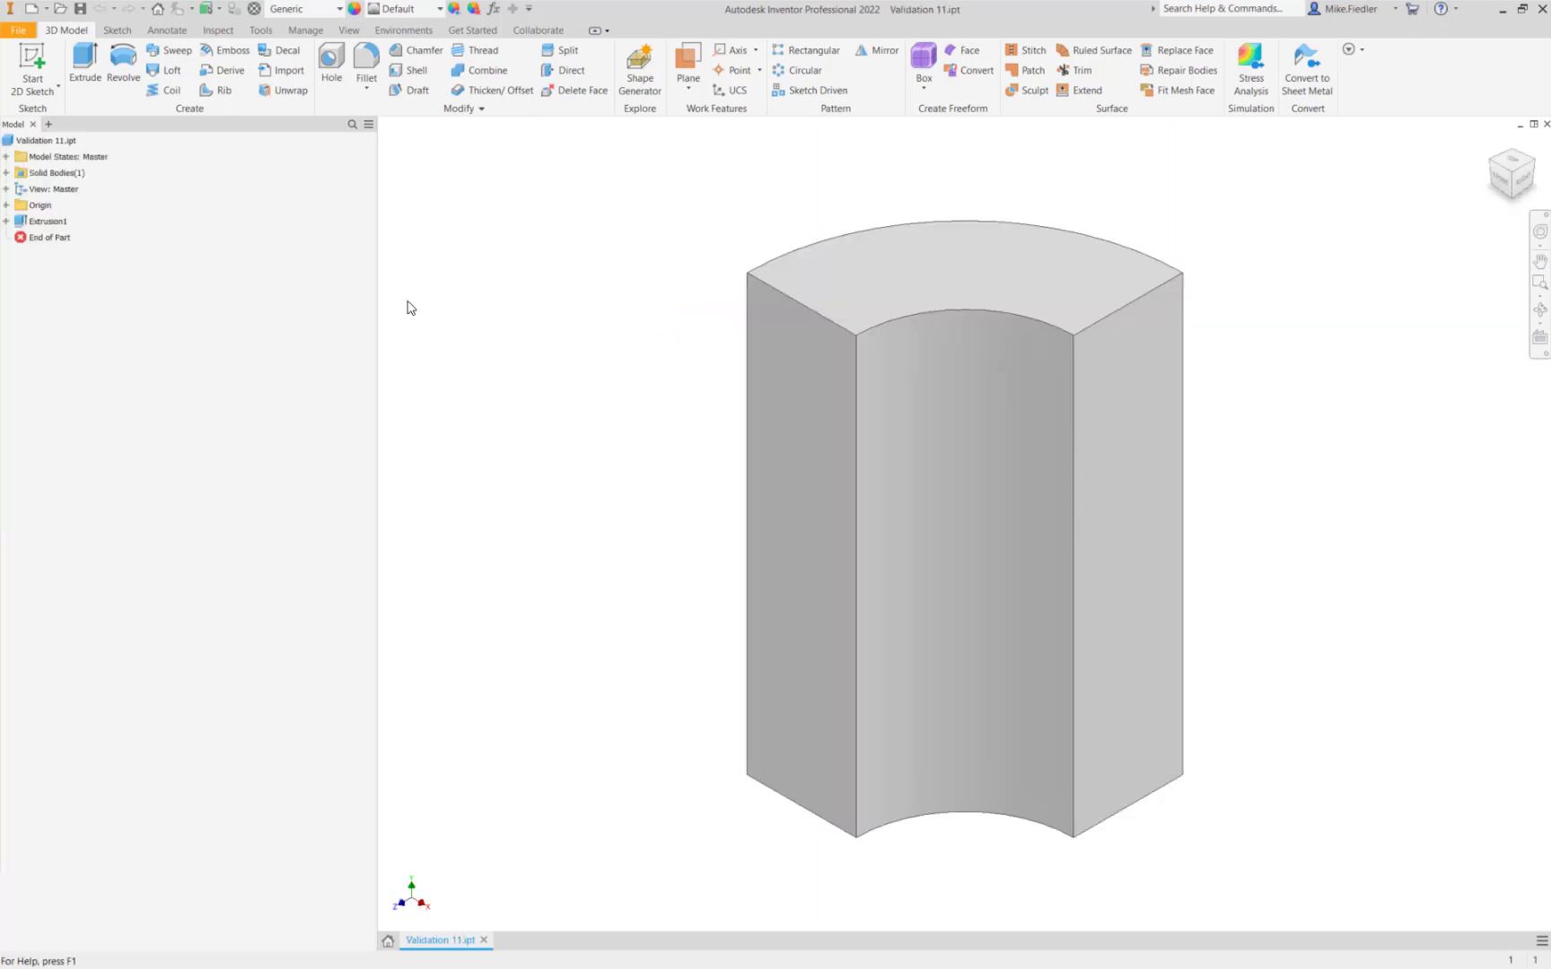
{"action": "left_click", "coordinate": [418, 36]}
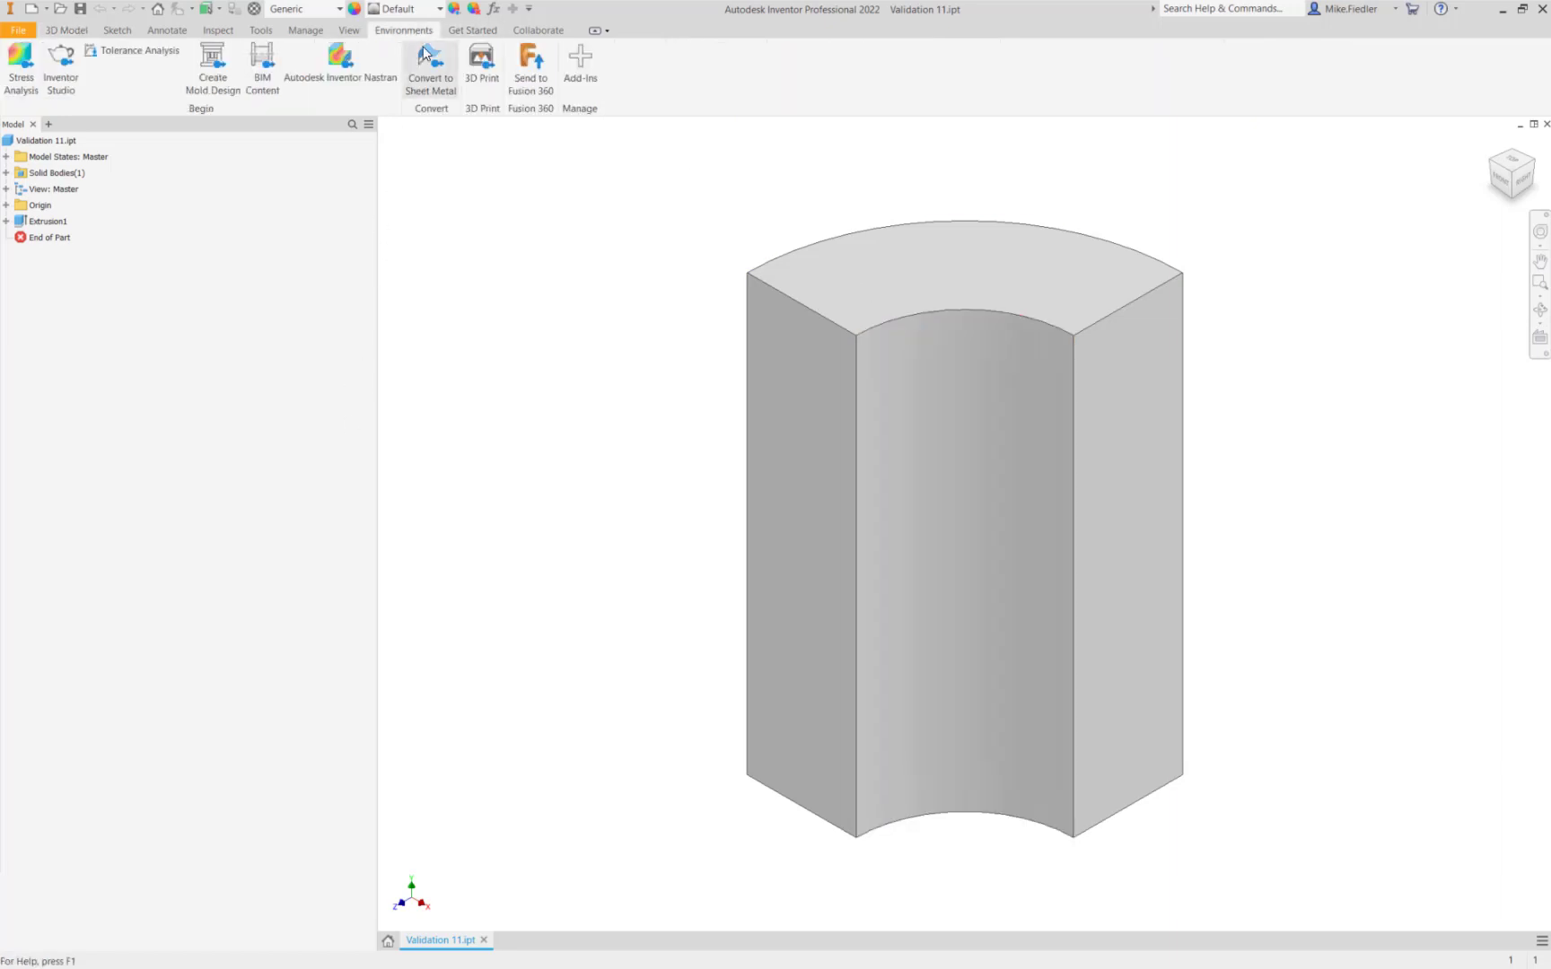
{"action": "left_click", "coordinate": [339, 85]}
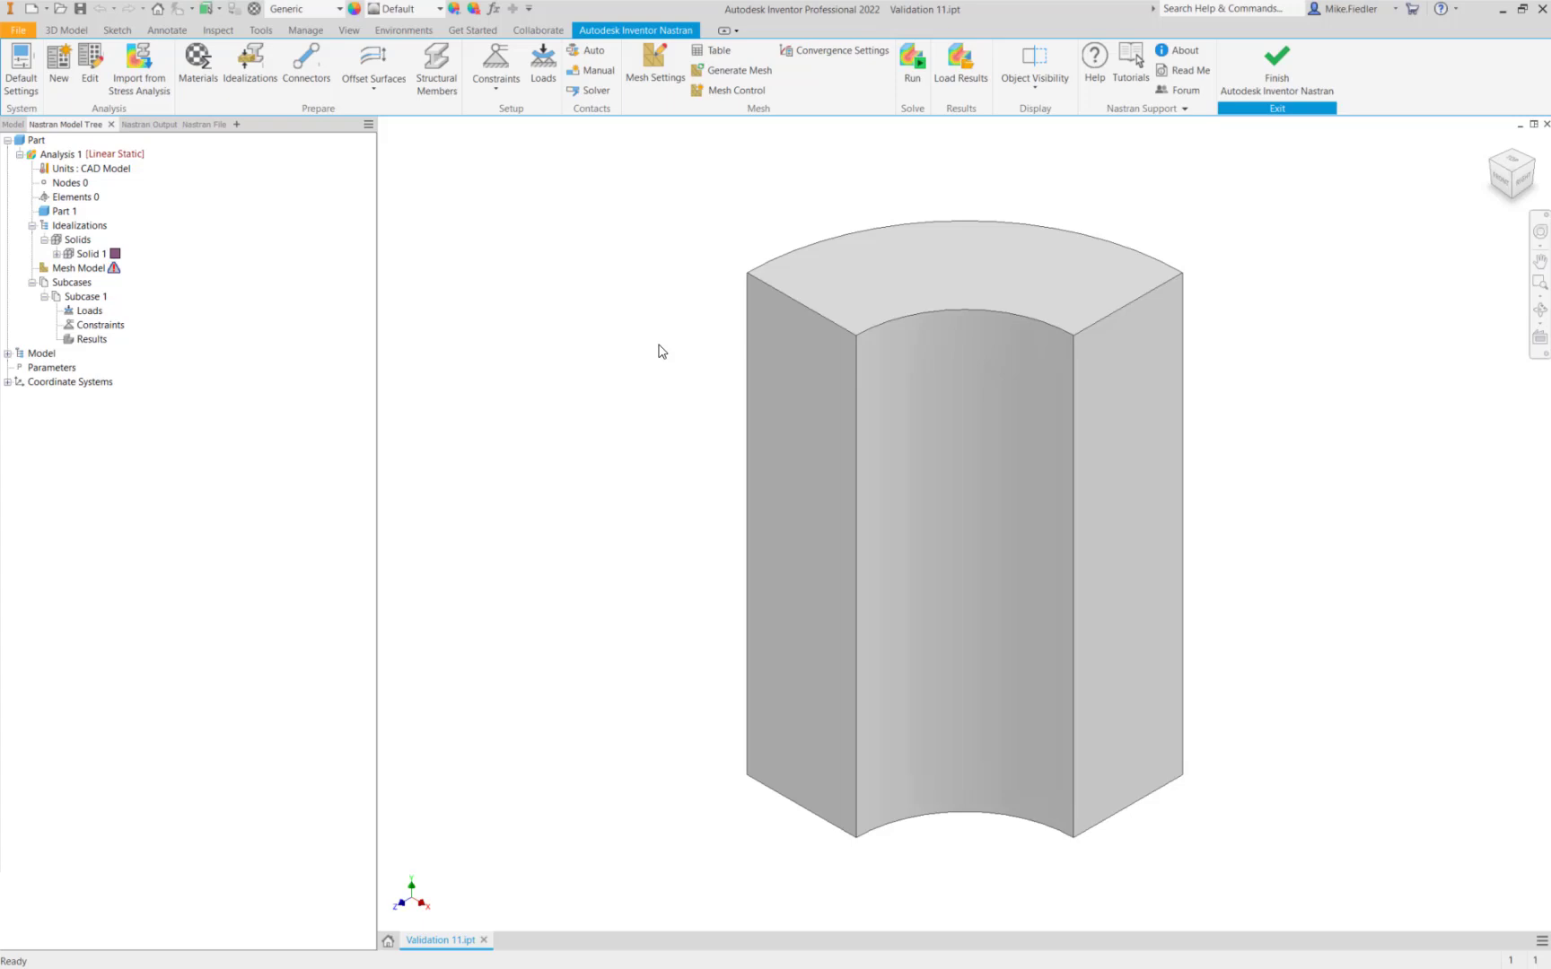
{"action": "left_click", "coordinate": [551, 76]}
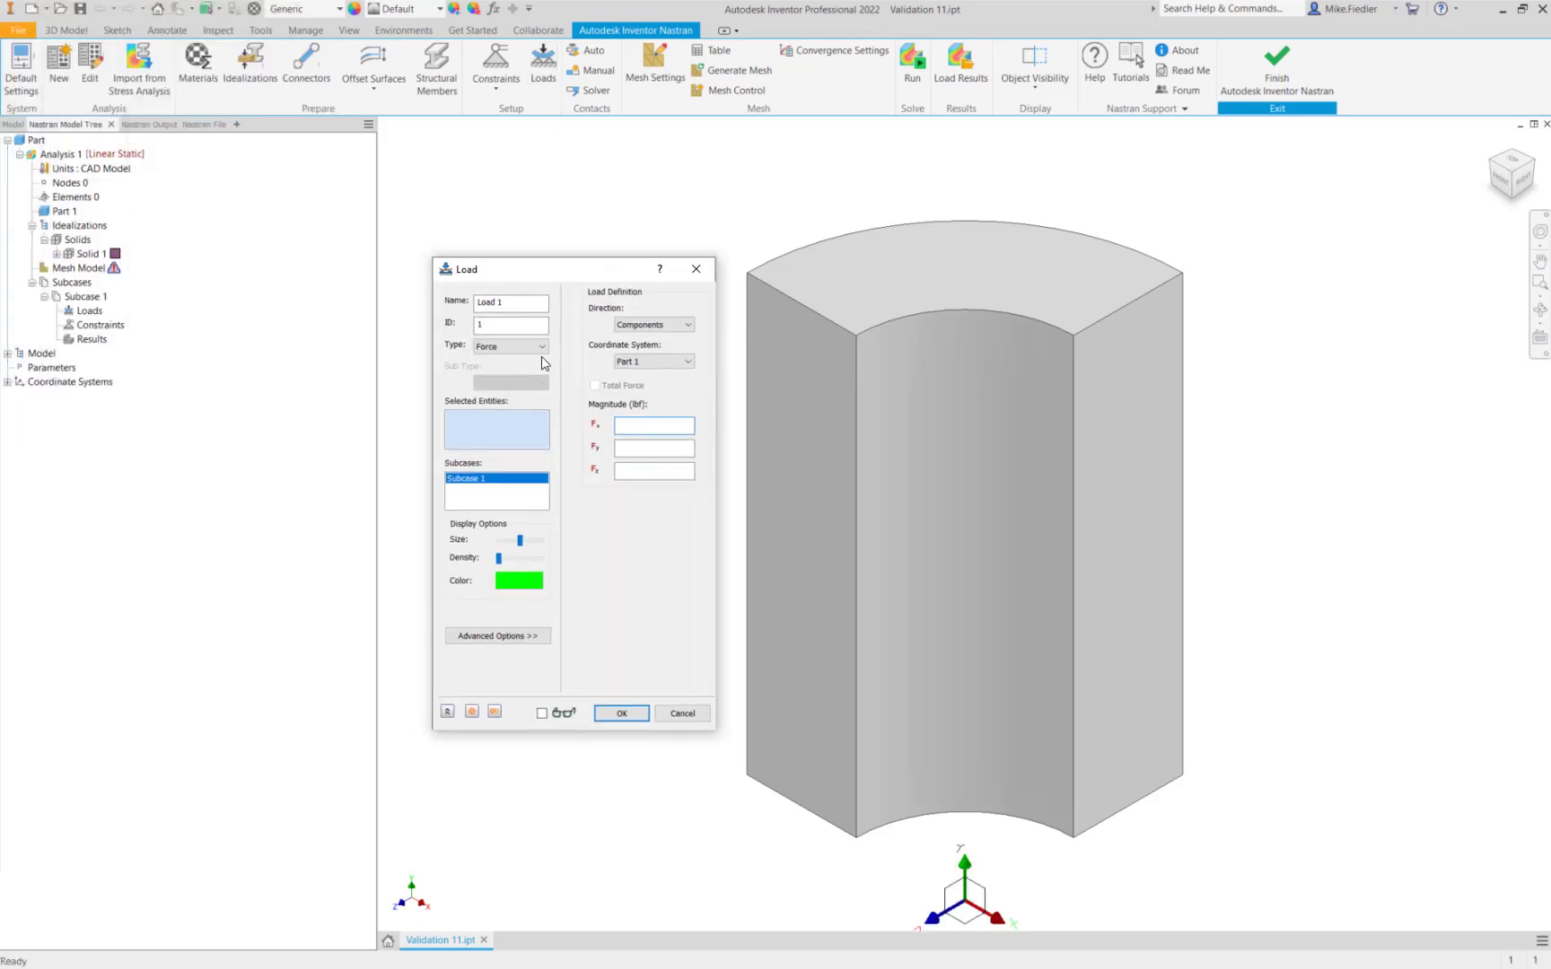
{"action": "left_click", "coordinate": [541, 347]}
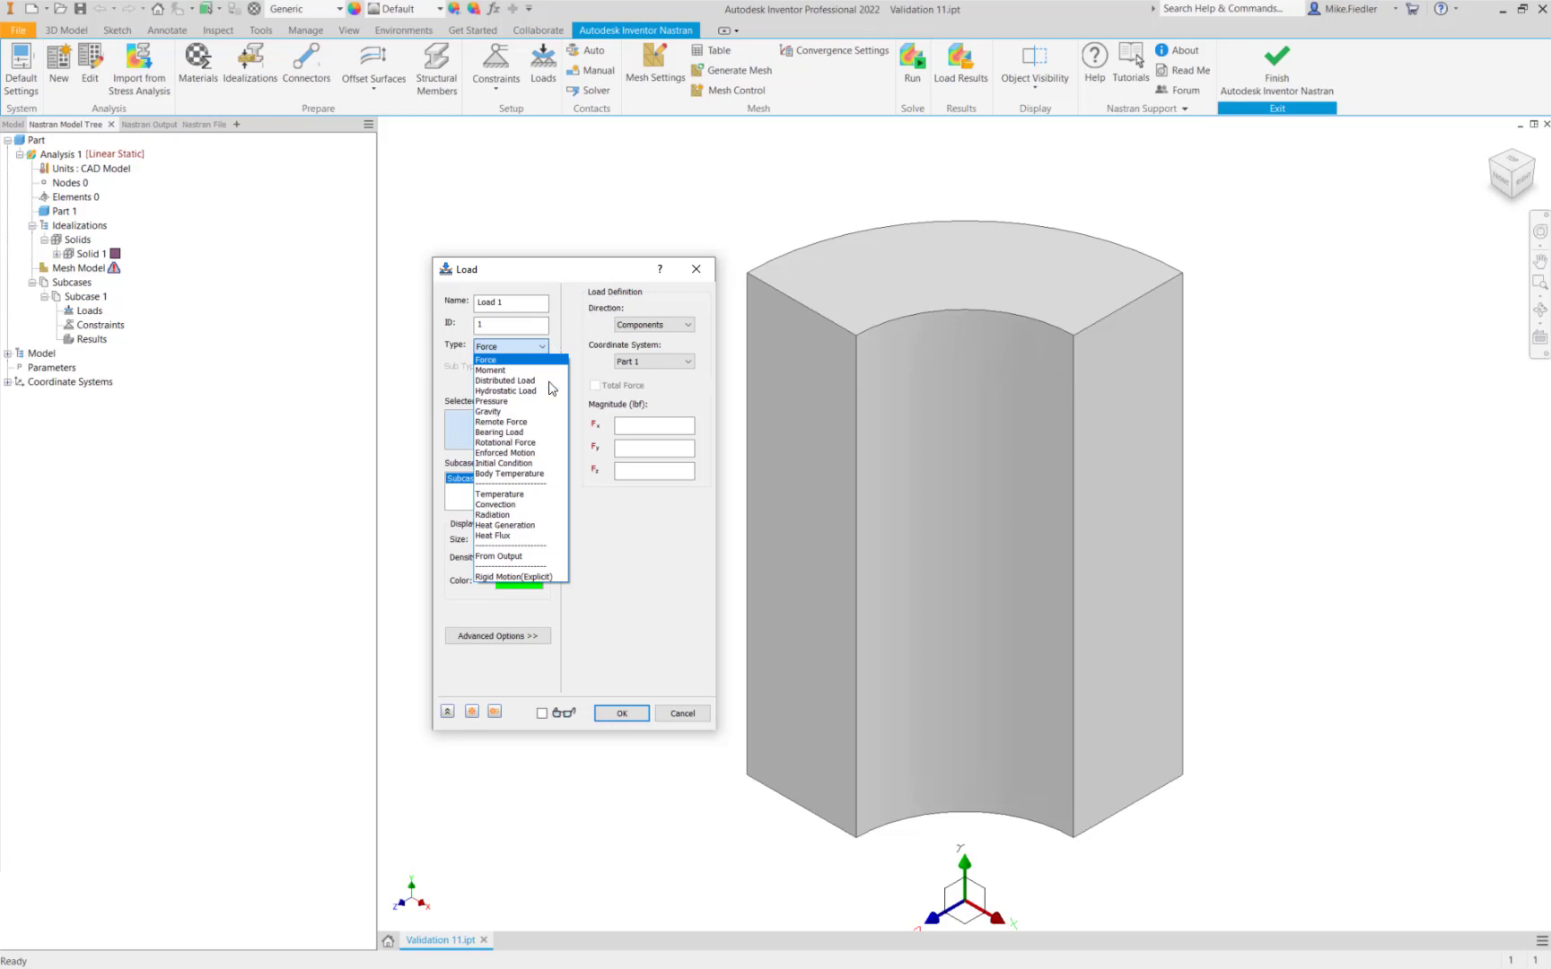
{"action": "left_click", "coordinate": [698, 270]}
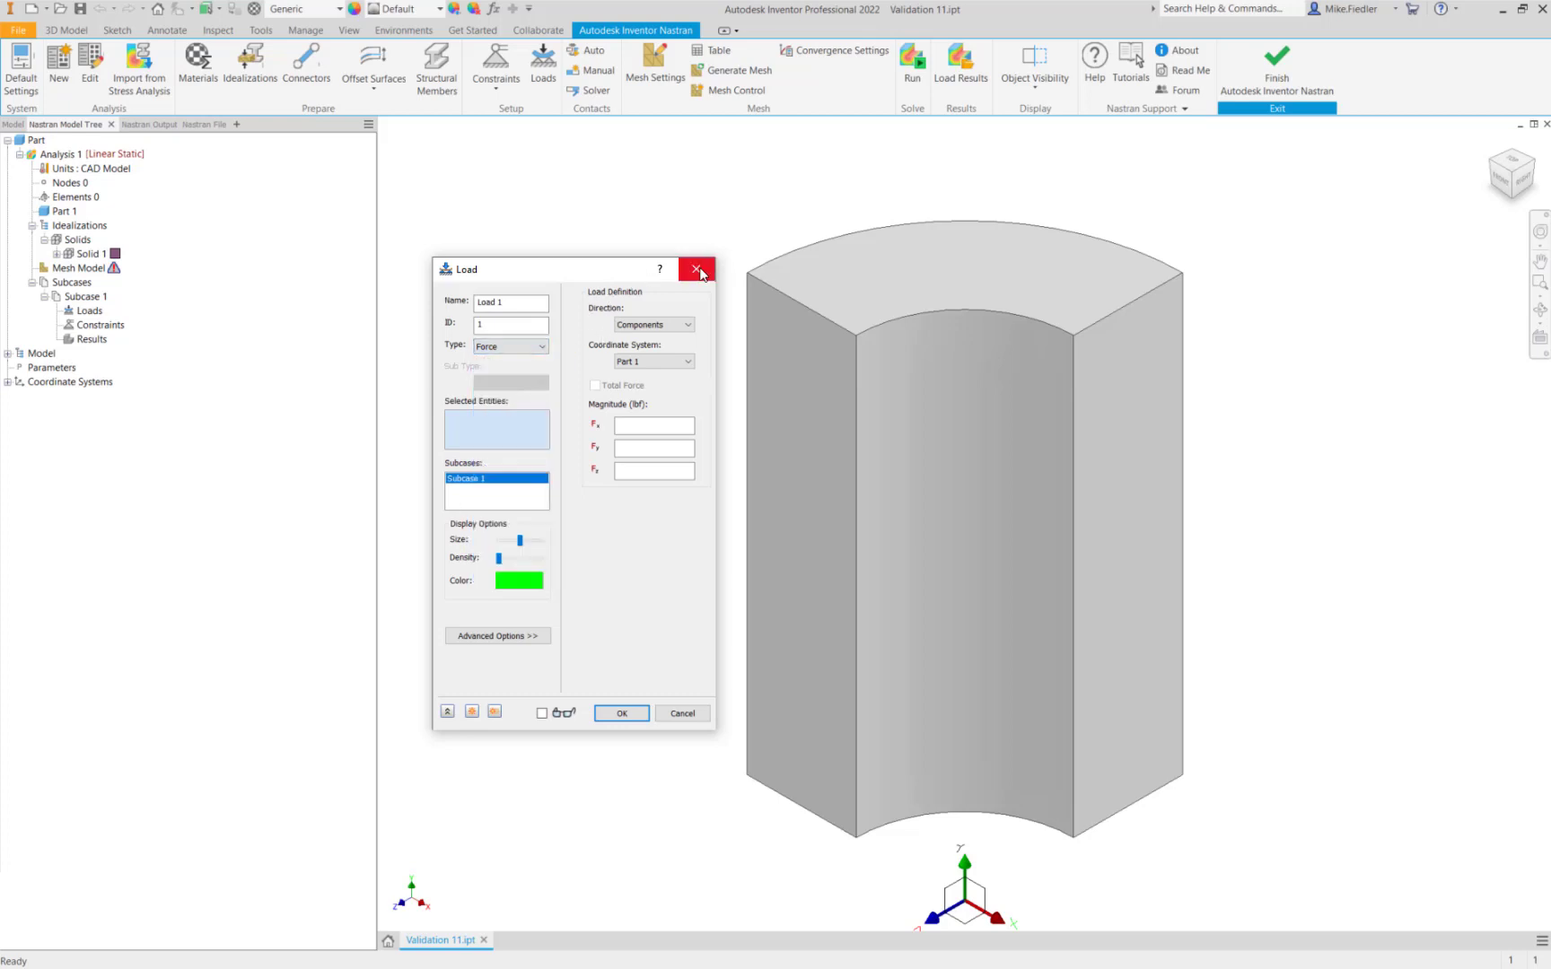
{"action": "left_click", "coordinate": [698, 269]}
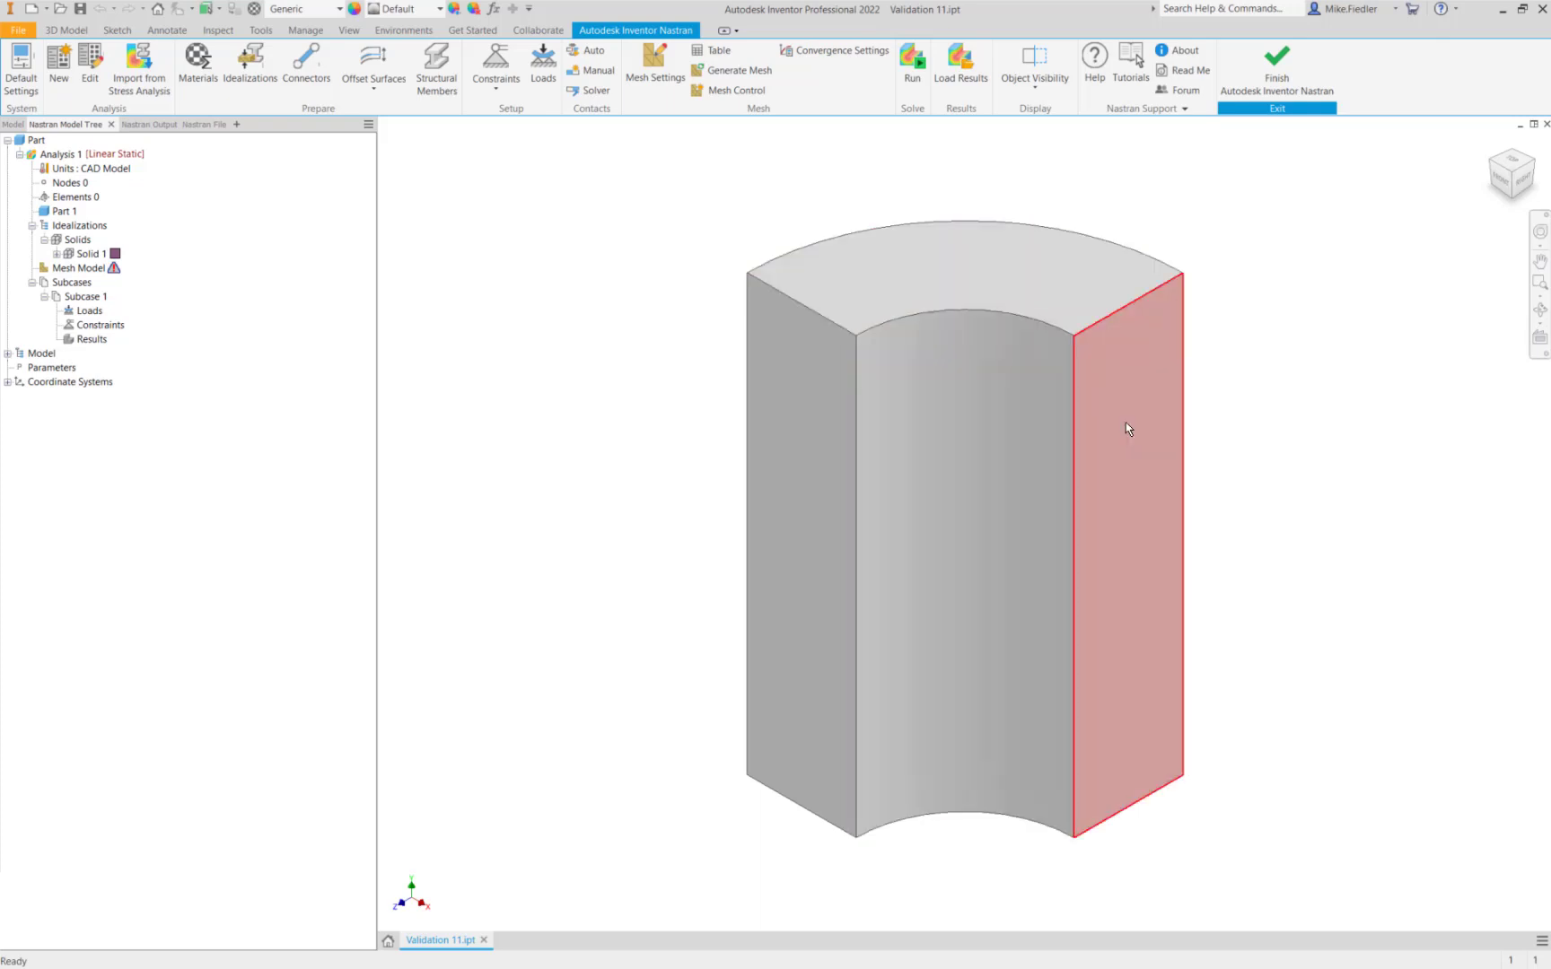
{"action": "mouse_move", "coordinate": [1127, 427]}
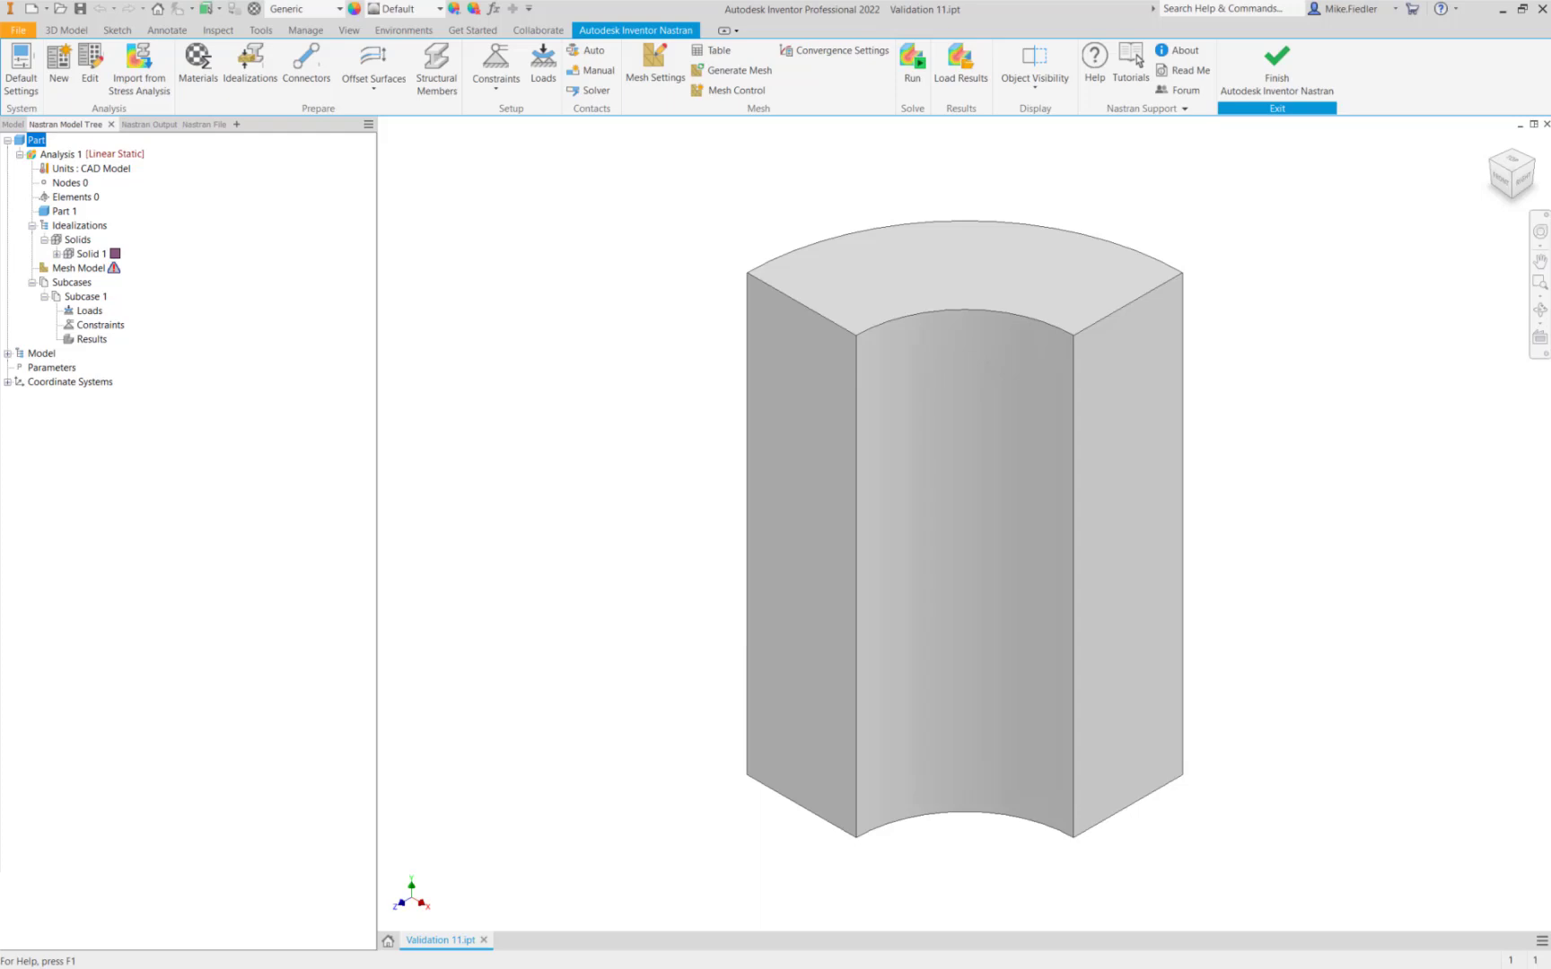
Set Analysis 1's type to Linear Steady State Heat Transfer in its settings
{"action": "double_click", "coordinate": [173, 166]}
{"action": "left_click_drag", "start_coordinate": [481, 162], "coordinate": [555, 223]}
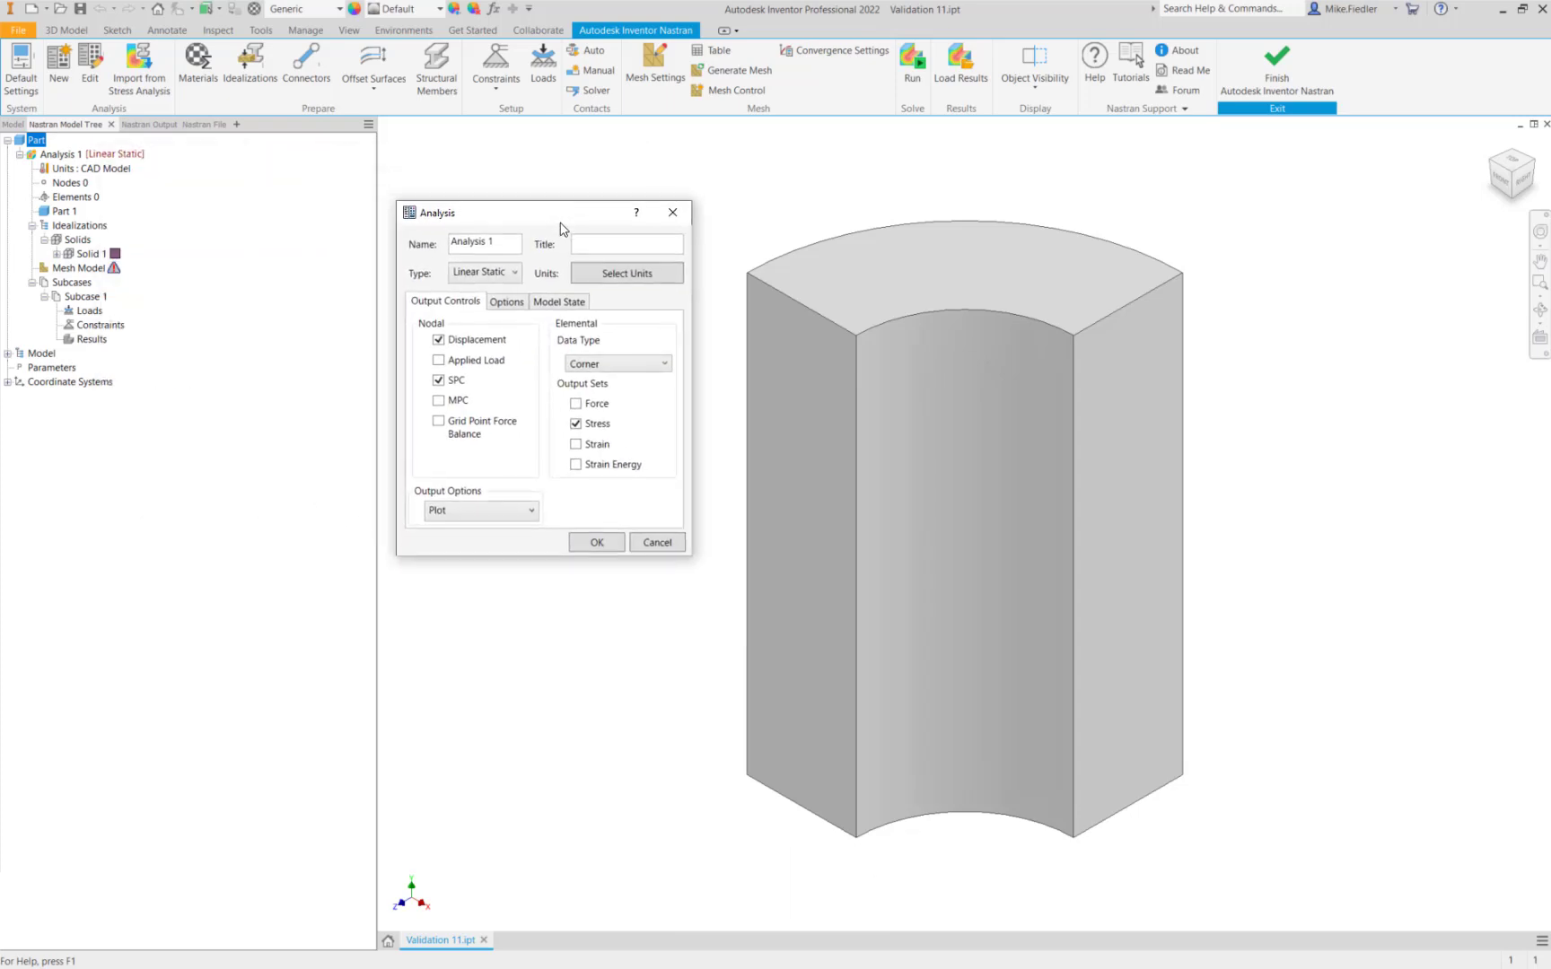
{"action": "left_click", "coordinate": [515, 272]}
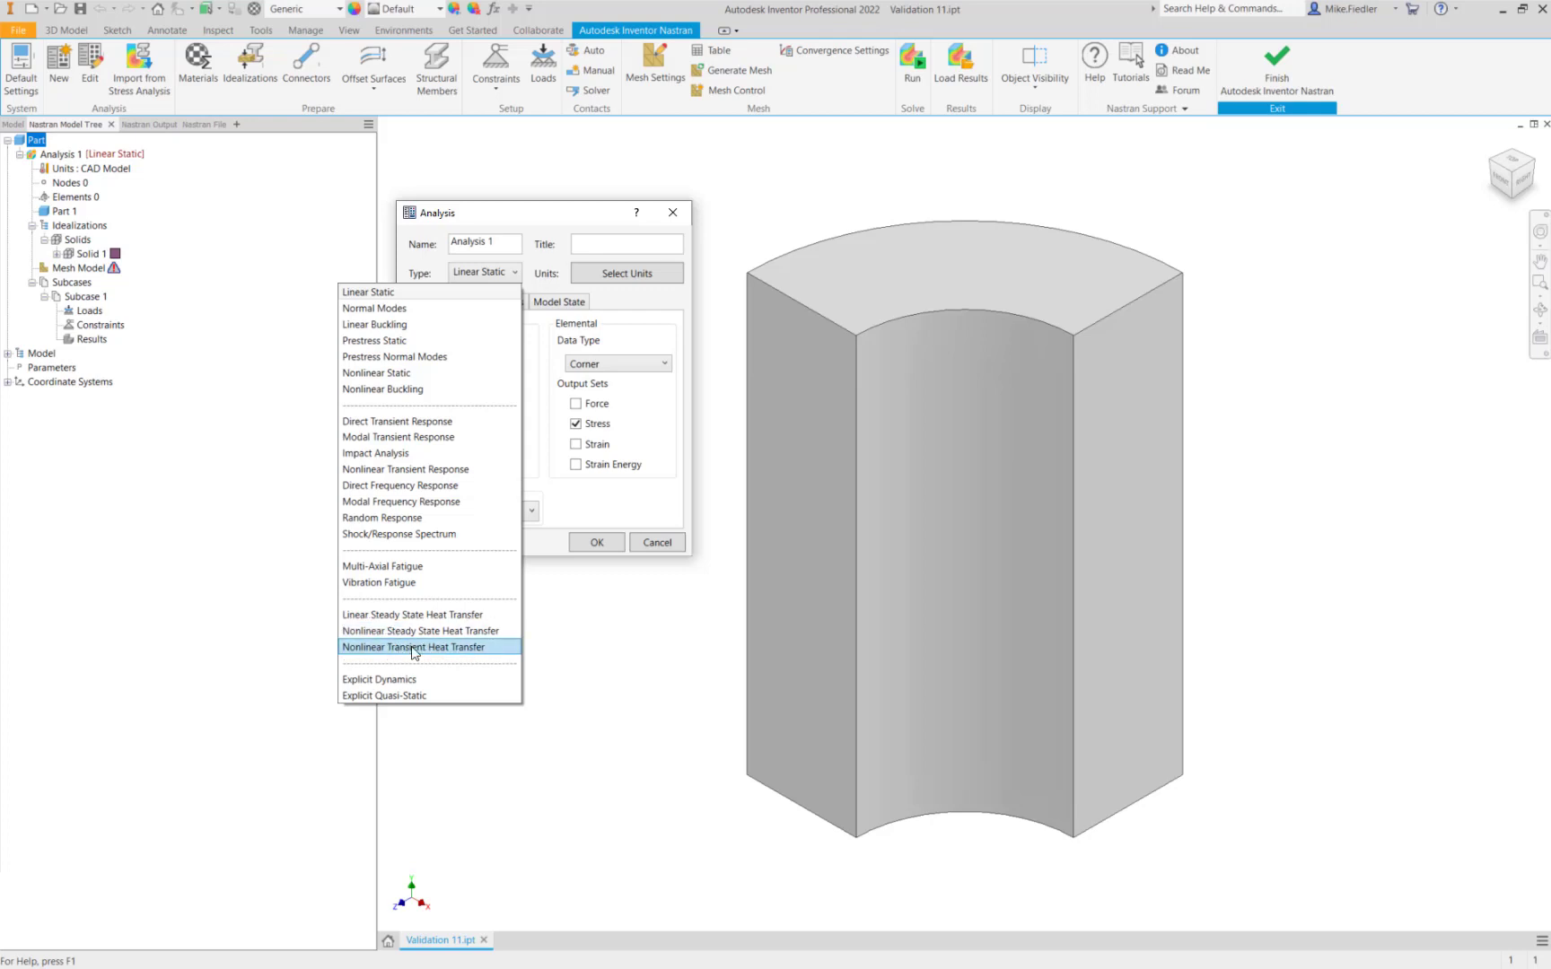
{"action": "left_click", "coordinate": [426, 616]}
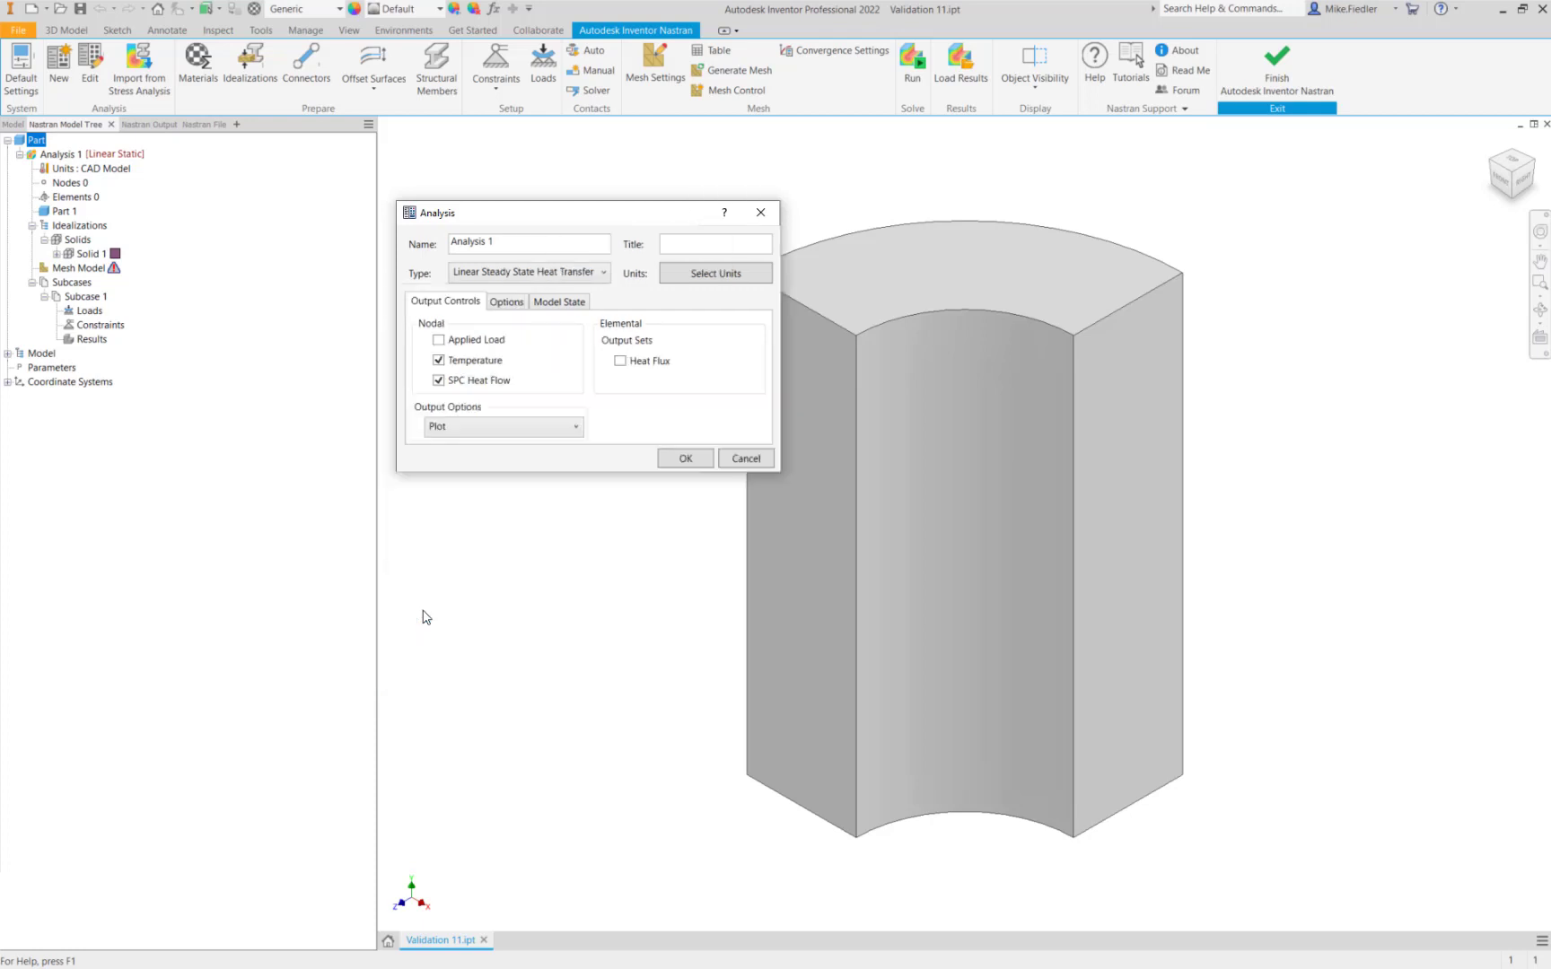
{"action": "left_click", "coordinate": [686, 458]}
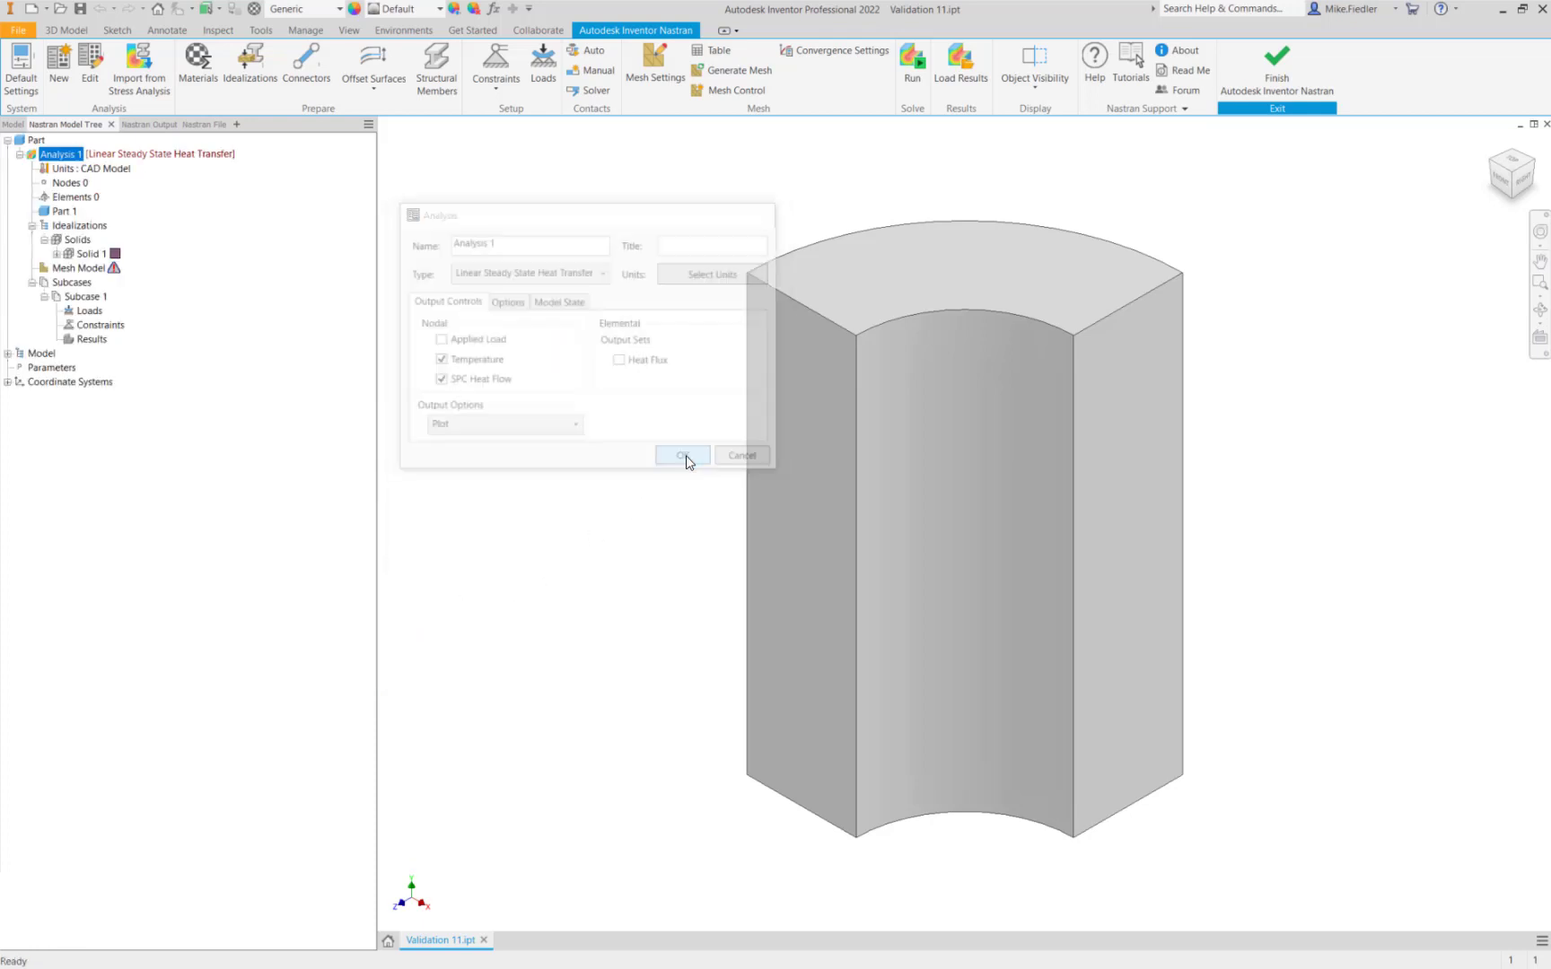
Replace Solid 1's Generic material with Steel ASTM A36 from the Autodesk Material Library
{"action": "left_click", "coordinate": [56, 255]}
{"action": "left_click", "coordinate": [107, 268]}
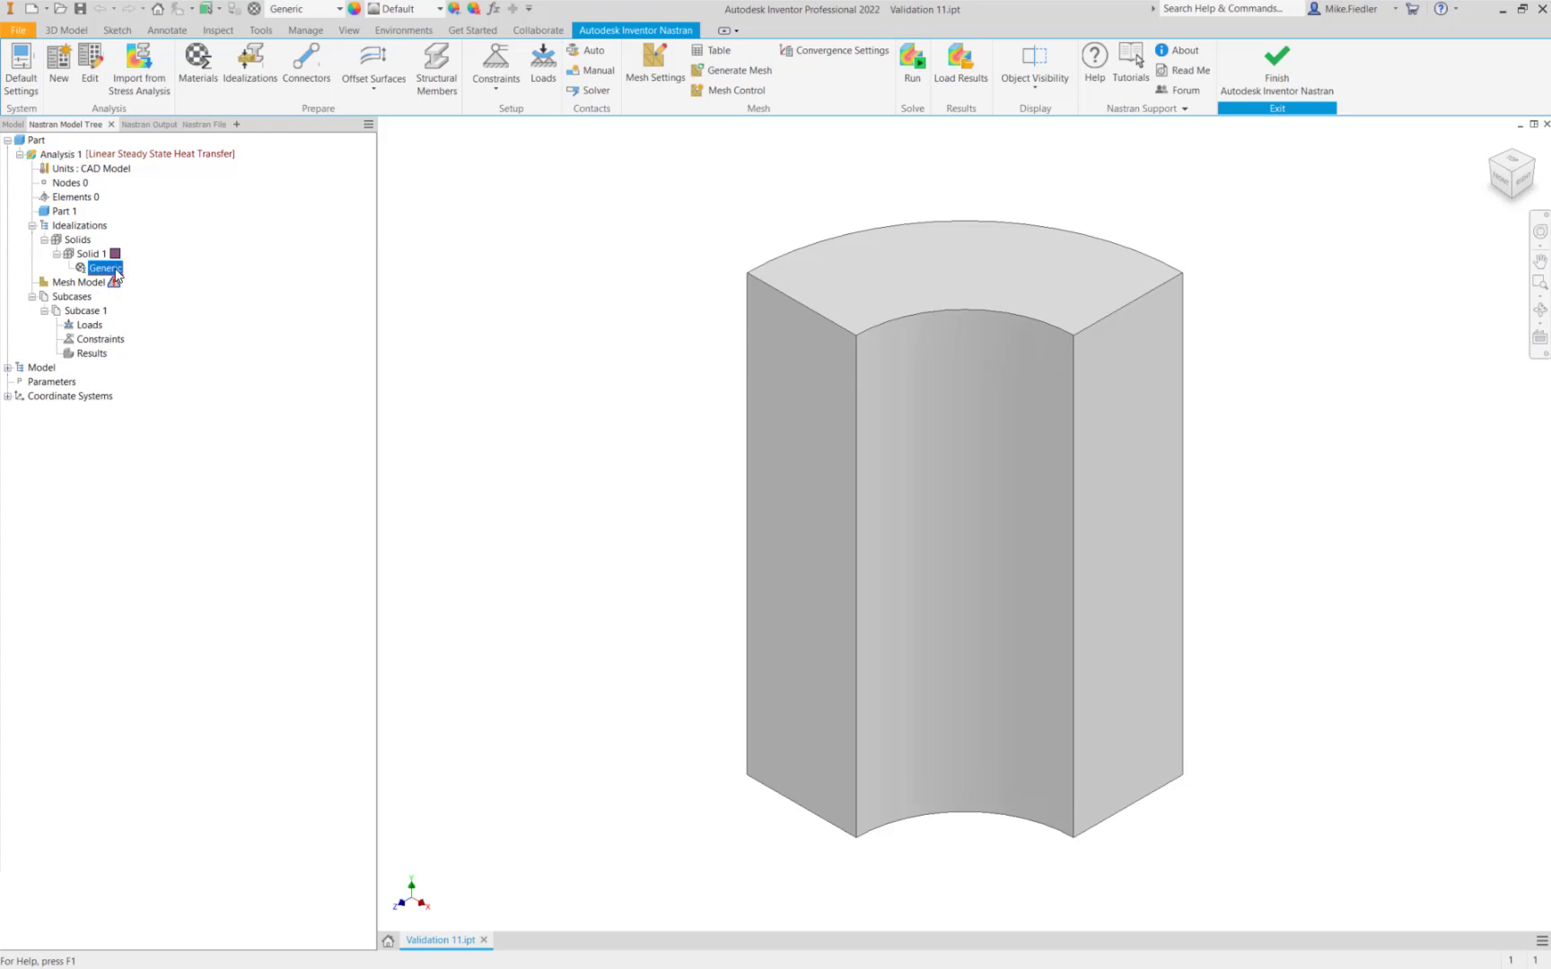
{"action": "double_click", "coordinate": [106, 268]}
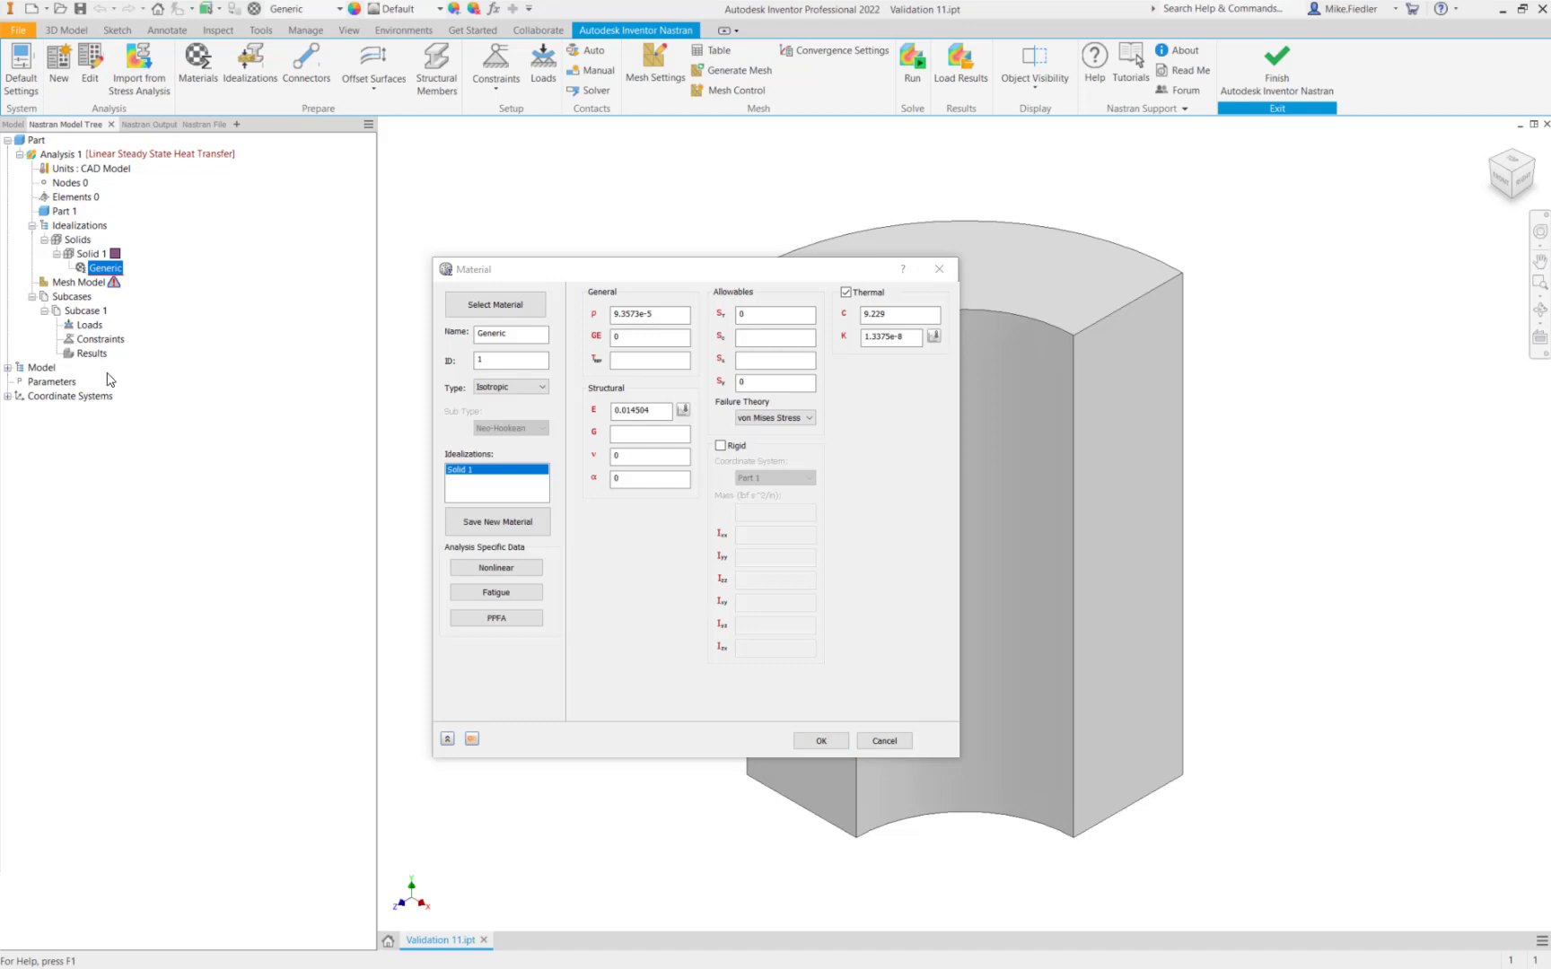
{"action": "left_click", "coordinate": [518, 312]}
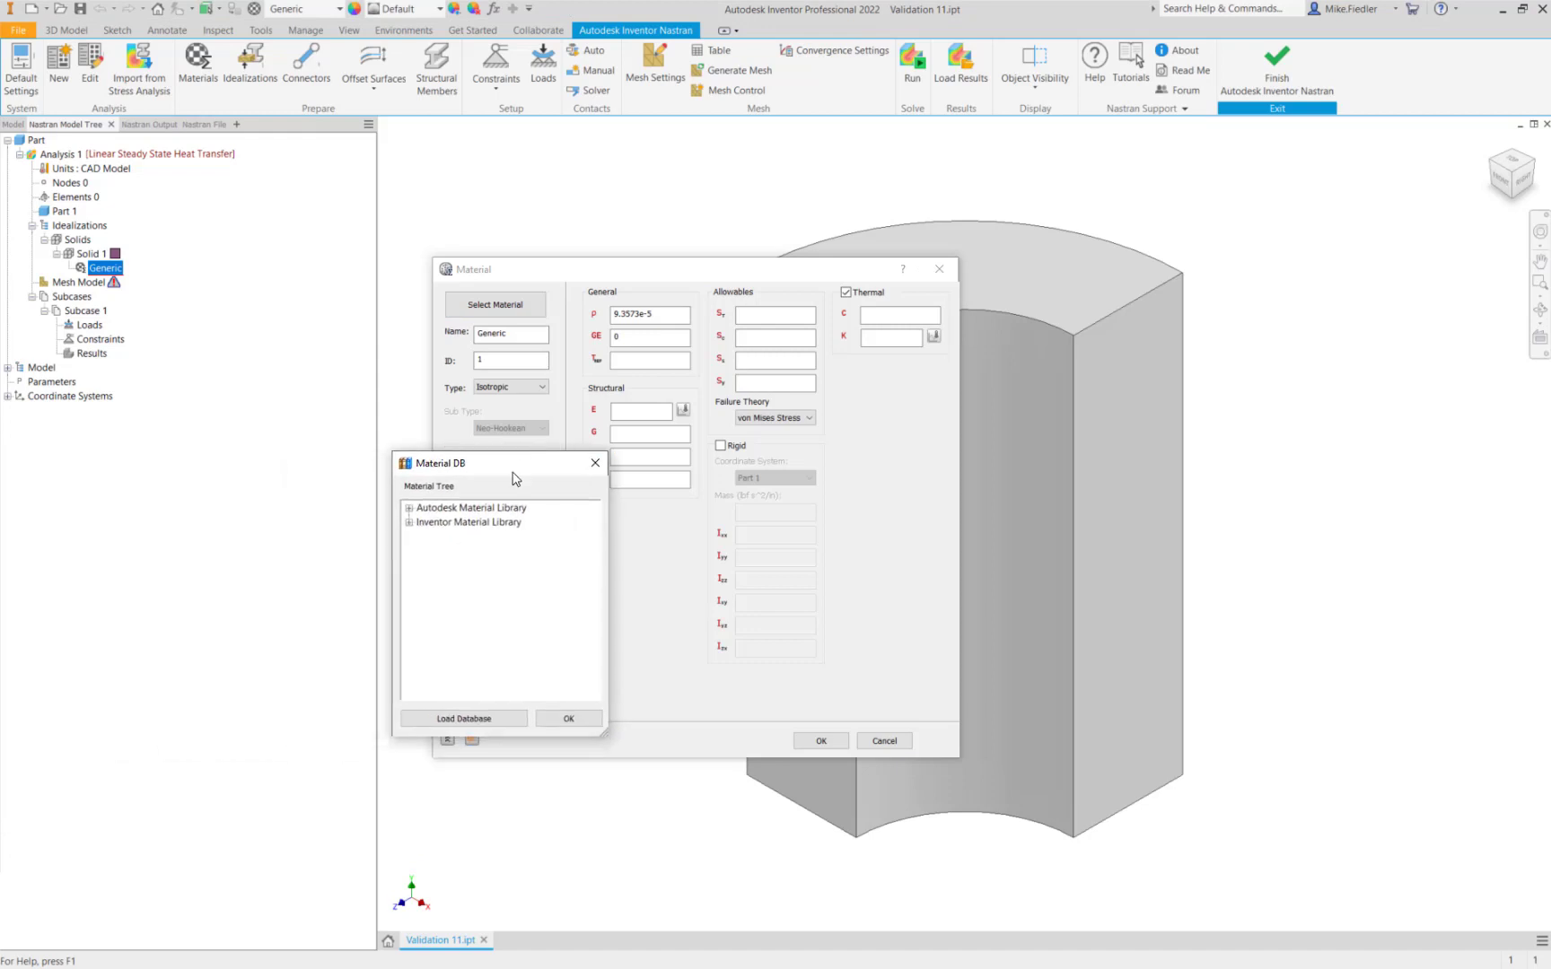
{"action": "left_click", "coordinate": [408, 508]}
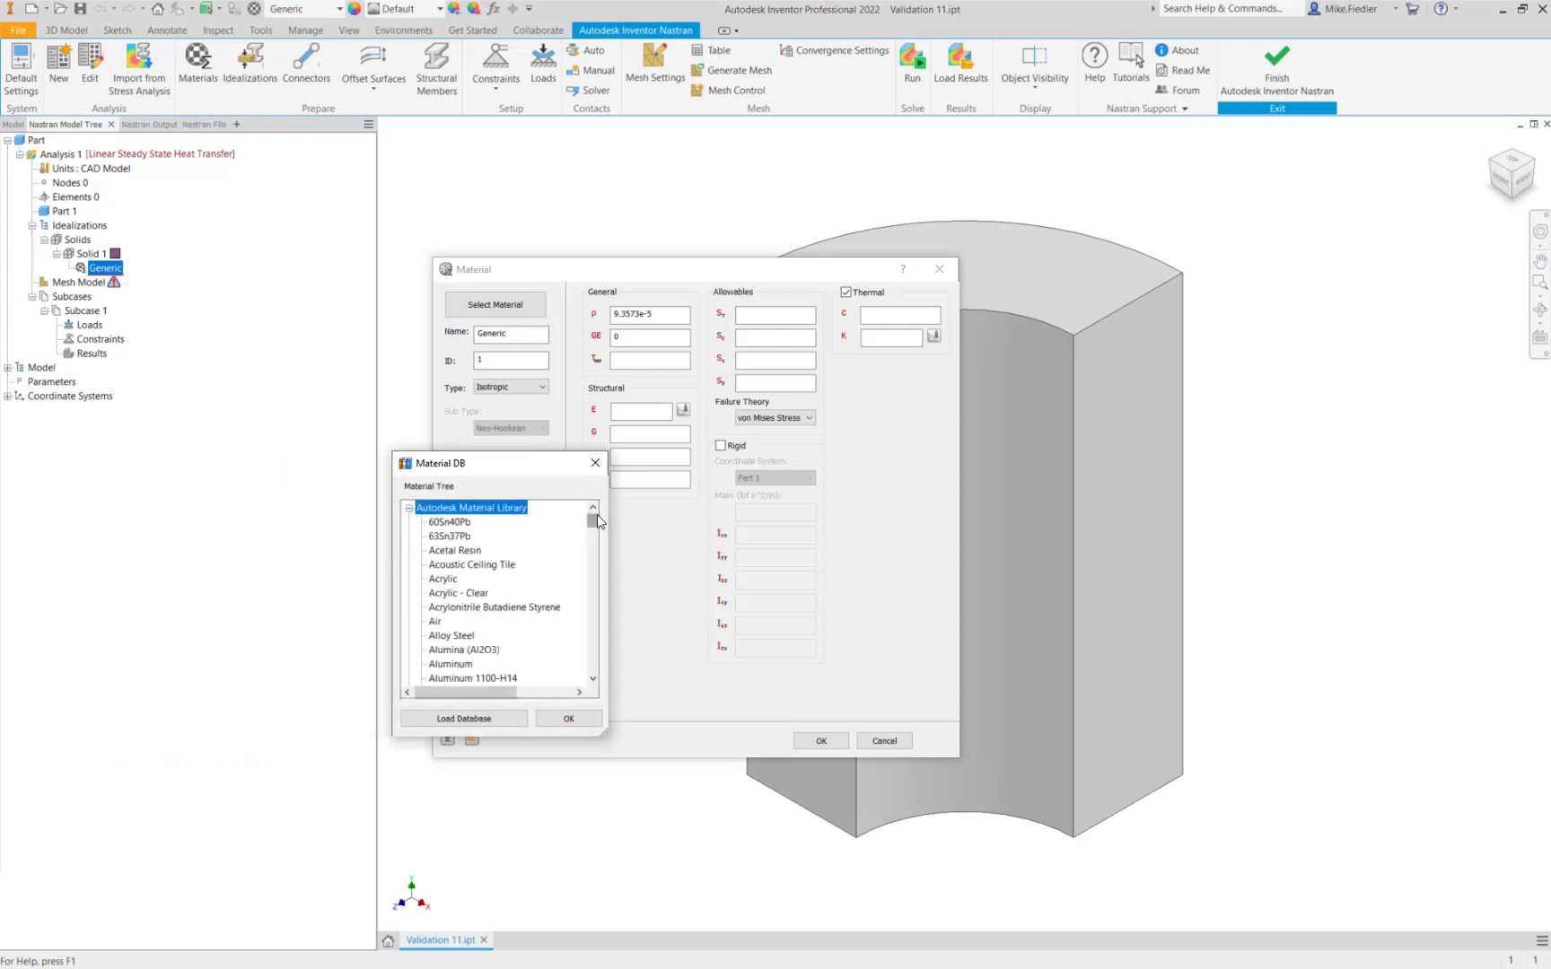
{"action": "left_click_drag", "start_coordinate": [593, 526], "coordinate": [585, 656]}
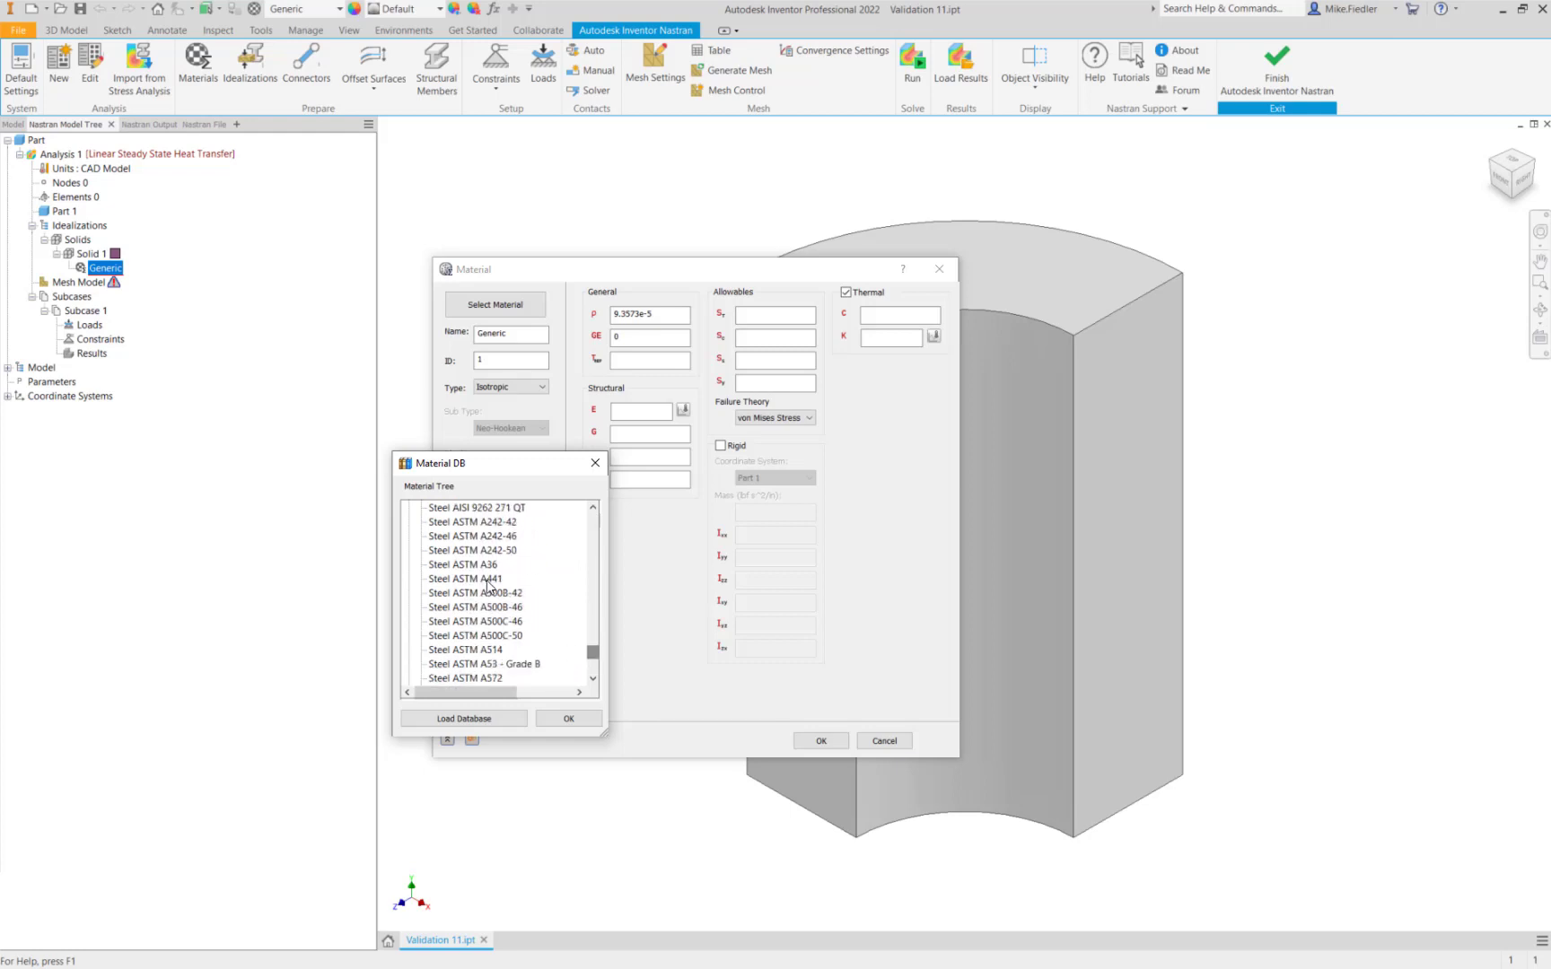
{"action": "left_click", "coordinate": [463, 564]}
{"action": "left_click", "coordinate": [568, 719]}
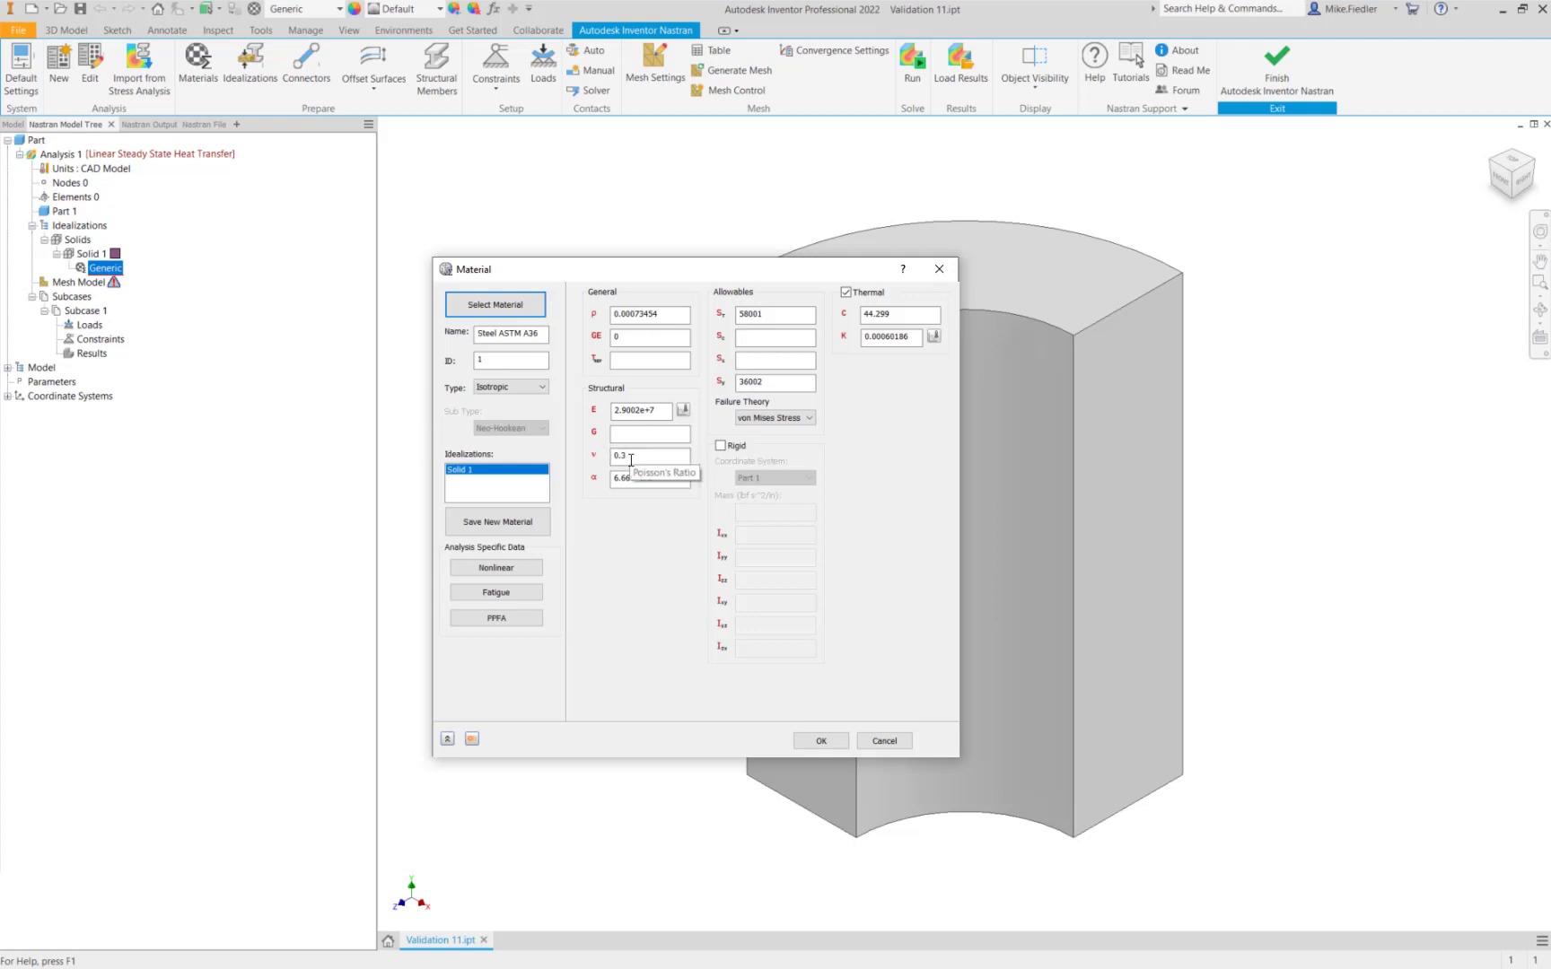
Set Young's modulus to 30e6 and the thermal expansion coefficient to 6e-6
{"action": "double_click", "coordinate": [653, 410]}
{"action": "type", "text": "30"}
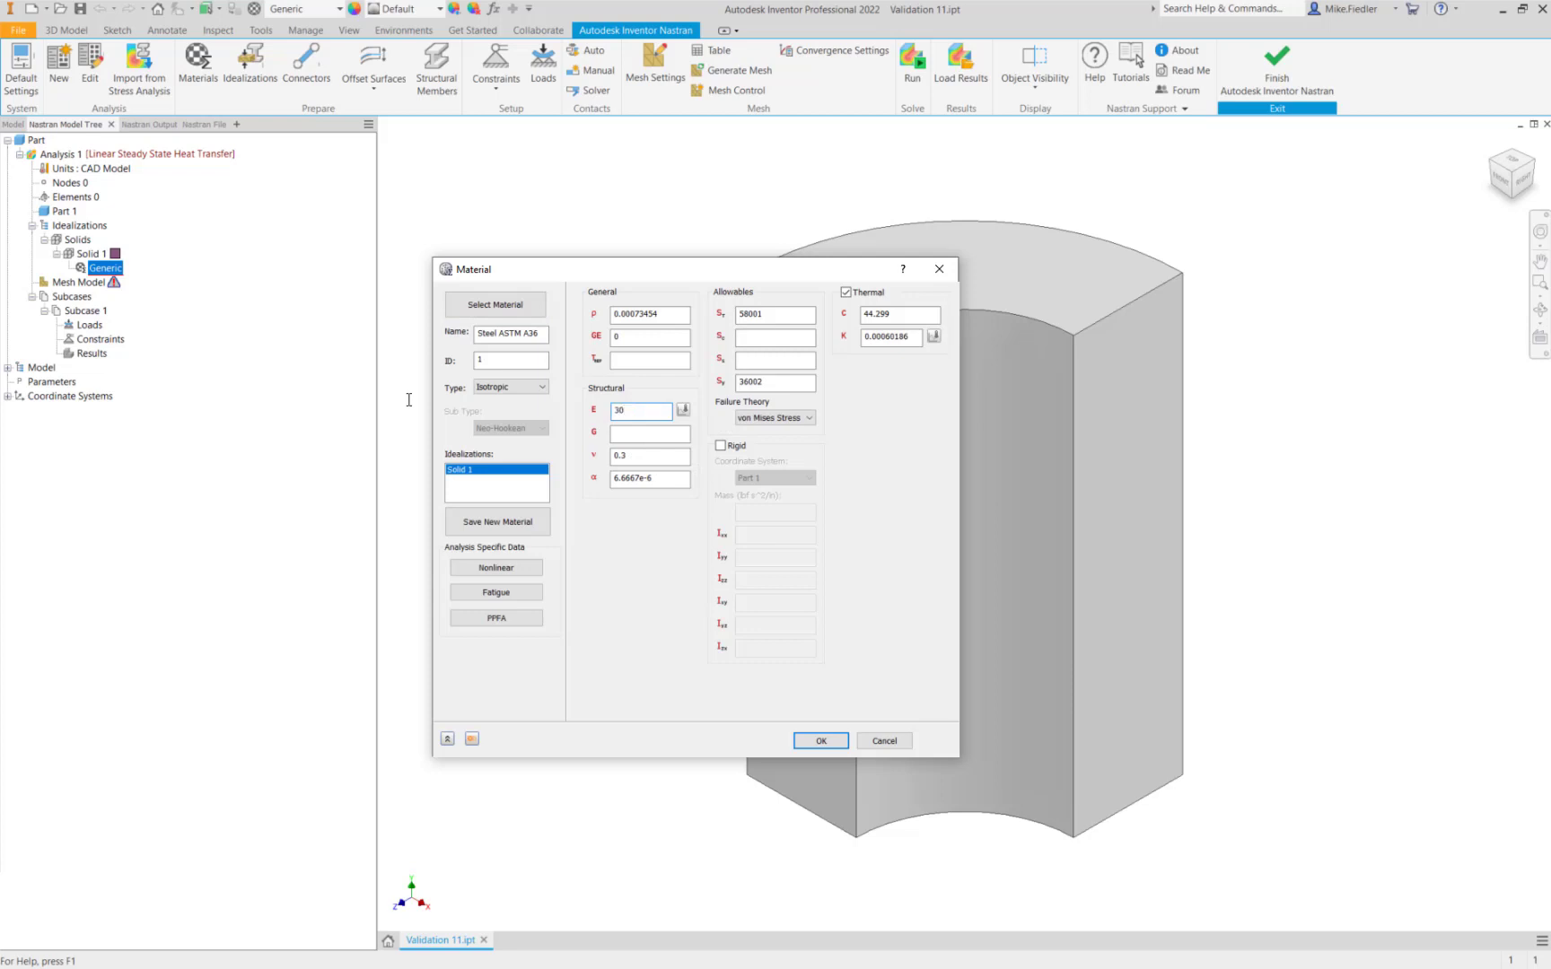
{"action": "type", "text": "e6"}
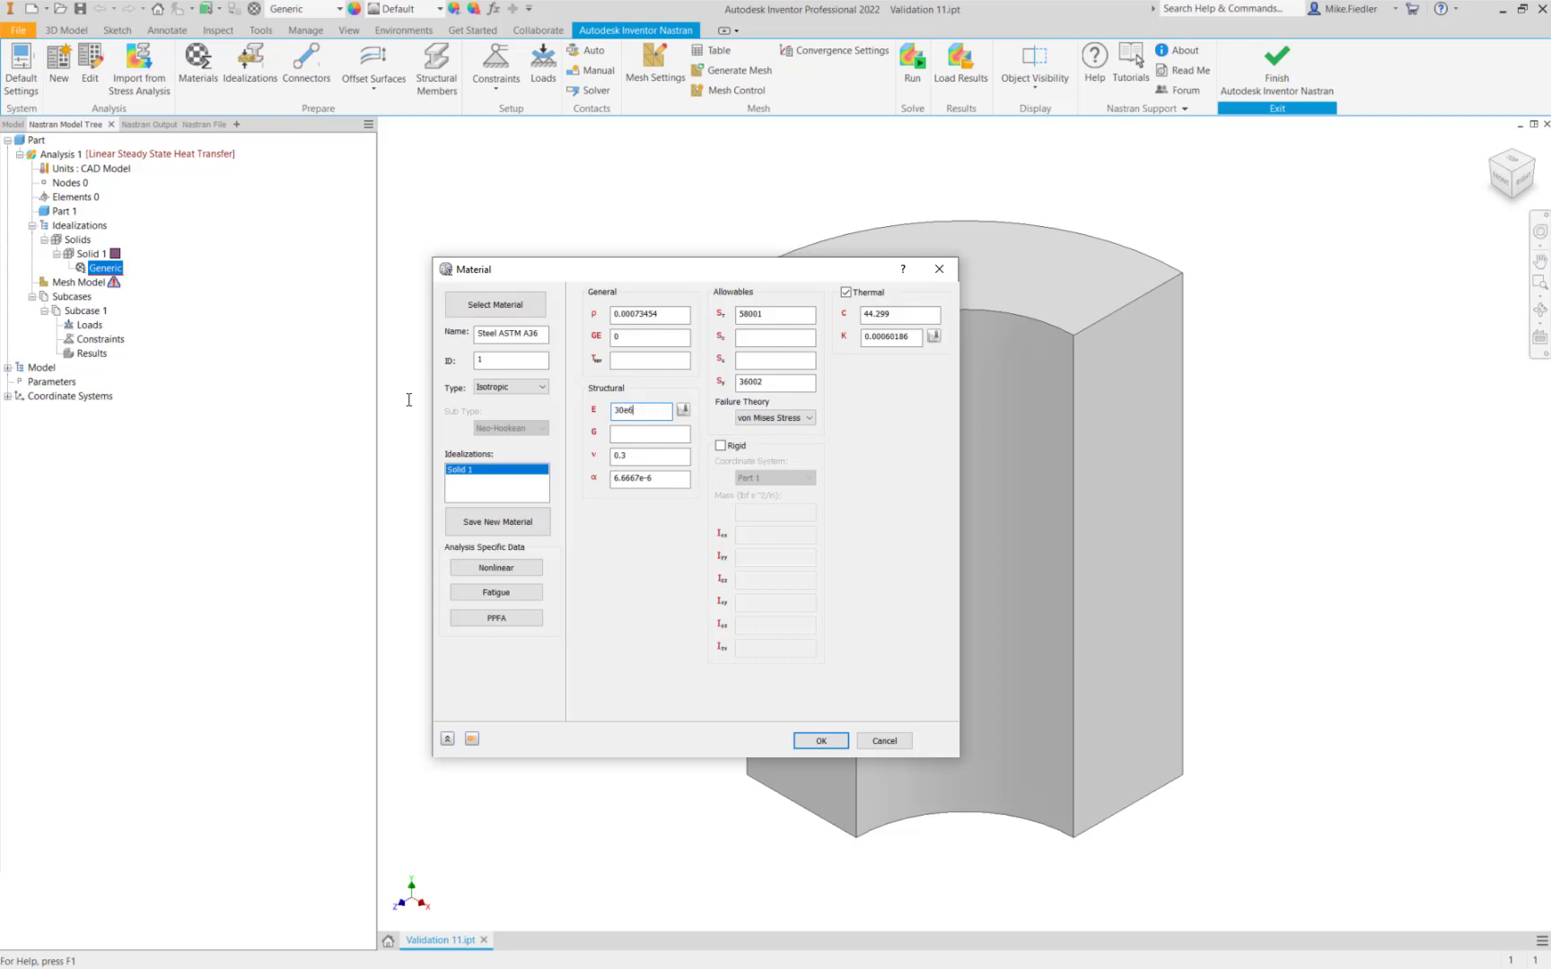
{"action": "left_click", "coordinate": [622, 481]}
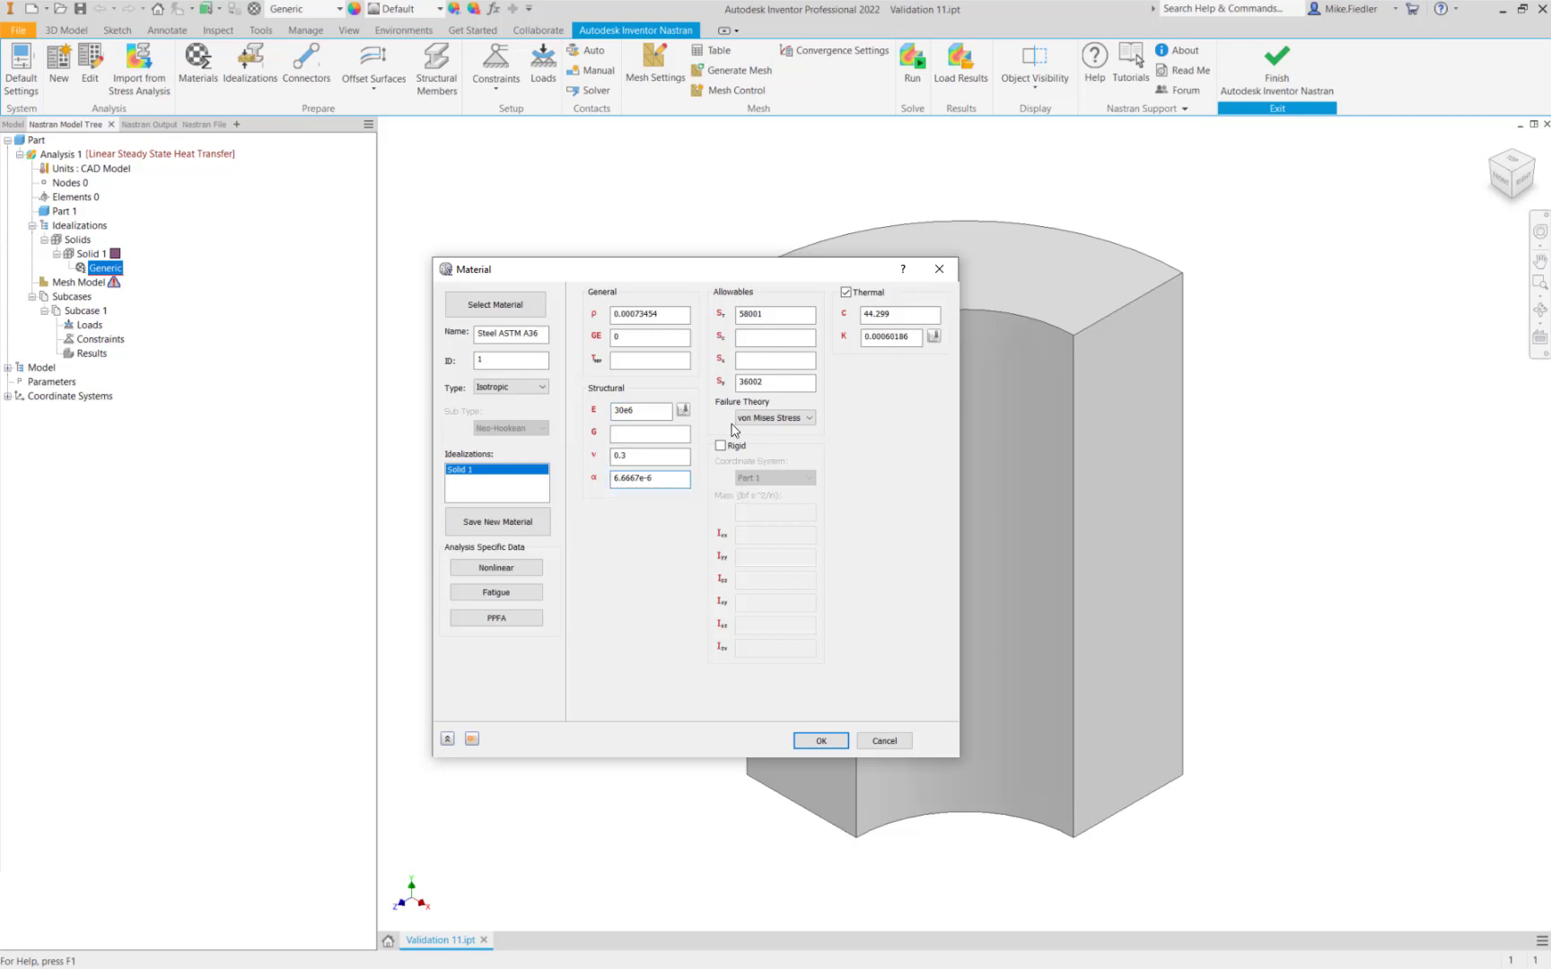
{"action": "key", "text": "Delete"}
{"action": "key", "text": "Delete"}
{"action": "key", "text": "Delete"}
{"action": "key", "text": "Delete"}
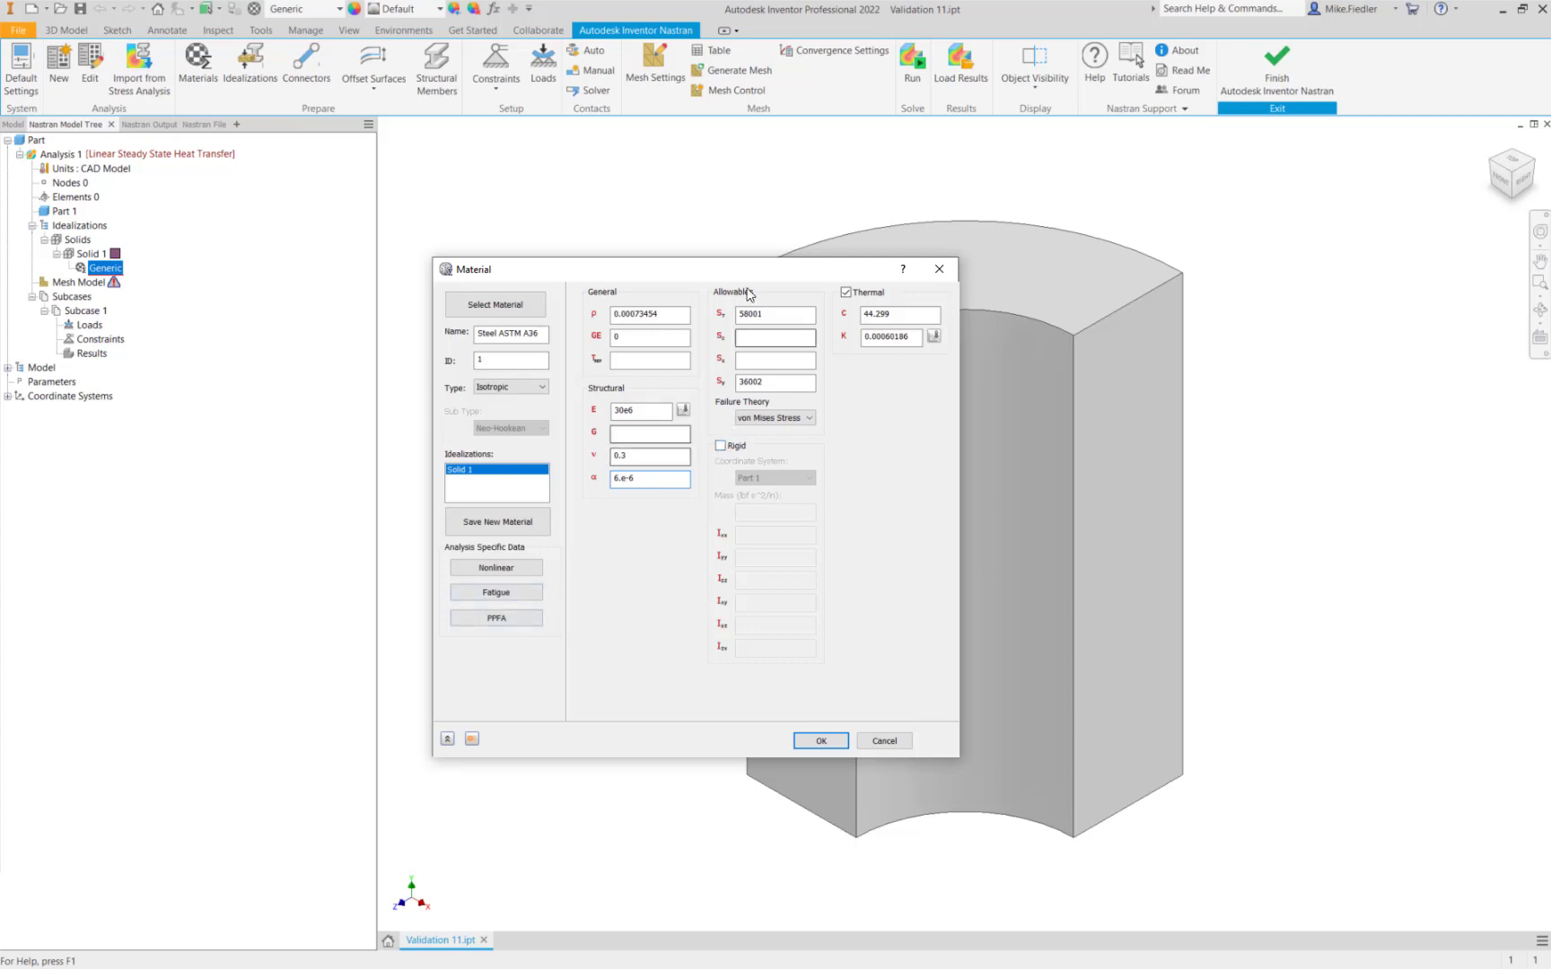
{"action": "left_click", "coordinate": [818, 742]}
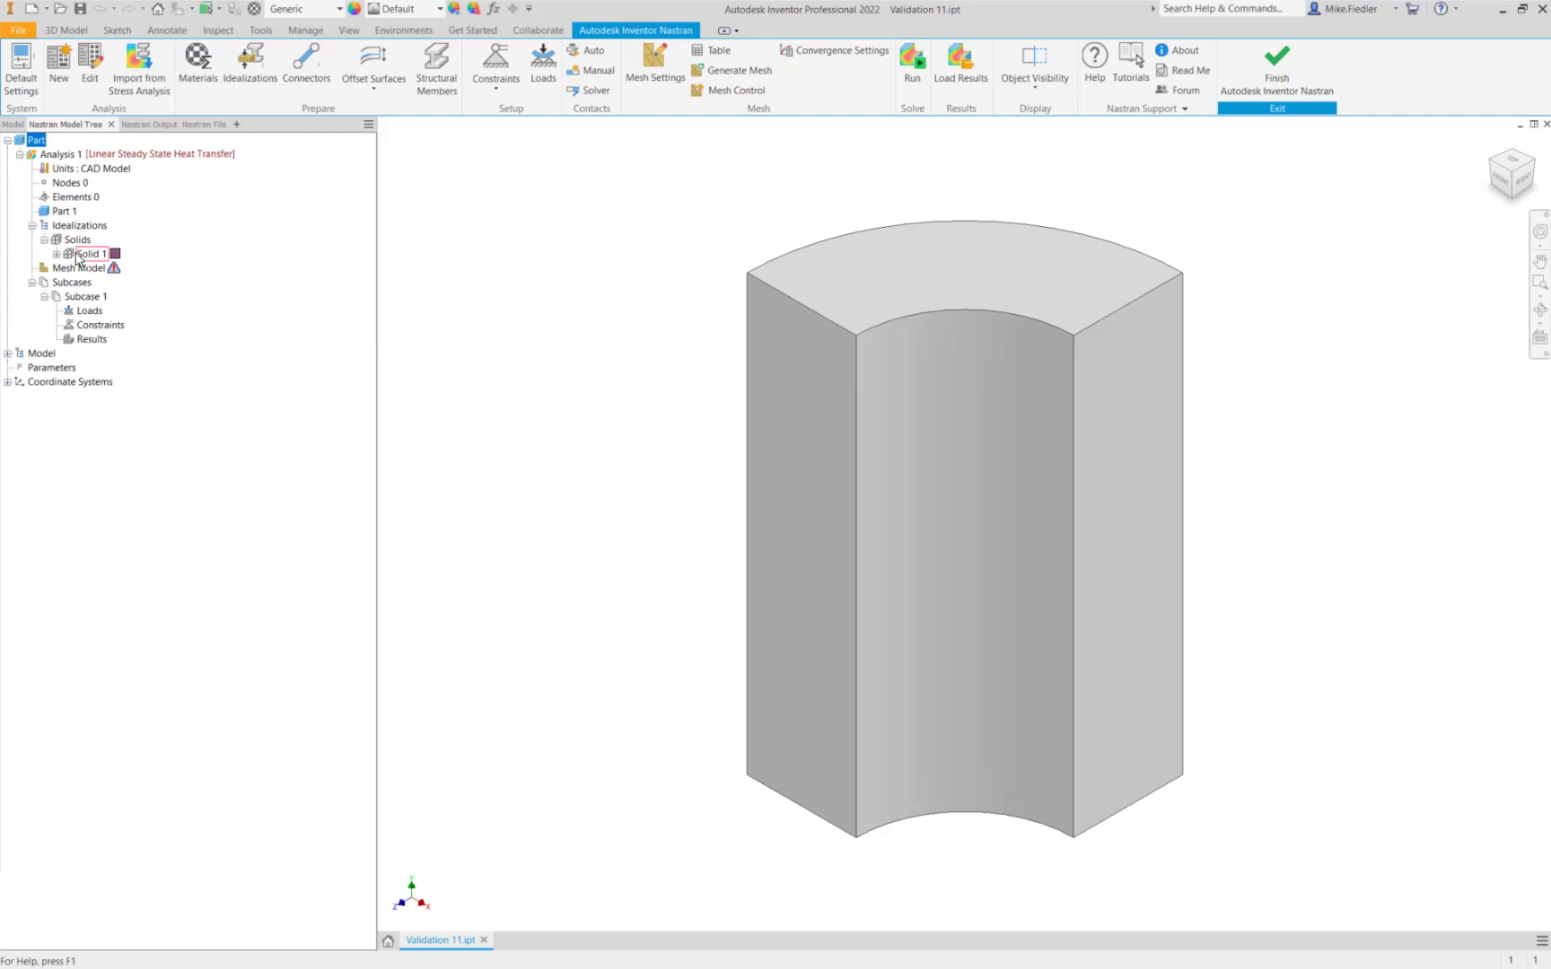
Add Load 1, a temperature load on the outer curved face
{"action": "mouse_move", "coordinate": [114, 267]}
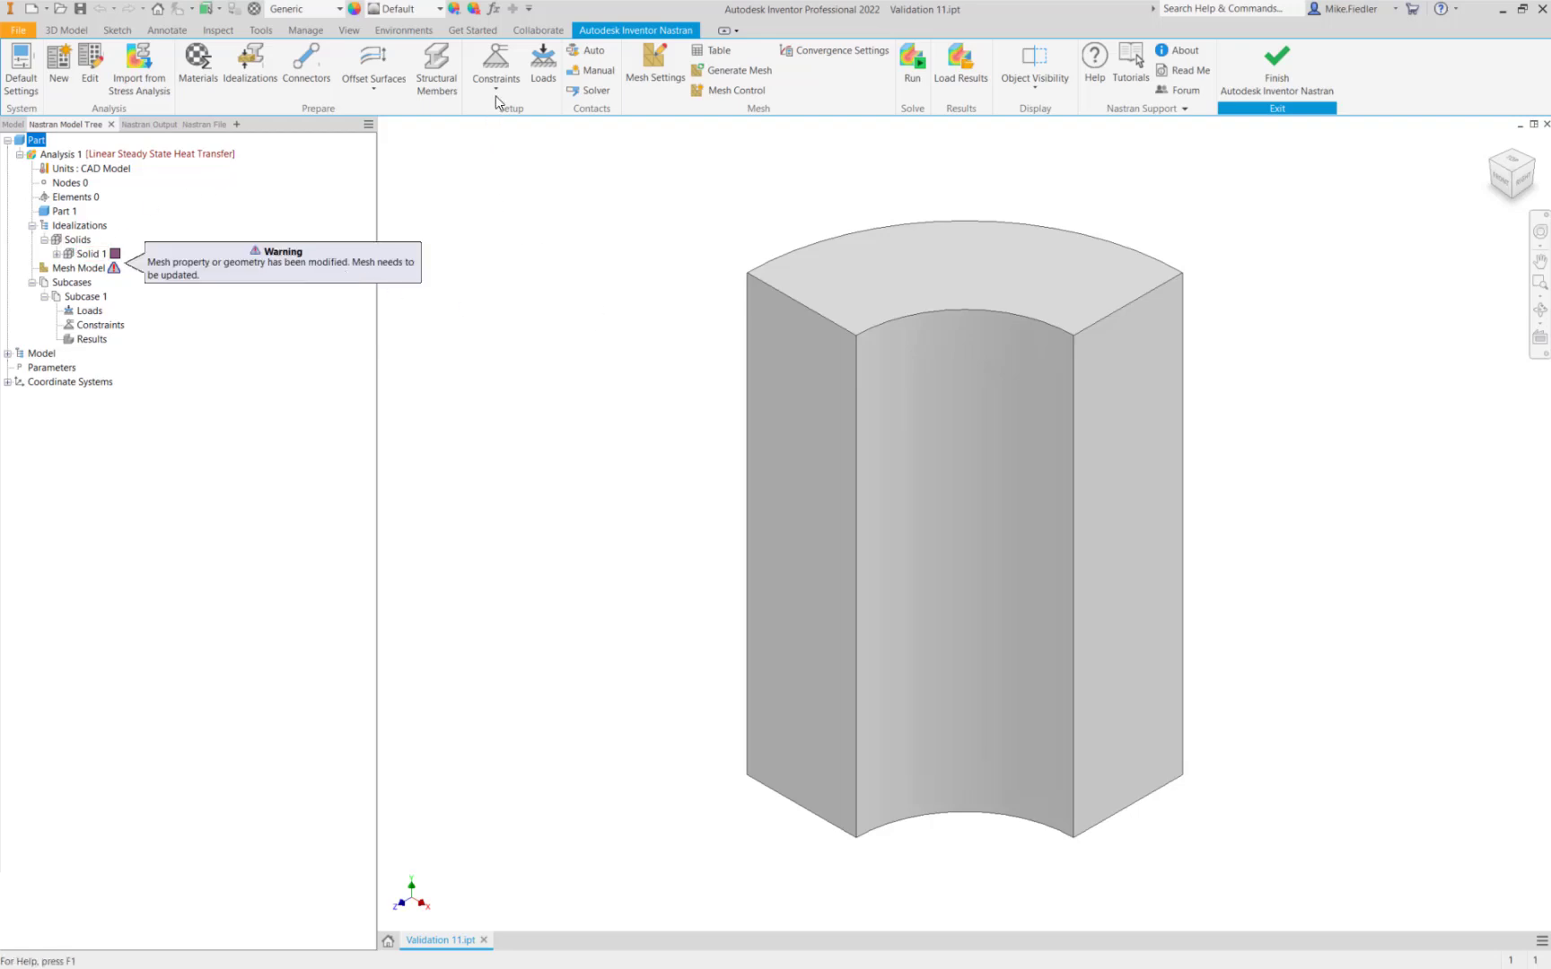
{"action": "left_click", "coordinate": [543, 68]}
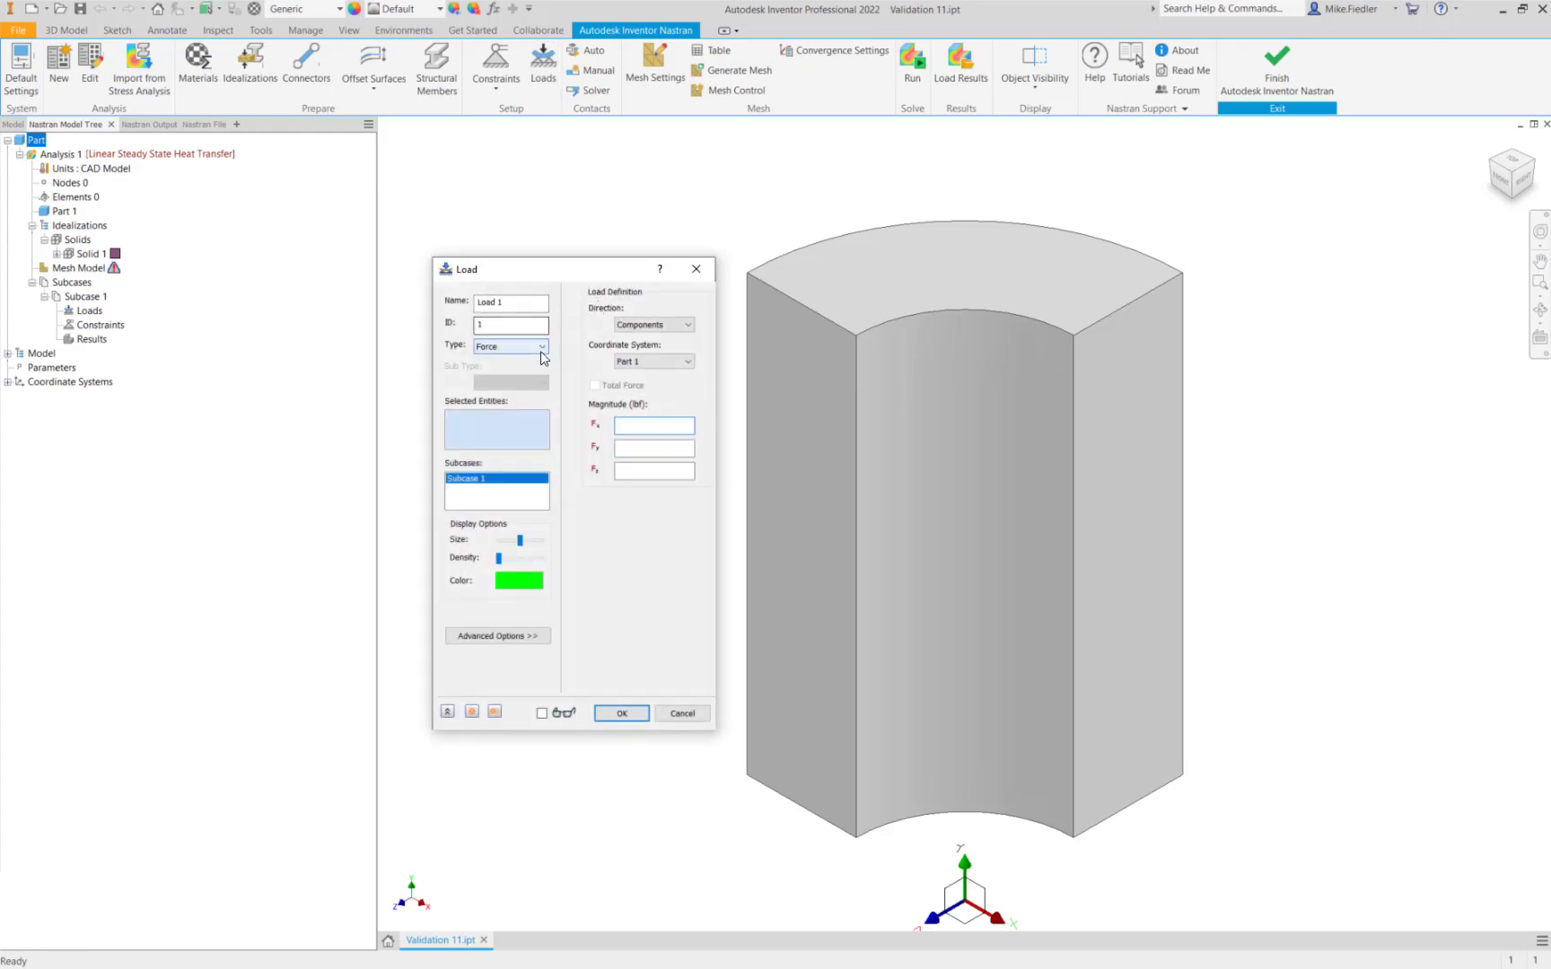
{"action": "left_click", "coordinate": [542, 348]}
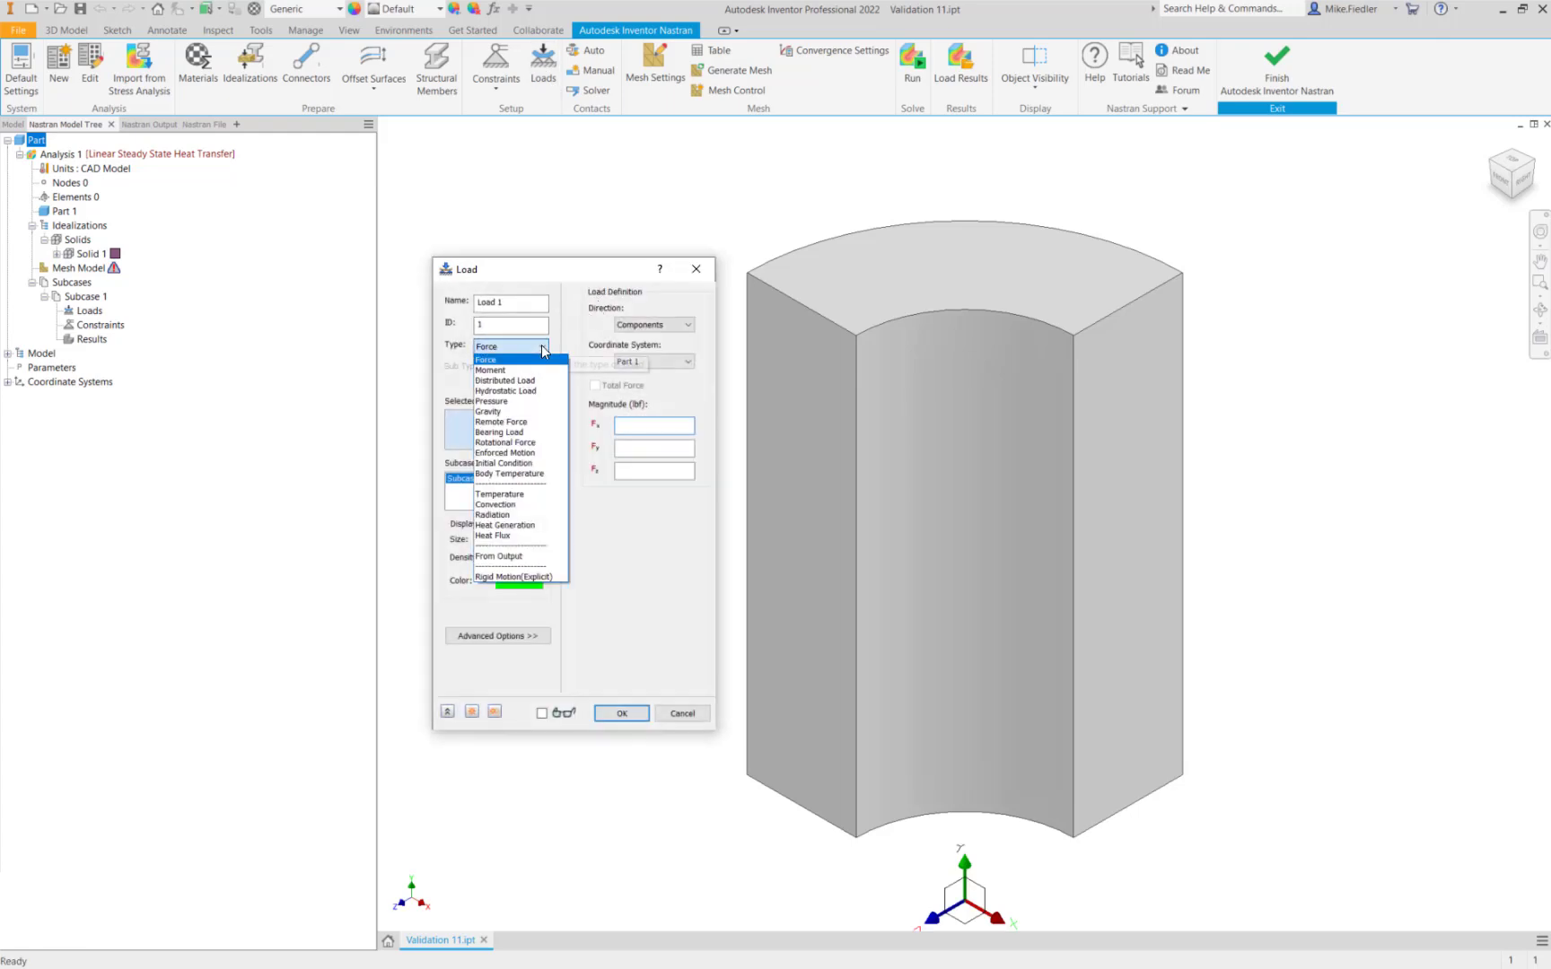
{"action": "left_click", "coordinate": [527, 495]}
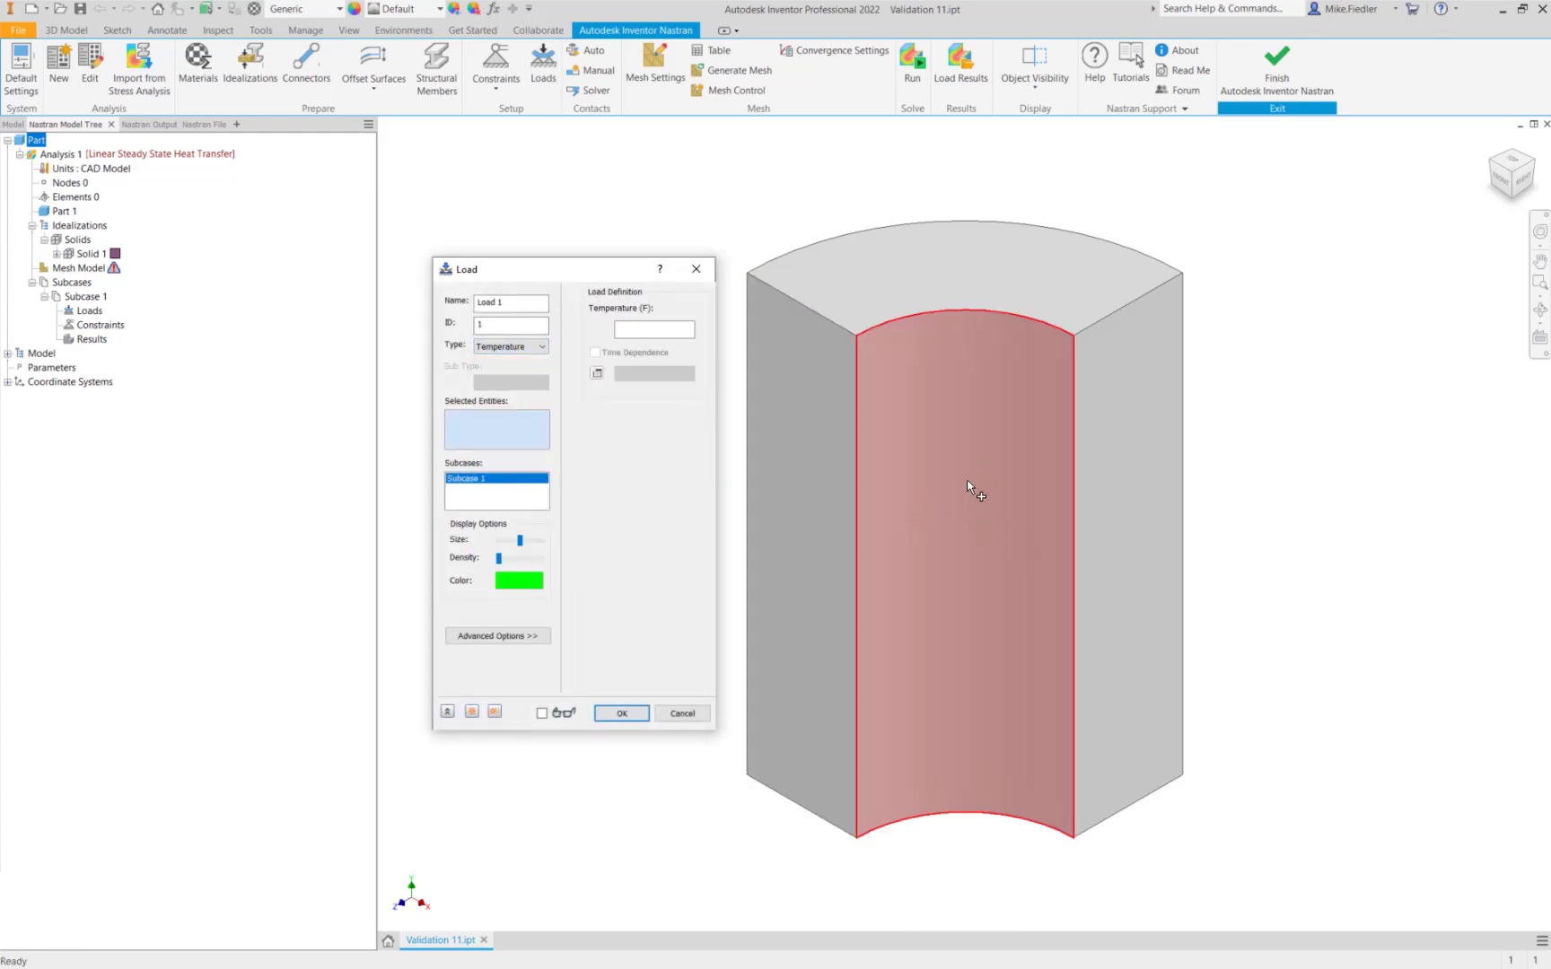
{"action": "middle_click_drag", "start_coordinate": [976, 492], "coordinate": [1139, 595], "text": "shift"}
{"action": "left_click", "coordinate": [978, 388]}
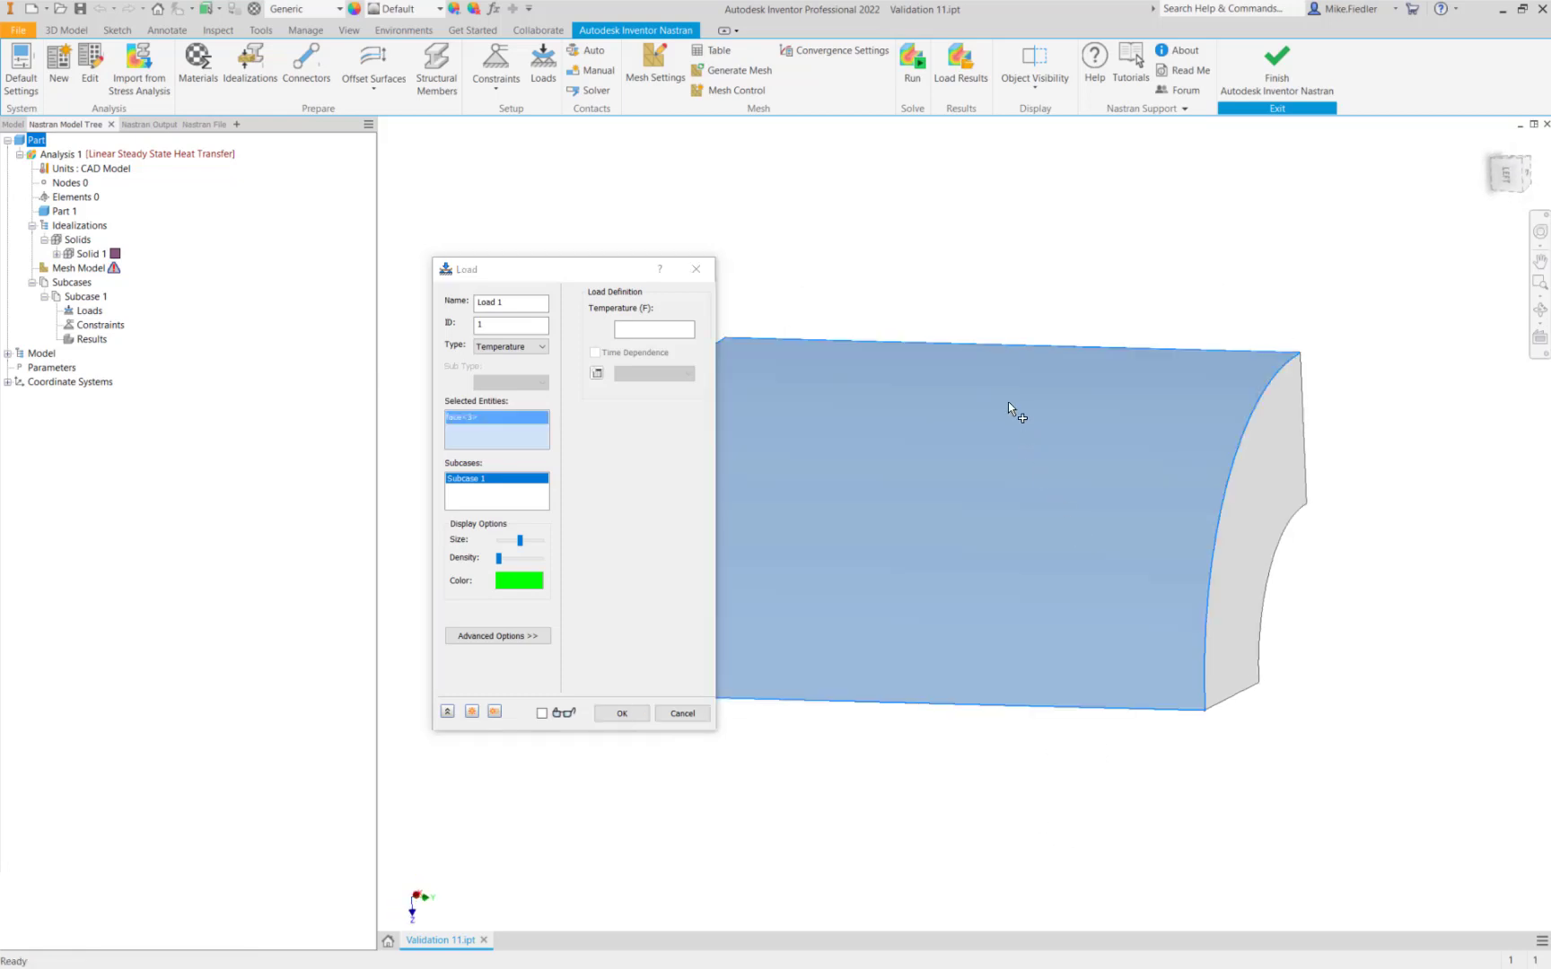
{"action": "left_click", "coordinate": [655, 329]}
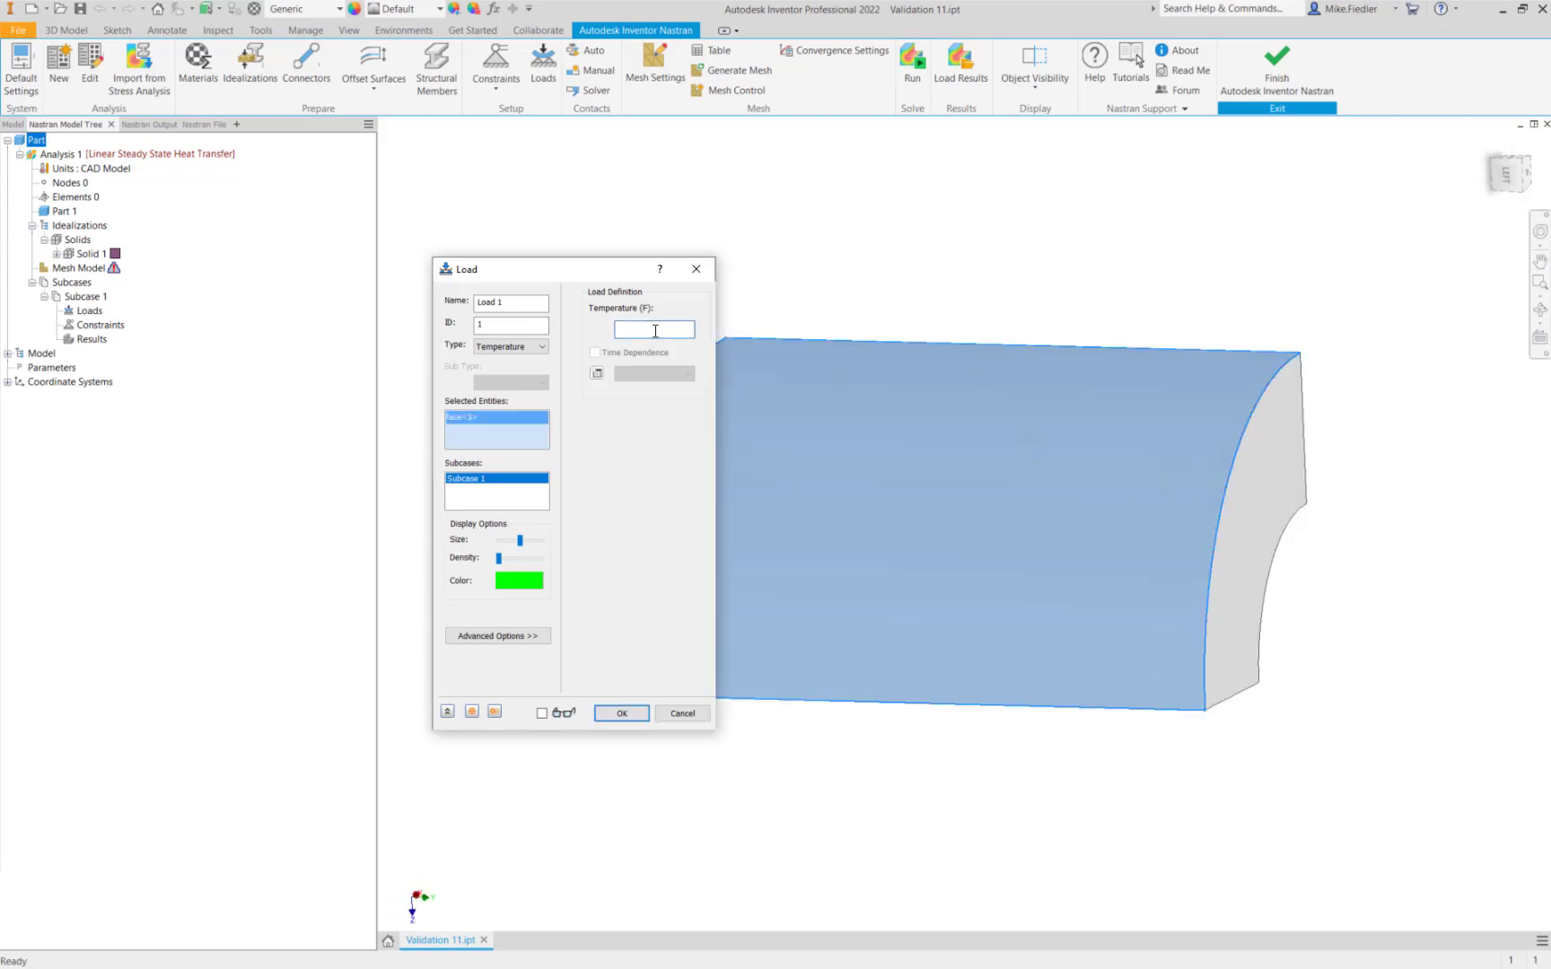
{"action": "middle_click_drag", "start_coordinate": [1039, 336], "coordinate": [762, 513], "text": "shift"}
{"action": "left_click", "coordinate": [622, 714]}
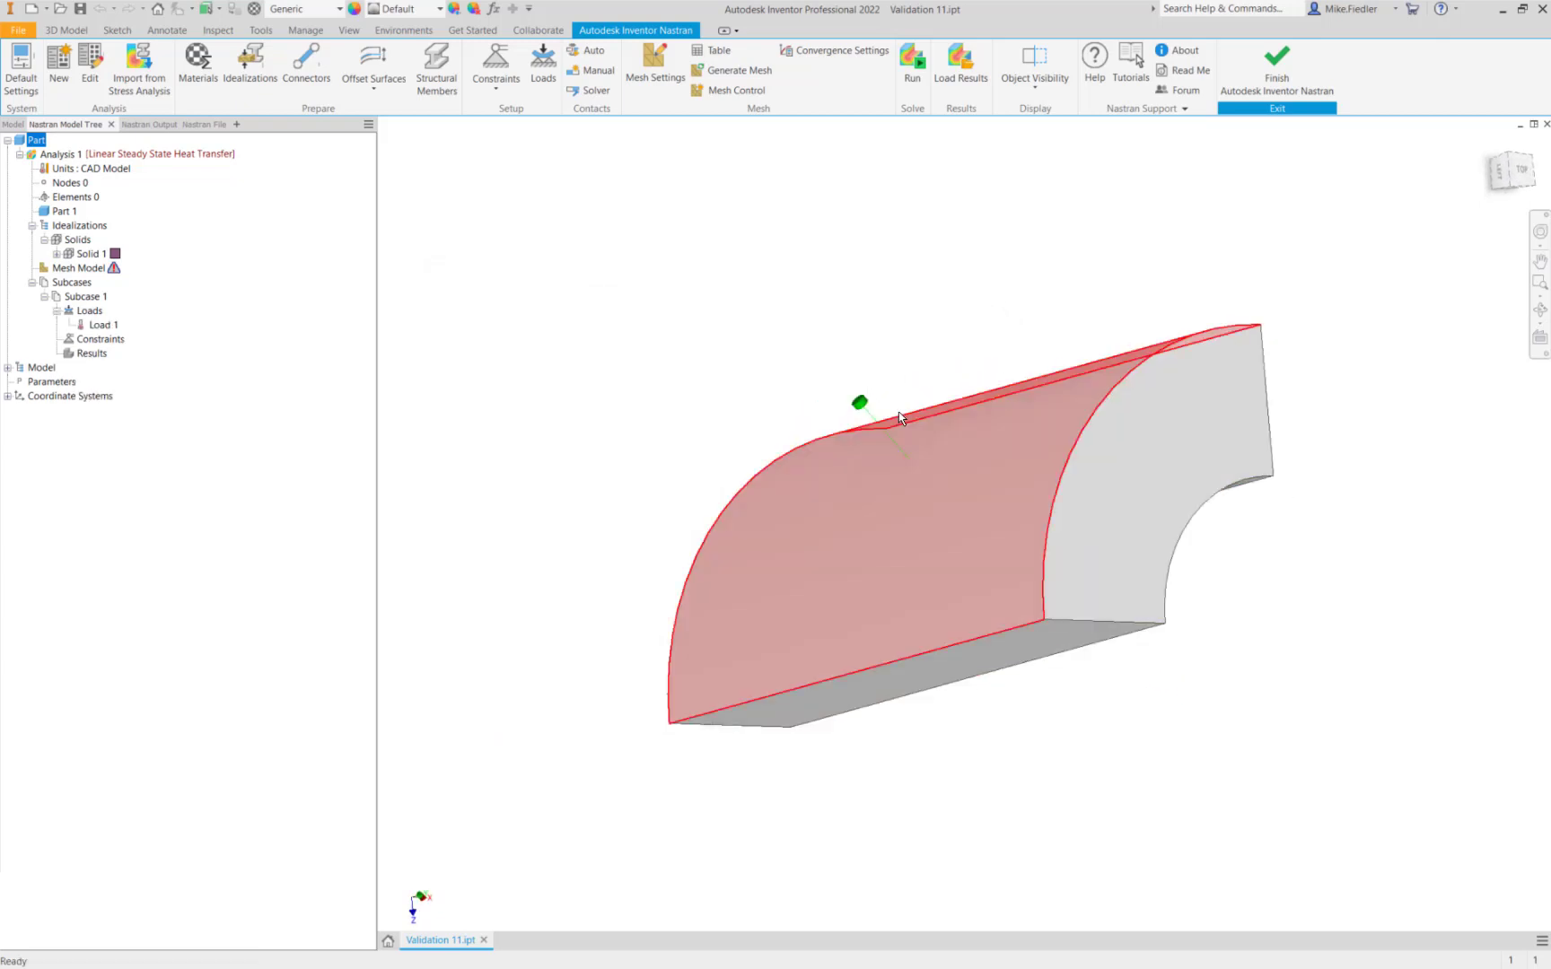
Add Load 2, a -10 °F temperature load on the inner curved face
{"action": "middle_click_drag", "start_coordinate": [900, 518], "coordinate": [596, 502], "text": "shift"}
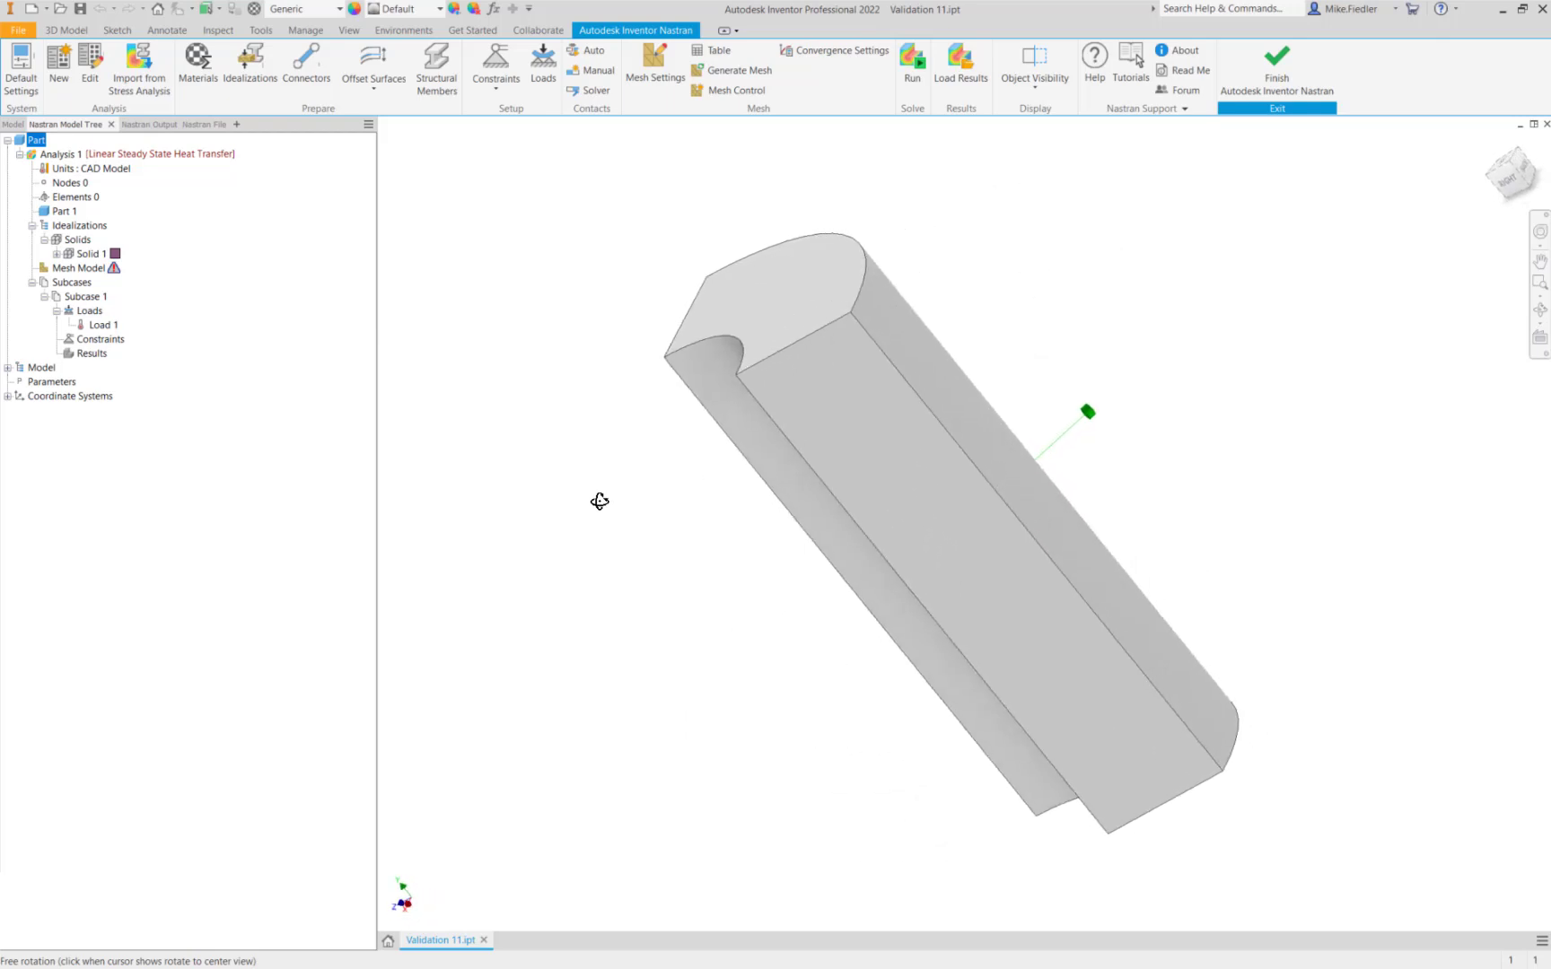
{"action": "left_click", "coordinate": [540, 71]}
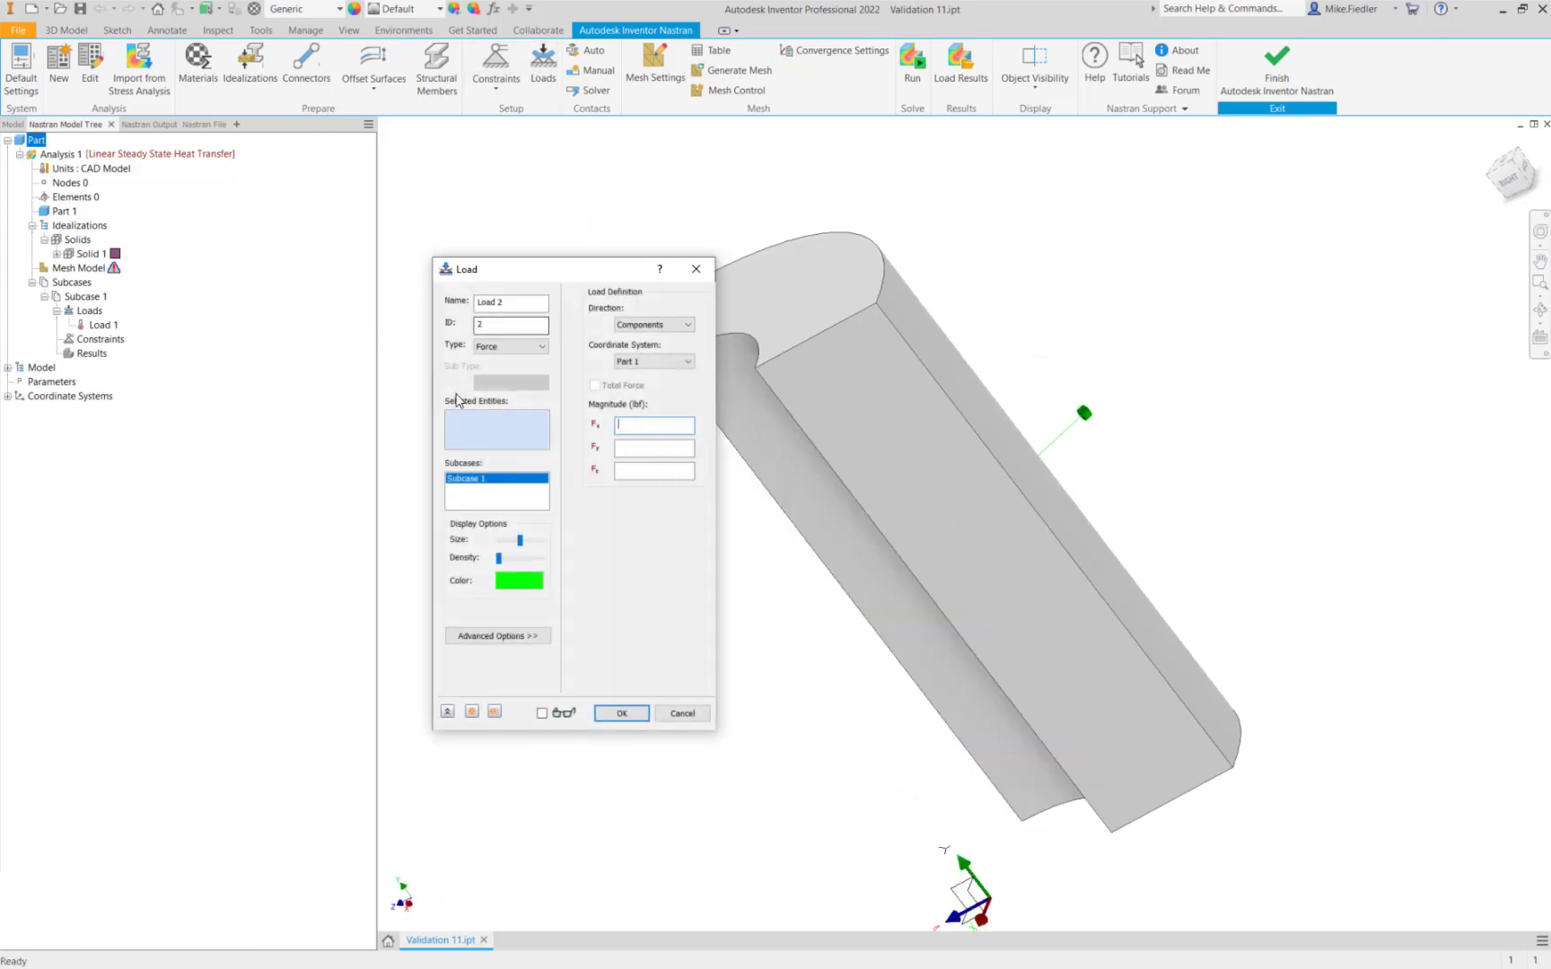
{"action": "left_click", "coordinate": [510, 349]}
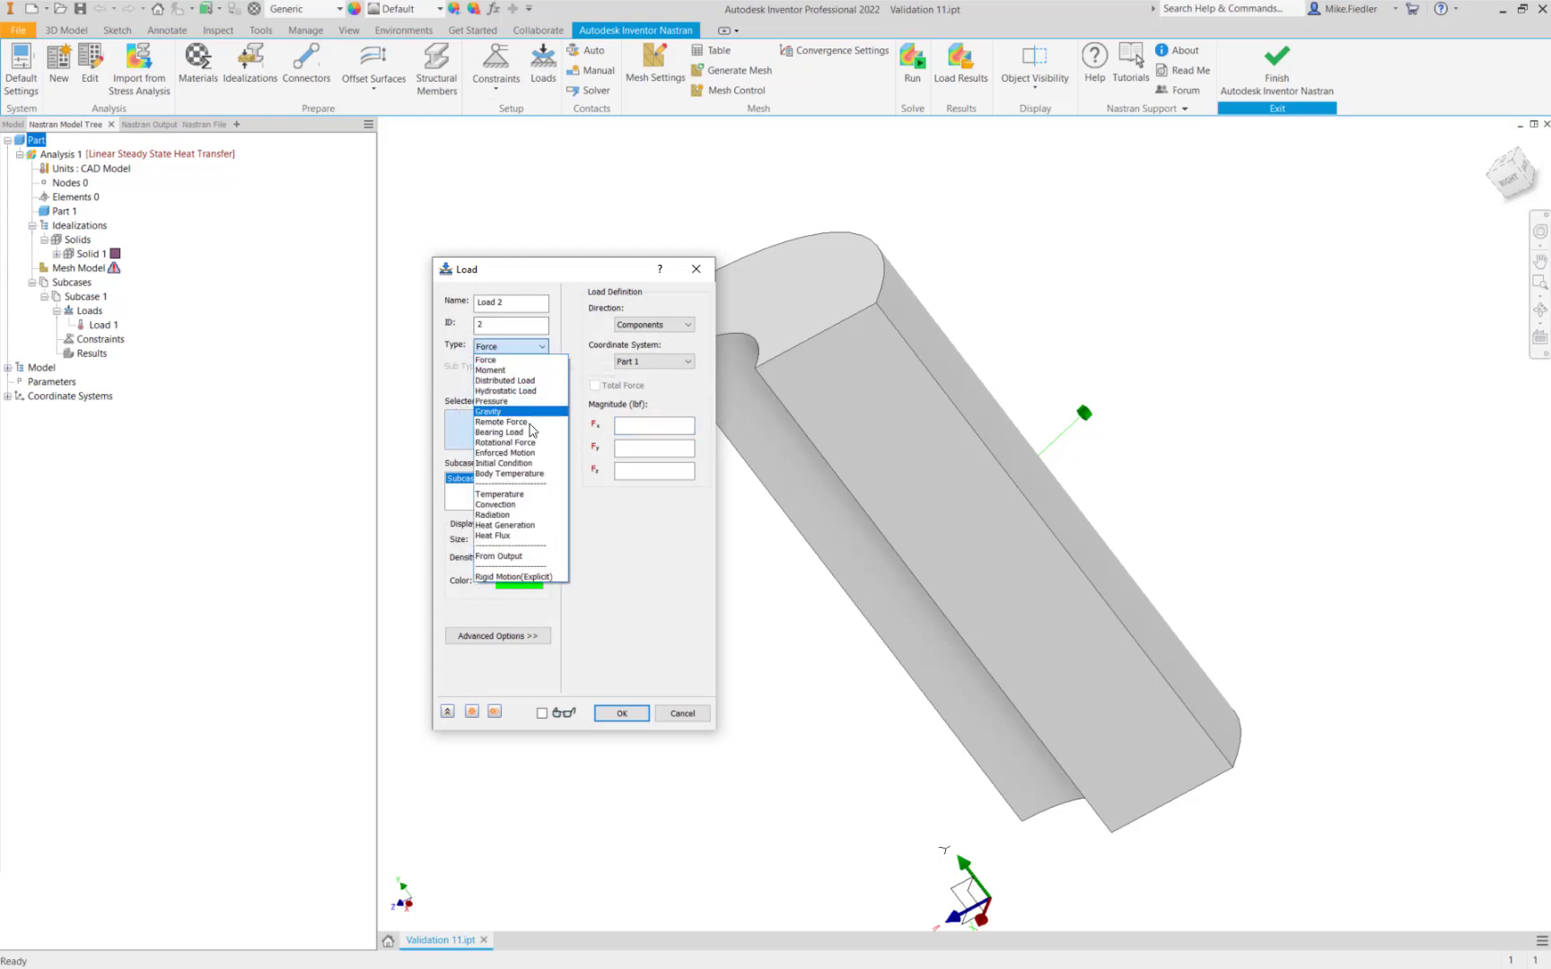
{"action": "left_click", "coordinate": [521, 495]}
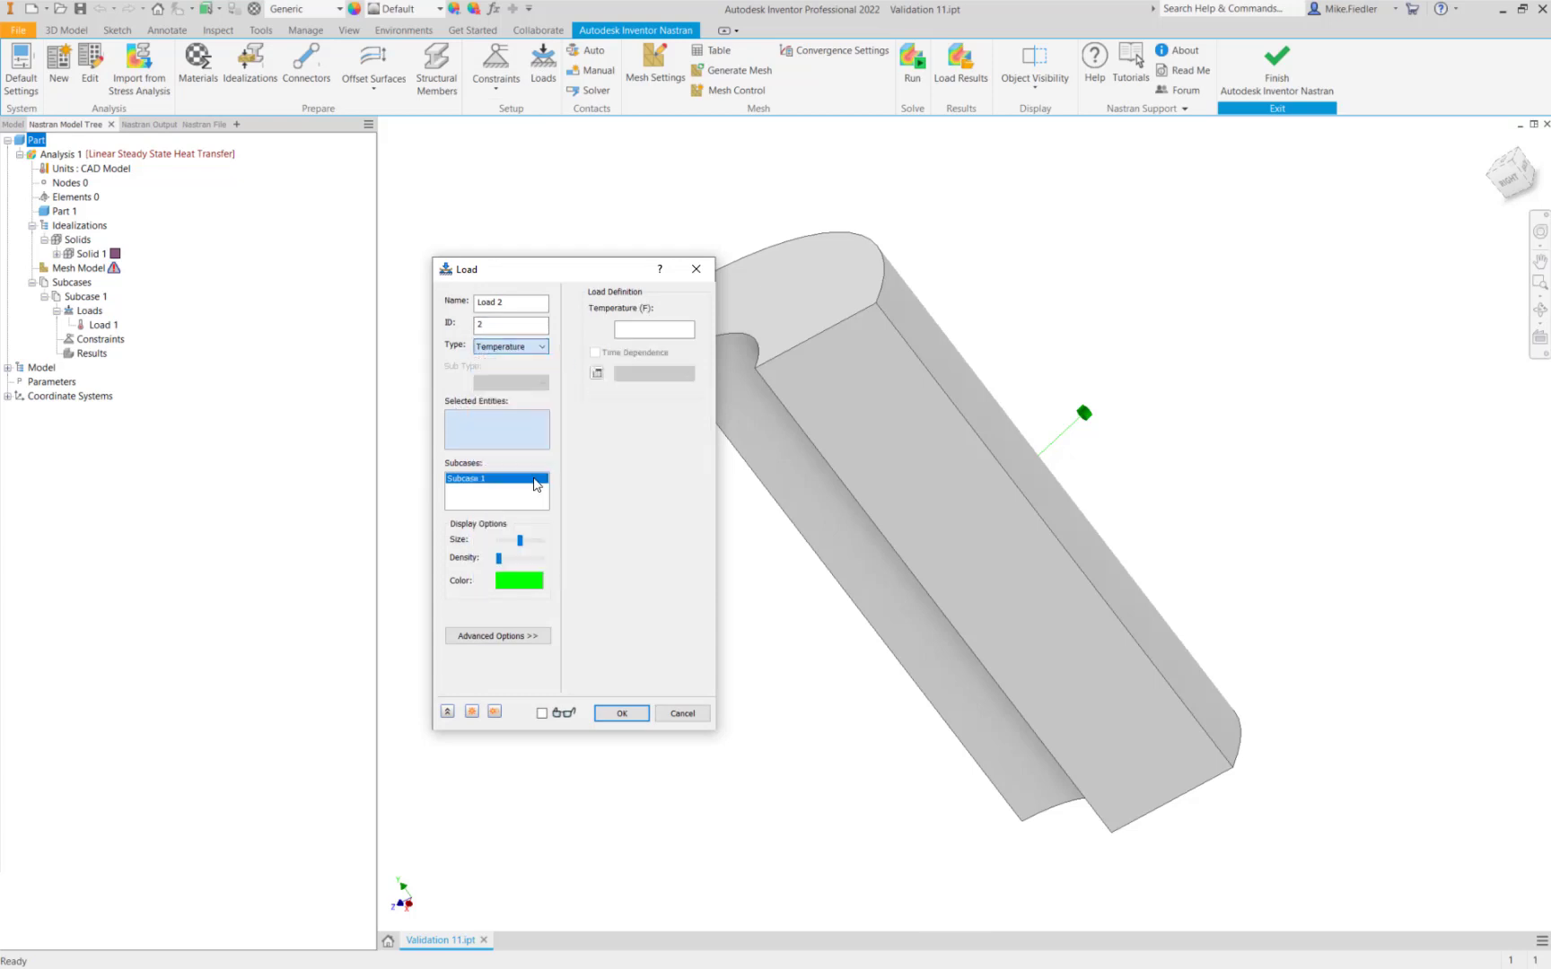
{"action": "left_click", "coordinate": [752, 444]}
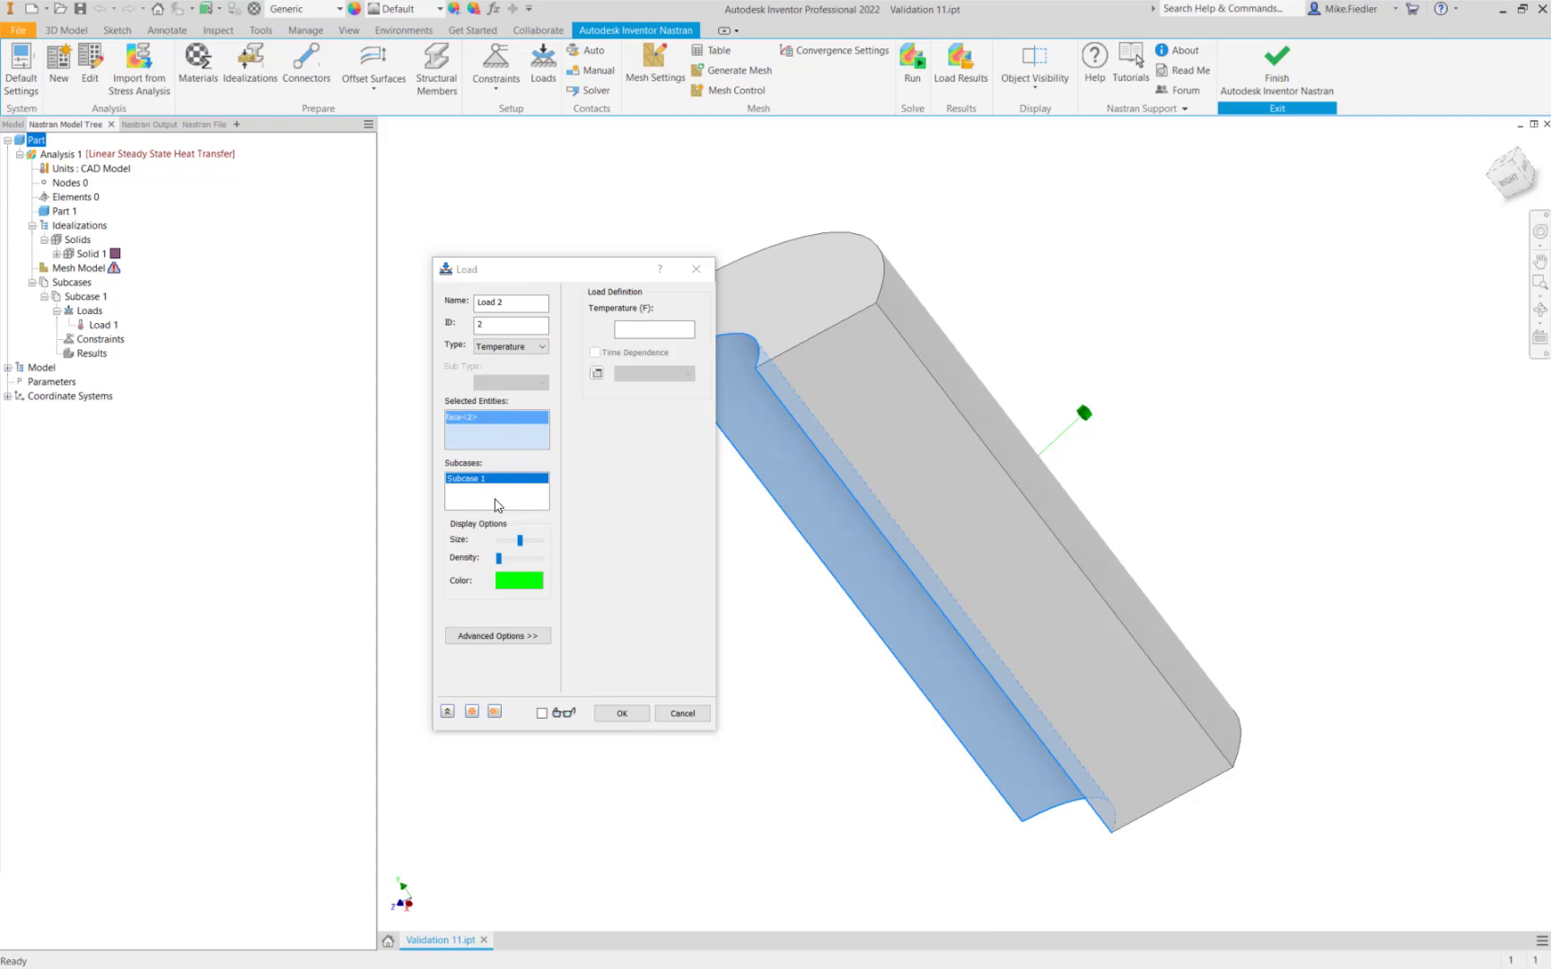
{"action": "left_click", "coordinate": [652, 334]}
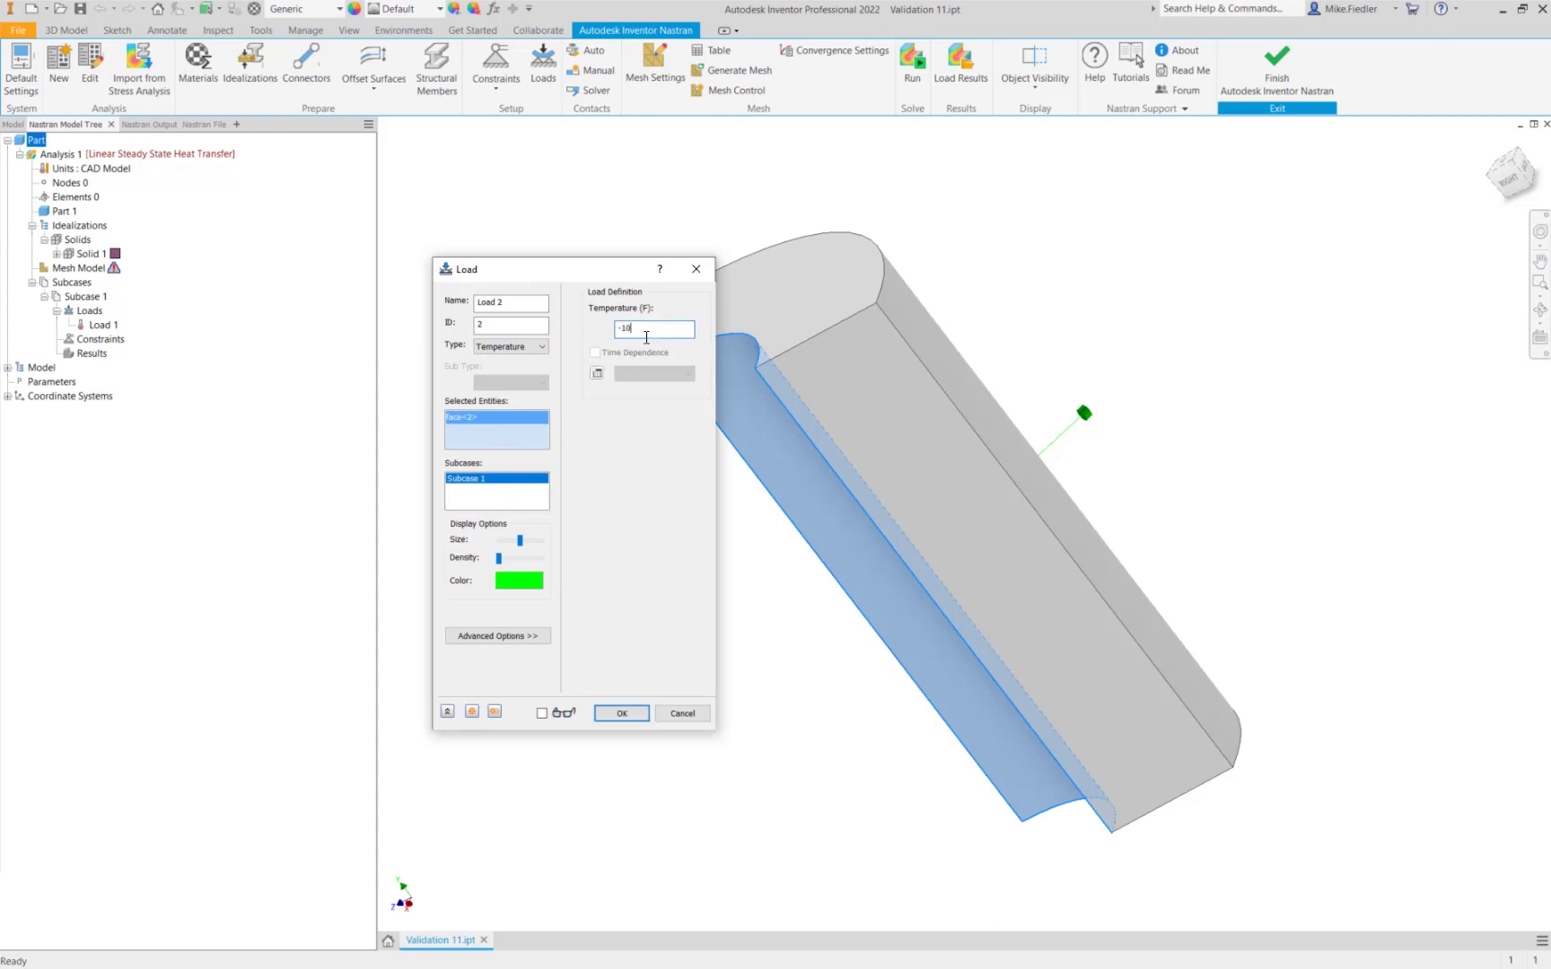
{"action": "type", "text": "-10"}
{"action": "left_click", "coordinate": [617, 714]}
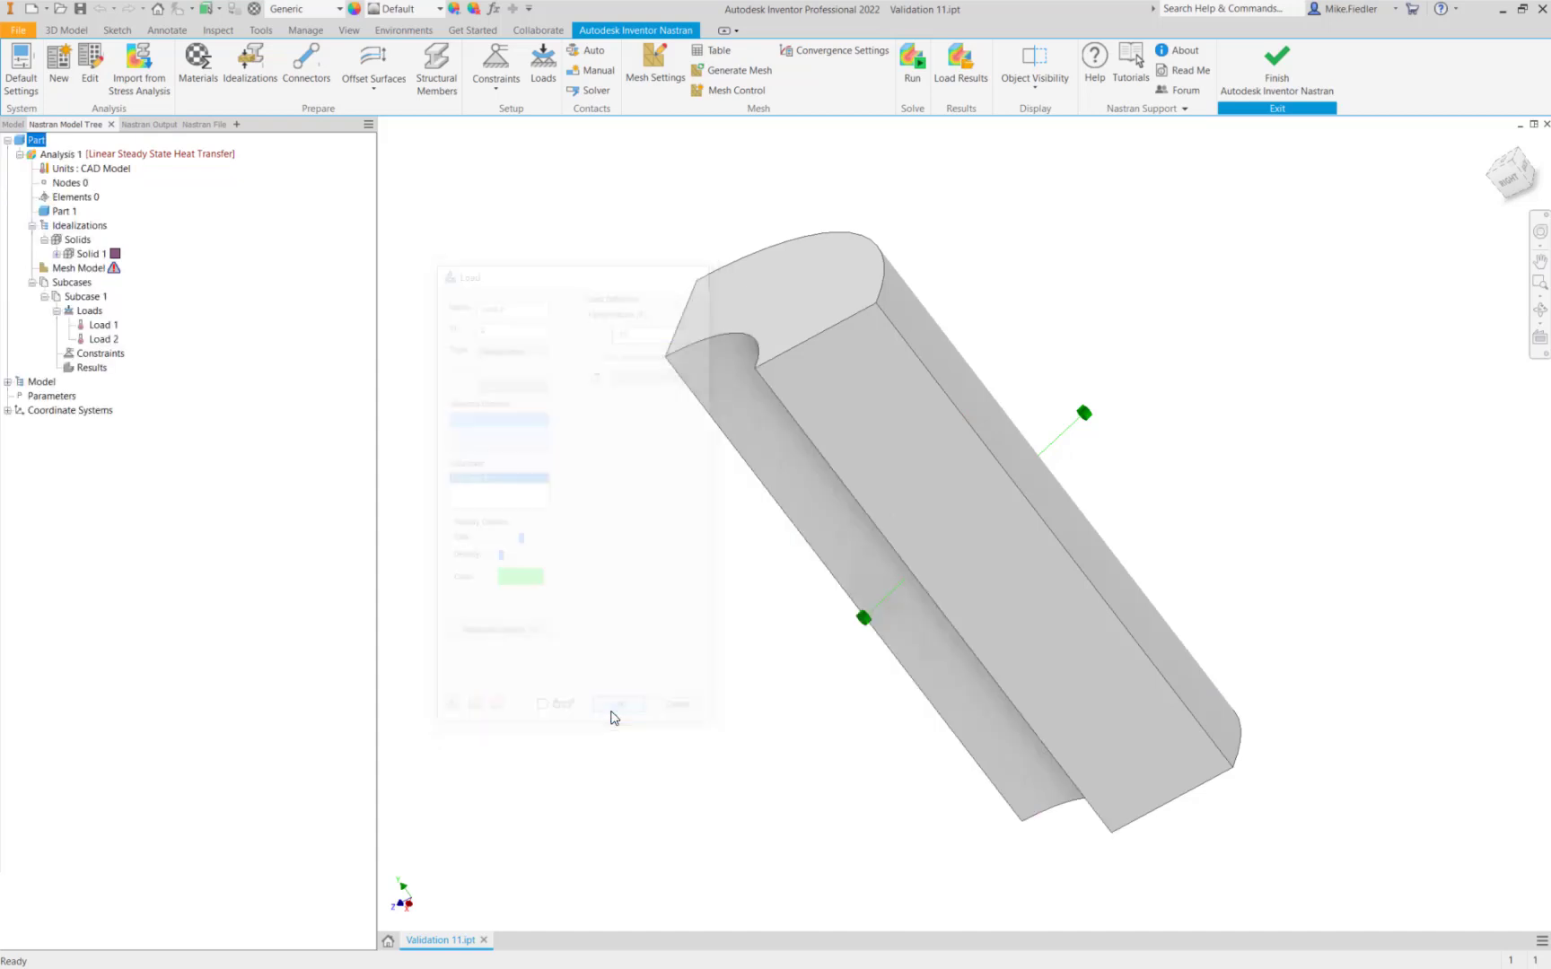
Generate the 11241-element mesh and run the heat-transfer solve to completion
{"action": "left_click", "coordinate": [717, 74]}
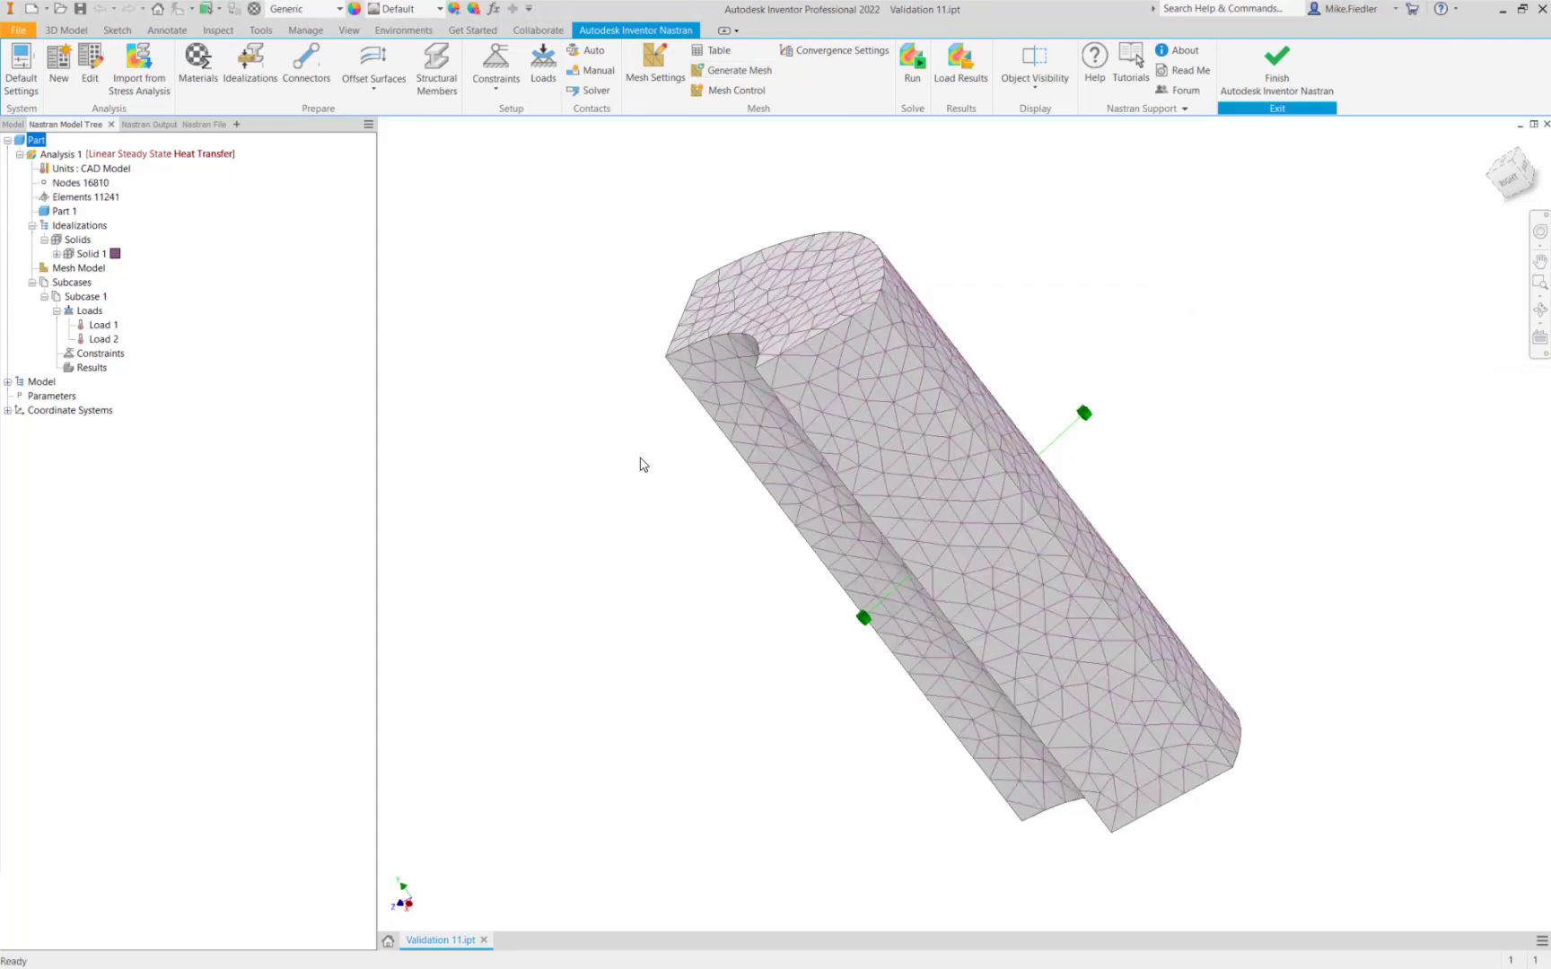
{"action": "middle_click_drag", "start_coordinate": [668, 443], "coordinate": [779, 429], "text": "shift"}
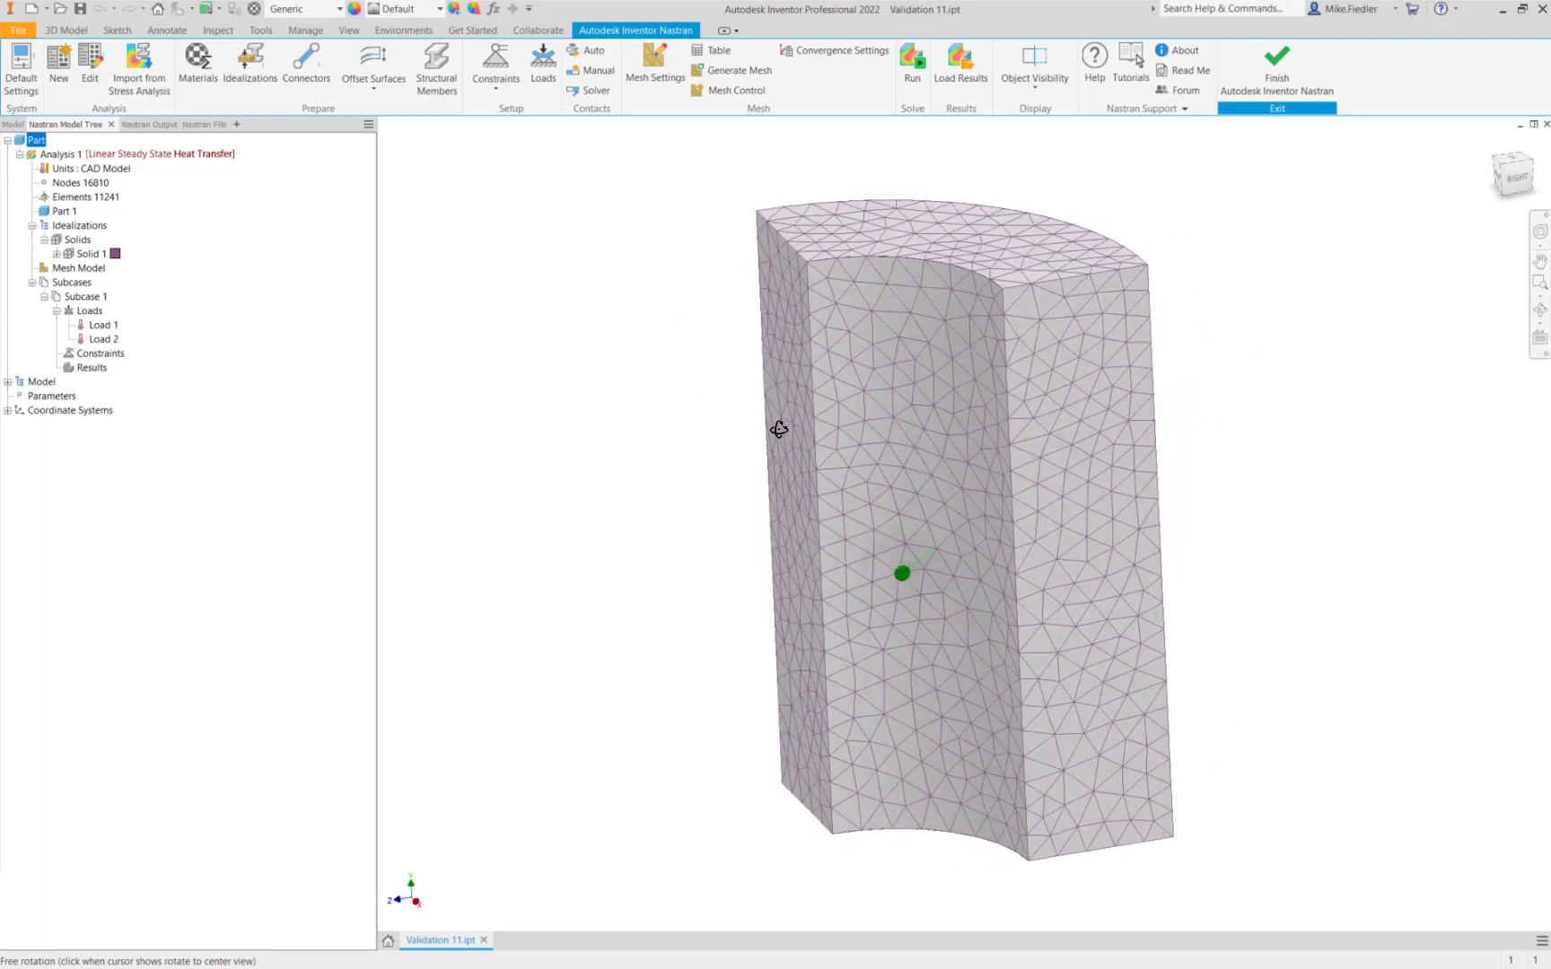
{"action": "left_click", "coordinate": [911, 65]}
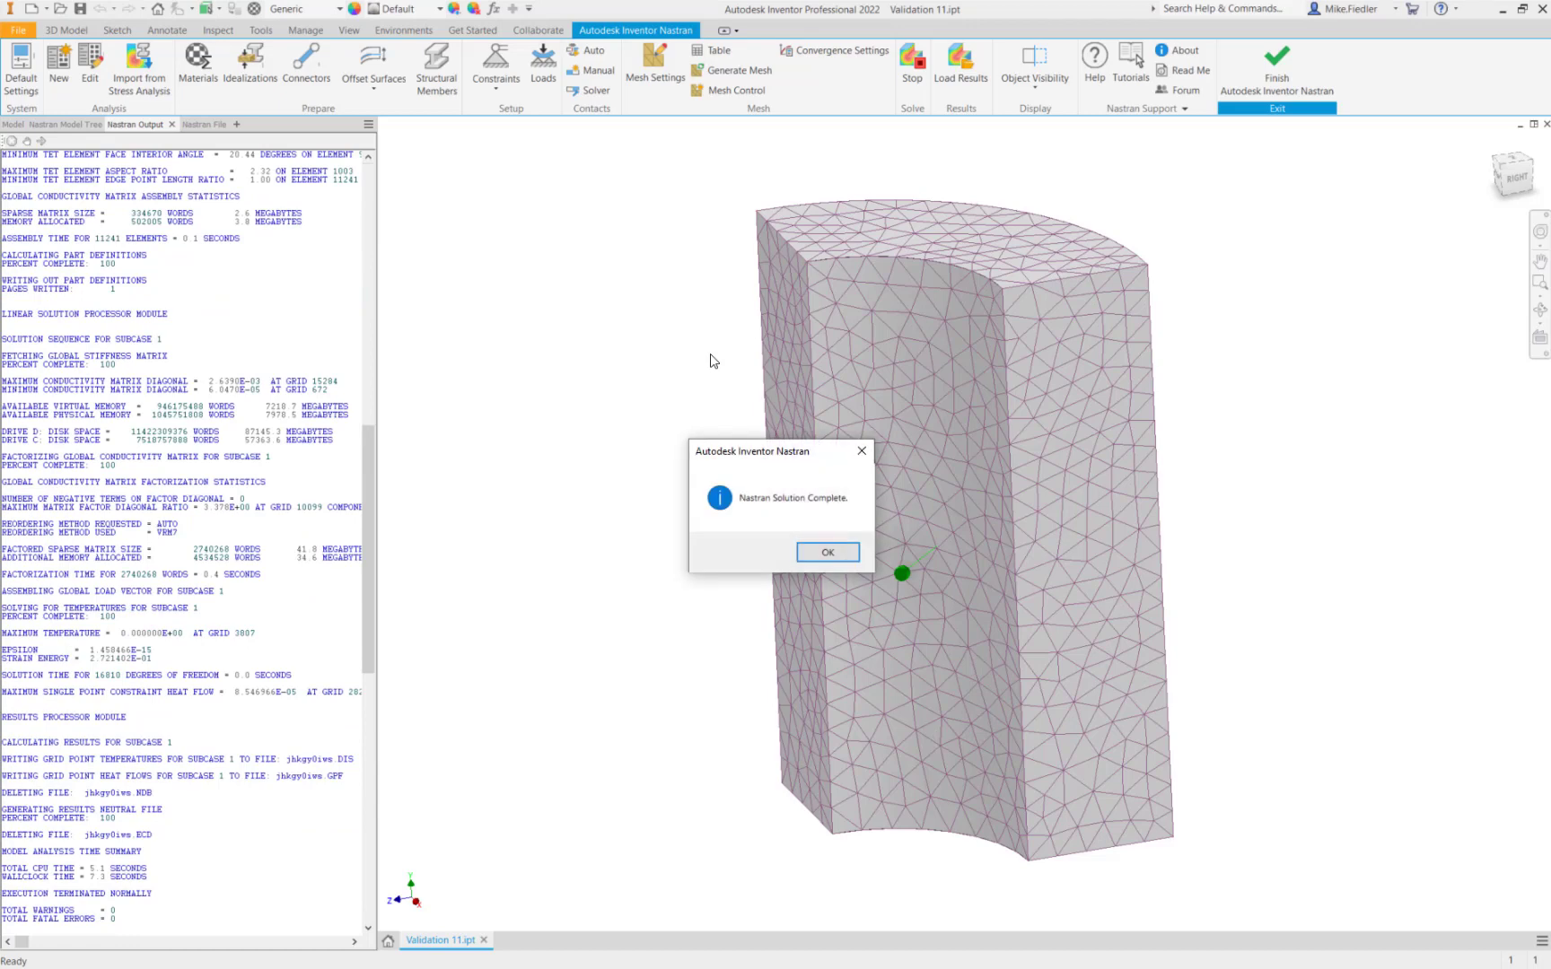
{"action": "left_click", "coordinate": [824, 553]}
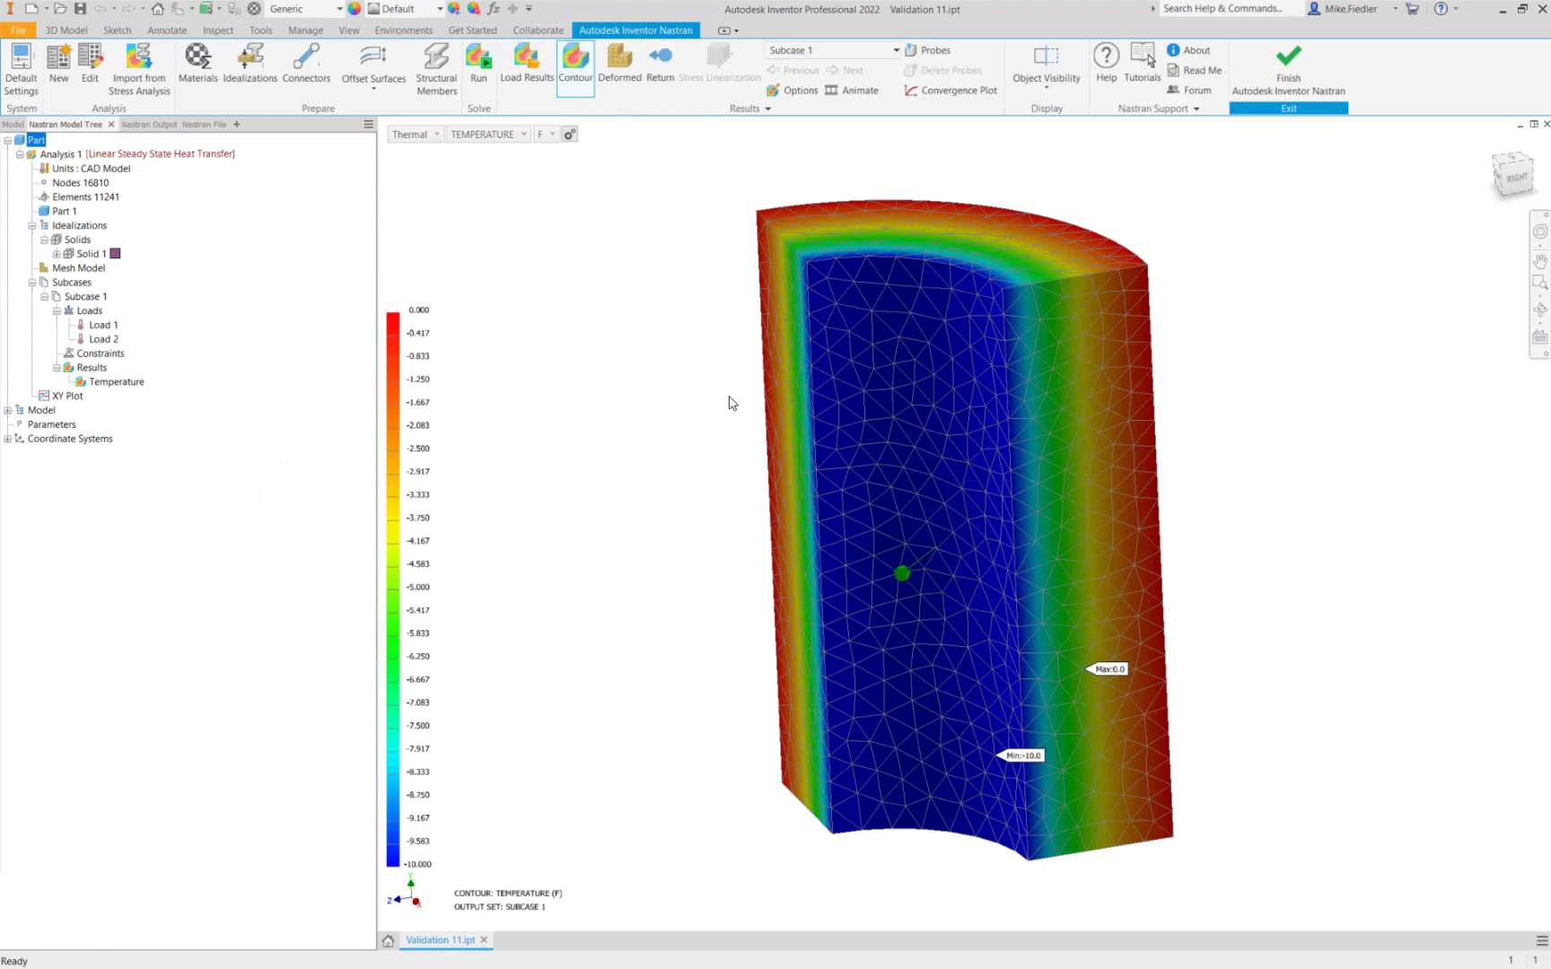
Orbit the results model to examine the -10 to 0 °F temperature gradient
{"action": "mouse_move", "coordinate": [762, 346]}
{"action": "middle_mouse_down", "text": "shift"}
{"action": "mouse_move", "coordinate": [689, 360]}
{"action": "mouse_move", "coordinate": [772, 363]}
{"action": "middle_mouse_up", "text": "shift"}
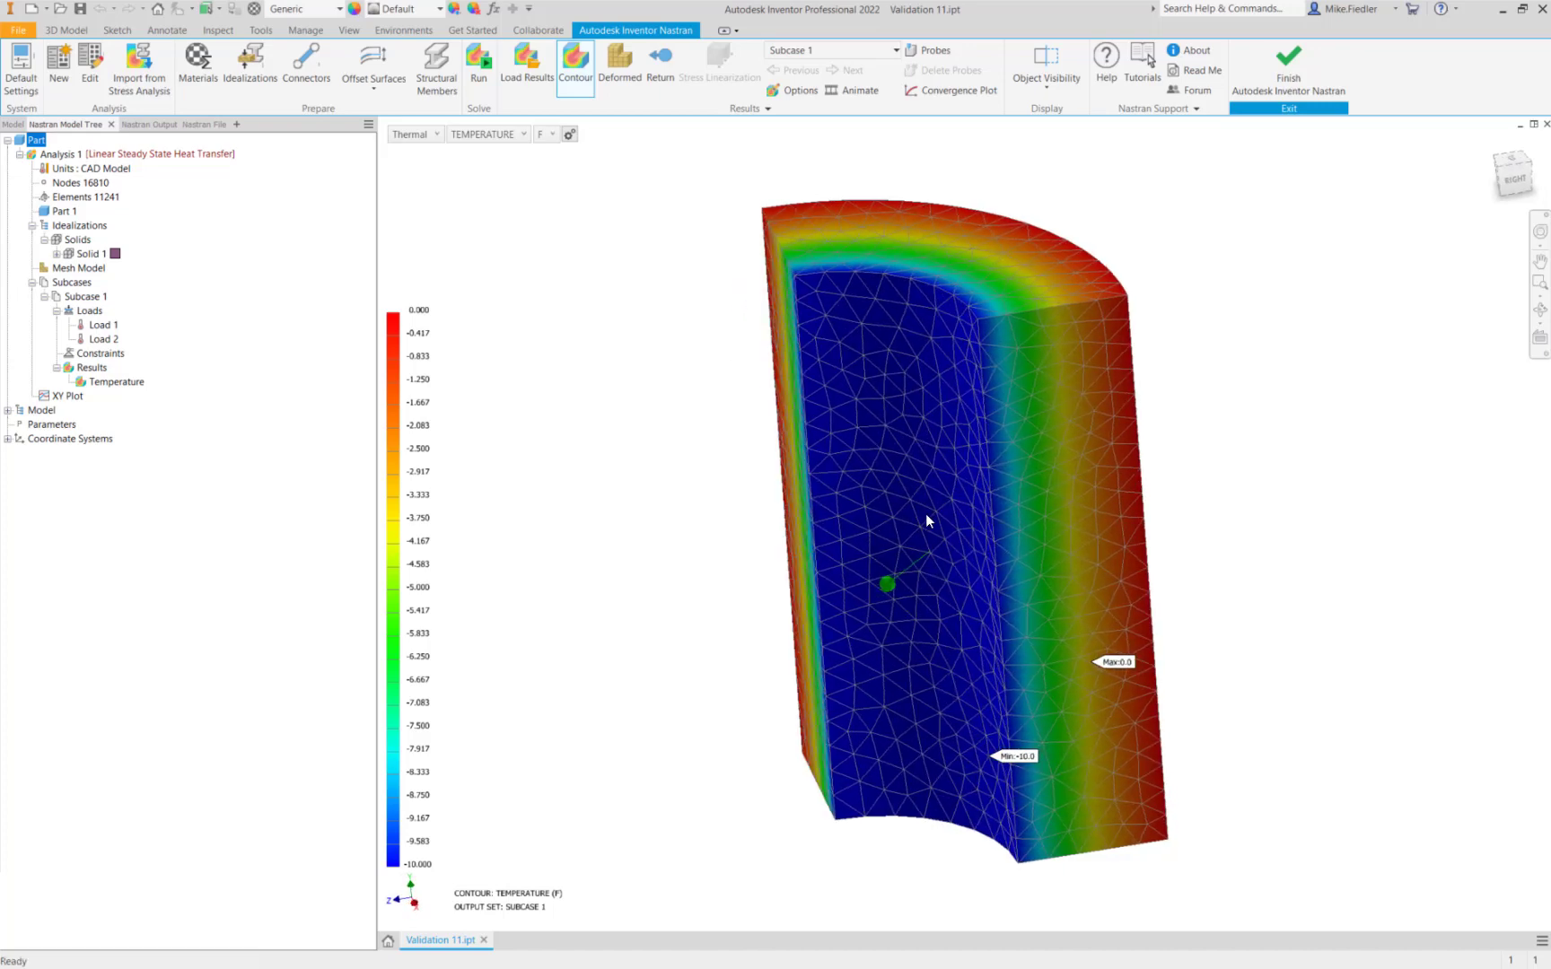
{"action": "middle_click_drag", "start_coordinate": [927, 516], "coordinate": [865, 452], "text": "shift"}
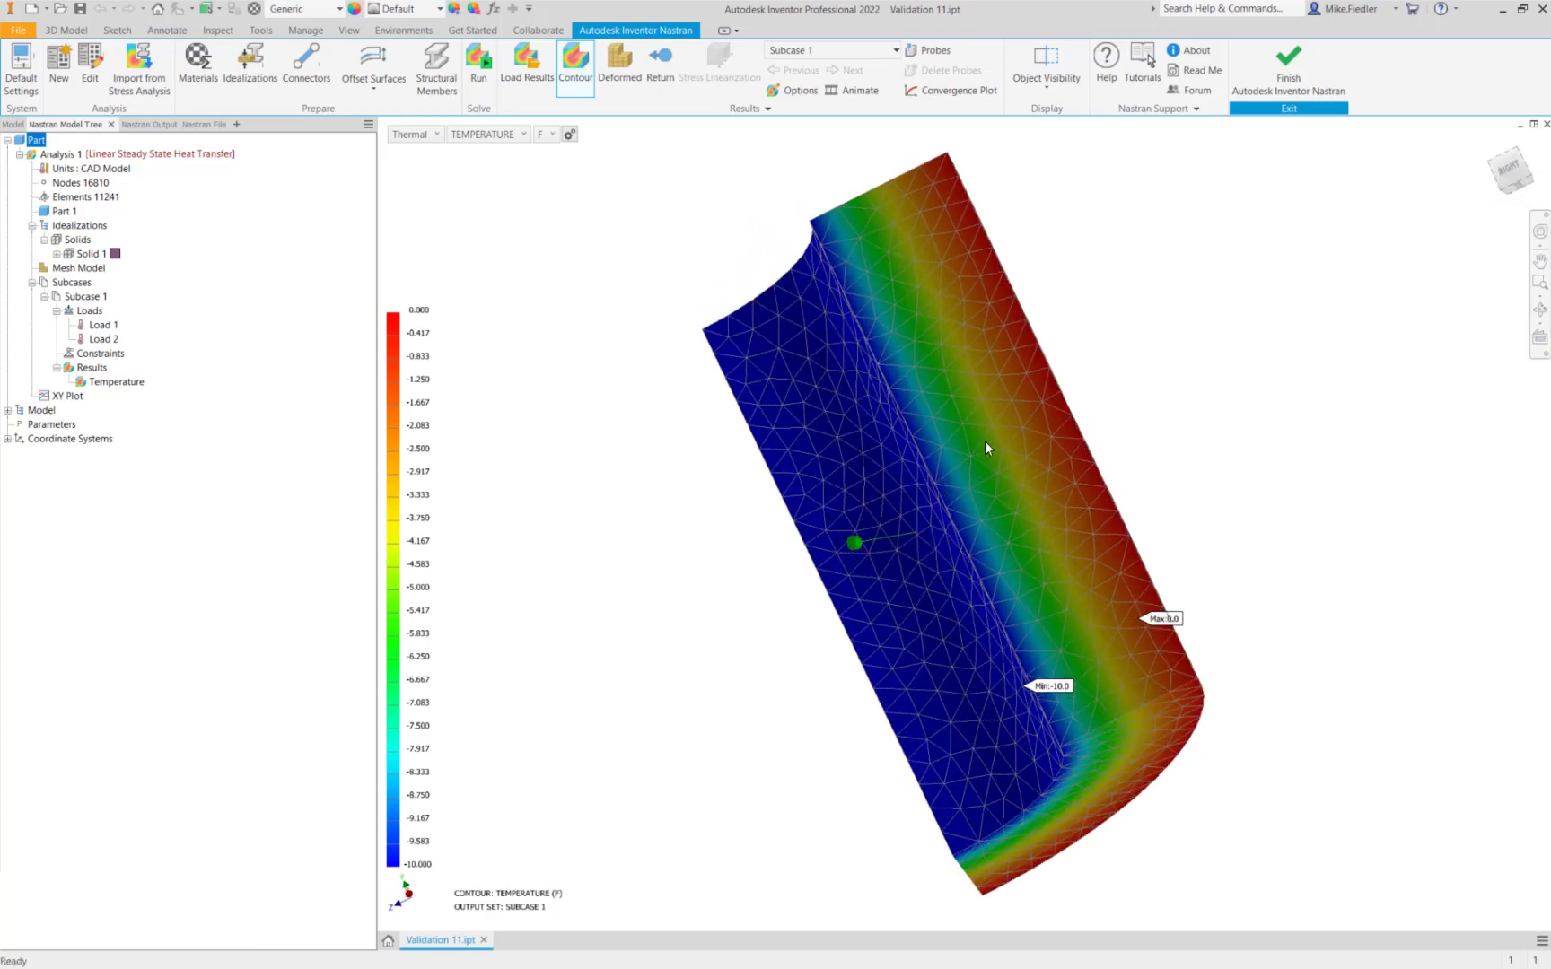
{"action": "middle_click_drag", "start_coordinate": [1020, 464], "coordinate": [1081, 530], "text": "shift"}
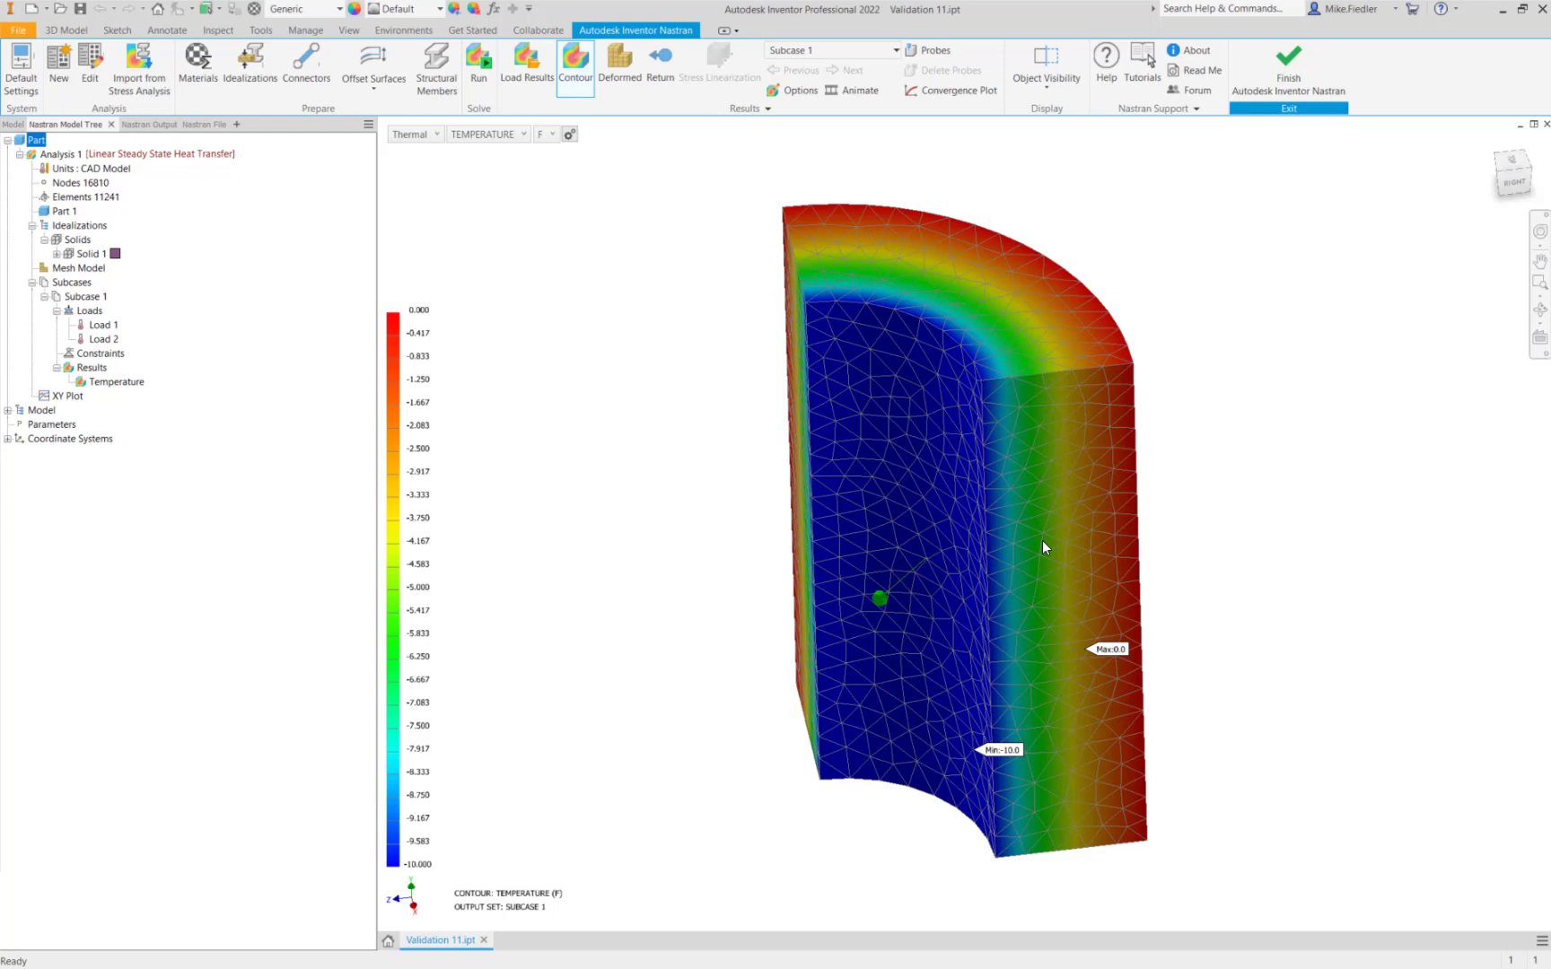
Leave the results display and duplicate Analysis 1 as Analysis 2
{"action": "left_click", "coordinate": [663, 79]}
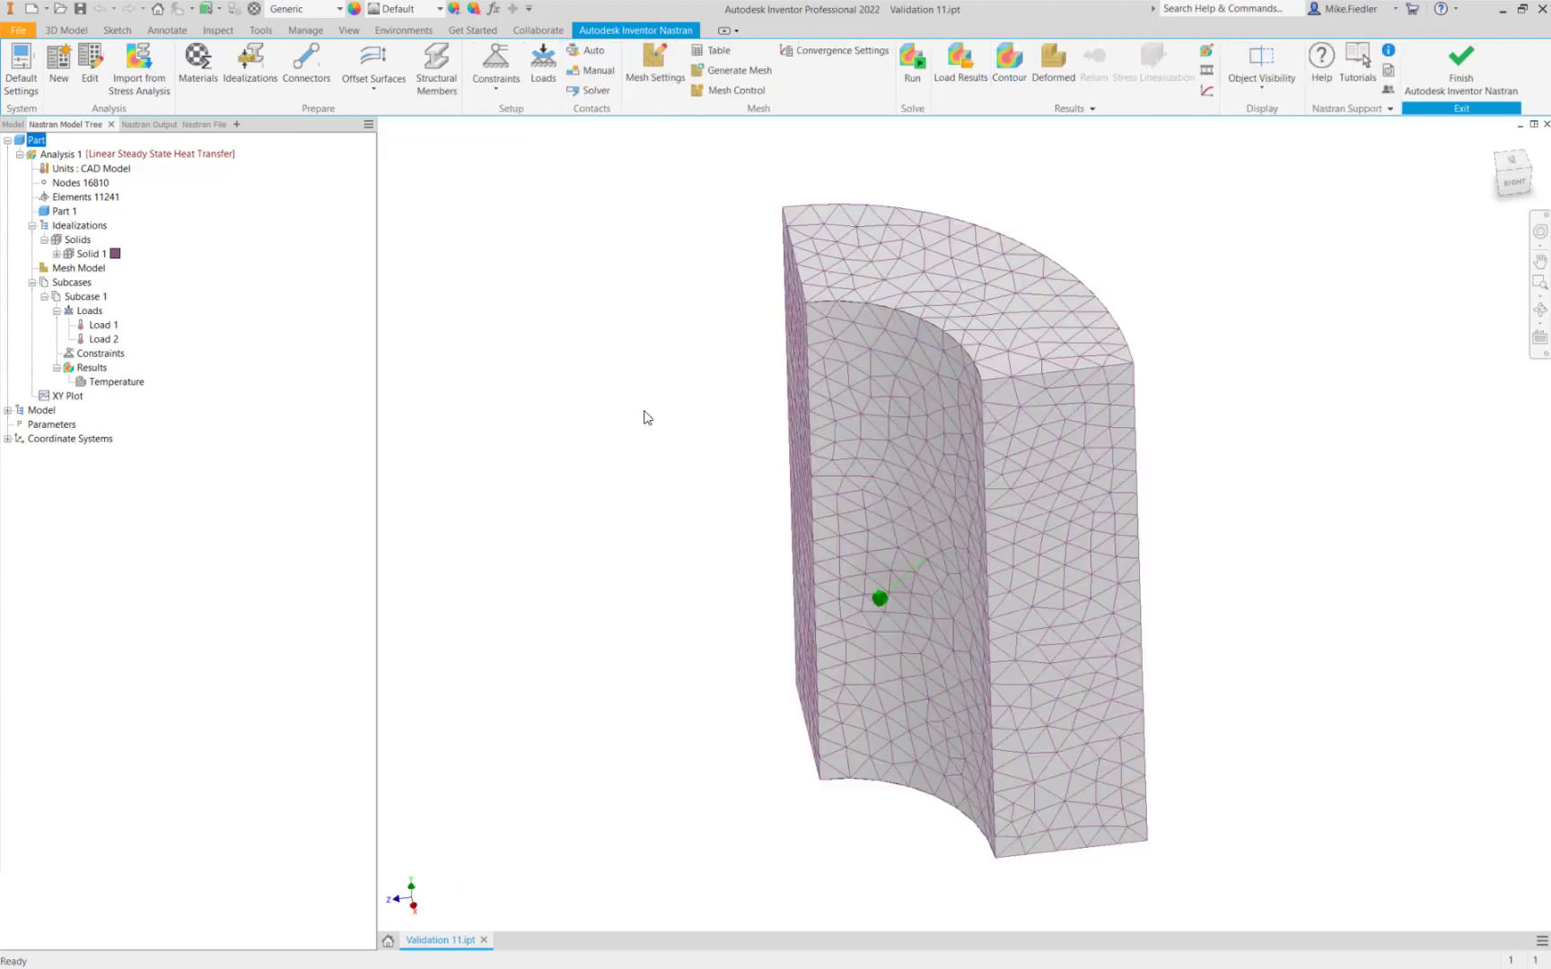
{"action": "right_click", "coordinate": [62, 156]}
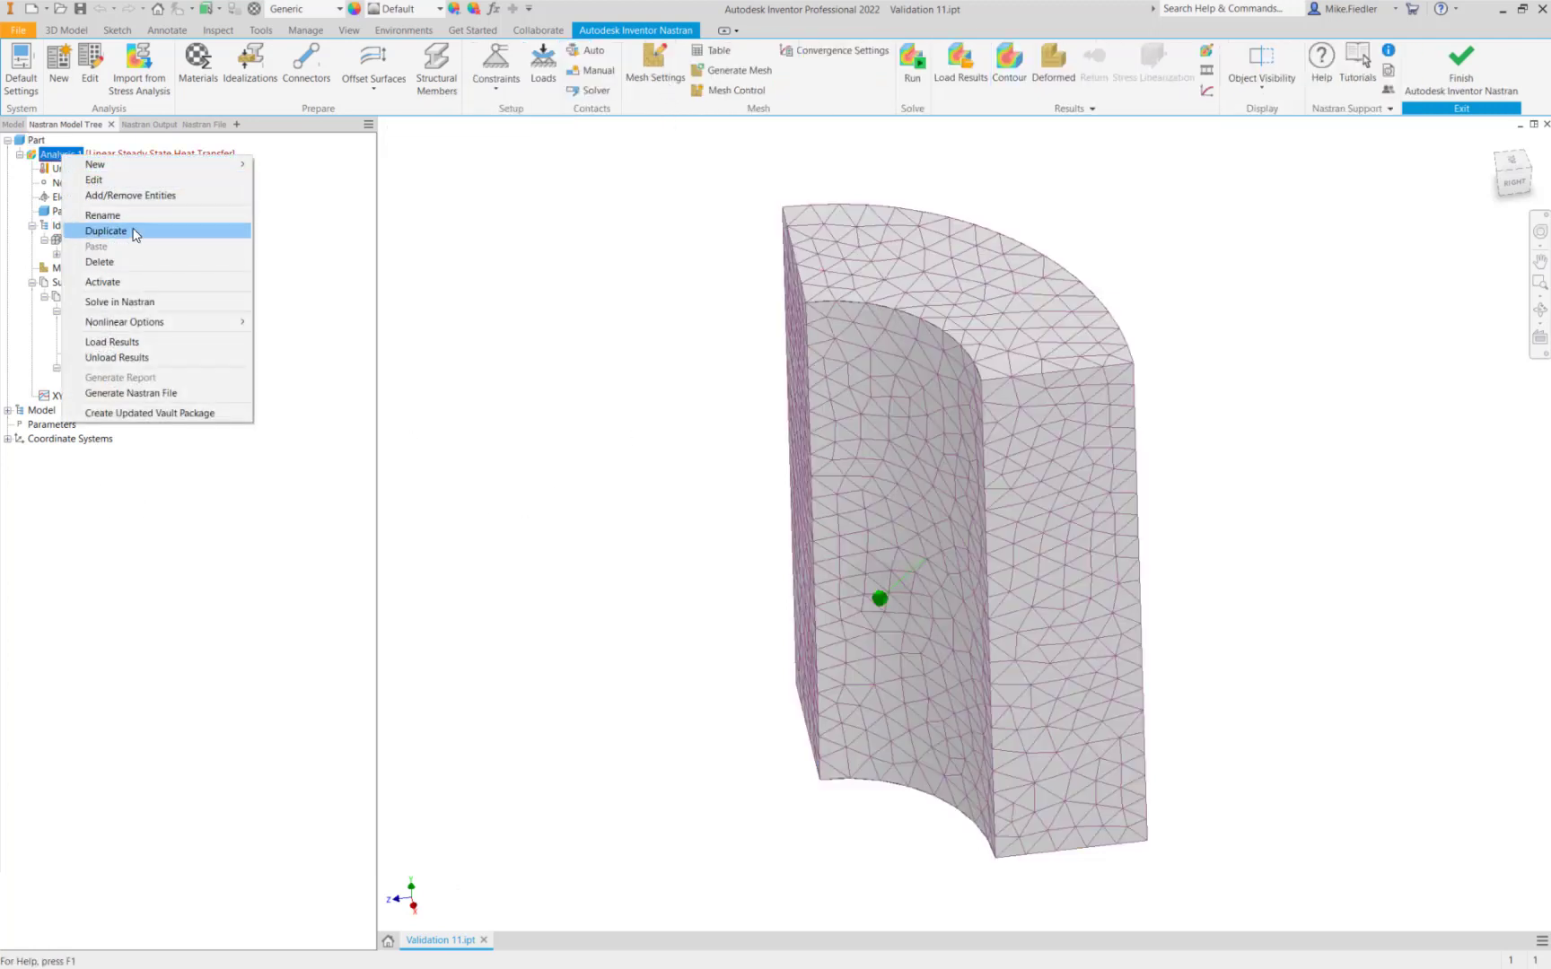
{"action": "left_click", "coordinate": [106, 231]}
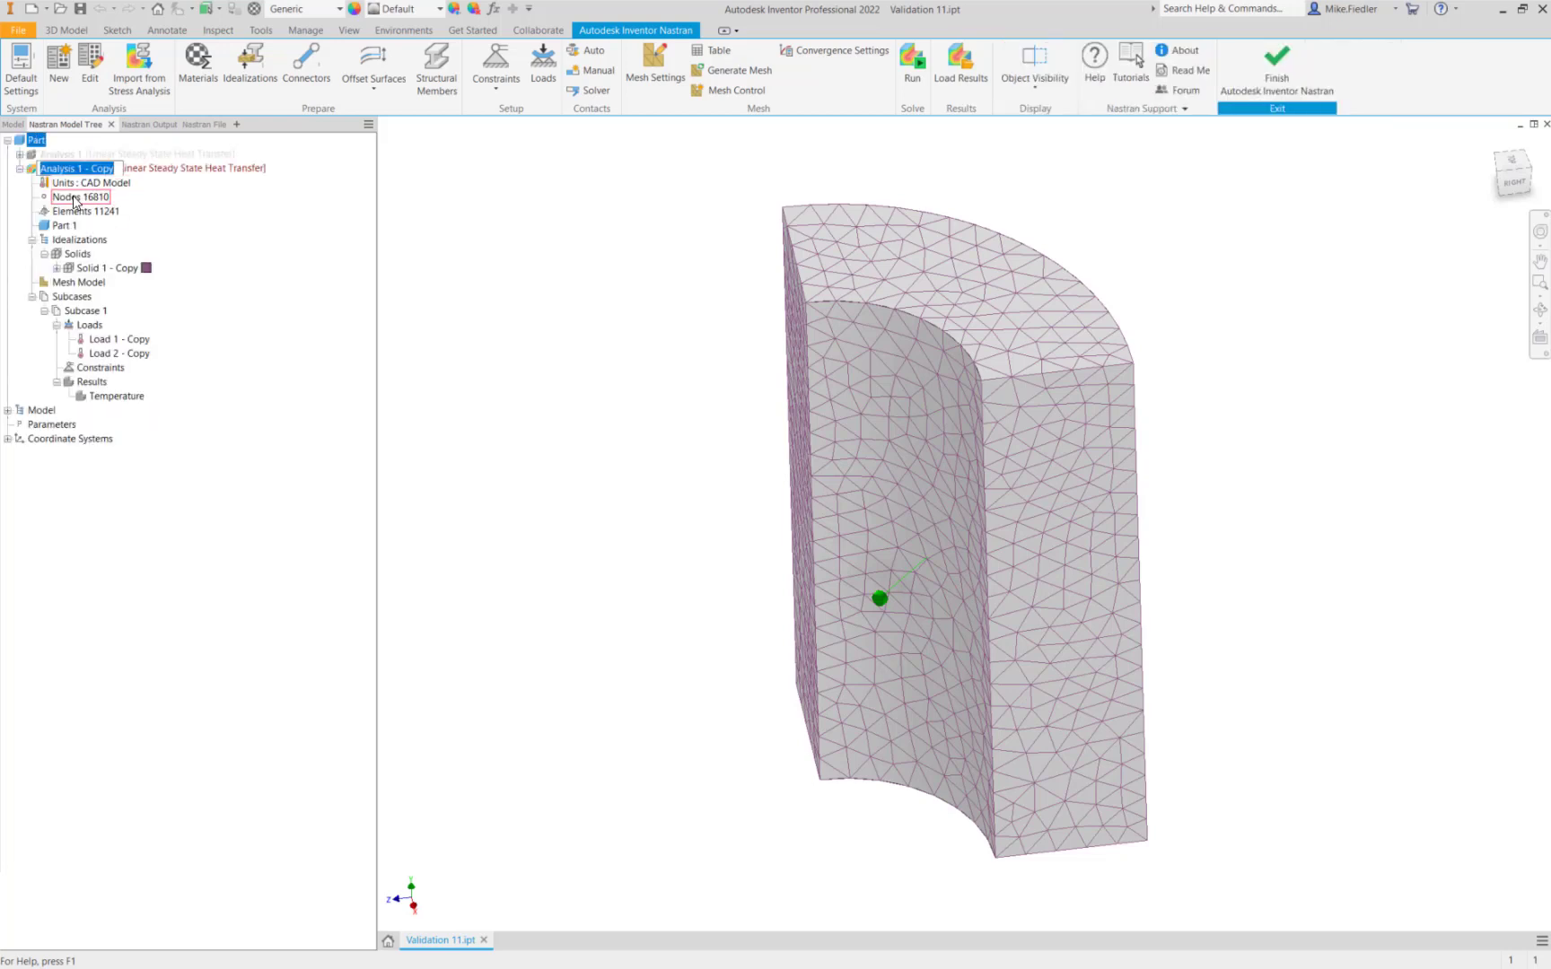
{"action": "type", "text": "Analysis 2"}
{"action": "key", "text": "Return"}
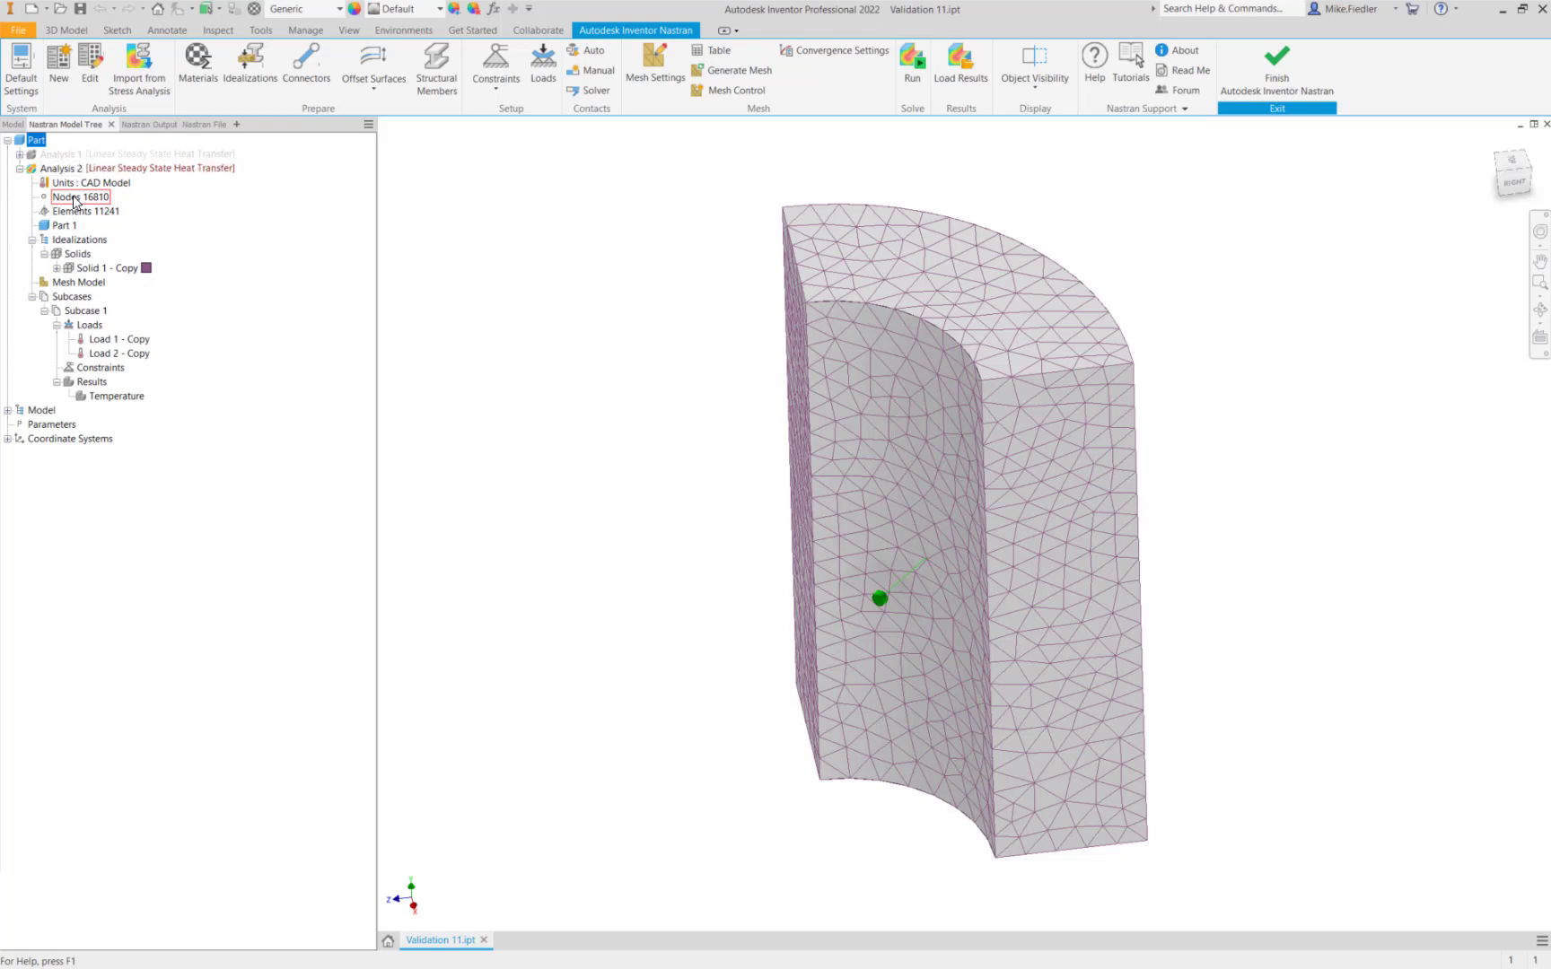
Change Analysis 2's type to Linear Static
{"action": "double_click", "coordinate": [171, 171]}
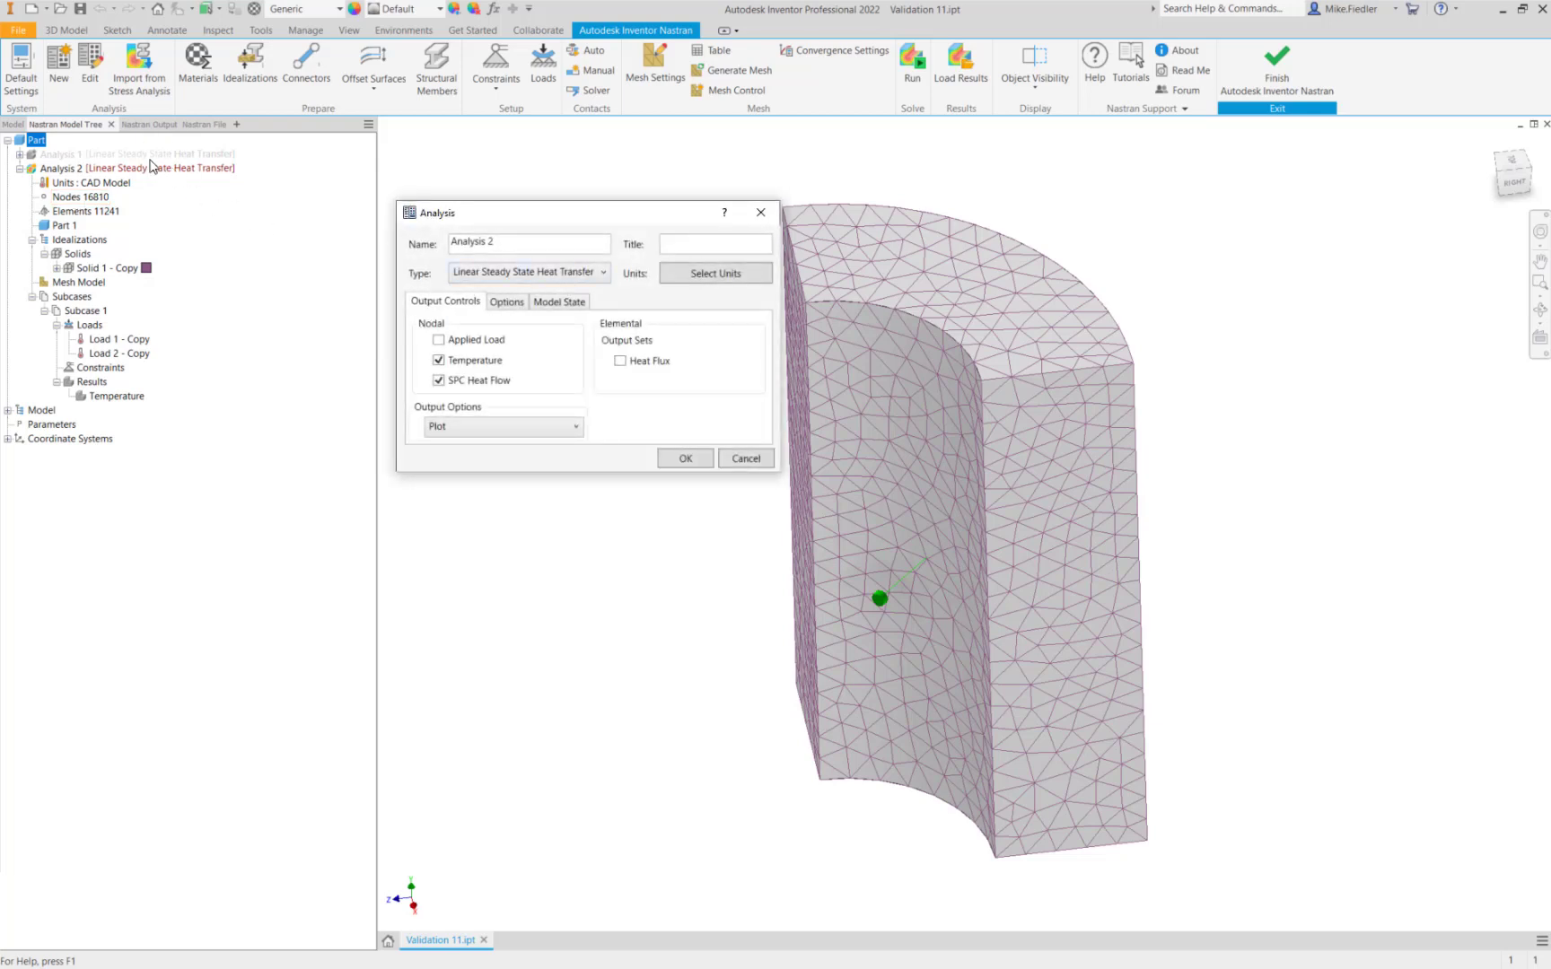
{"action": "left_click", "coordinate": [557, 273]}
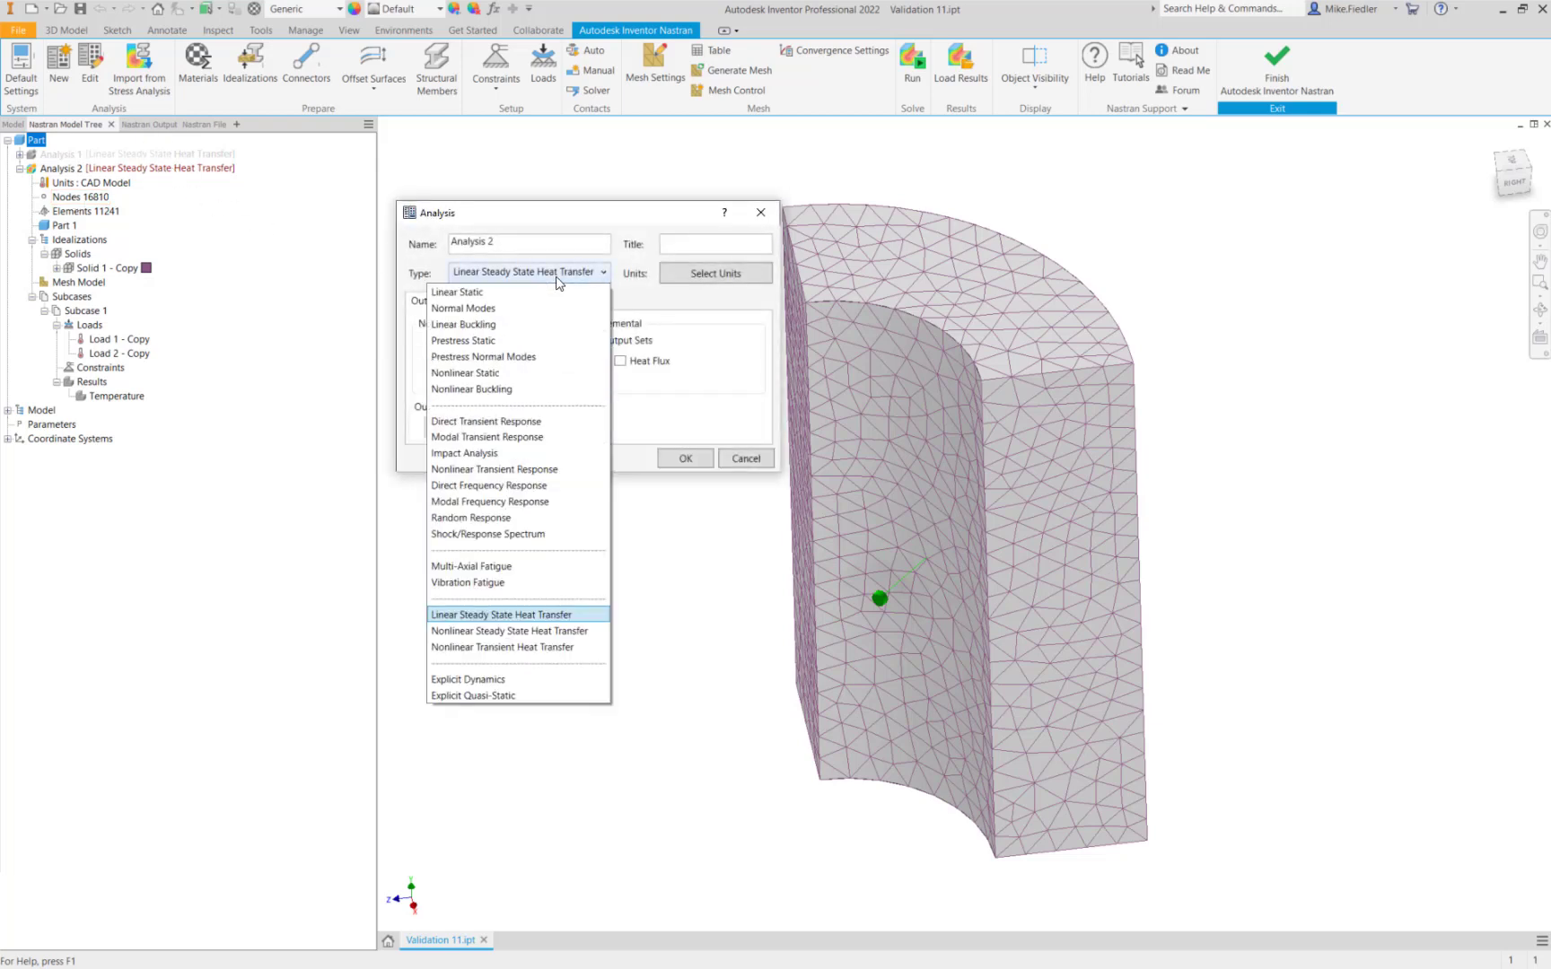
{"action": "left_click", "coordinate": [547, 291]}
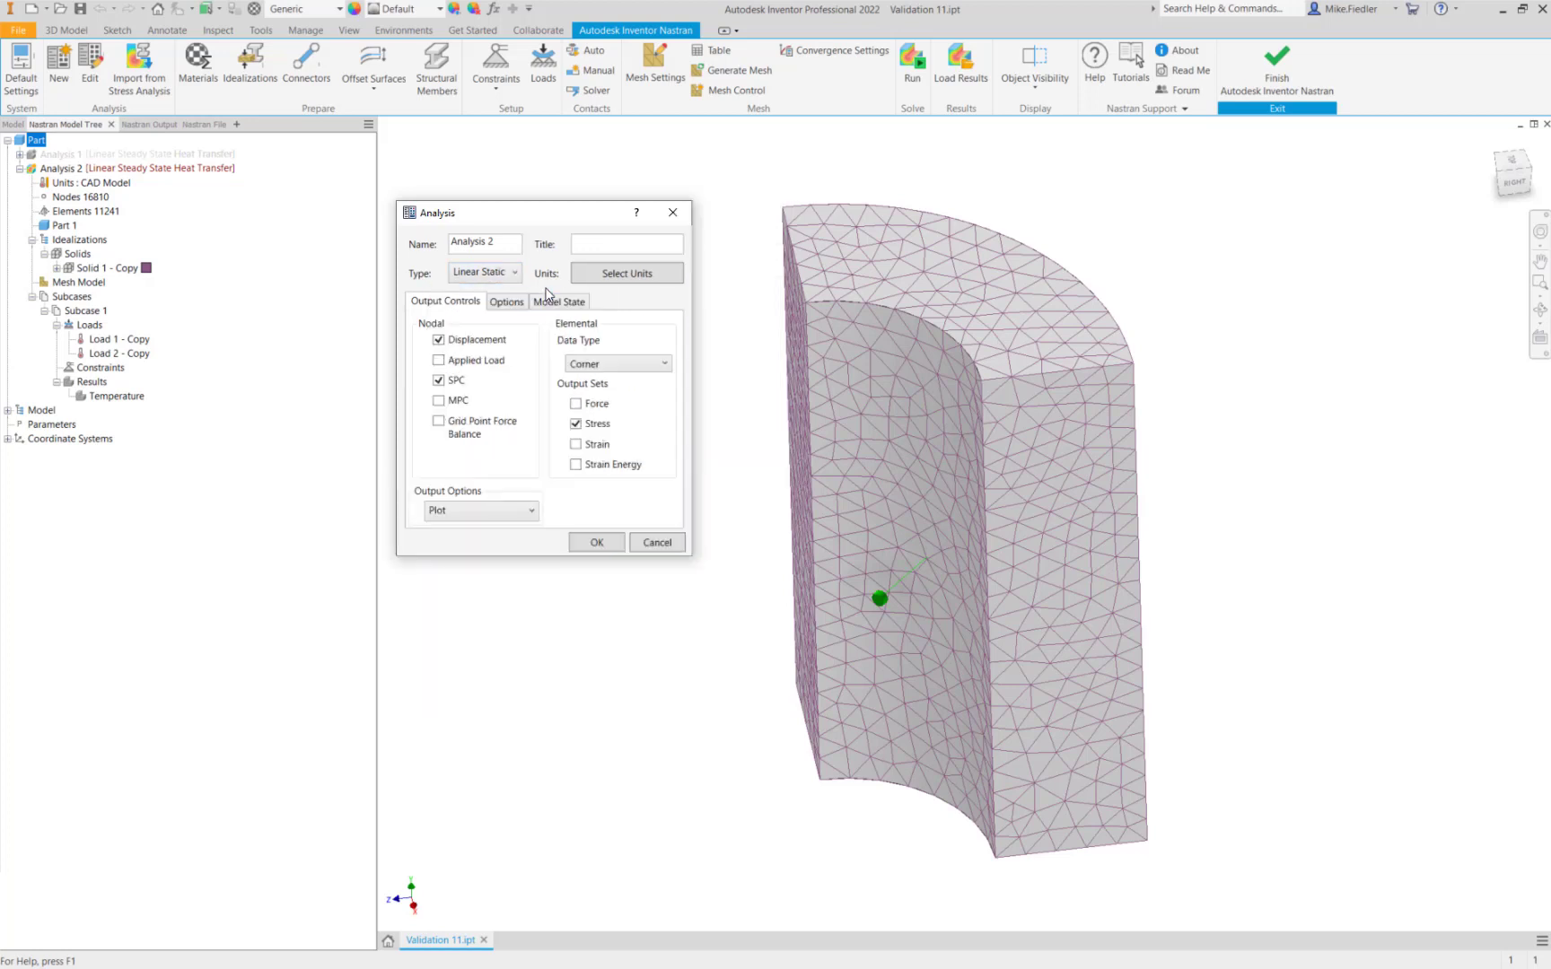
{"action": "left_click", "coordinate": [598, 543]}
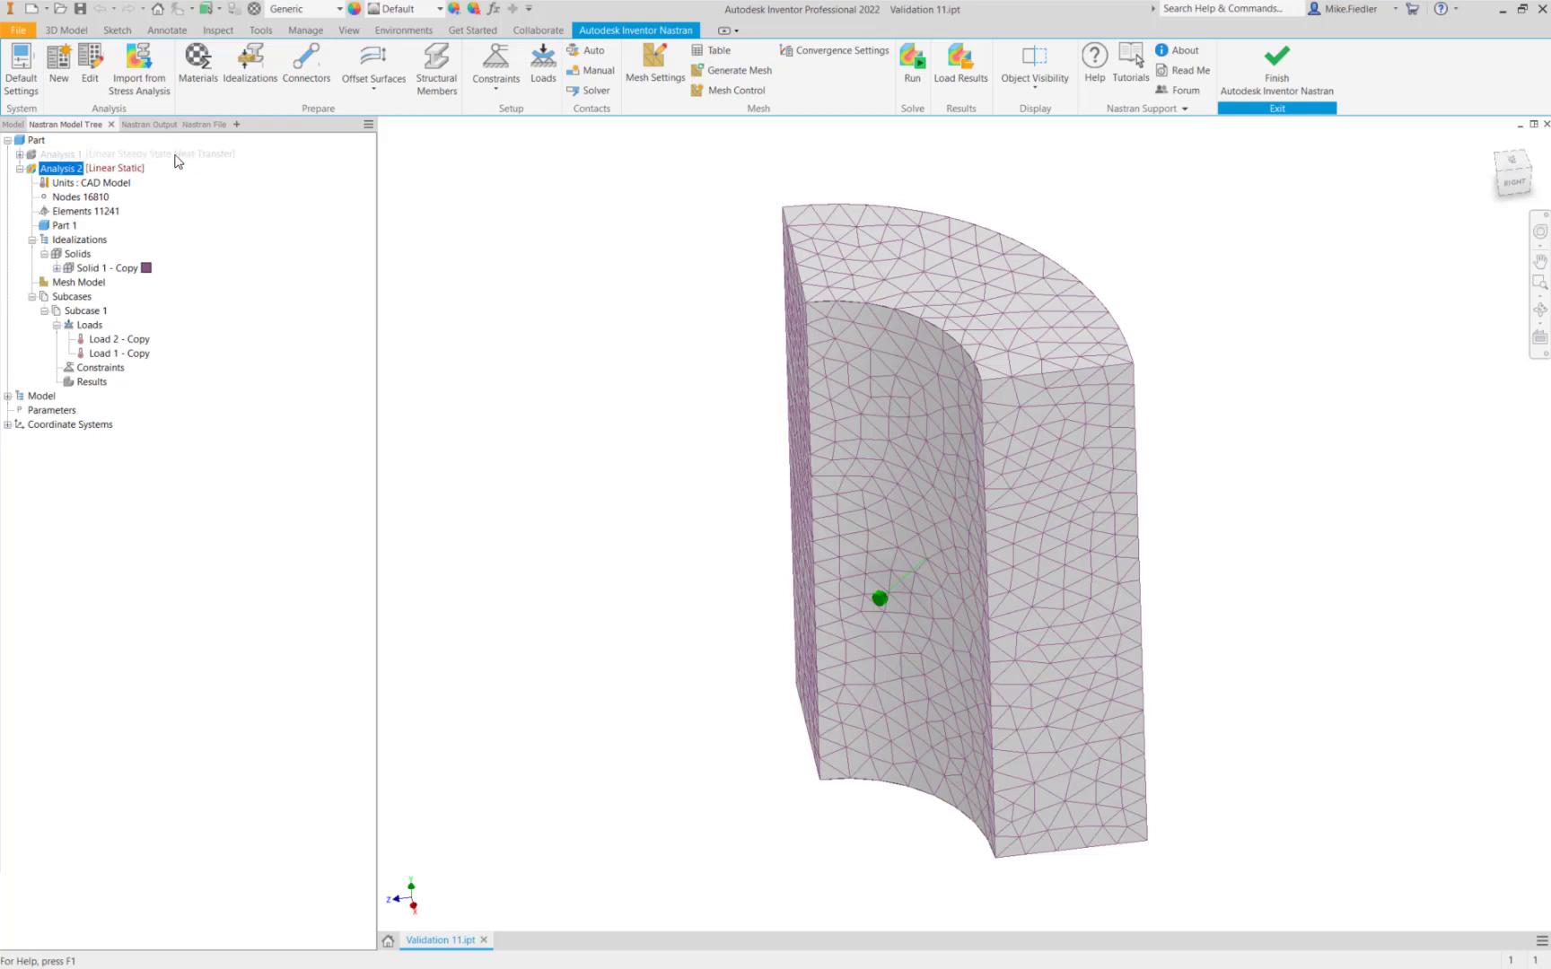
{"action": "right_click", "coordinate": [71, 158]}
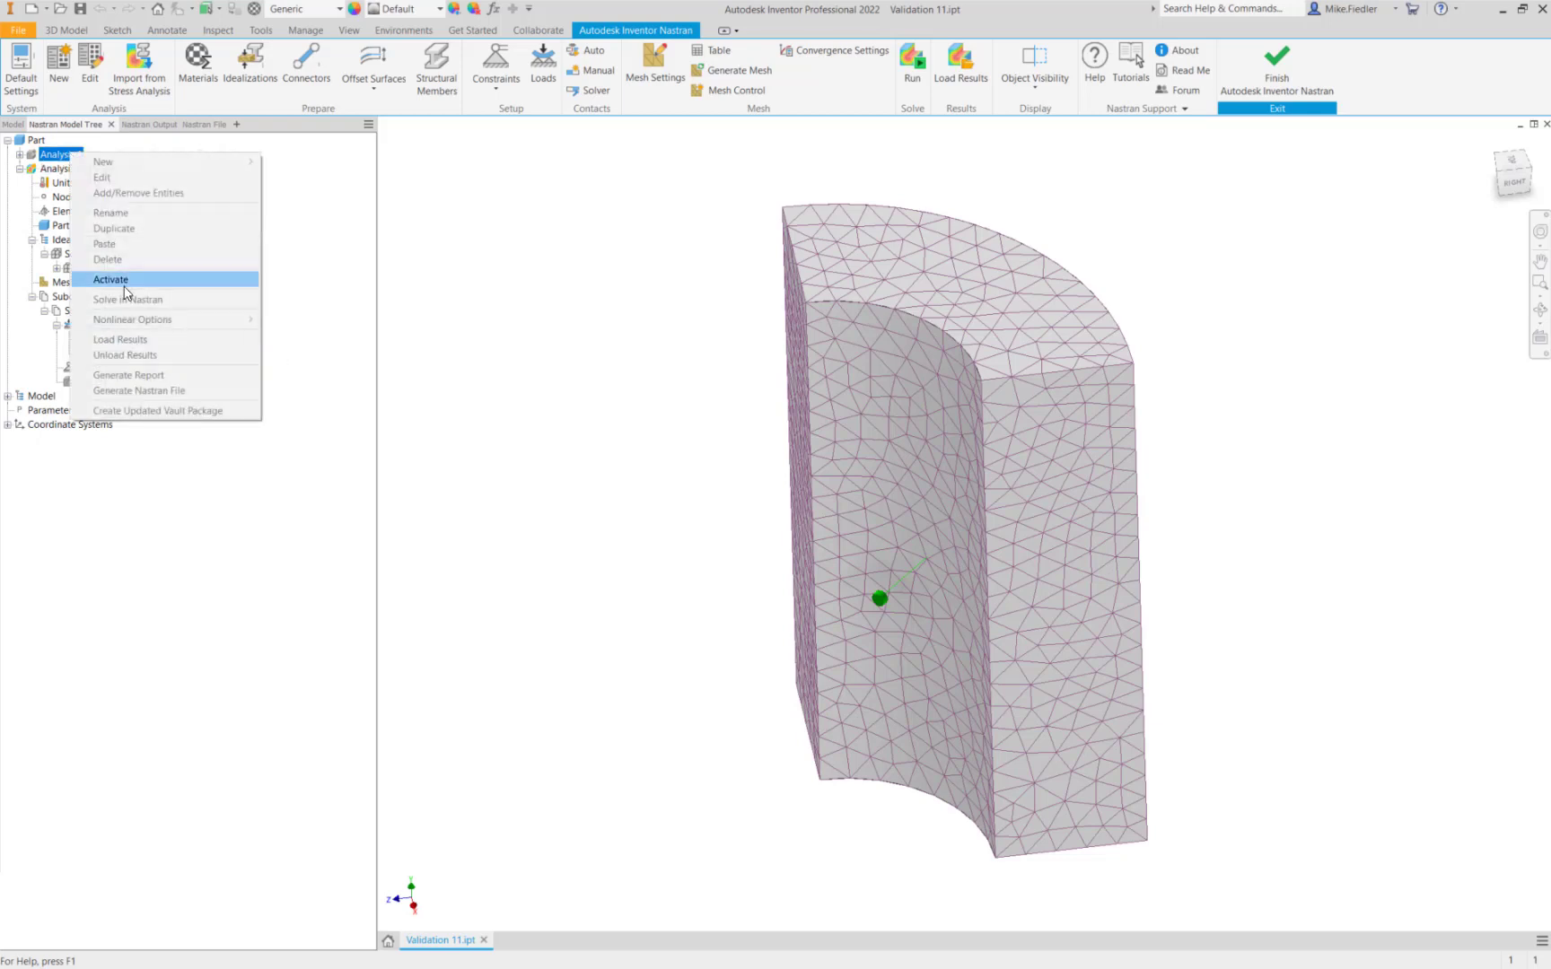
{"action": "left_click", "coordinate": [462, 307]}
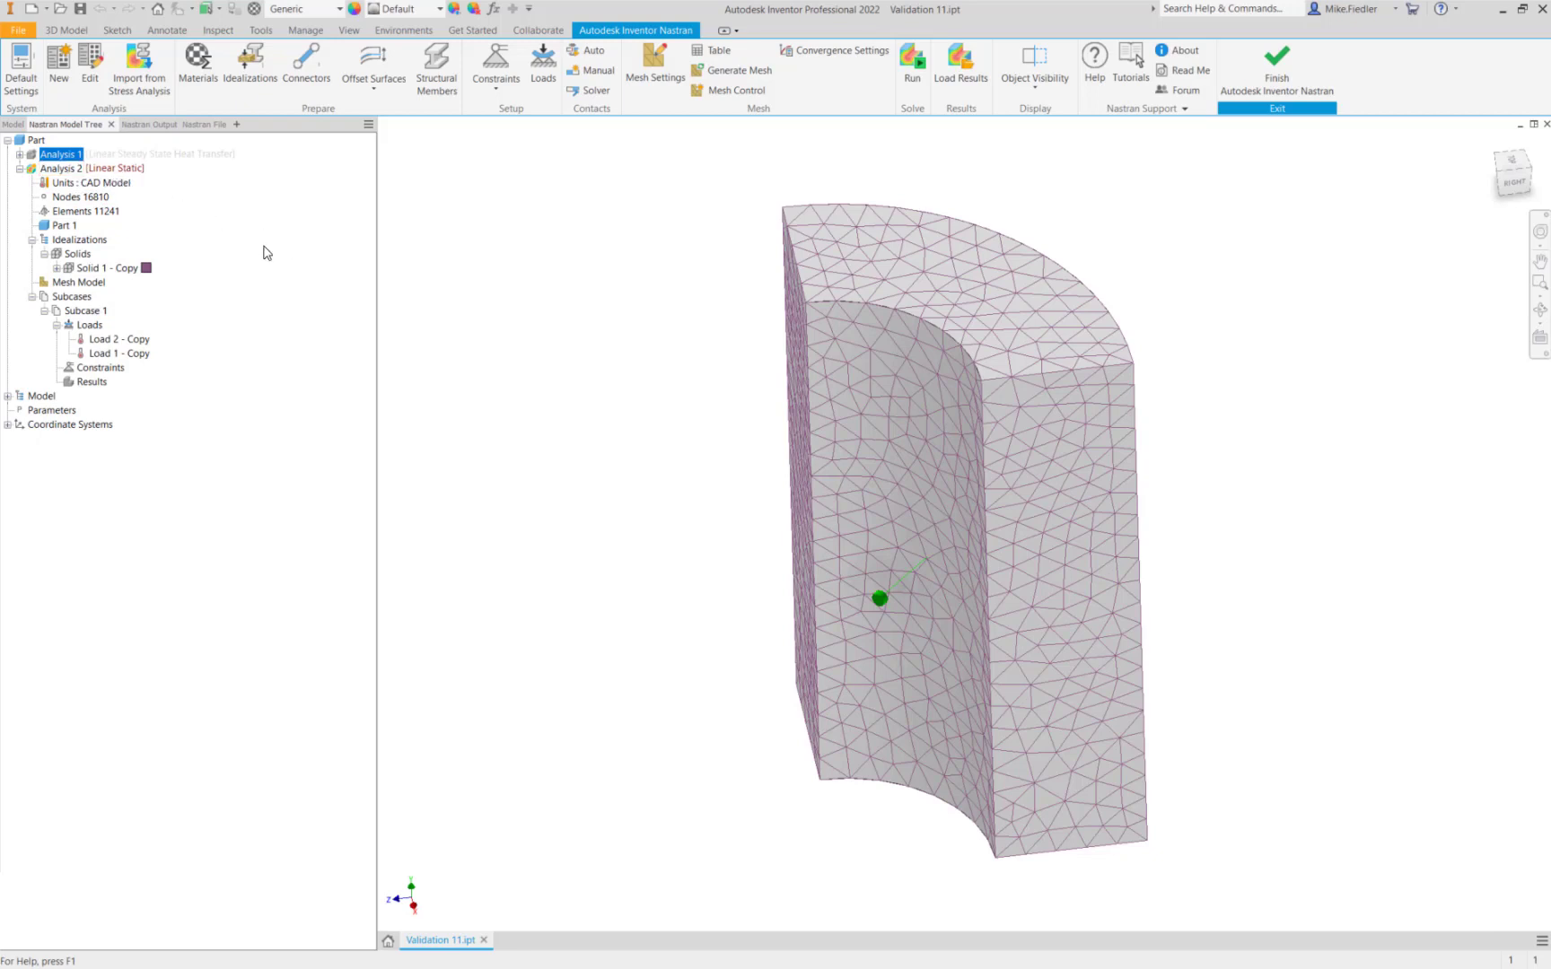
Set the reference temperature of Steel ASTM A36 on Solid 1 - Copy to 0 °F
{"action": "left_click", "coordinate": [56, 268]}
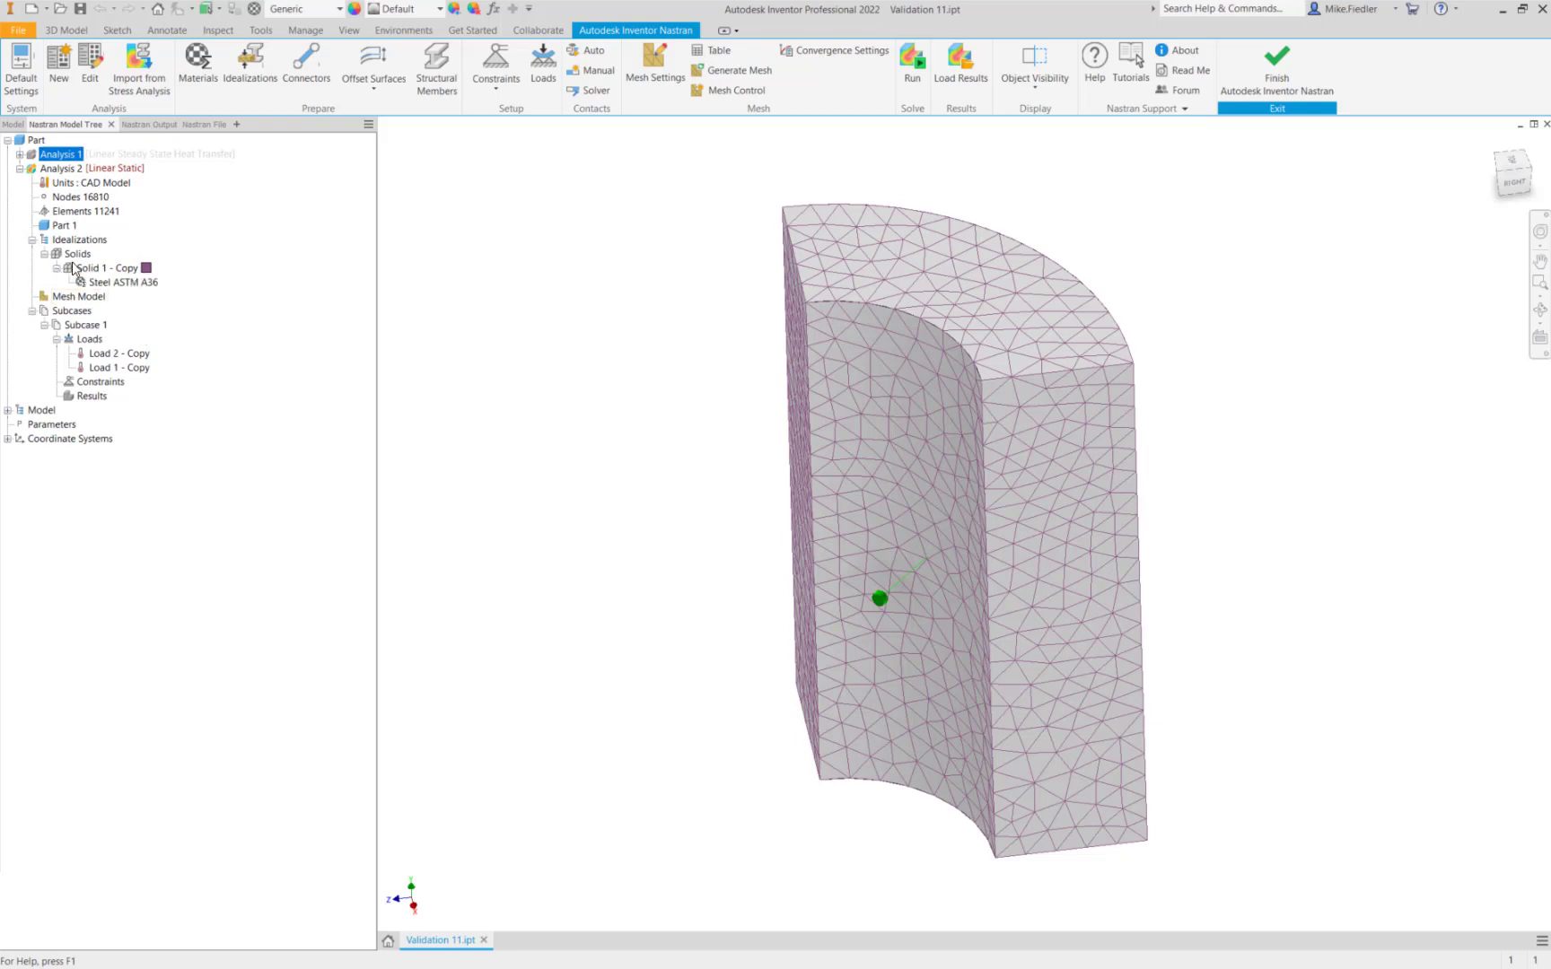
{"action": "left_click", "coordinate": [137, 283]}
{"action": "double_click", "coordinate": [141, 284]}
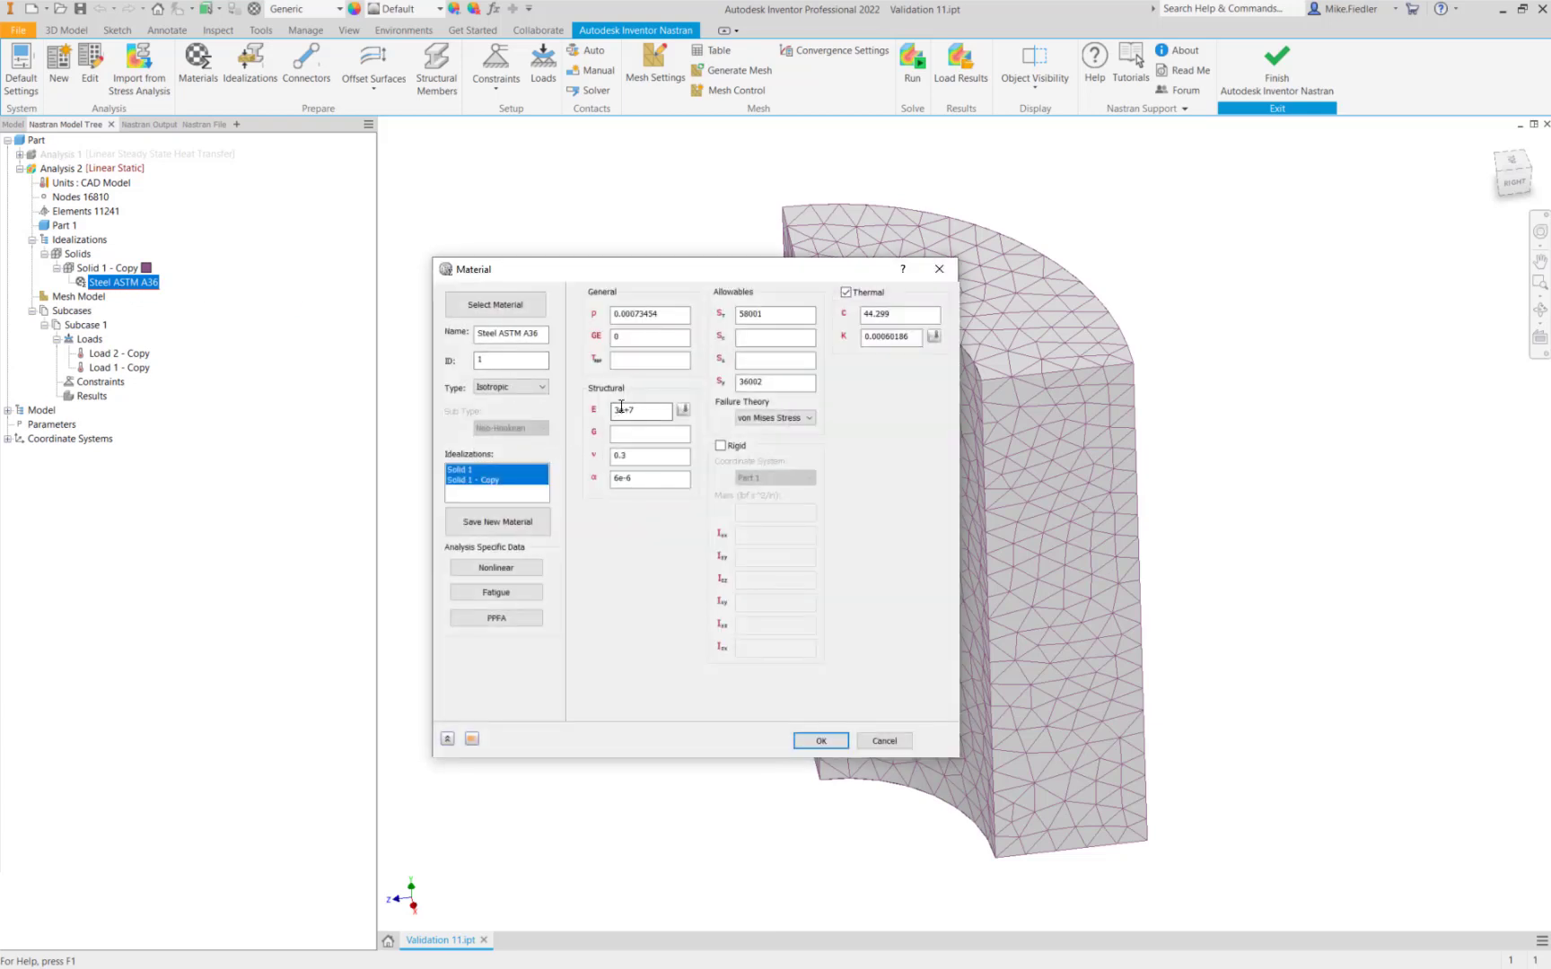
{"action": "left_click", "coordinate": [655, 362]}
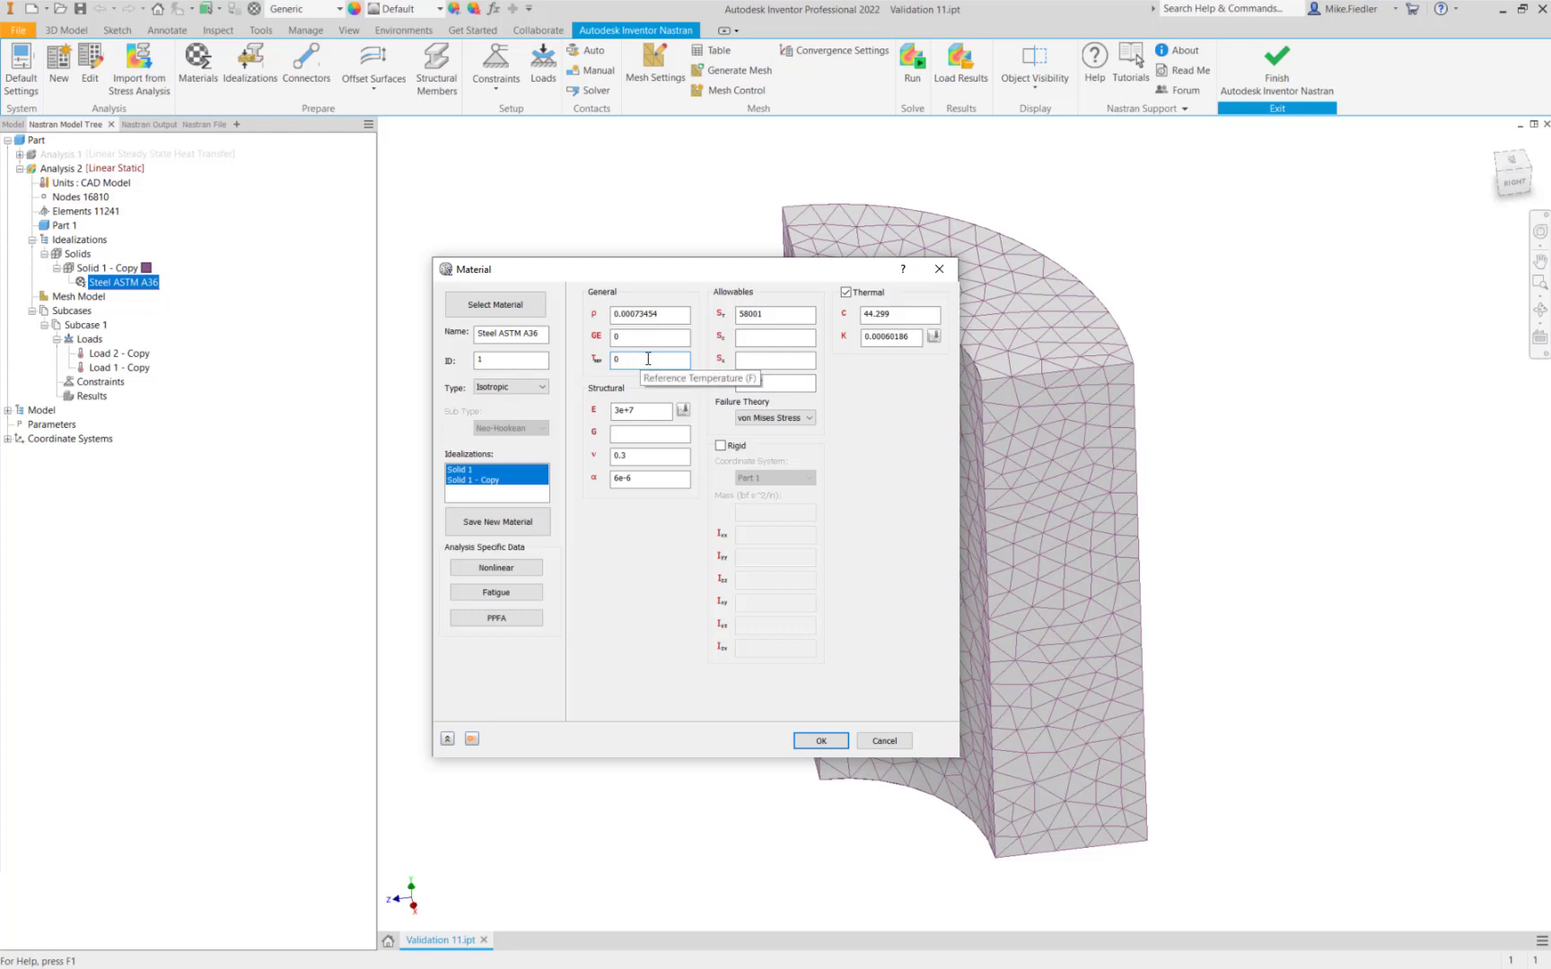
{"action": "left_click", "coordinate": [820, 741]}
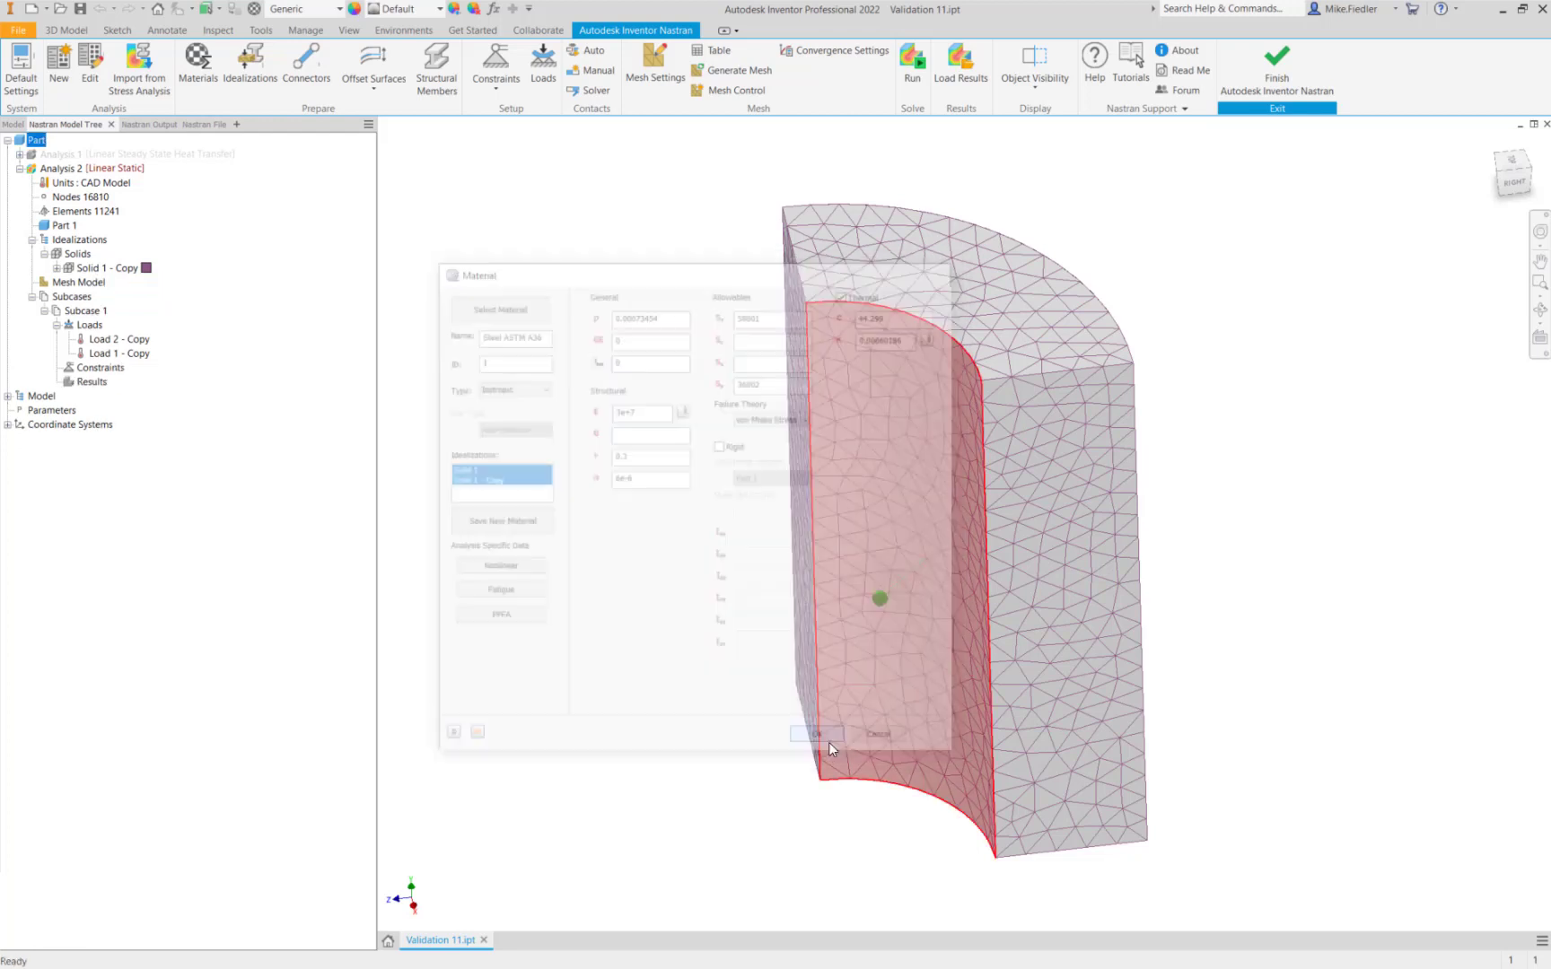
{"action": "middle_click_drag", "start_coordinate": [702, 431], "coordinate": [680, 434], "text": "shift"}
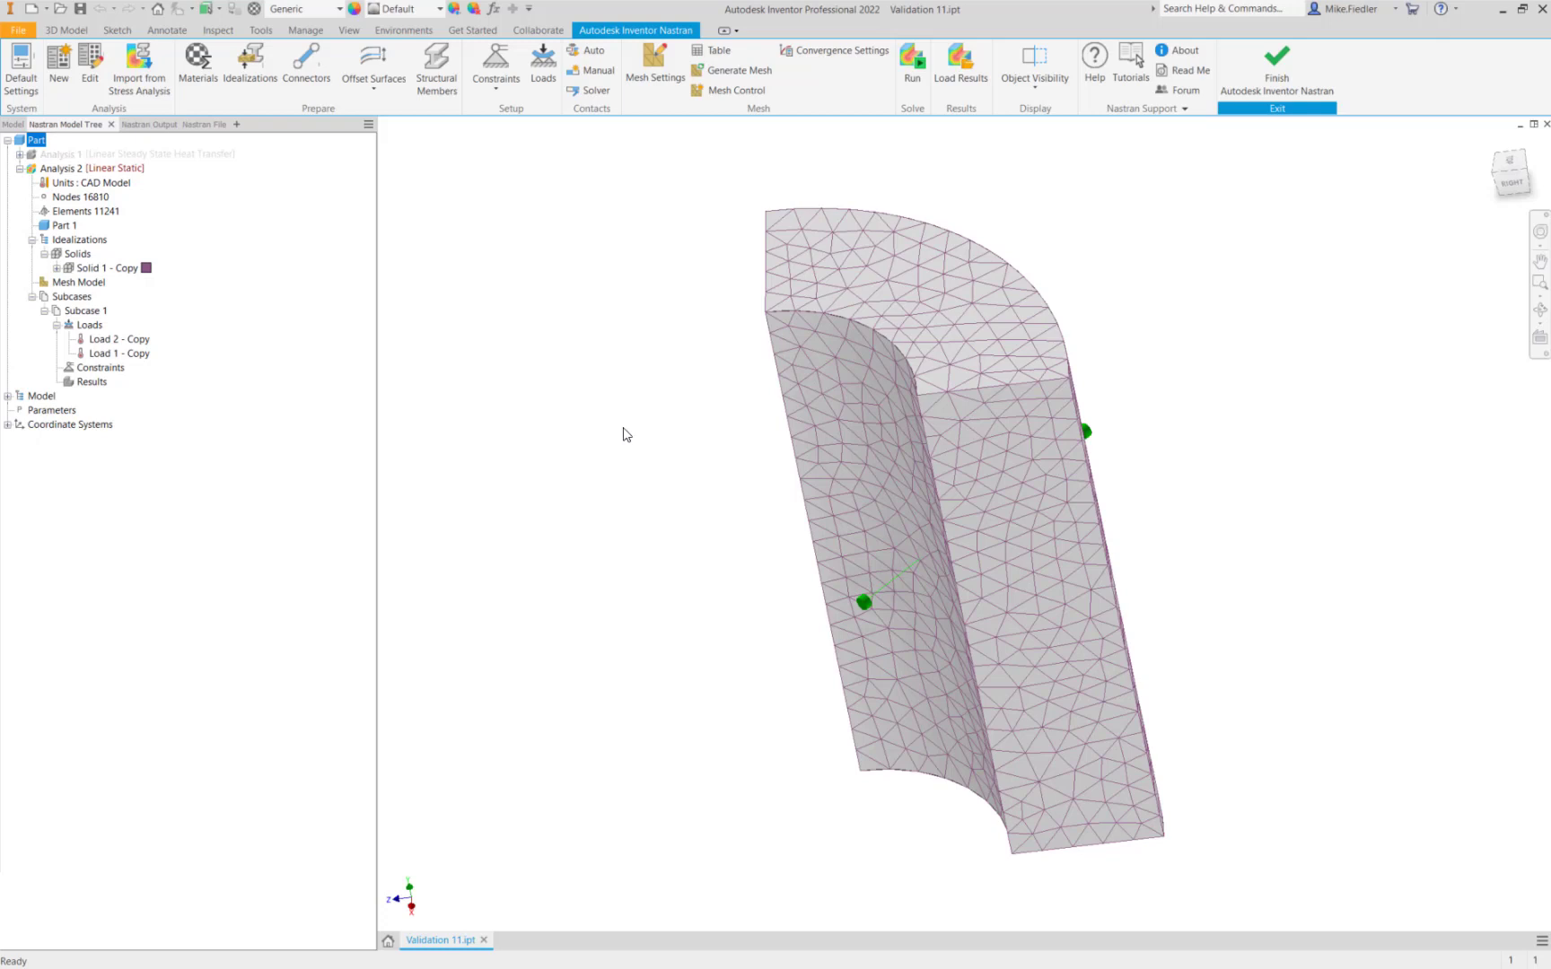
{"action": "left_click", "coordinate": [89, 269]}
{"action": "double_click", "coordinate": [89, 270]}
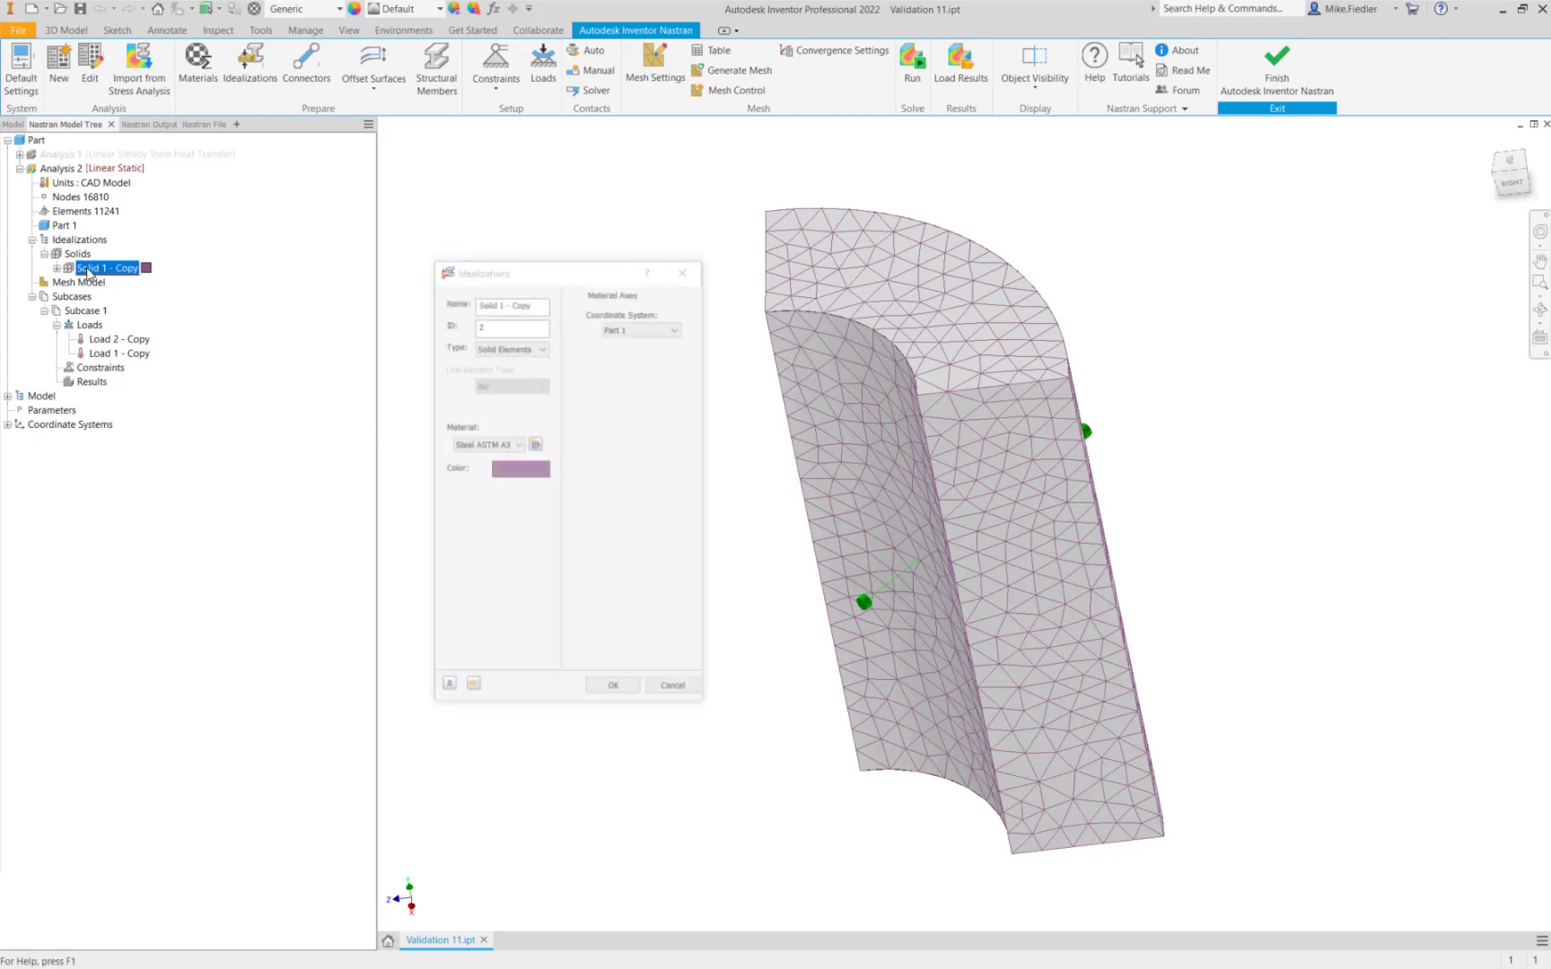
{"action": "left_click", "coordinate": [658, 688]}
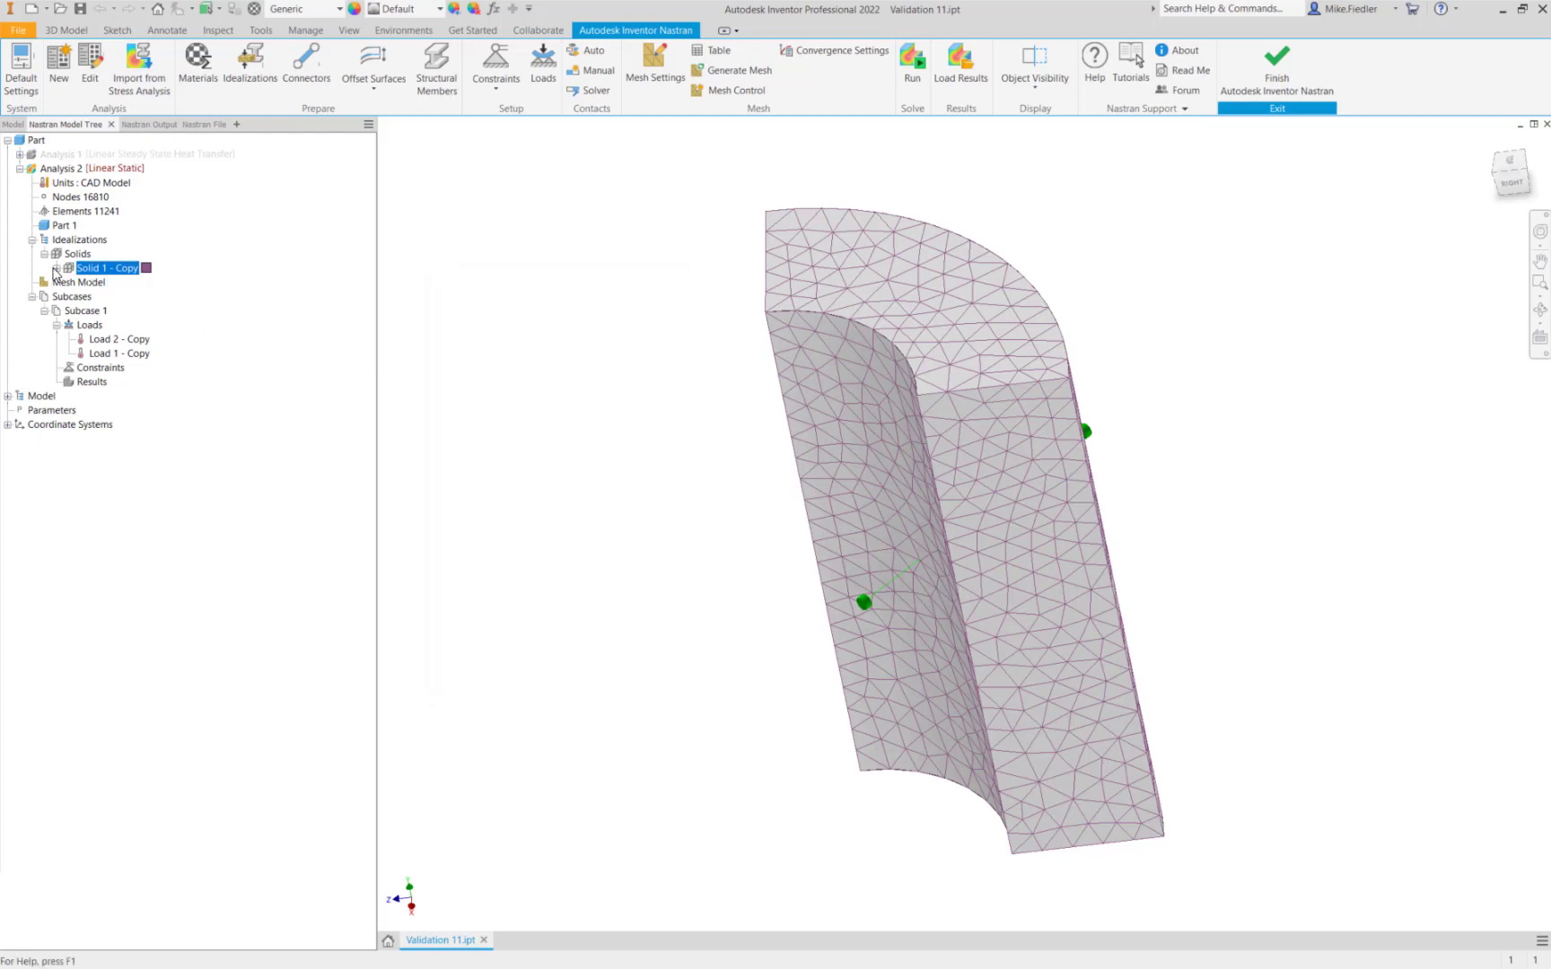
{"action": "left_click", "coordinate": [56, 268]}
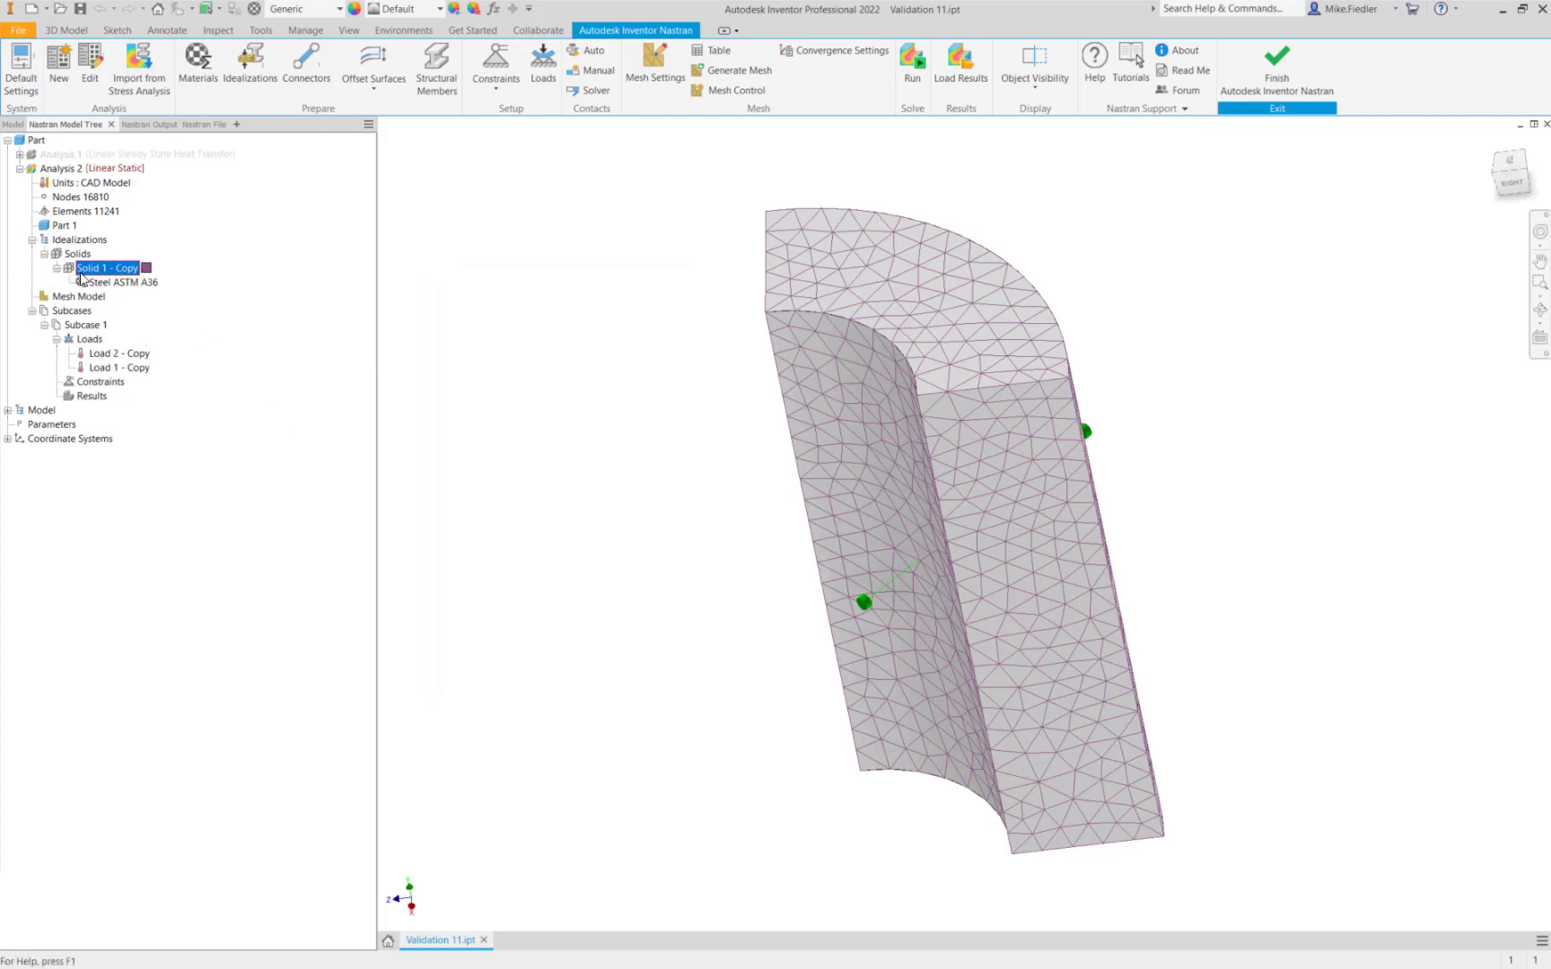
{"action": "left_click", "coordinate": [112, 283]}
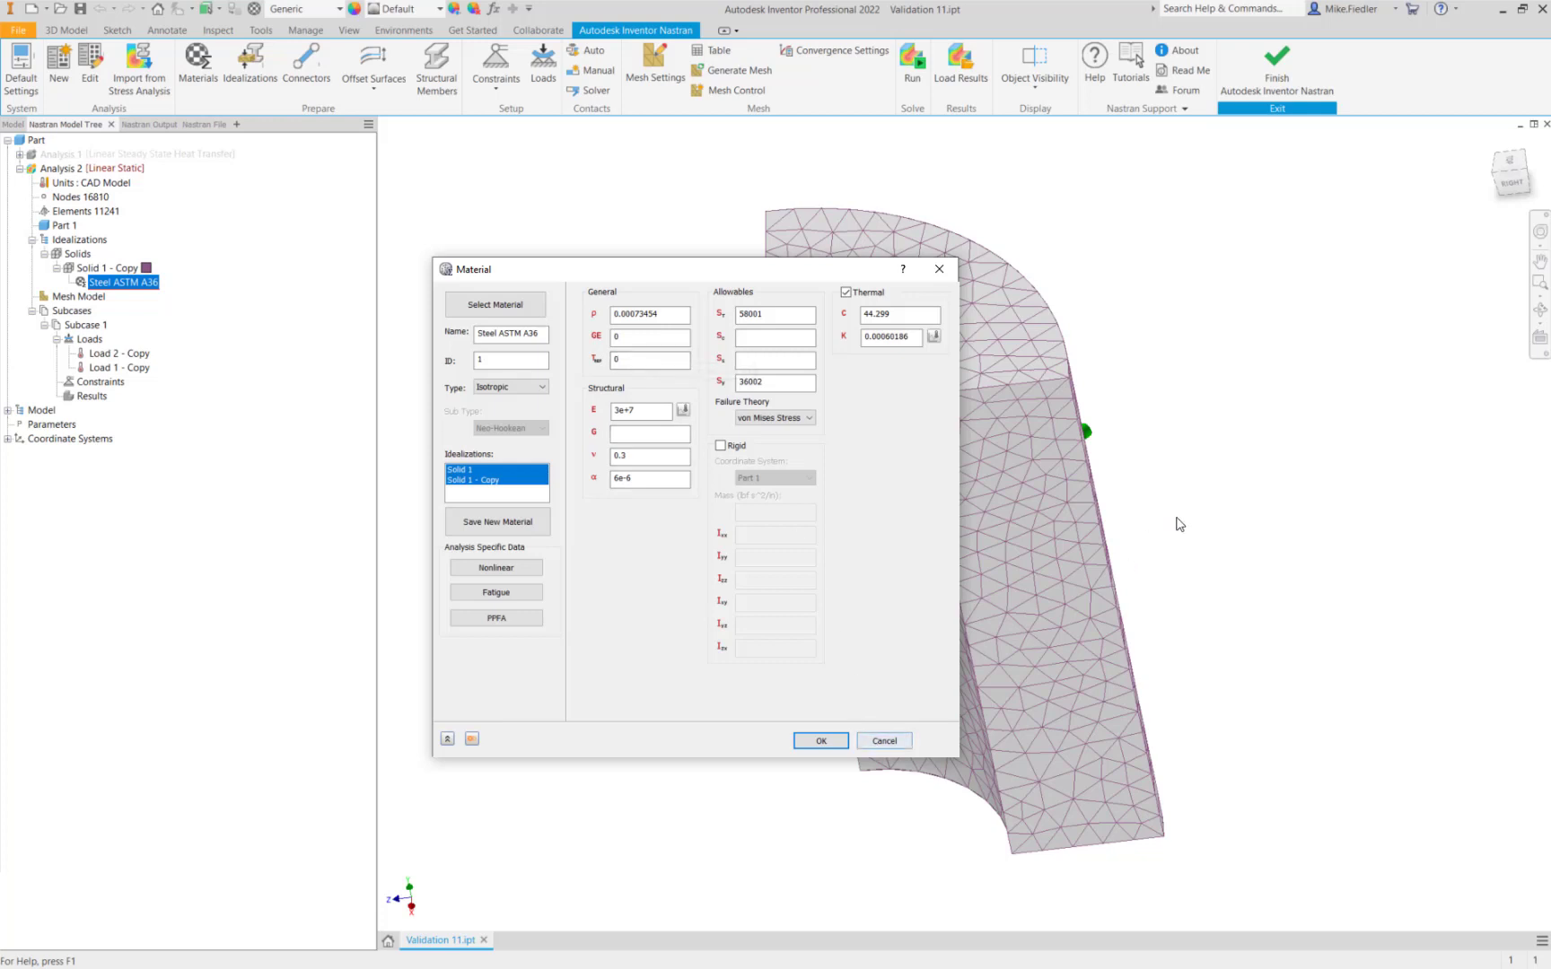
{"action": "left_click", "coordinate": [820, 741]}
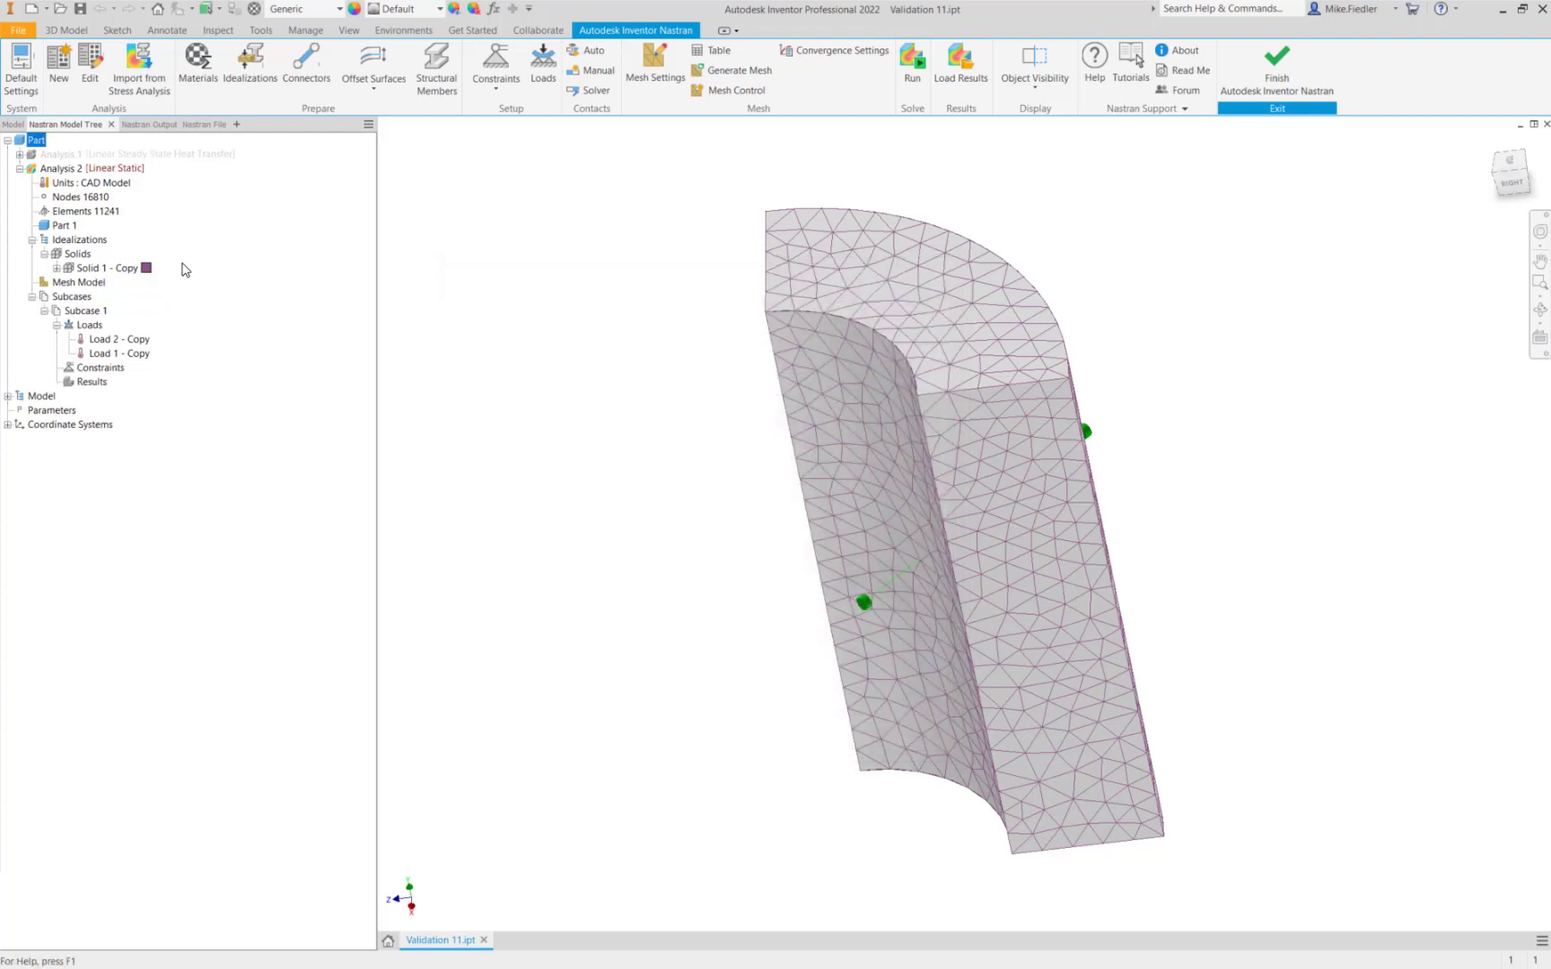
Remove the two copied loads, Load 2 and Load 1 - Copy
{"action": "left_click", "coordinate": [125, 339]}
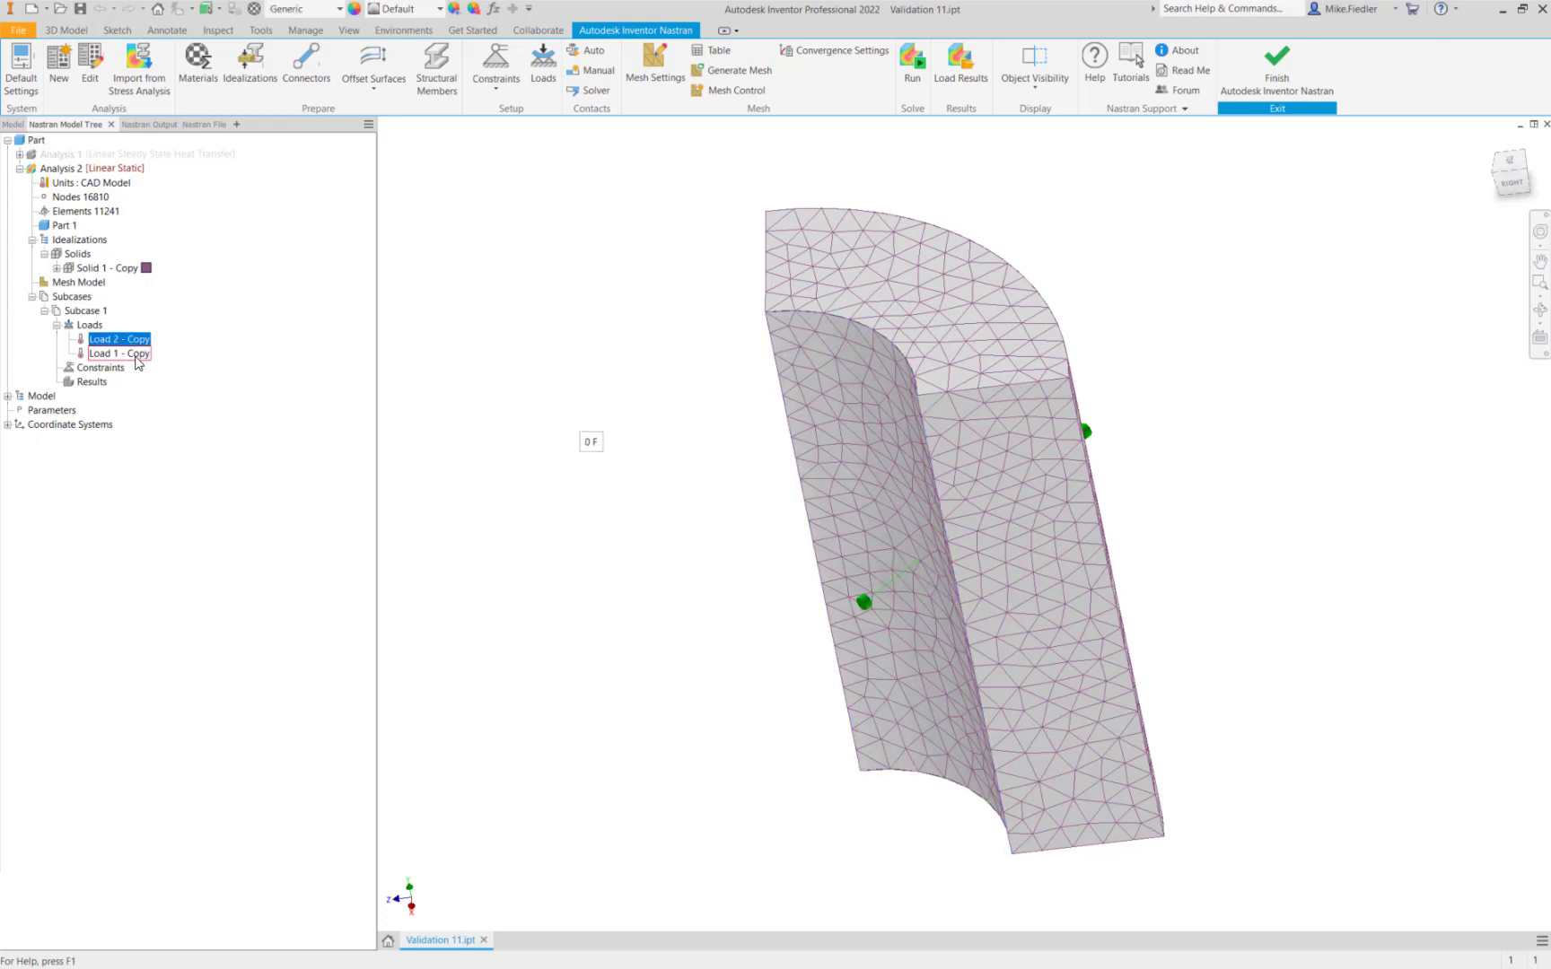
{"action": "left_click", "coordinate": [137, 355], "text": "ctrl"}
{"action": "right_click", "coordinate": [136, 357]}
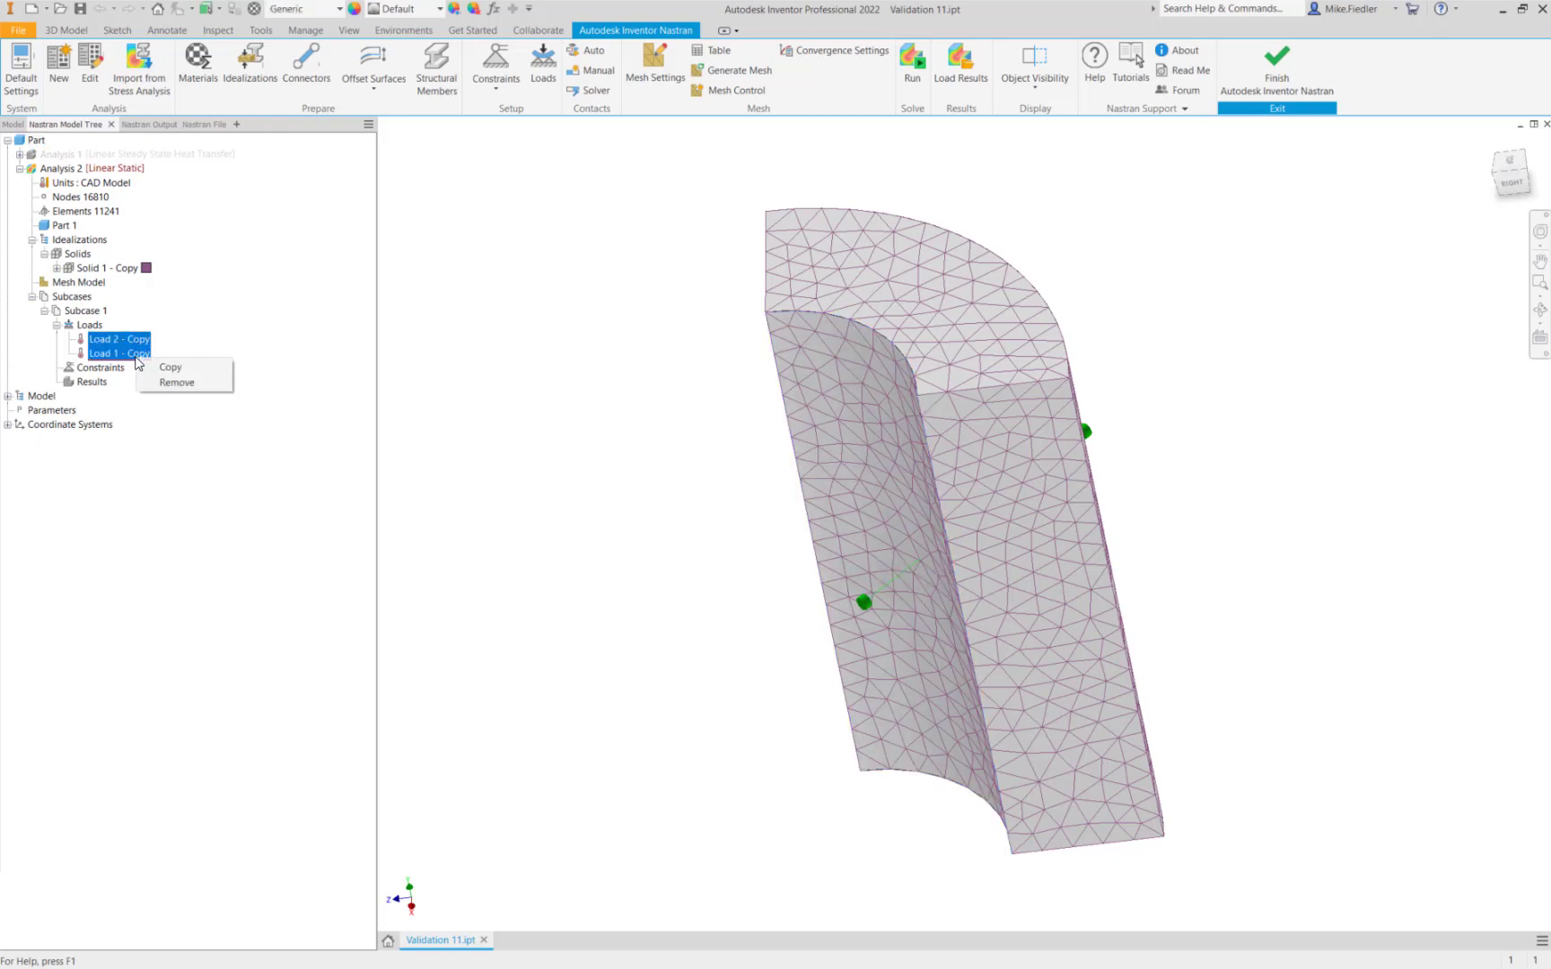
{"action": "left_click", "coordinate": [199, 384]}
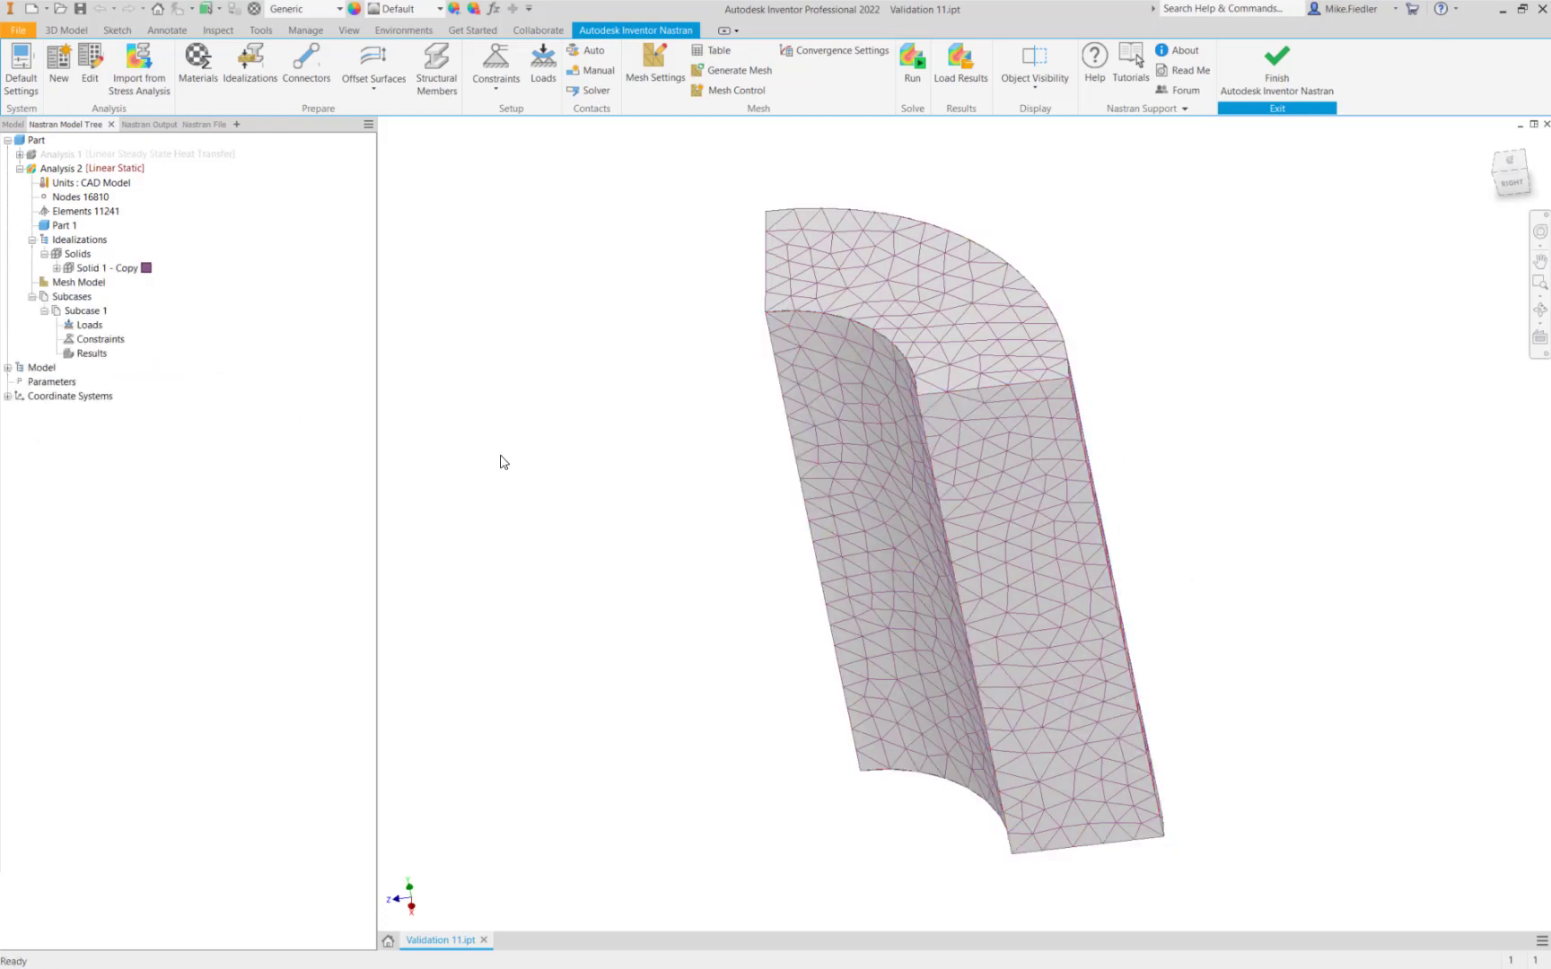
Add Constraint 1 with x-symmetry on the front flat cut face
{"action": "left_click", "coordinate": [496, 63]}
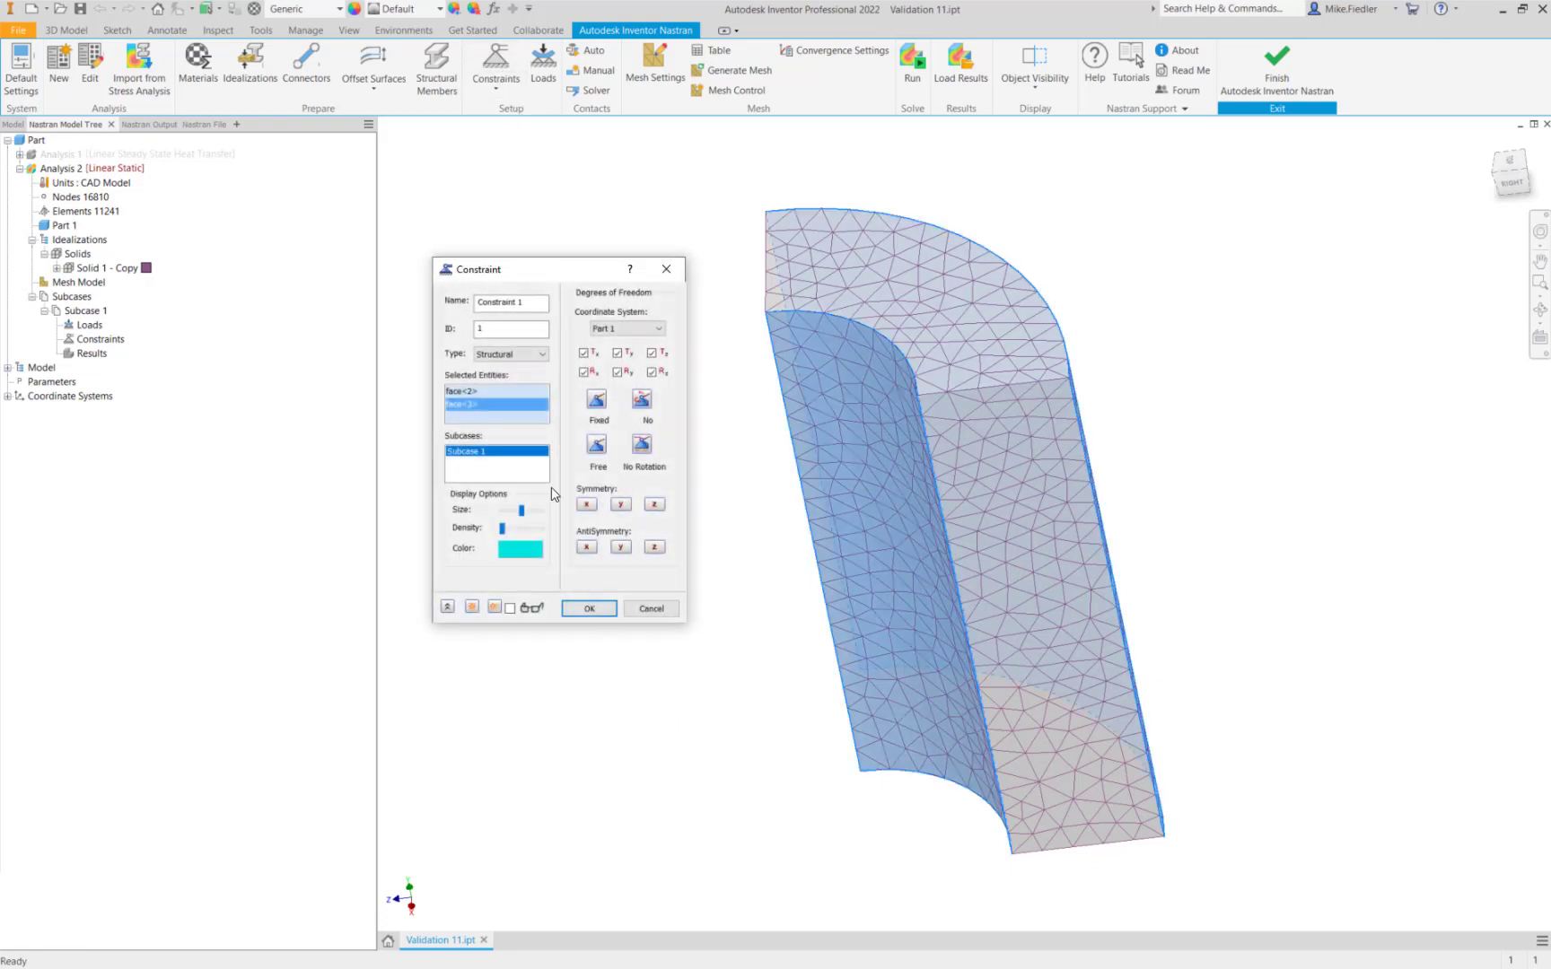
{"action": "right_click", "coordinate": [491, 410]}
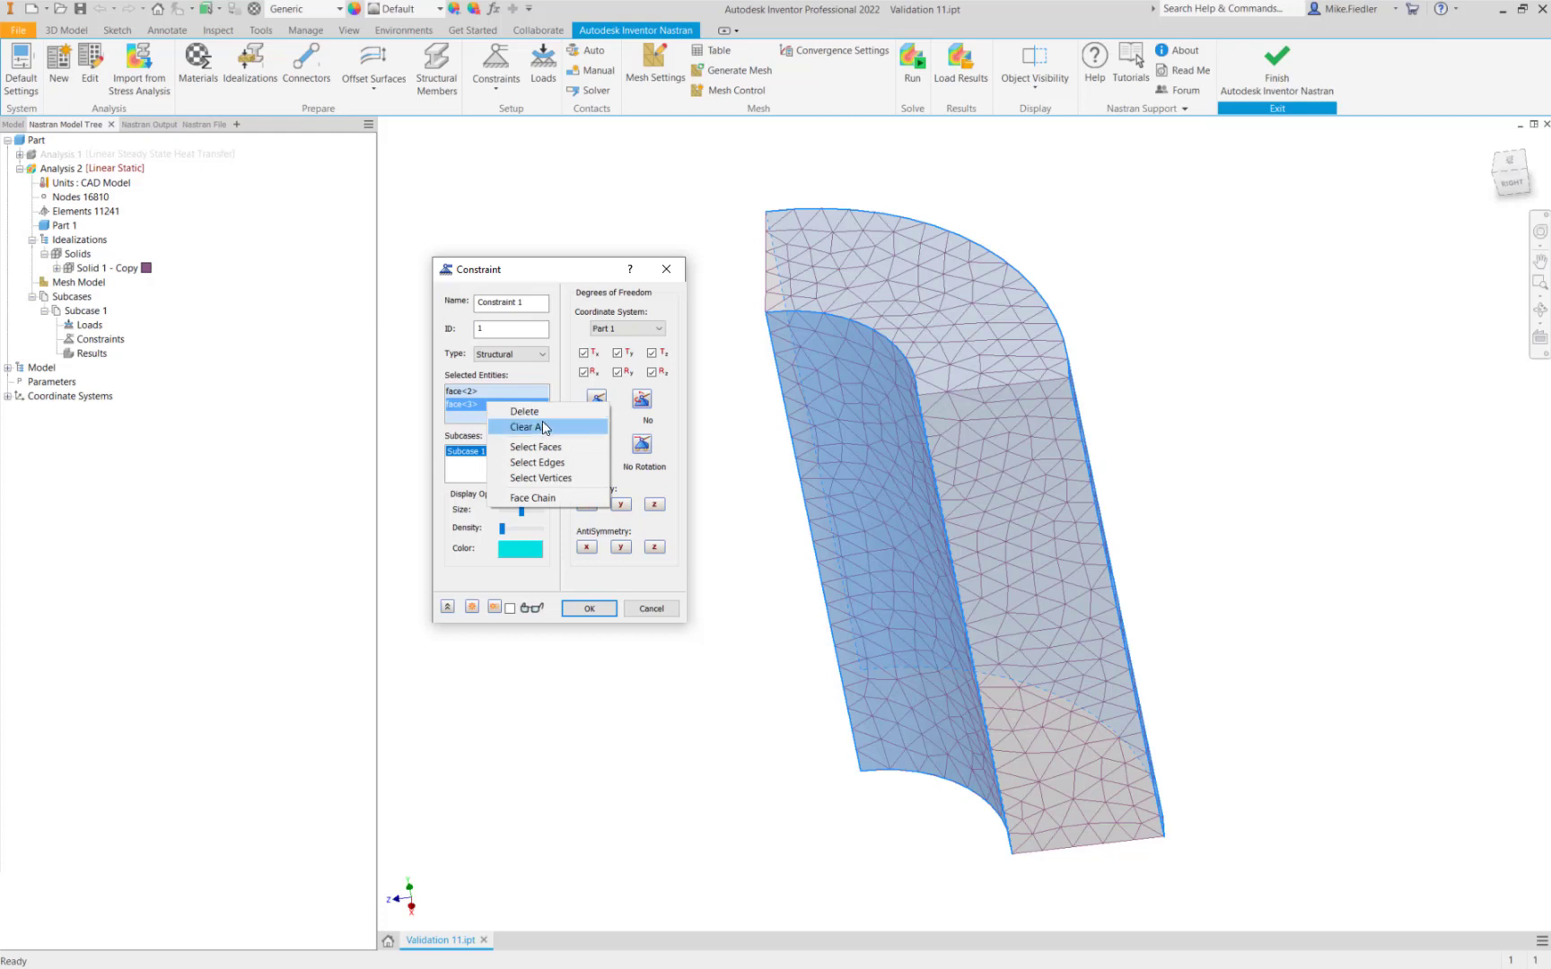
{"action": "left_click", "coordinate": [542, 428]}
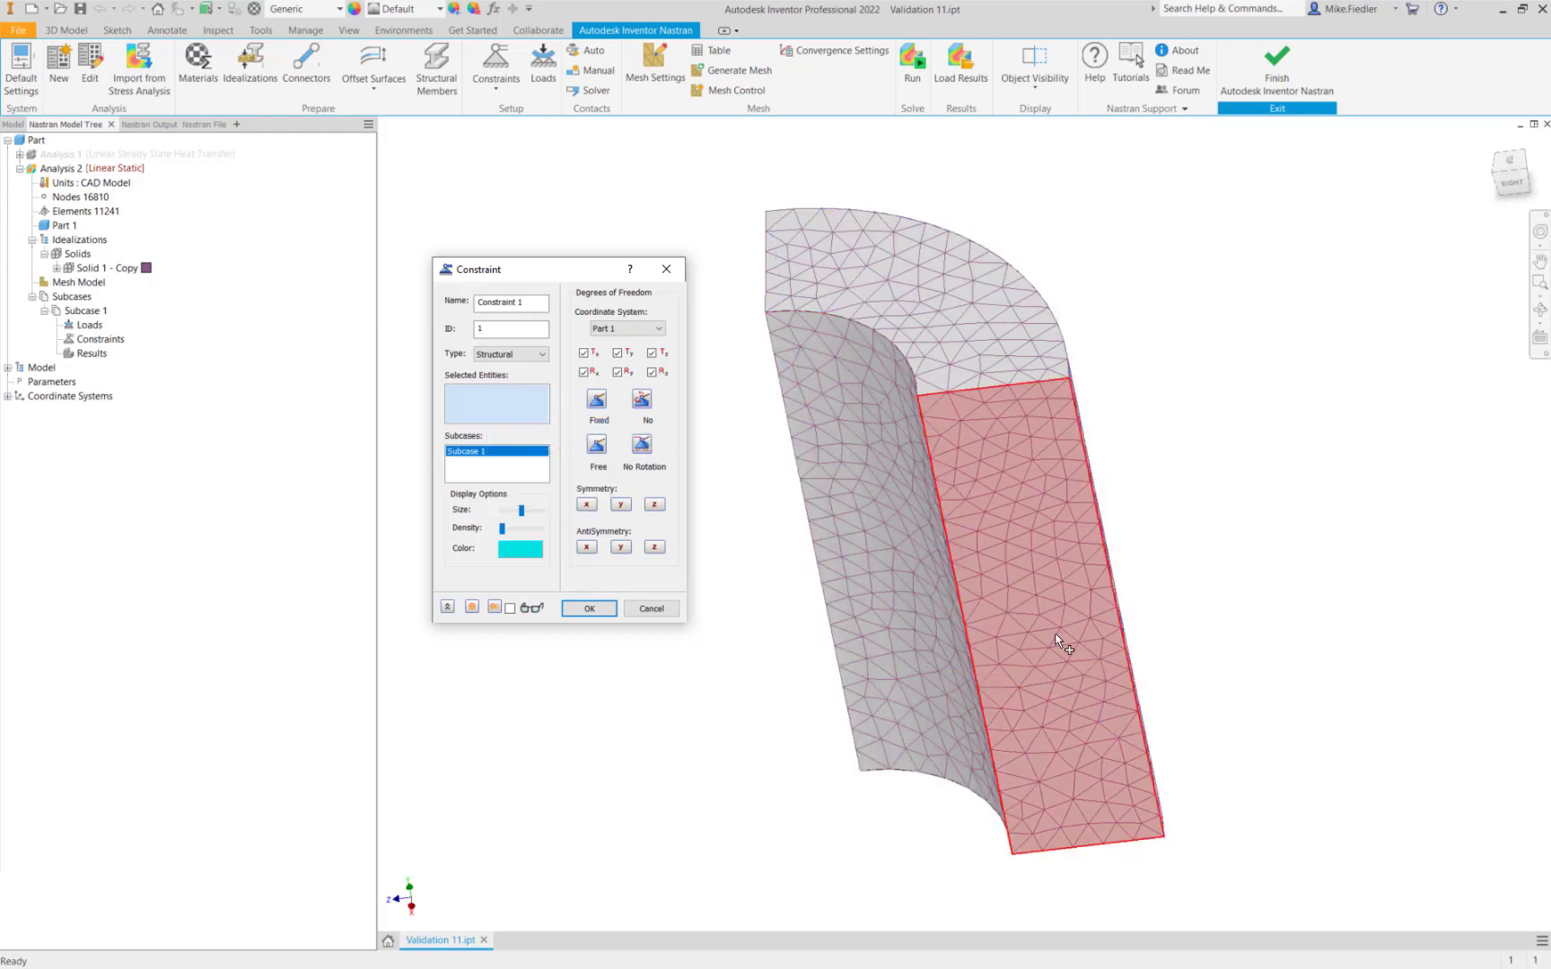
{"action": "left_click", "coordinate": [1043, 617]}
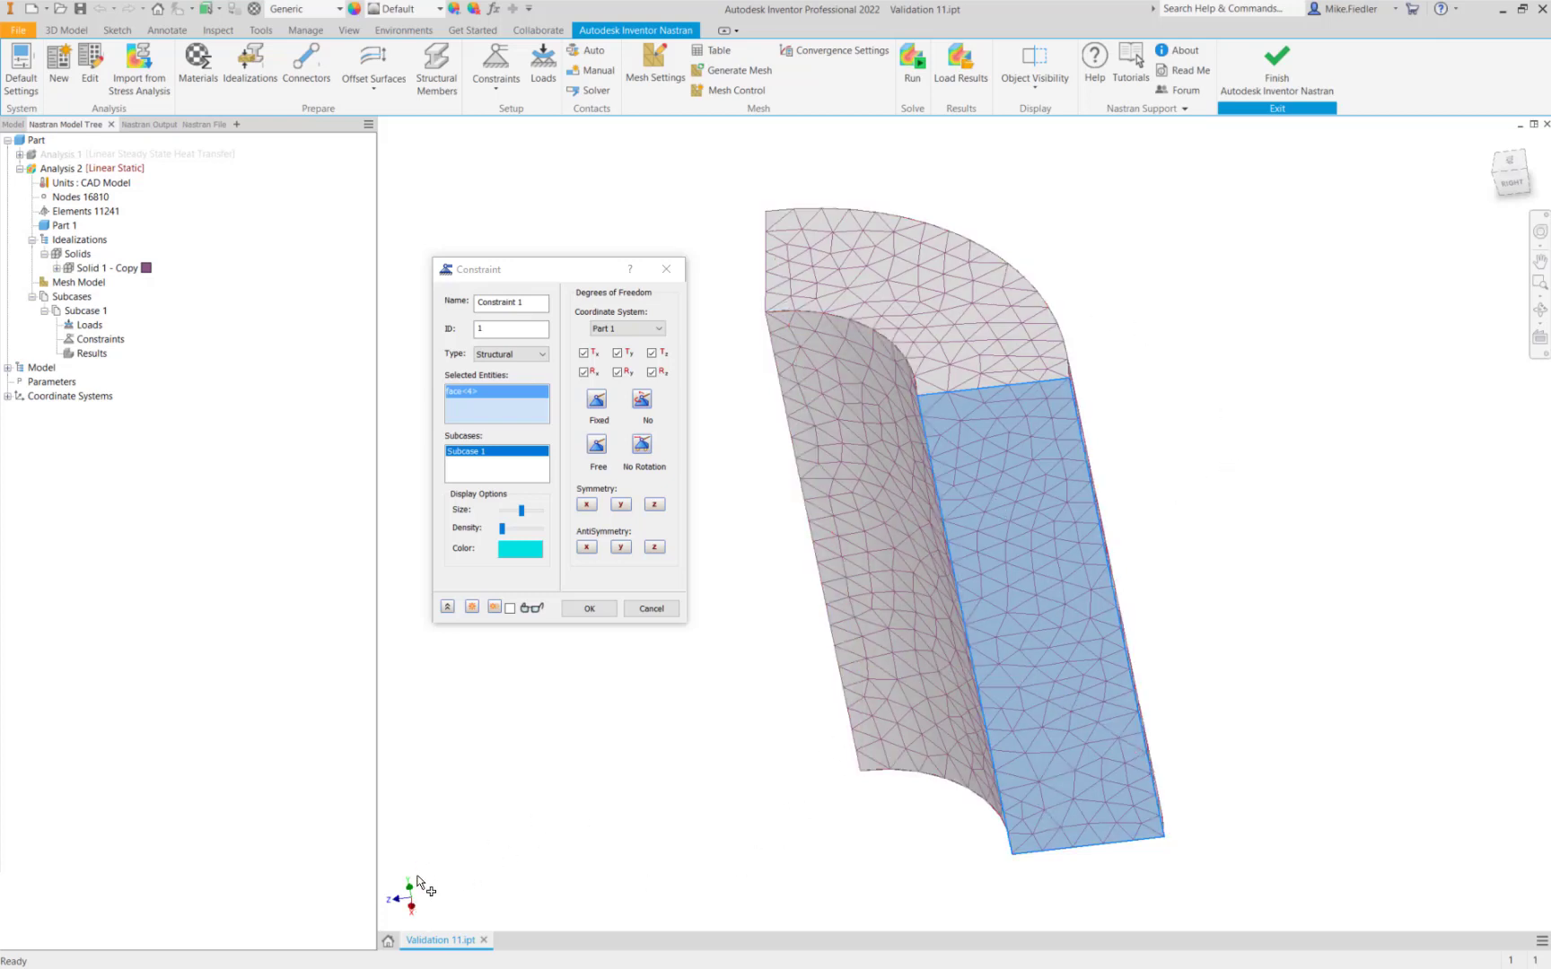
{"action": "left_click", "coordinate": [587, 505]}
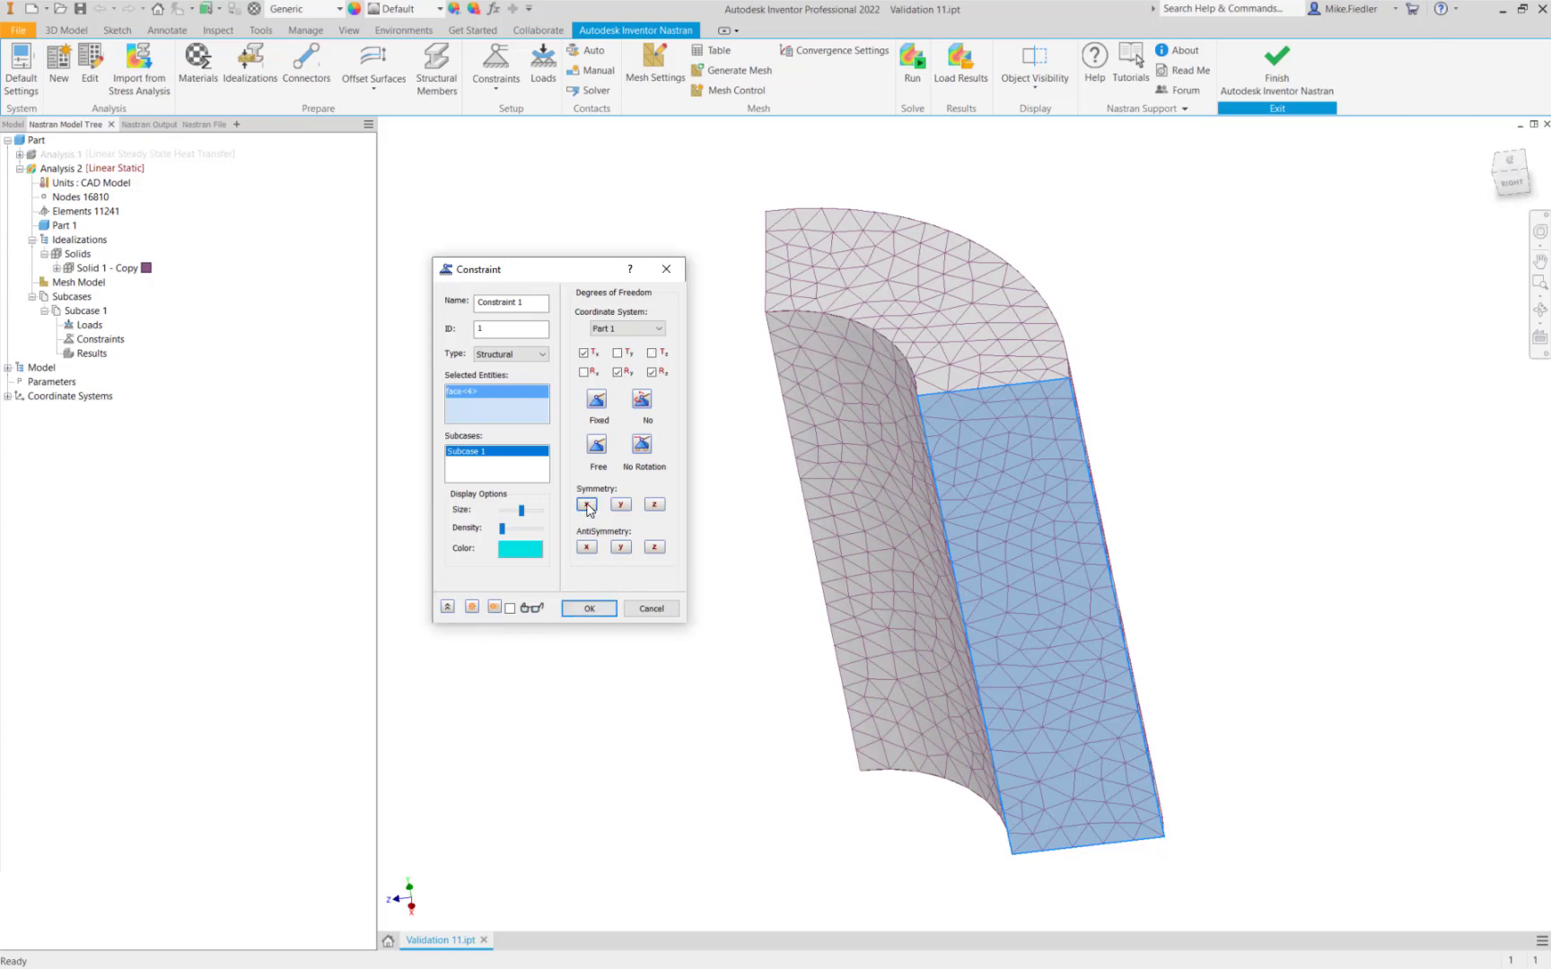
{"action": "left_click", "coordinate": [589, 609]}
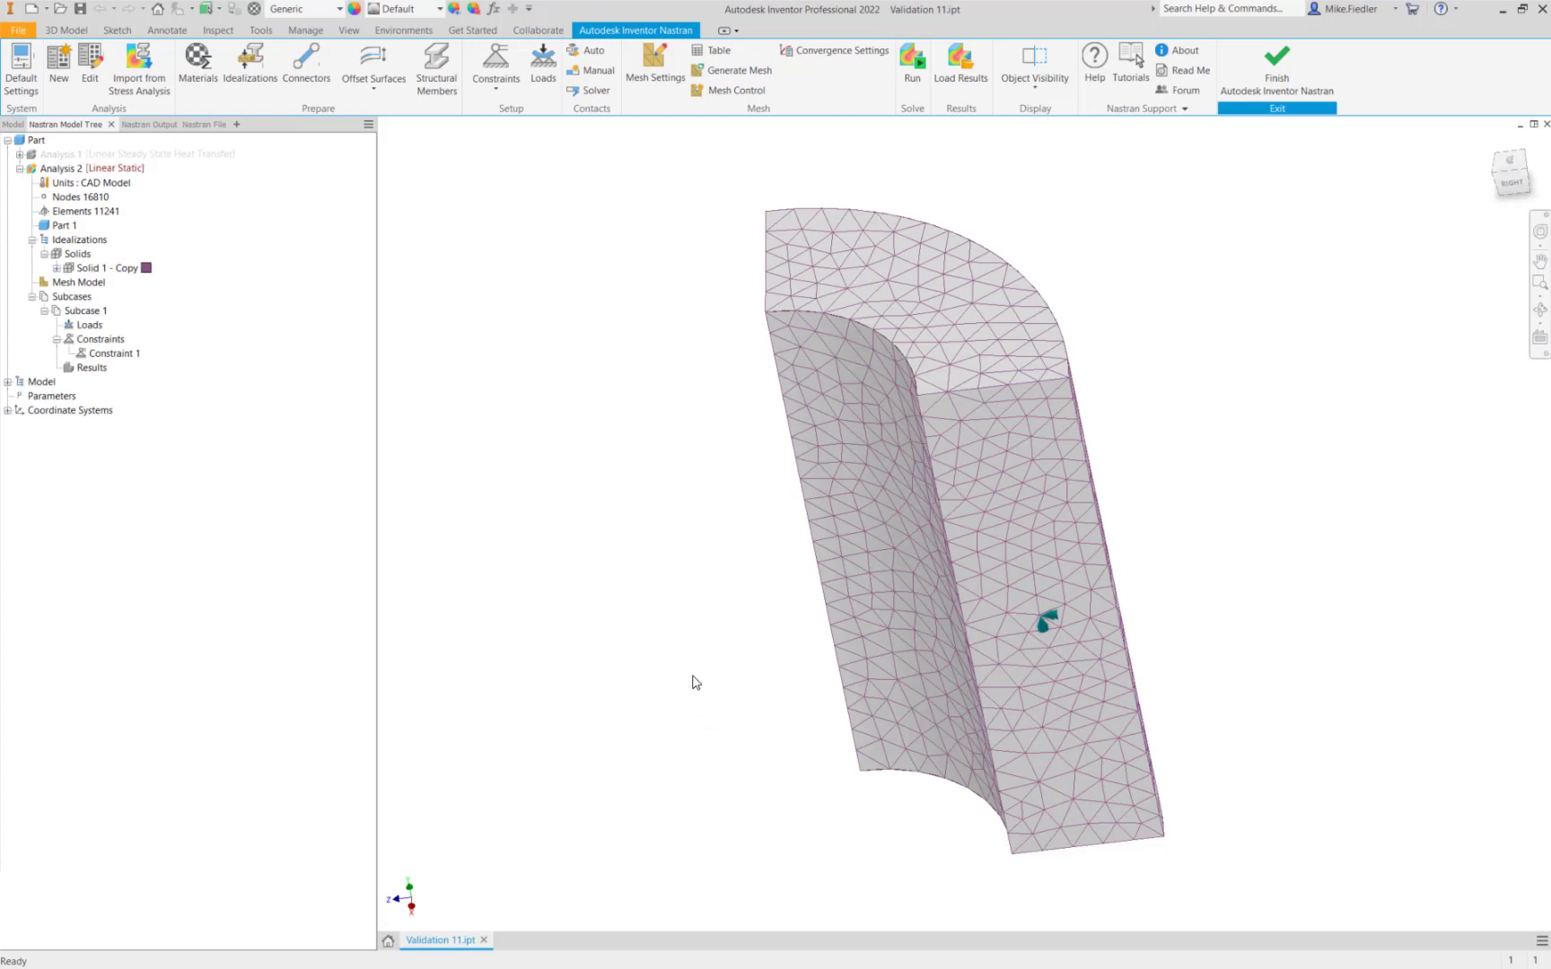
Add Constraint 2 with z-symmetry on the left flat cut face
{"action": "middle_click_drag", "start_coordinate": [693, 674], "coordinate": [762, 697], "text": "shift"}
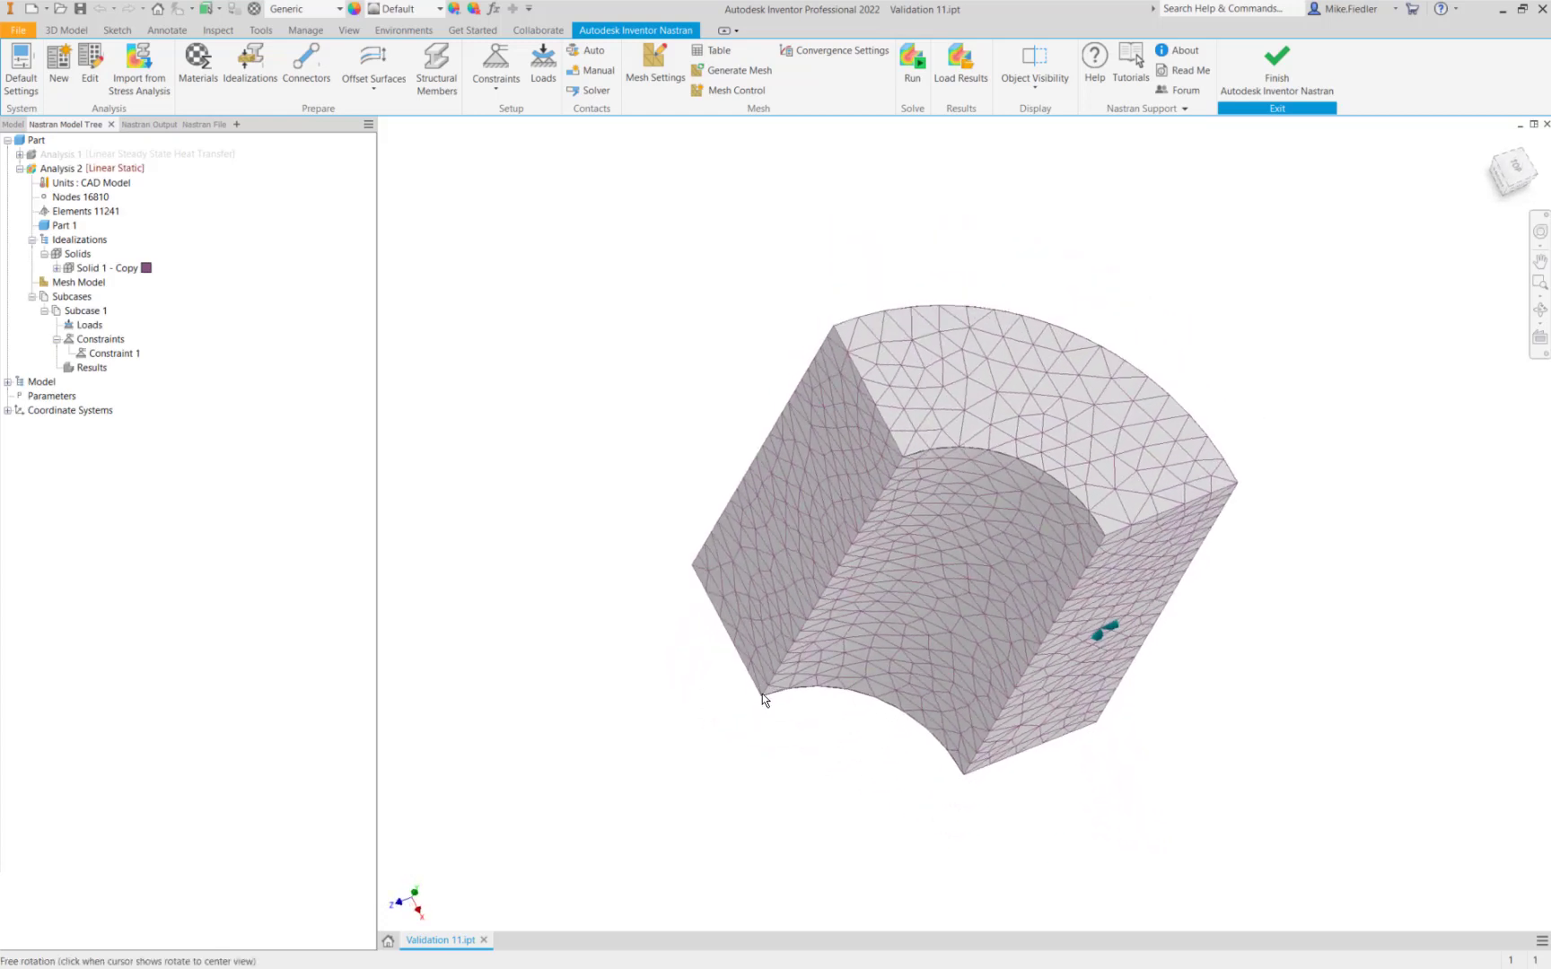
{"action": "left_click", "coordinate": [500, 72]}
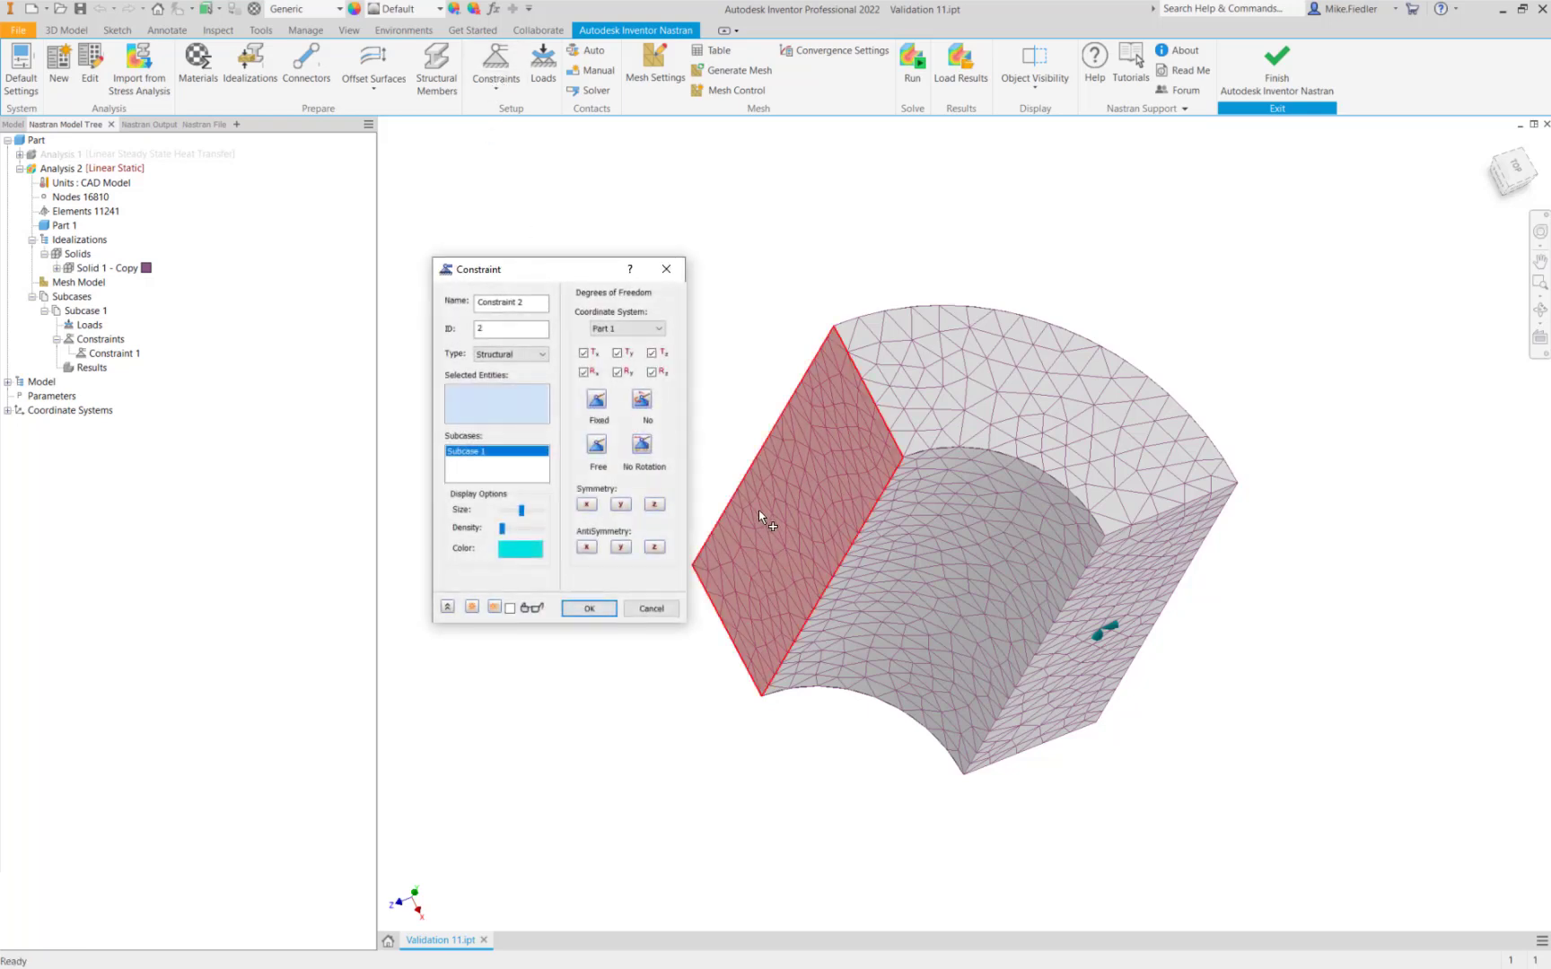
{"action": "left_click", "coordinate": [795, 520]}
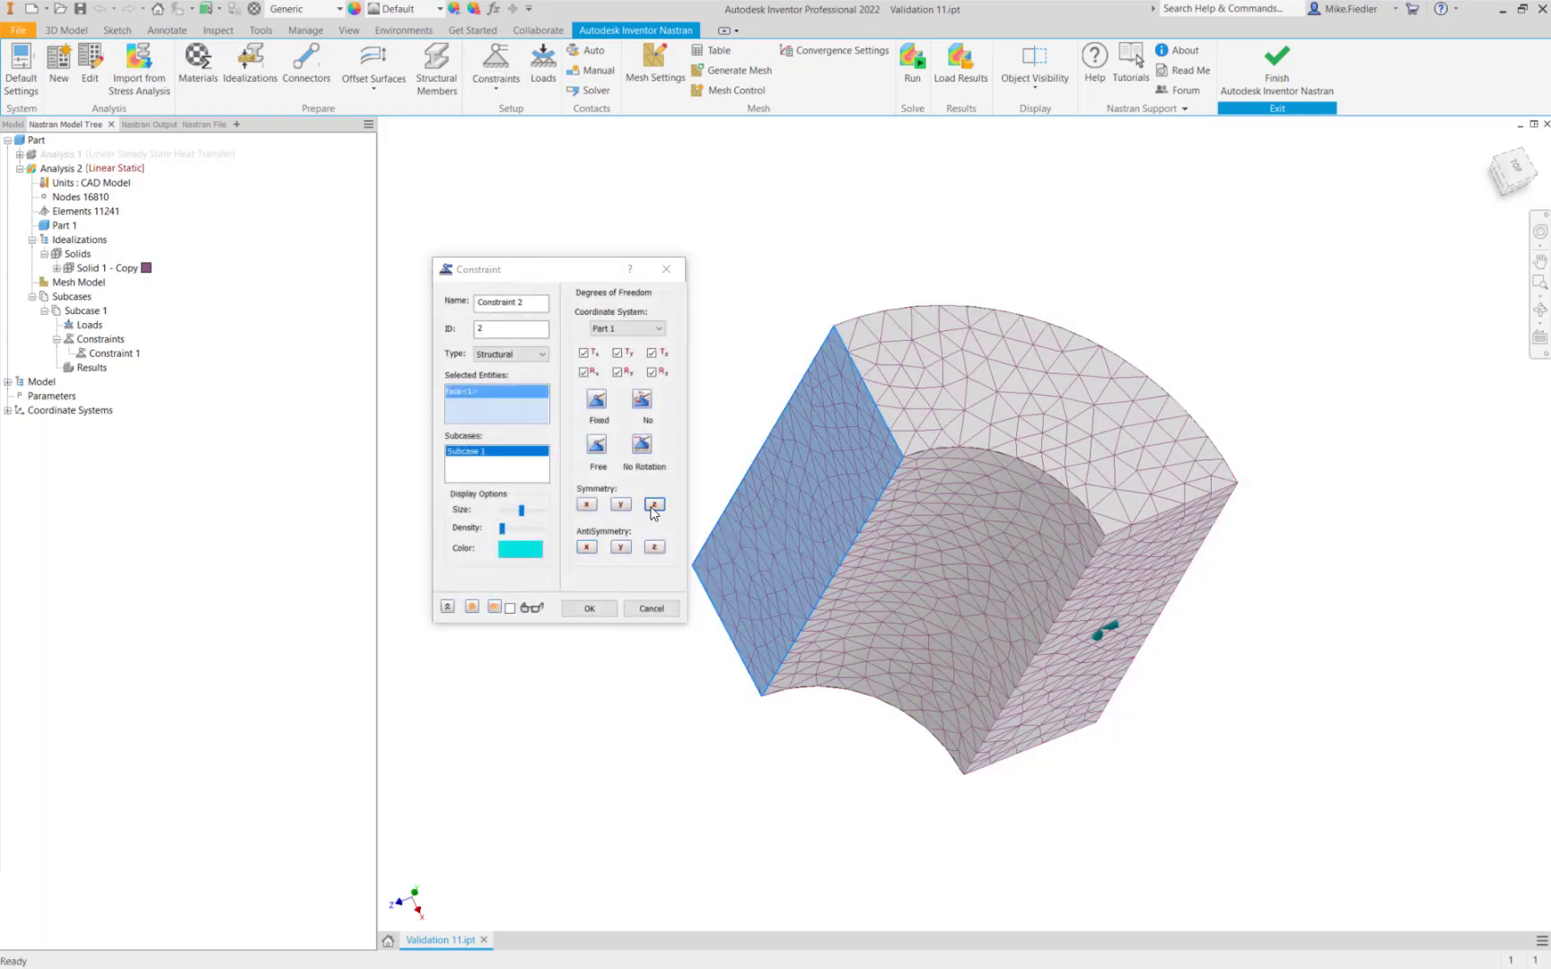
{"action": "left_click", "coordinate": [584, 353]}
{"action": "left_click", "coordinate": [617, 353]}
{"action": "left_click", "coordinate": [652, 371]}
{"action": "left_click", "coordinate": [593, 610]}
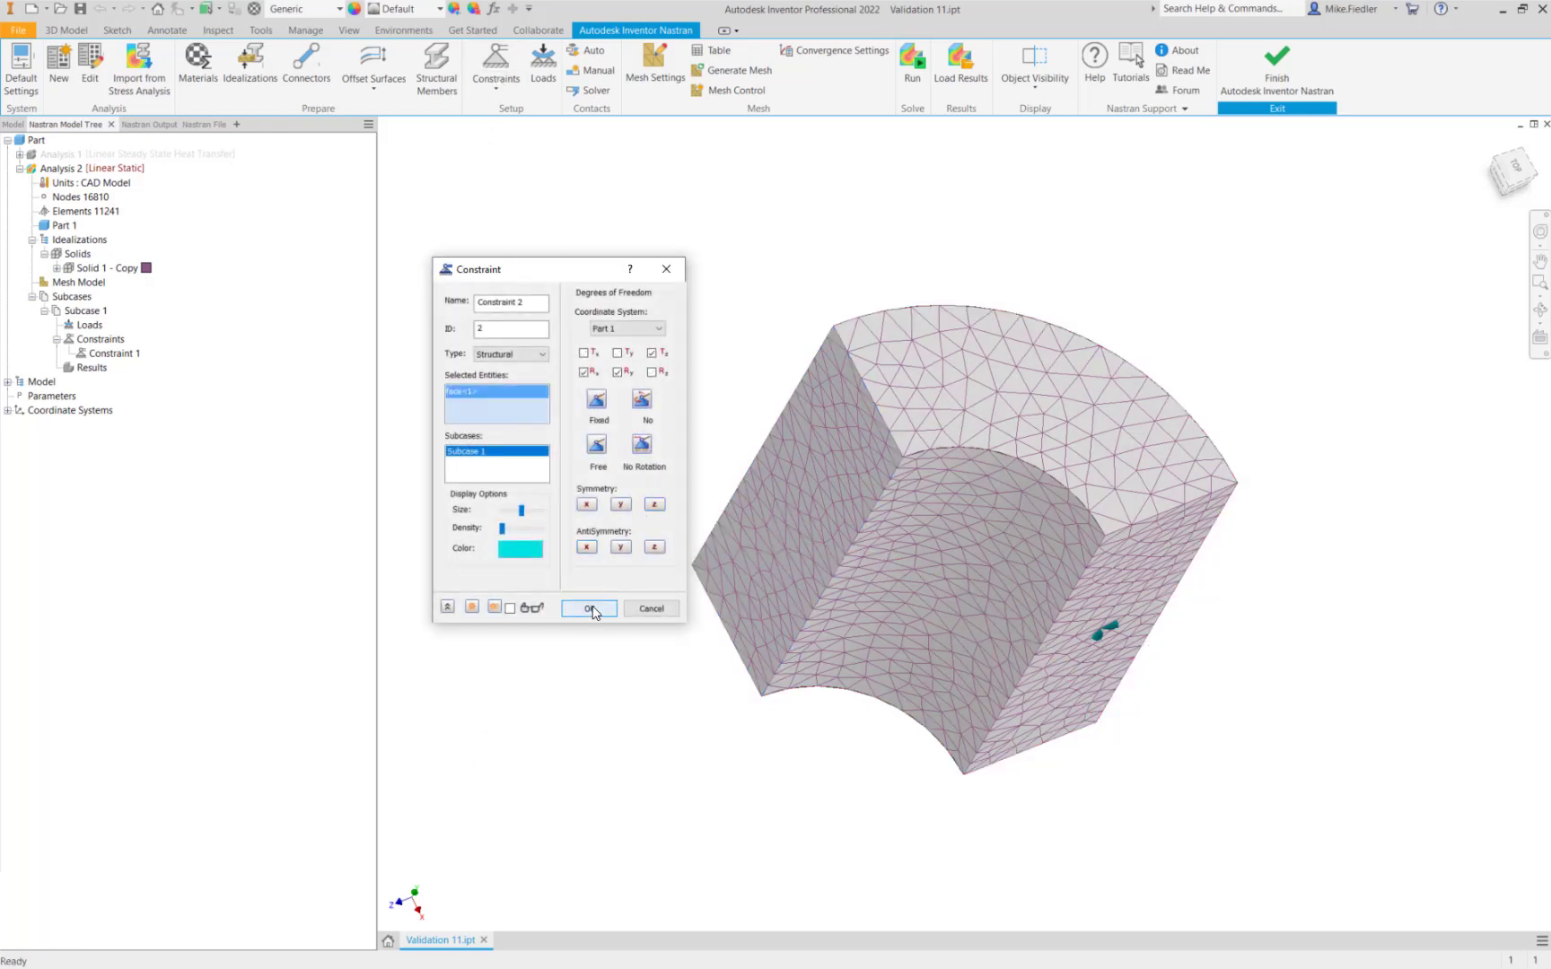
Add Constraint 3 with y-symmetry on the bottom face
{"action": "middle_click_drag", "start_coordinate": [735, 810], "coordinate": [734, 651], "text": "shift"}
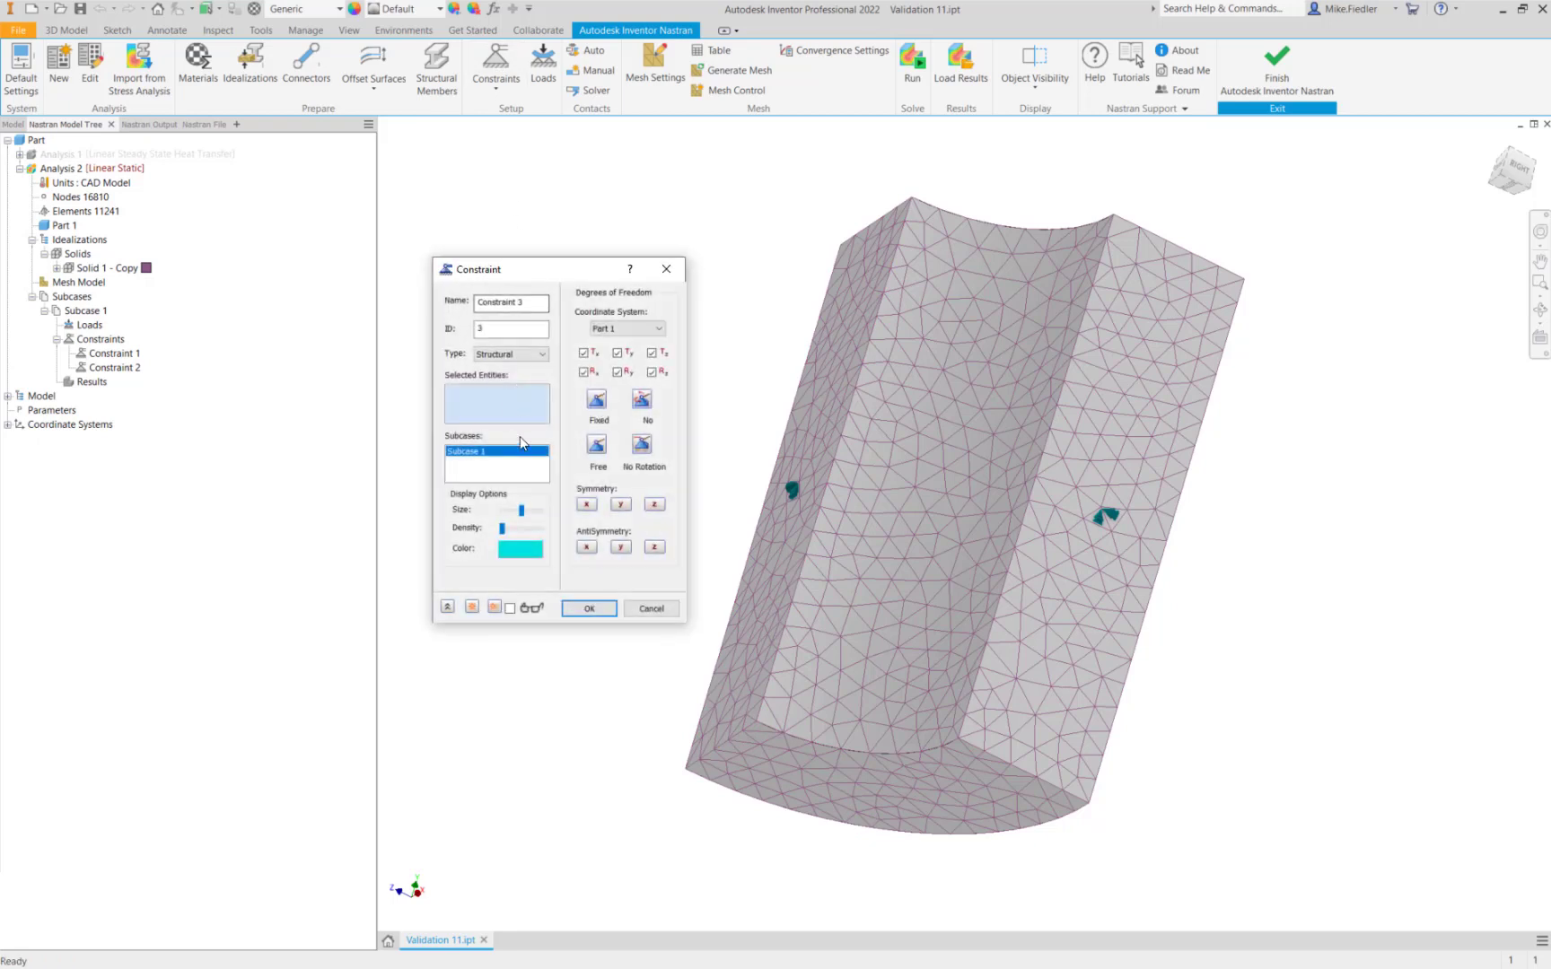
{"action": "left_click", "coordinate": [620, 505]}
{"action": "left_click", "coordinate": [831, 801]}
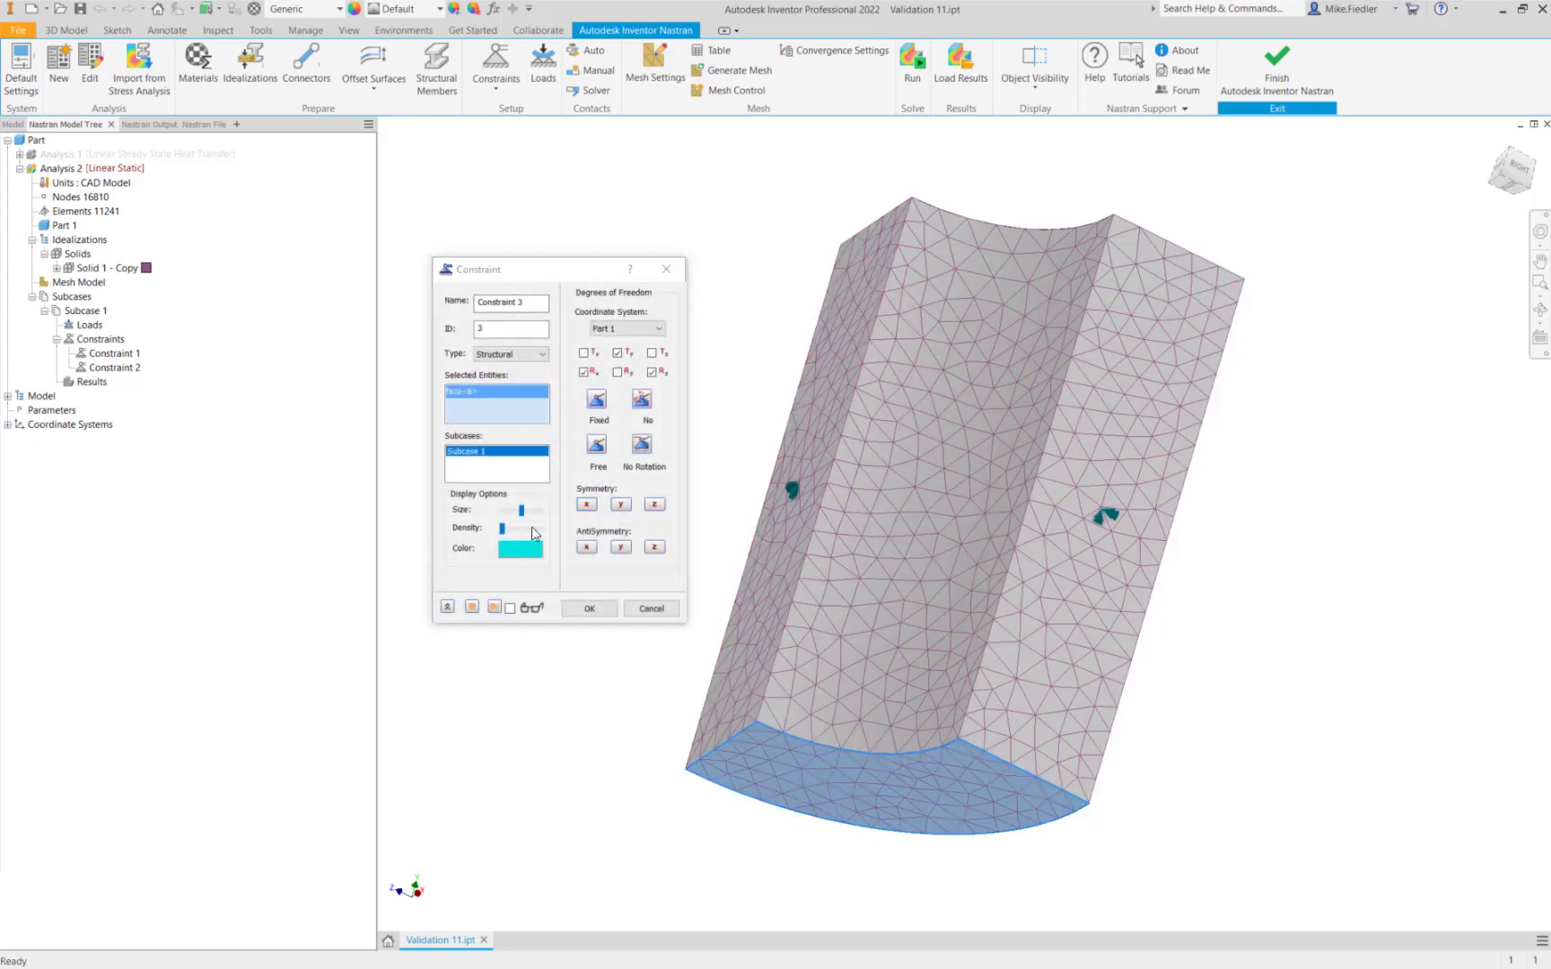
{"action": "left_click", "coordinate": [589, 610]}
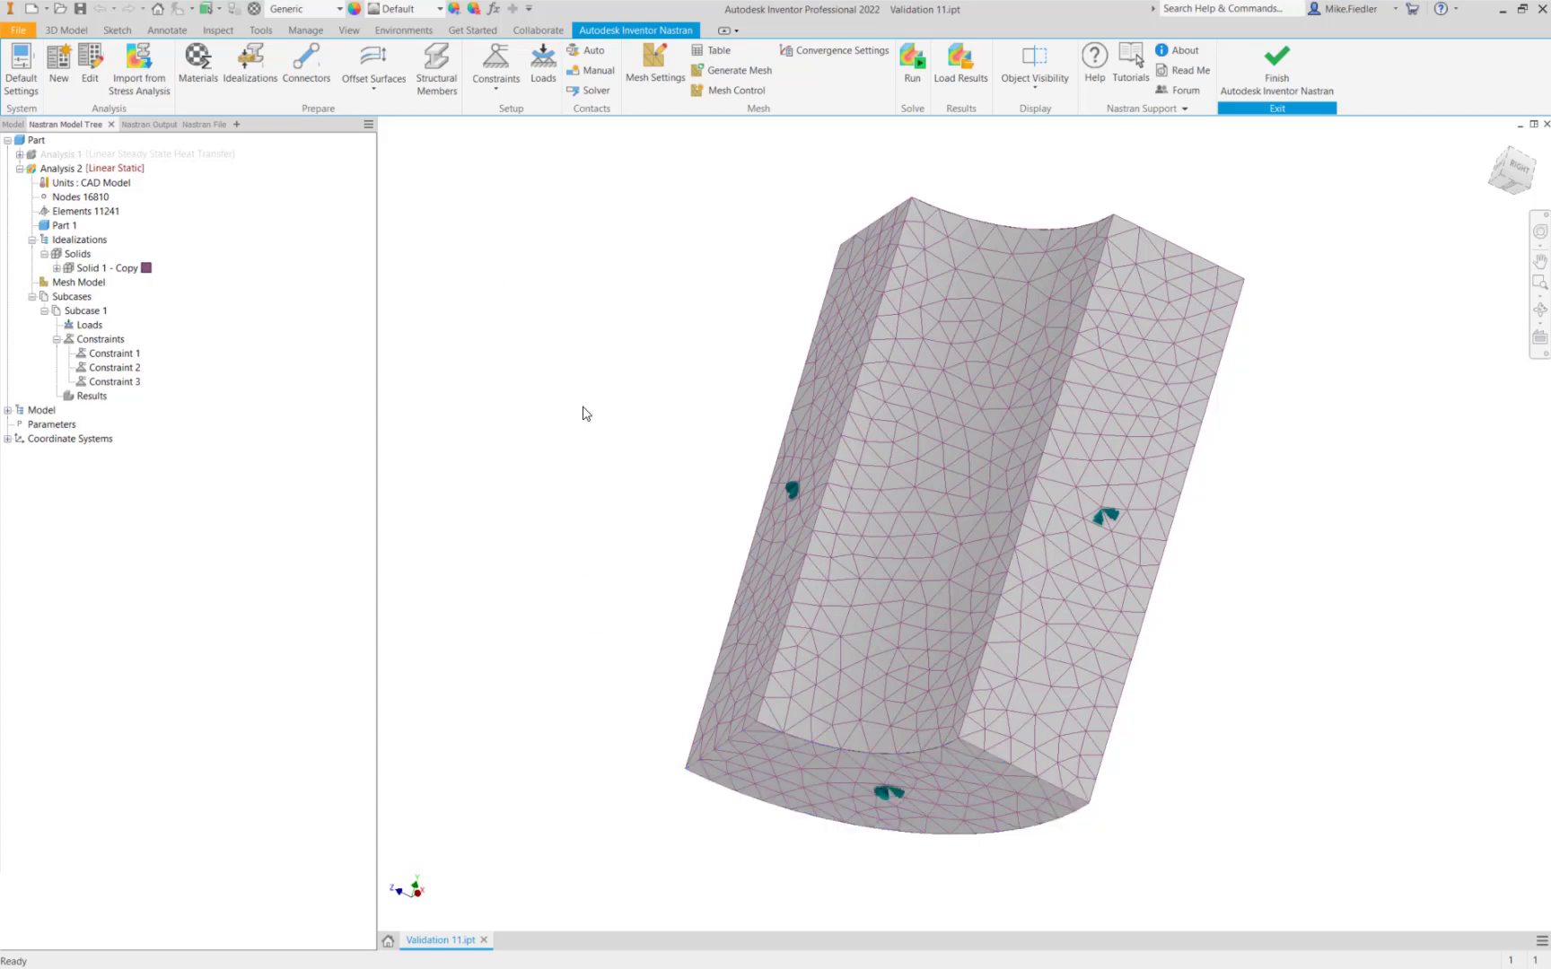
Create a new load and set its type to From Output
{"action": "middle_click_drag", "start_coordinate": [760, 305], "coordinate": [696, 375], "text": "shift"}
{"action": "left_click", "coordinate": [539, 72]}
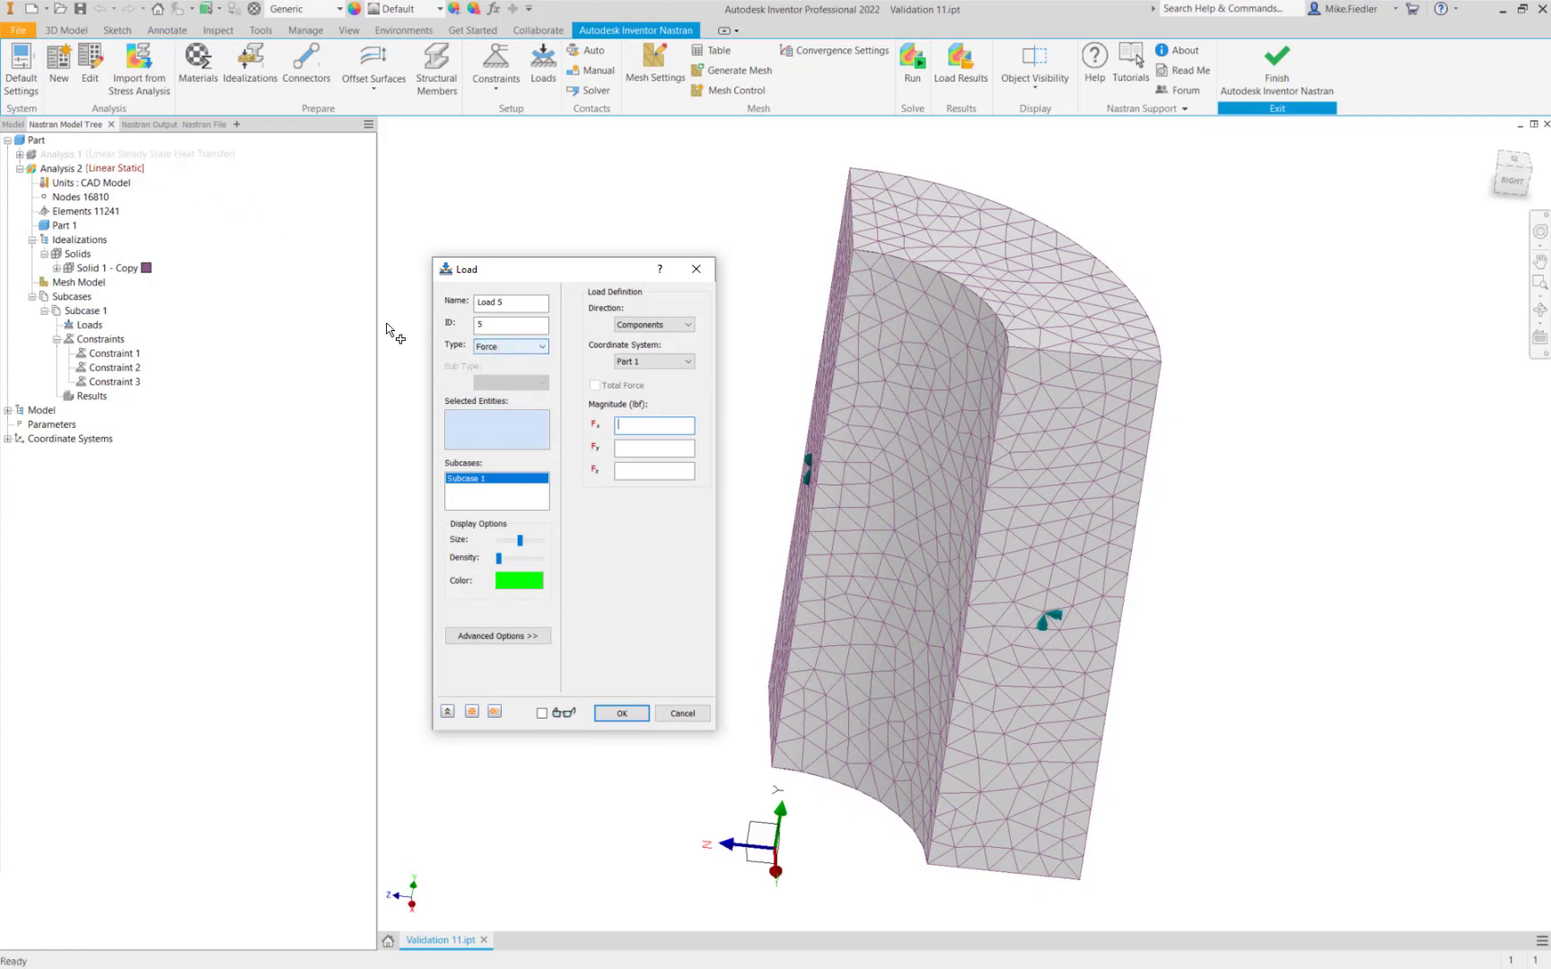
{"action": "left_click", "coordinate": [536, 348]}
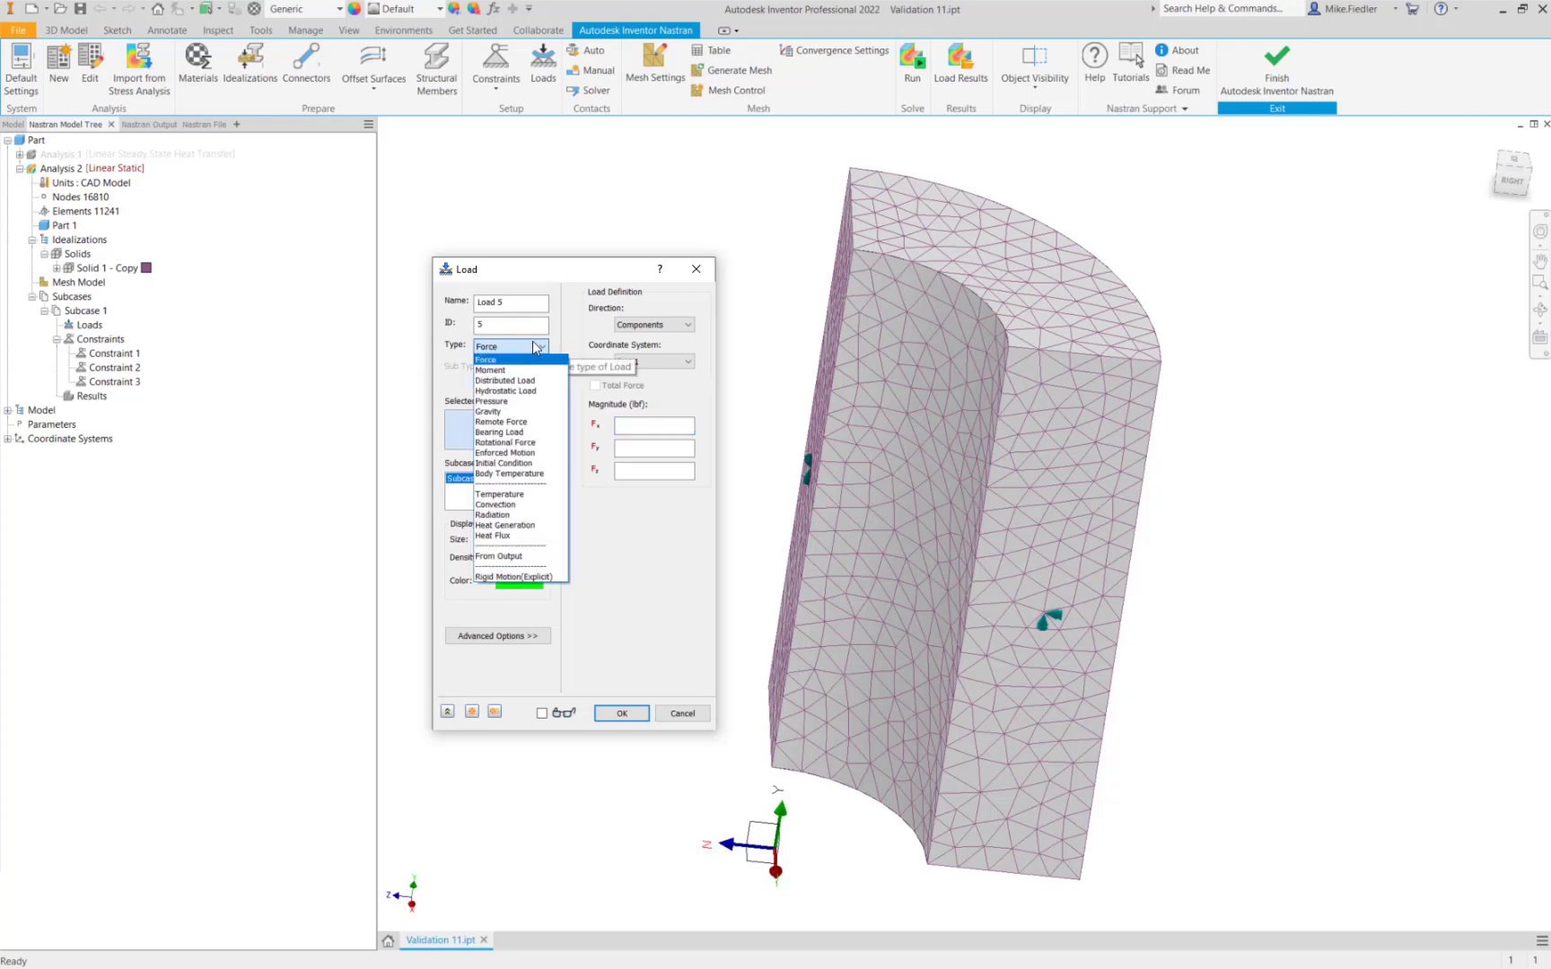
{"action": "left_click", "coordinate": [515, 558]}
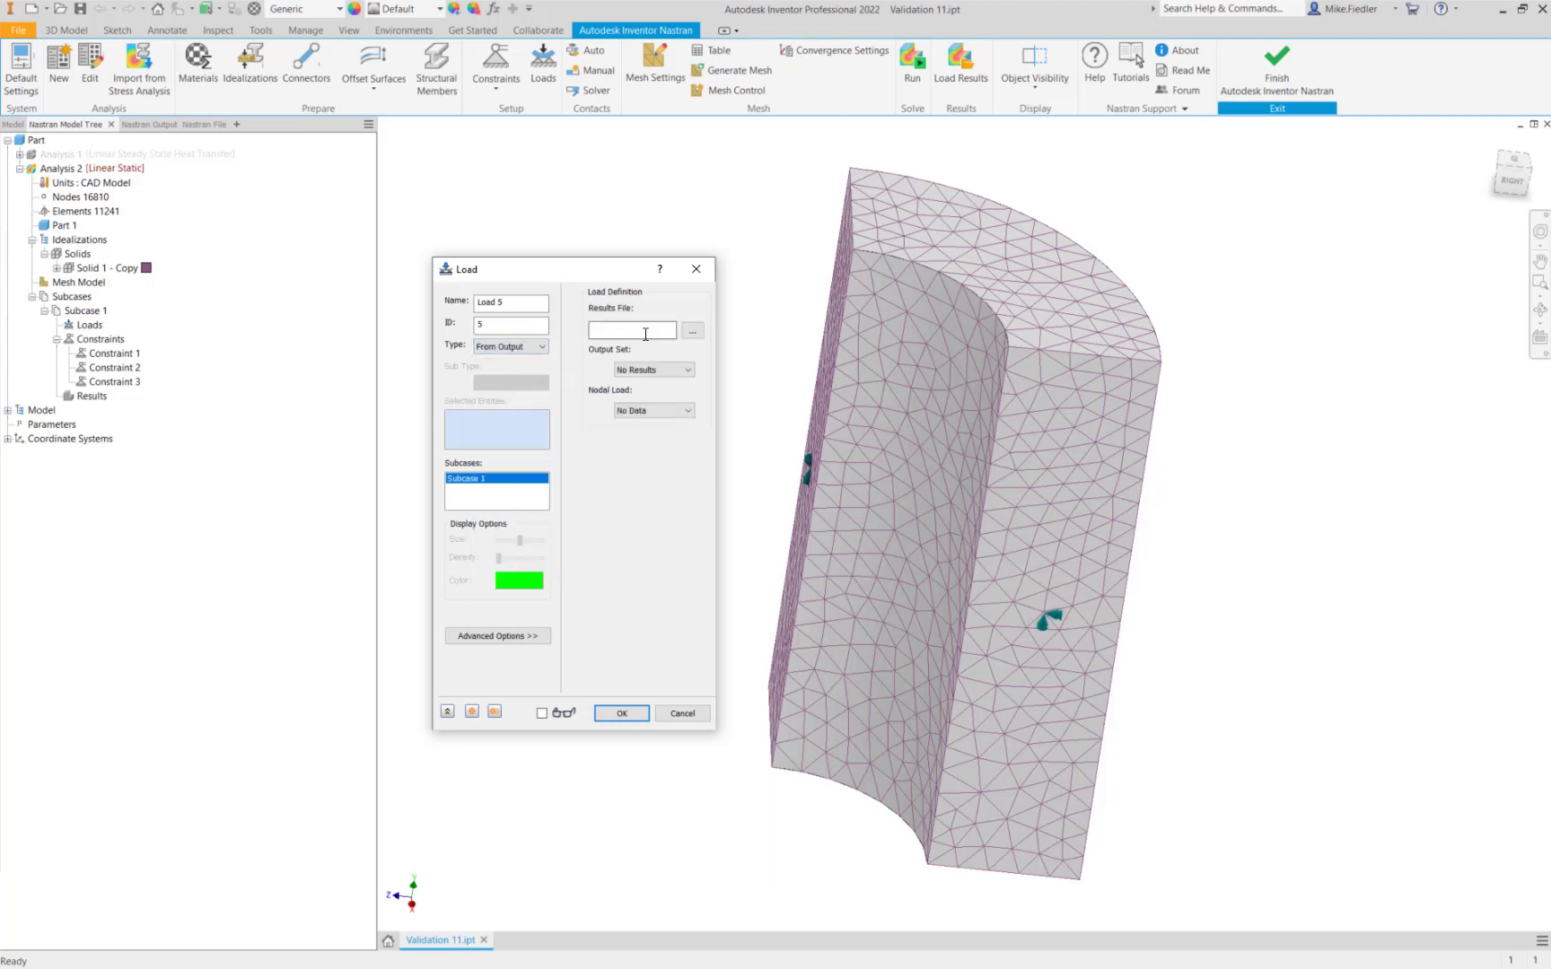
Browse for the results file through TechStorage > AVEs > Inventor to the Validation 11 folder
{"action": "left_click", "coordinate": [693, 334]}
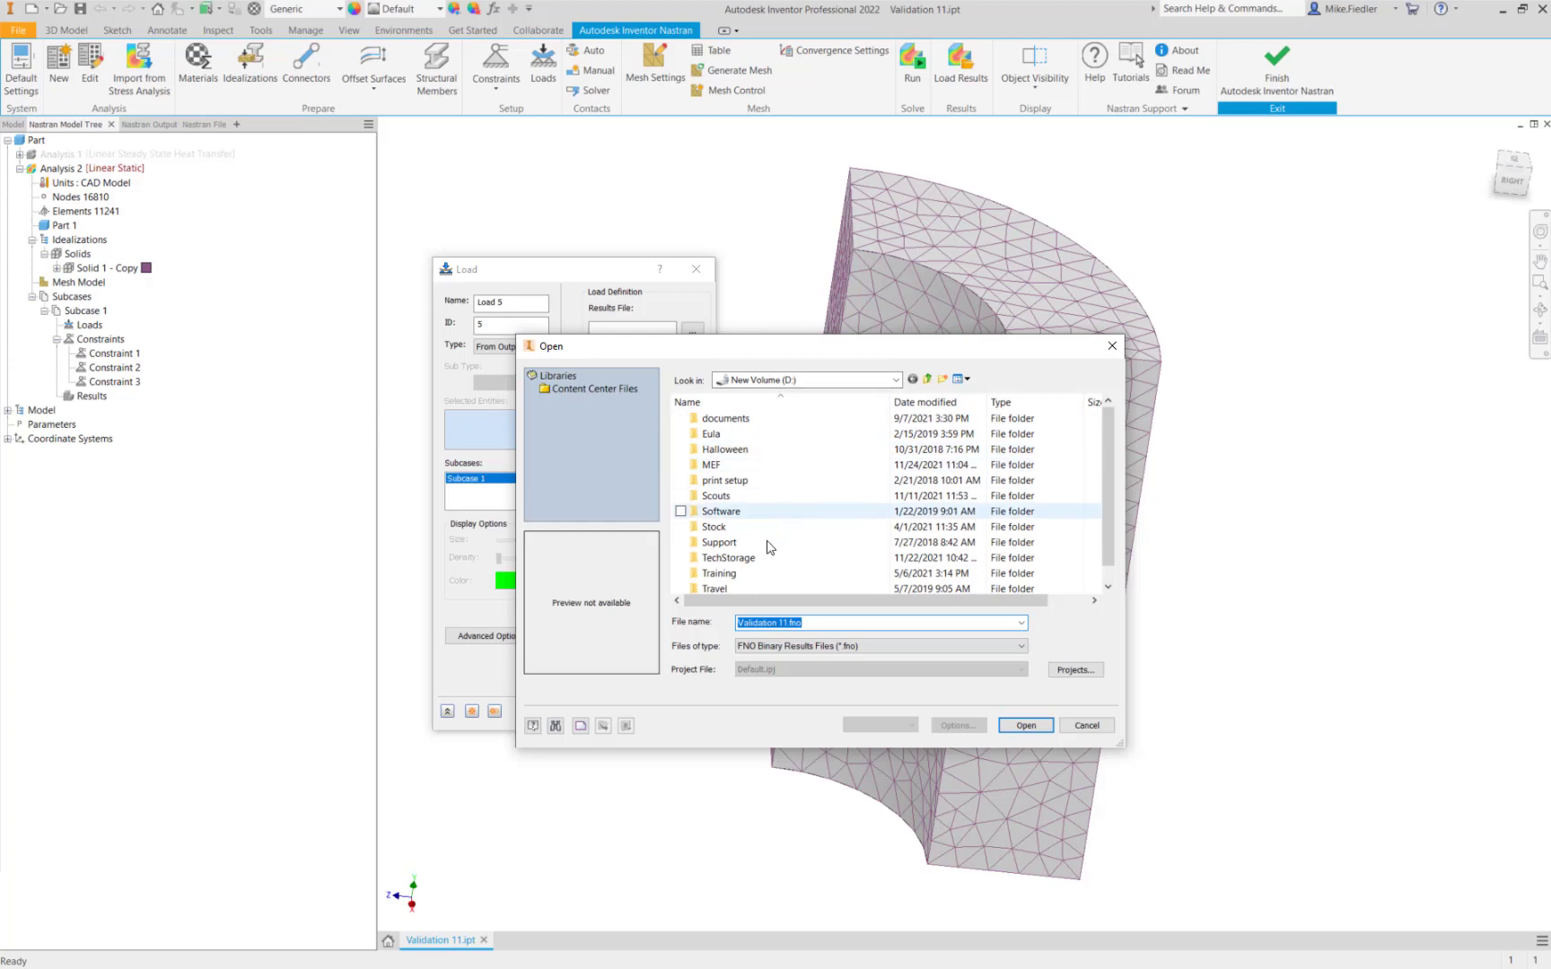
{"action": "double_click", "coordinate": [770, 557]}
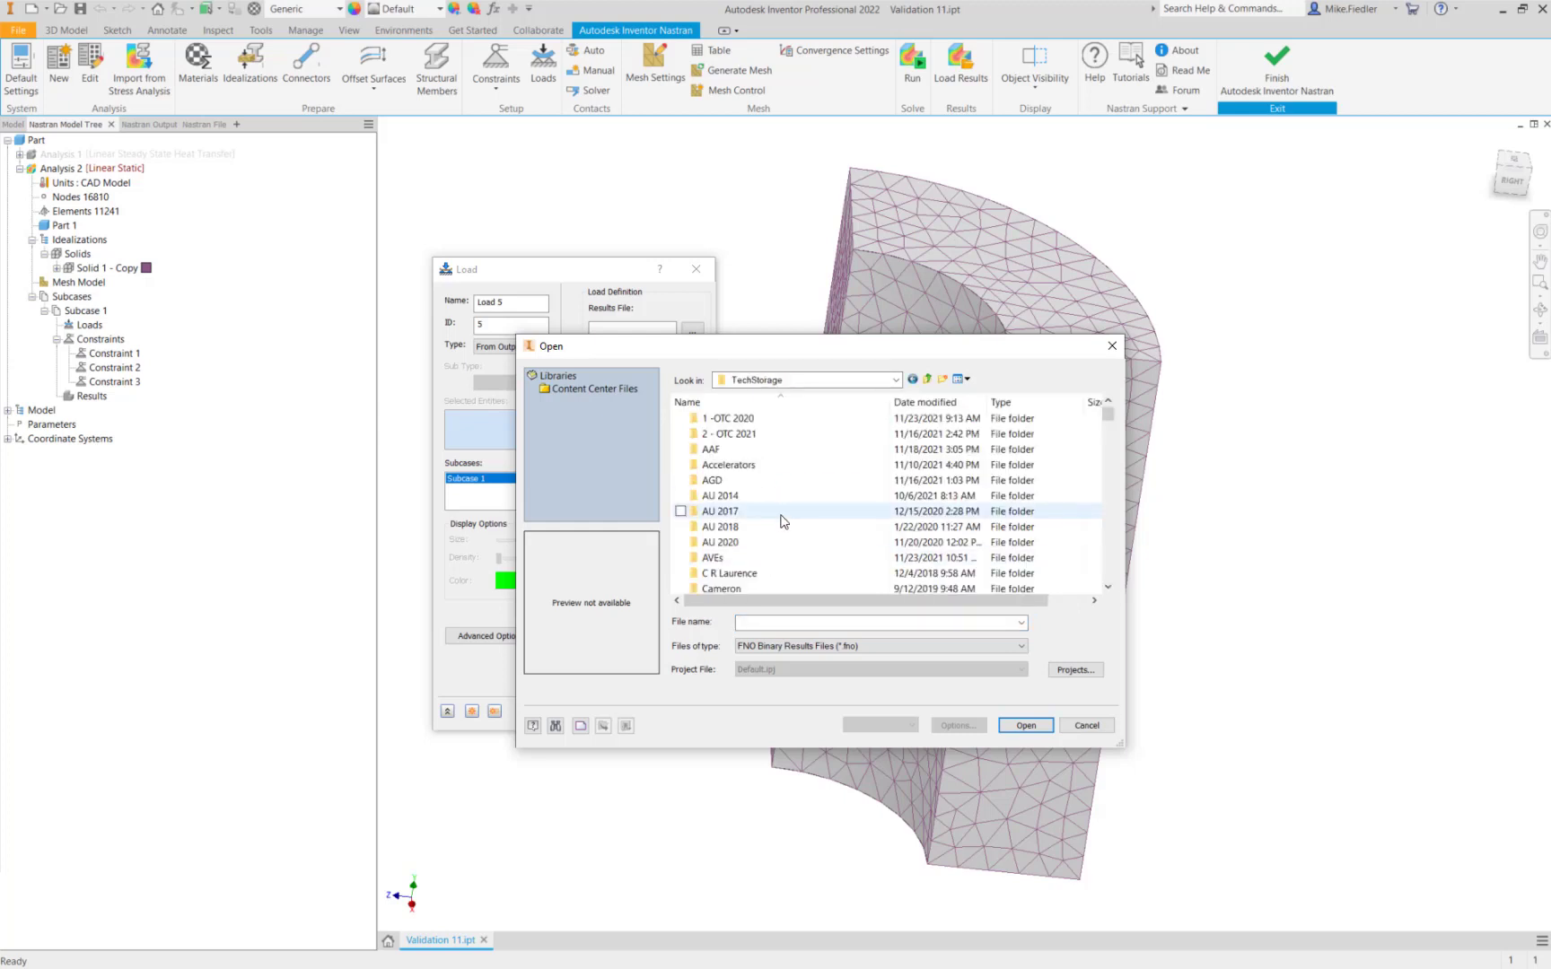
{"action": "double_click", "coordinate": [789, 557]}
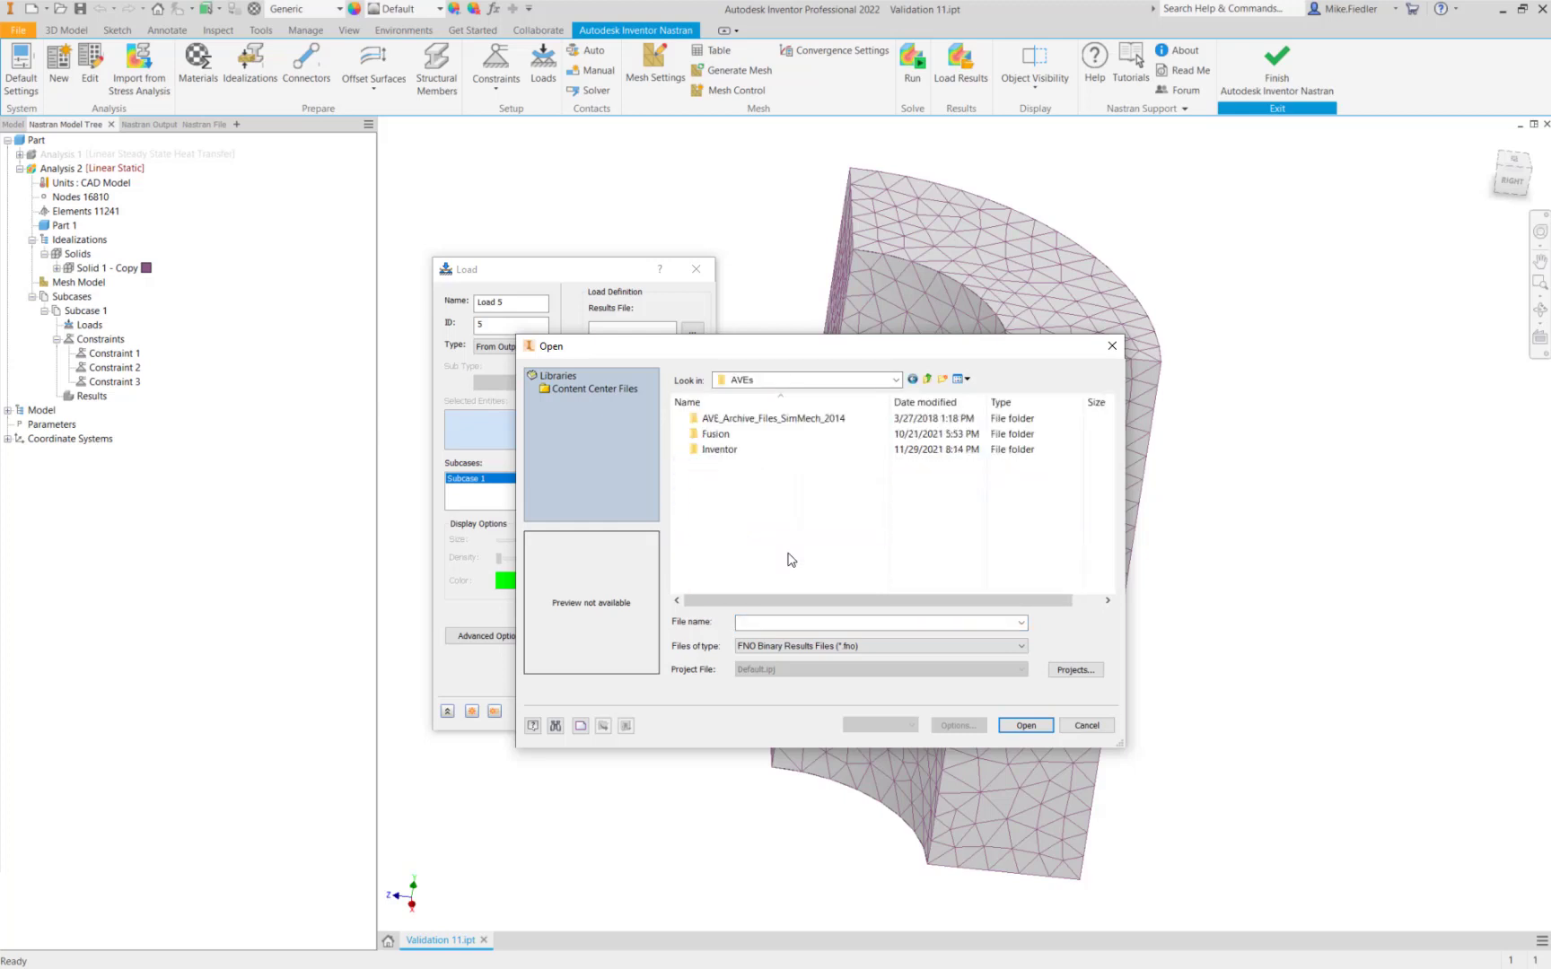
{"action": "double_click", "coordinate": [799, 449]}
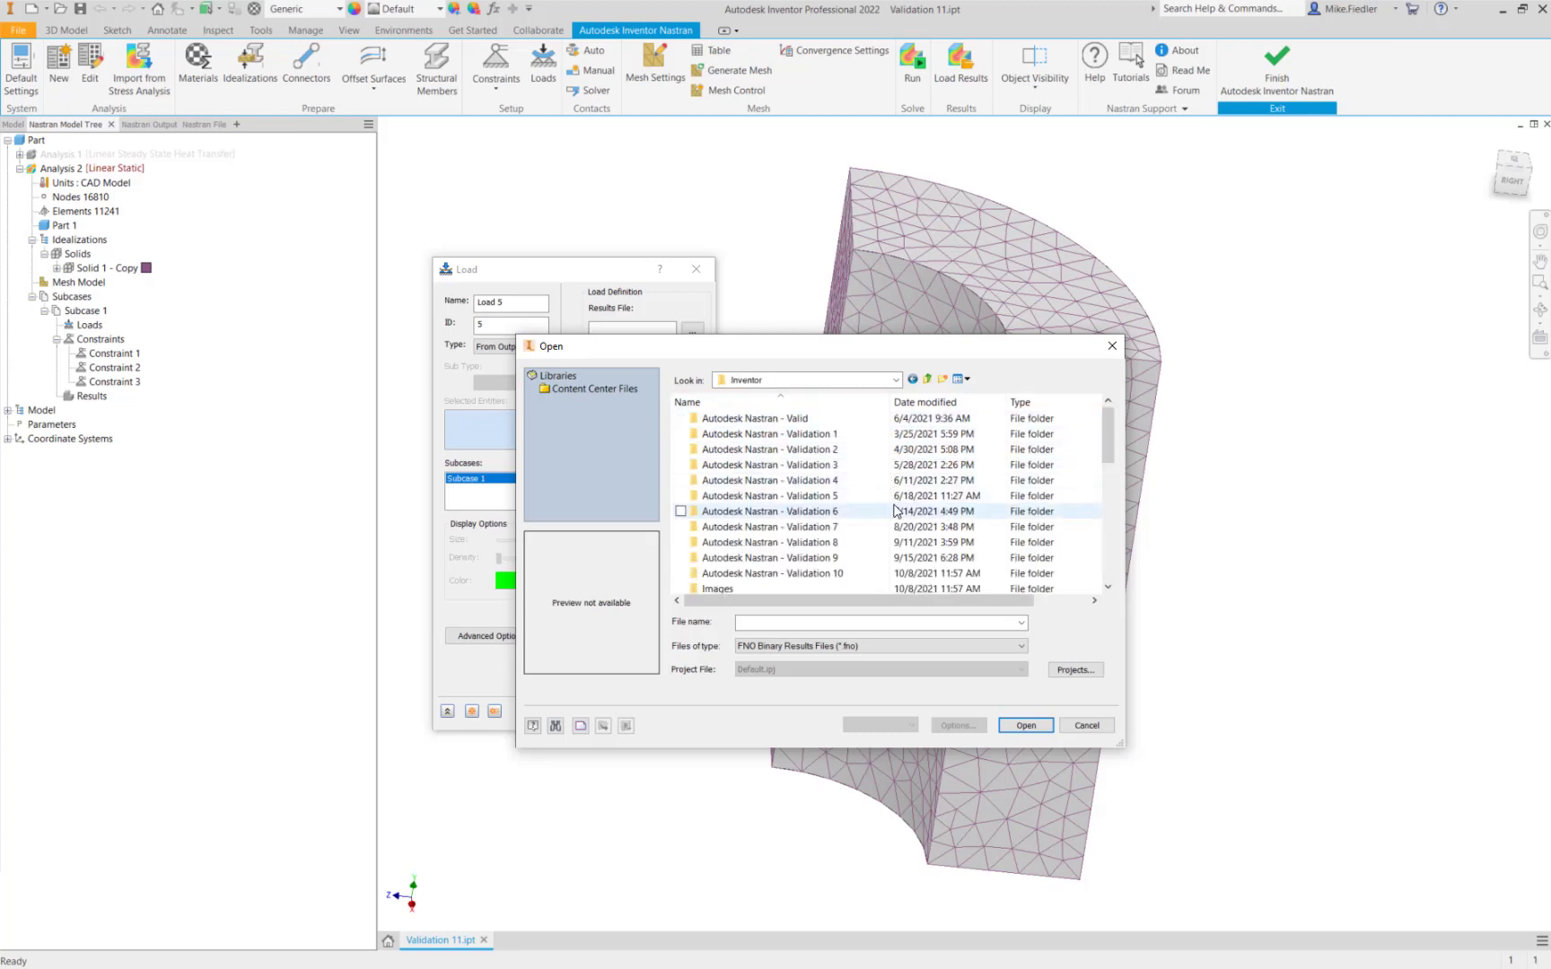
{"action": "scroll", "coordinate": [895, 511], "scroll_direction": "down", "scroll_amount": 1}
{"action": "scroll", "coordinate": [895, 510], "scroll_direction": "up", "scroll_amount": 1}
{"action": "scroll", "coordinate": [895, 511], "scroll_direction": "down", "scroll_amount": 3}
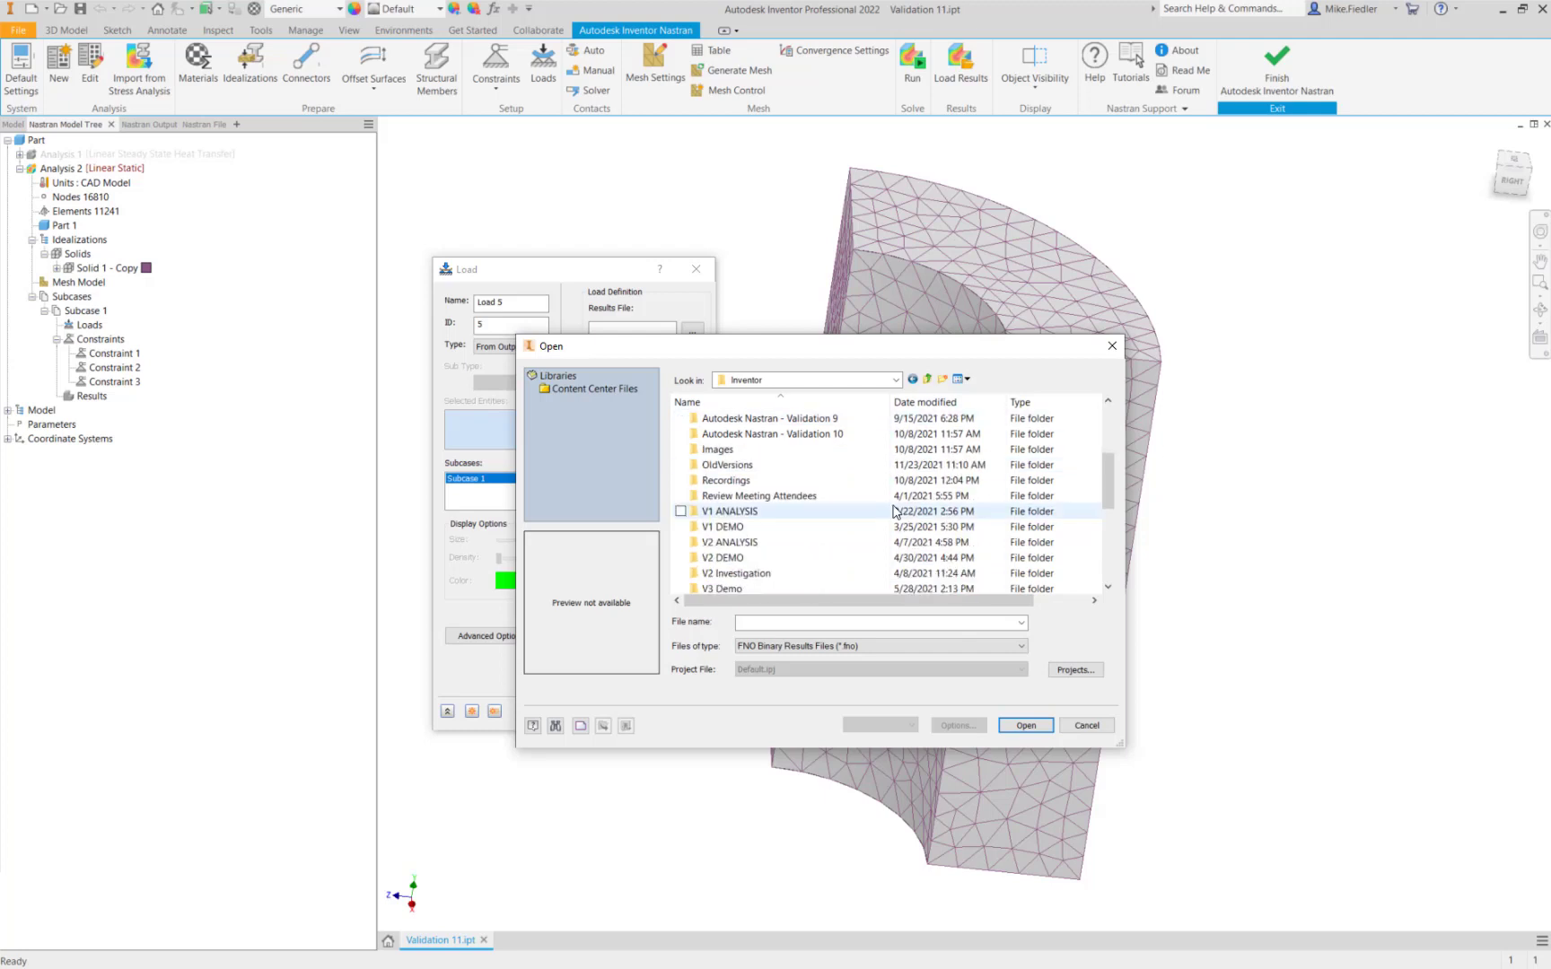
{"action": "scroll", "coordinate": [895, 511], "scroll_direction": "down", "scroll_amount": 1}
{"action": "scroll", "coordinate": [895, 511], "scroll_direction": "down", "scroll_amount": 3}
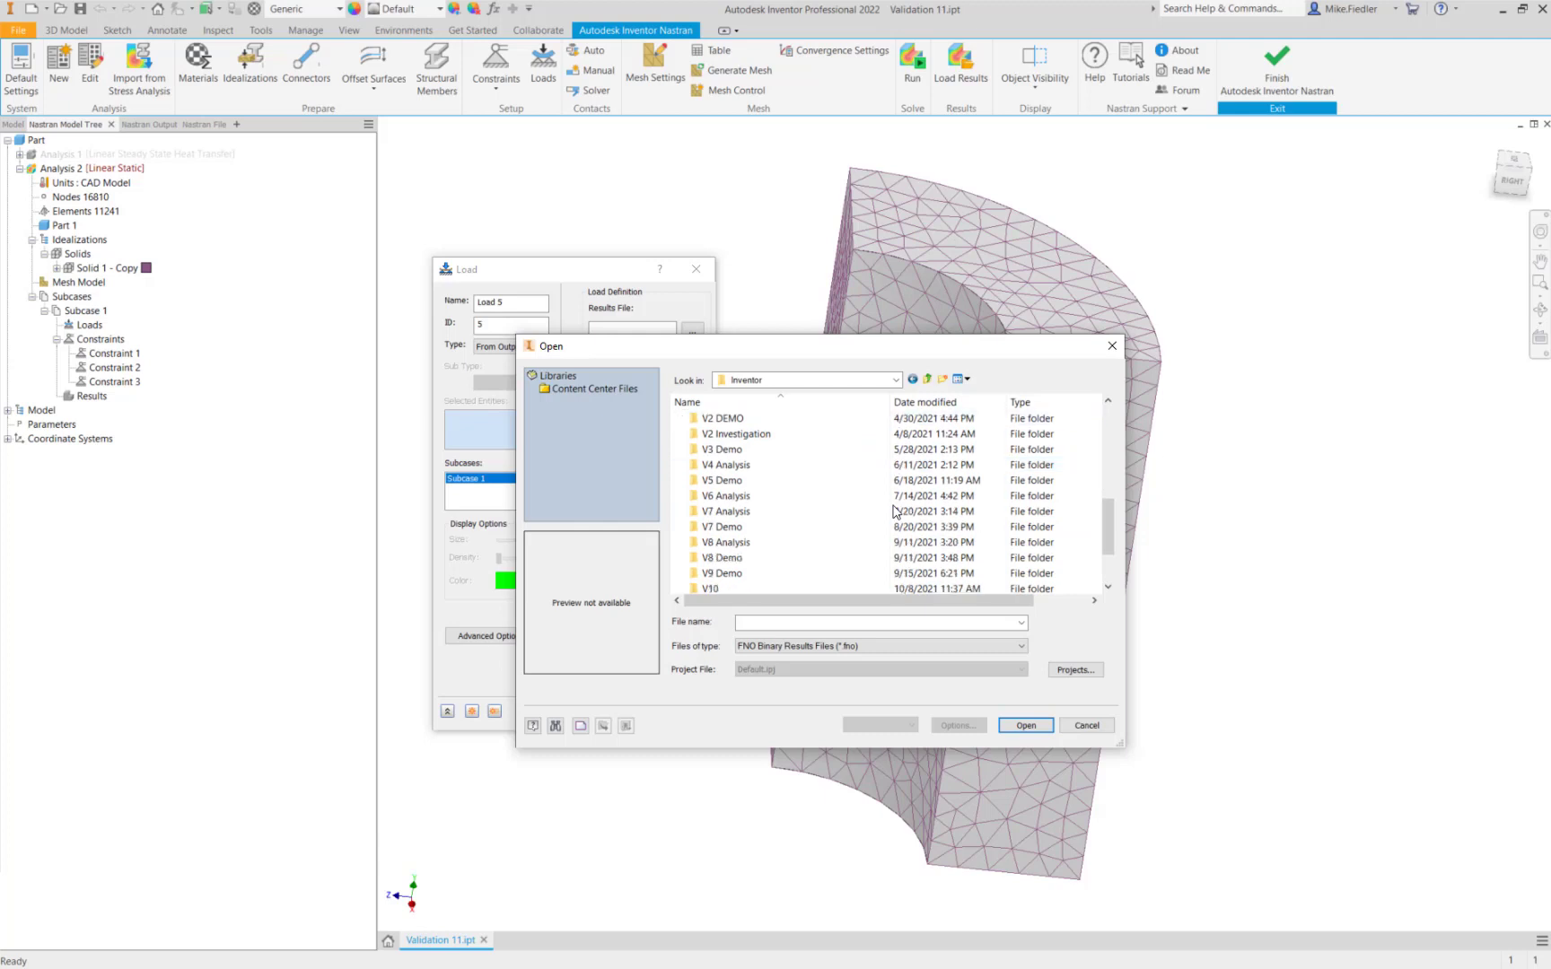
{"action": "double_click", "coordinate": [811, 575]}
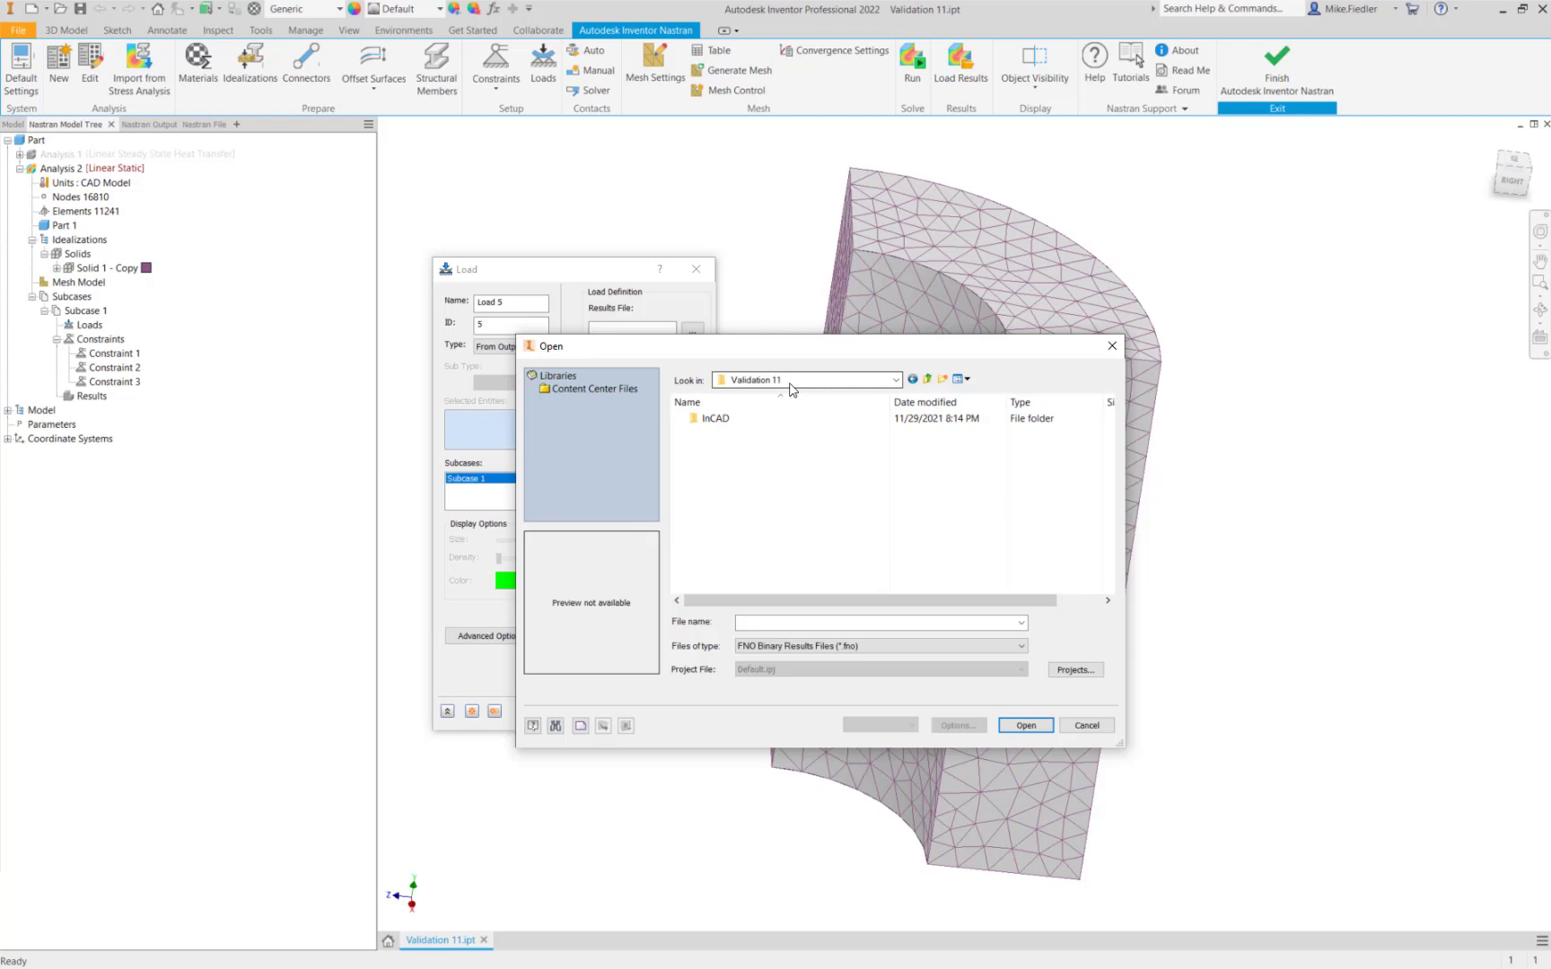
Select the thermal .FNO in InCAD > FEA and create the SUBCASE 1 TEMPERATURE load
{"action": "double_click", "coordinate": [711, 418]}
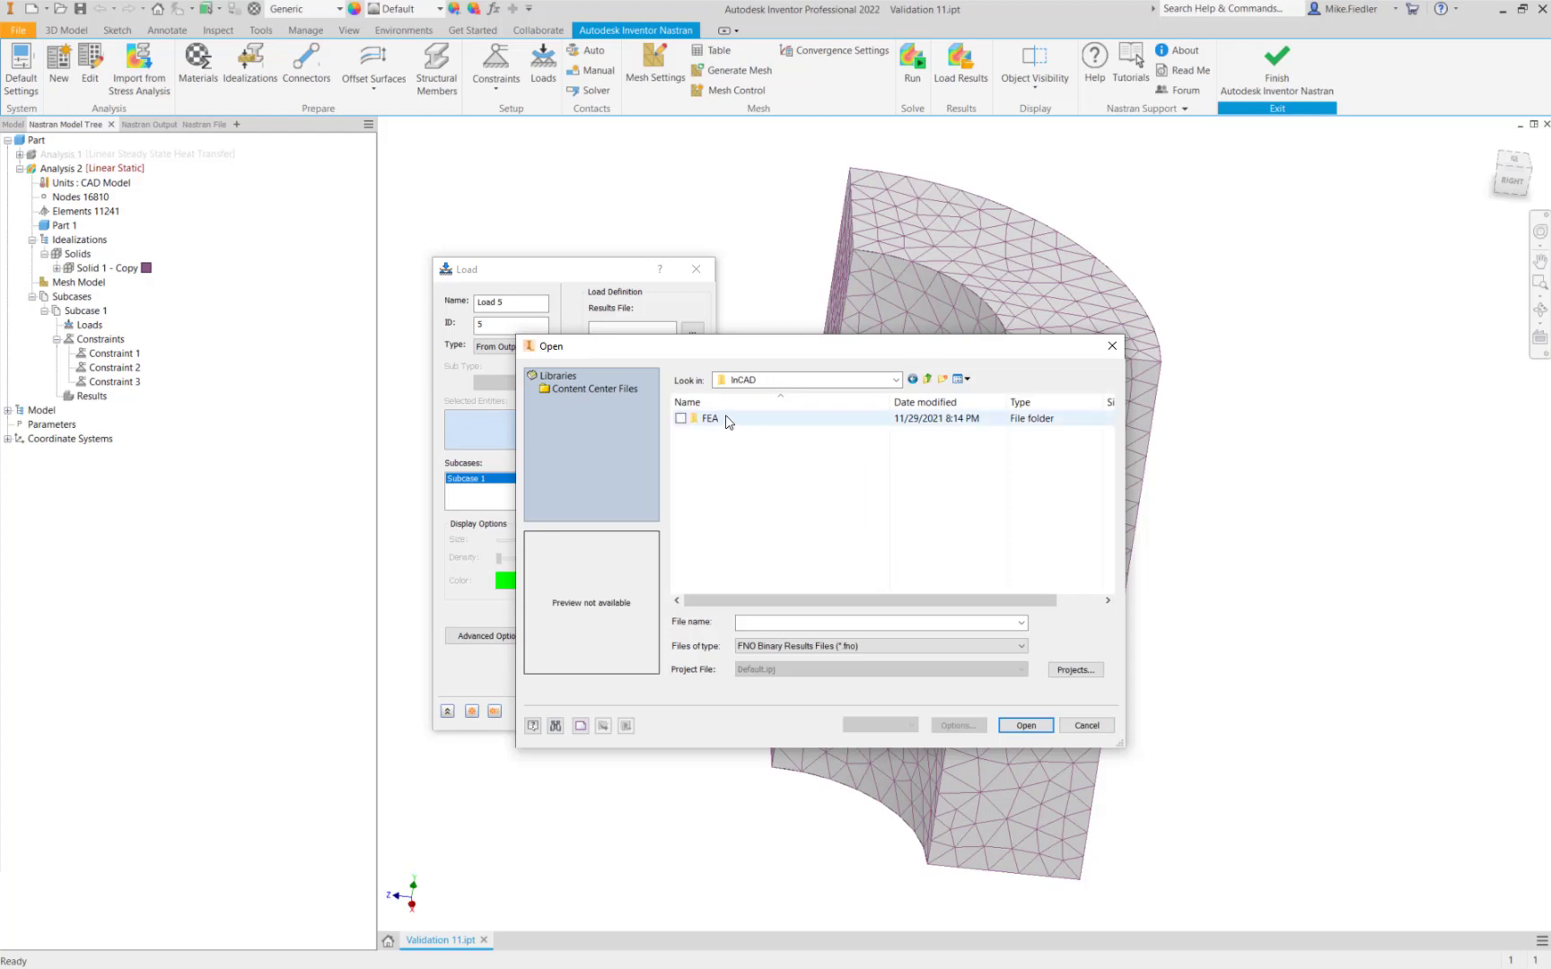
{"action": "double_click", "coordinate": [726, 417]}
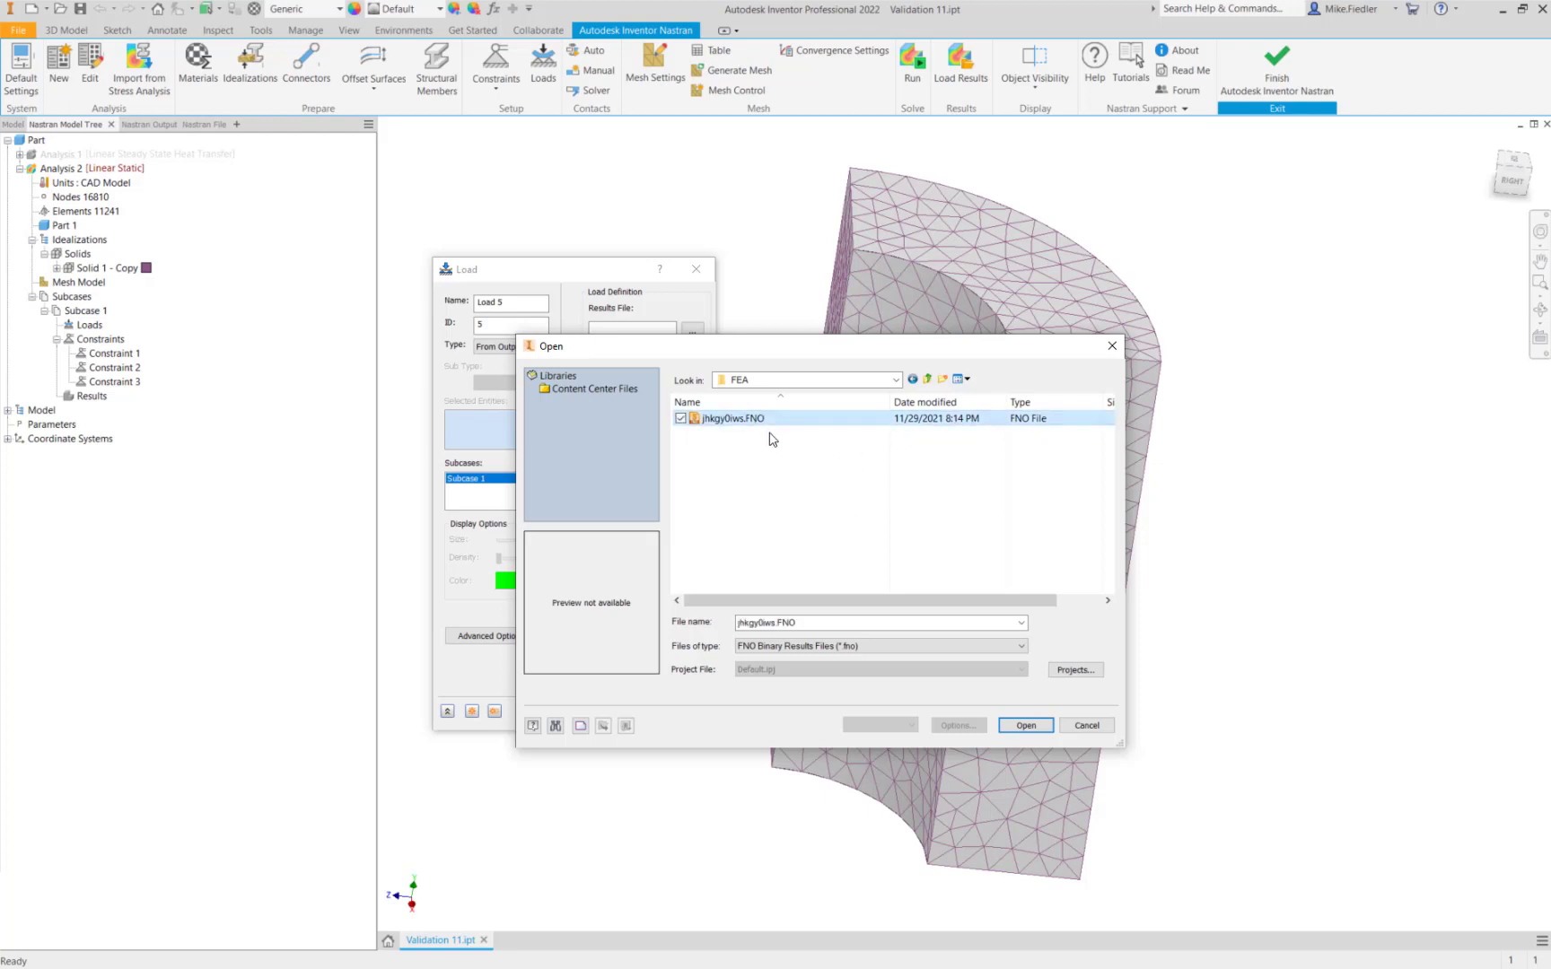
{"action": "left_click", "coordinate": [1026, 725]}
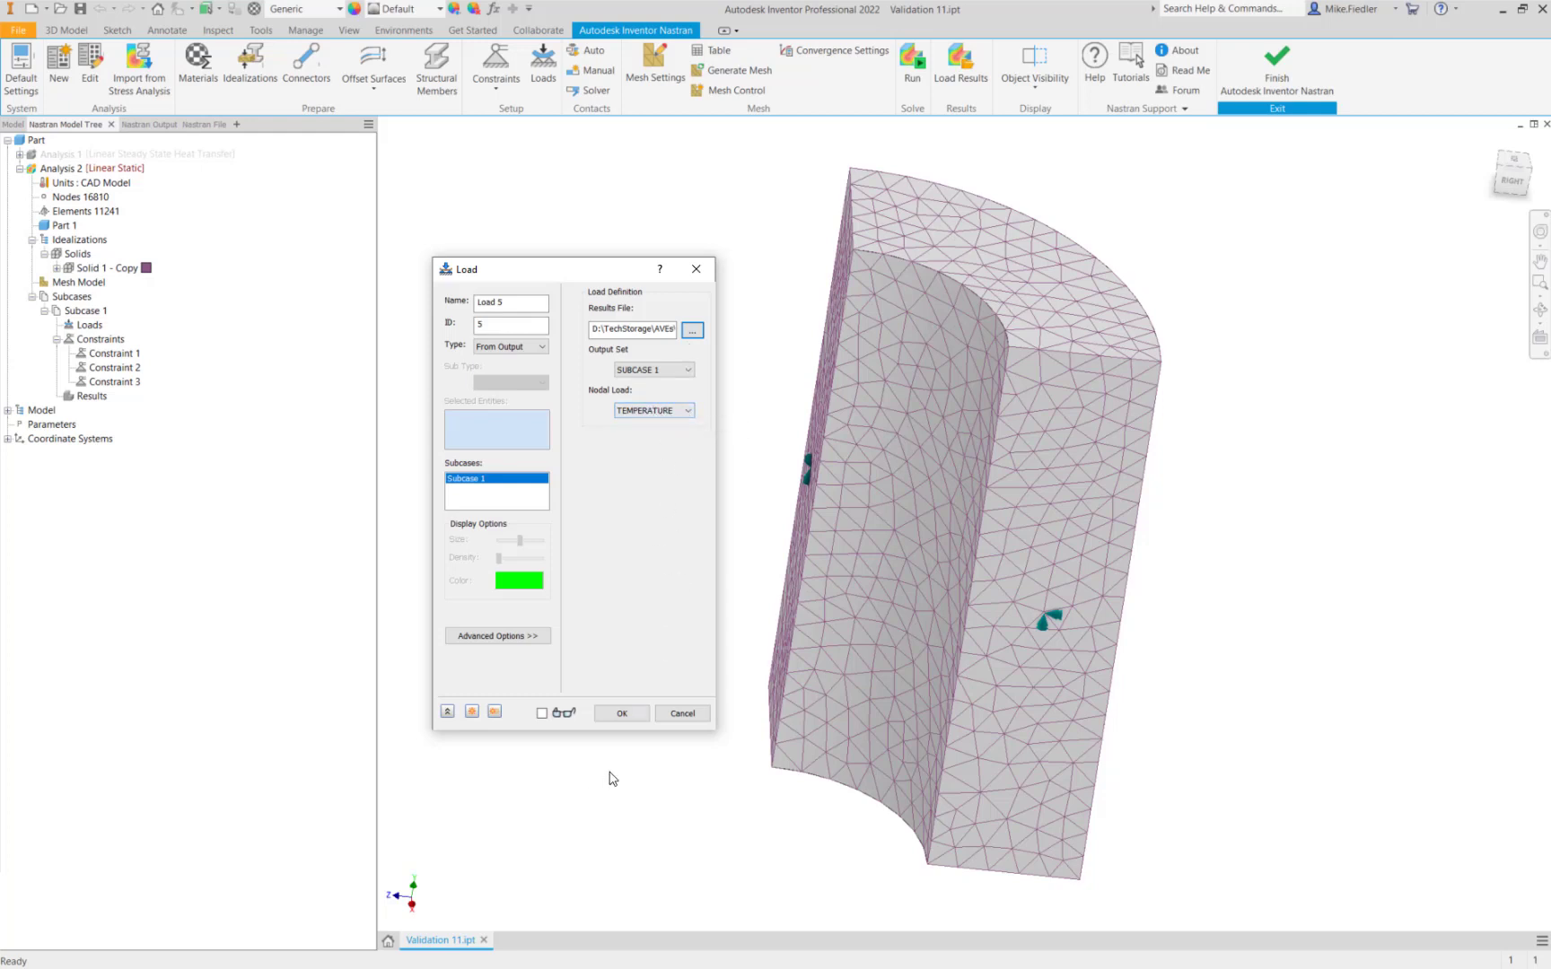
{"action": "left_click", "coordinate": [622, 713]}
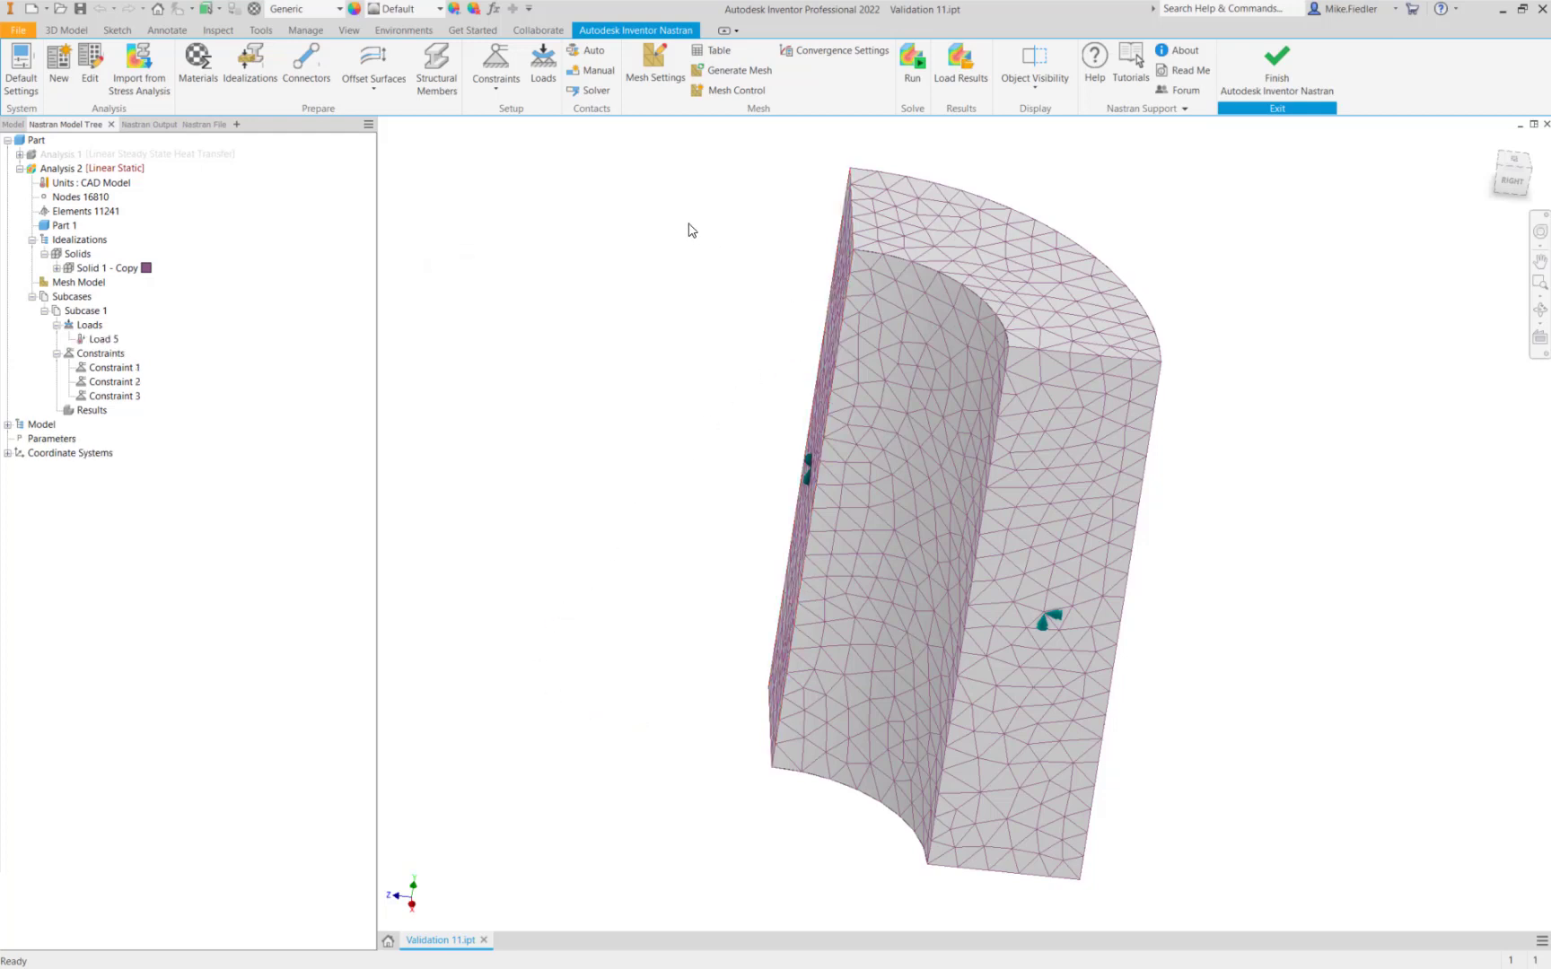
Run the Nastran solve and wait for the Solution Complete message with 0 errors
{"action": "left_click", "coordinate": [912, 65]}
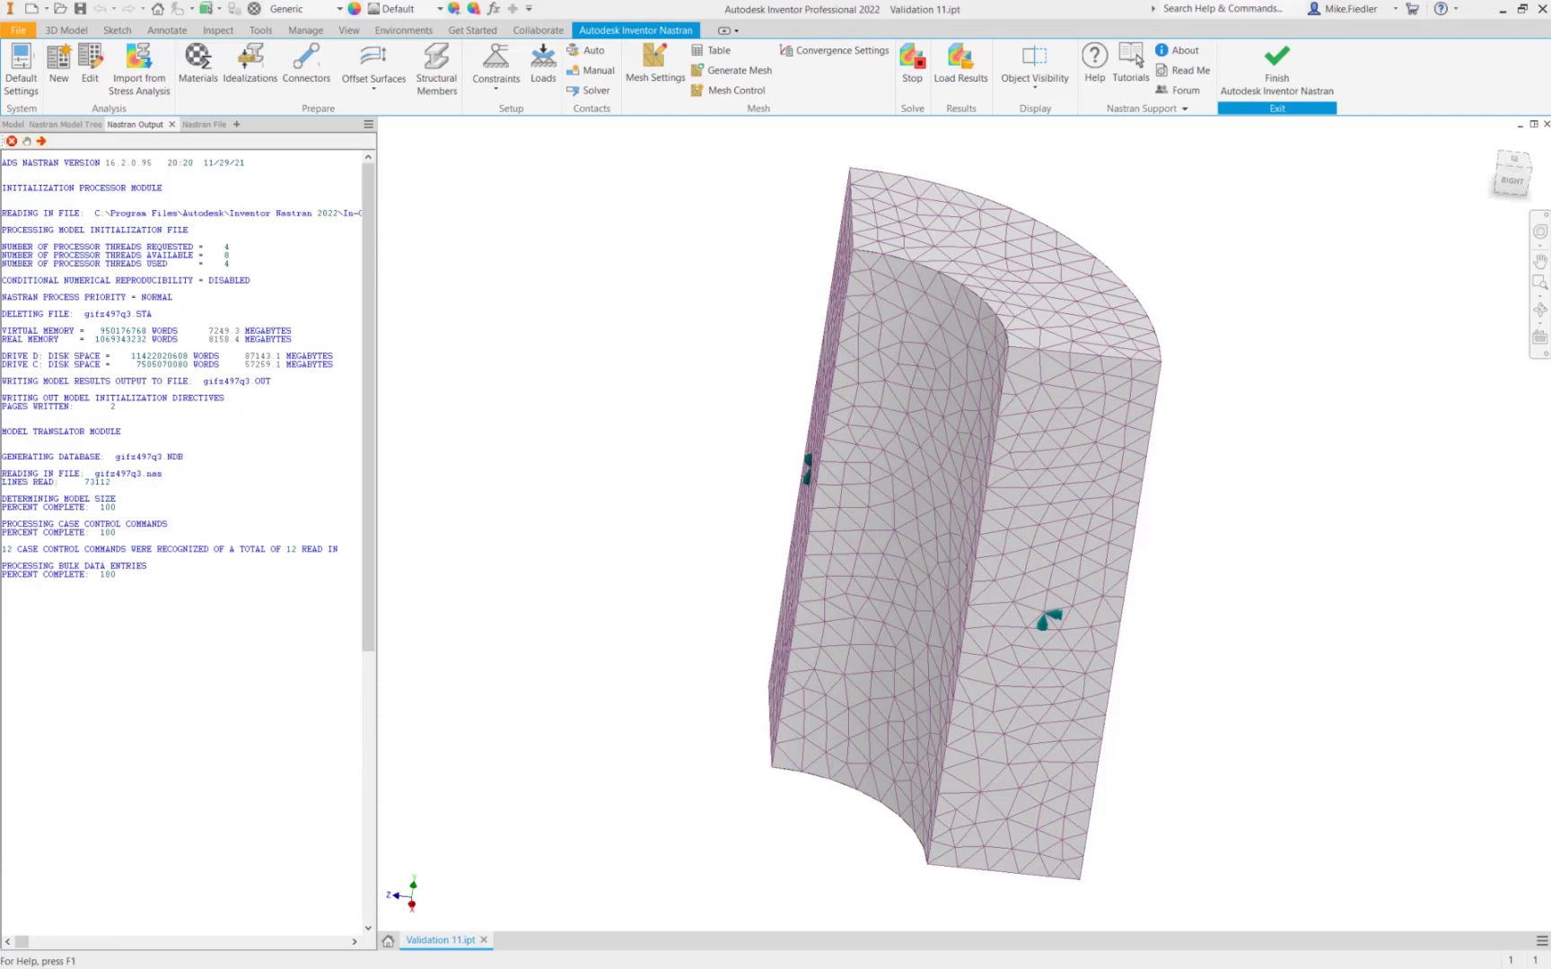
{"action": "left_click_drag", "start_coordinate": [0, 175], "coordinate": [1206, 310]}
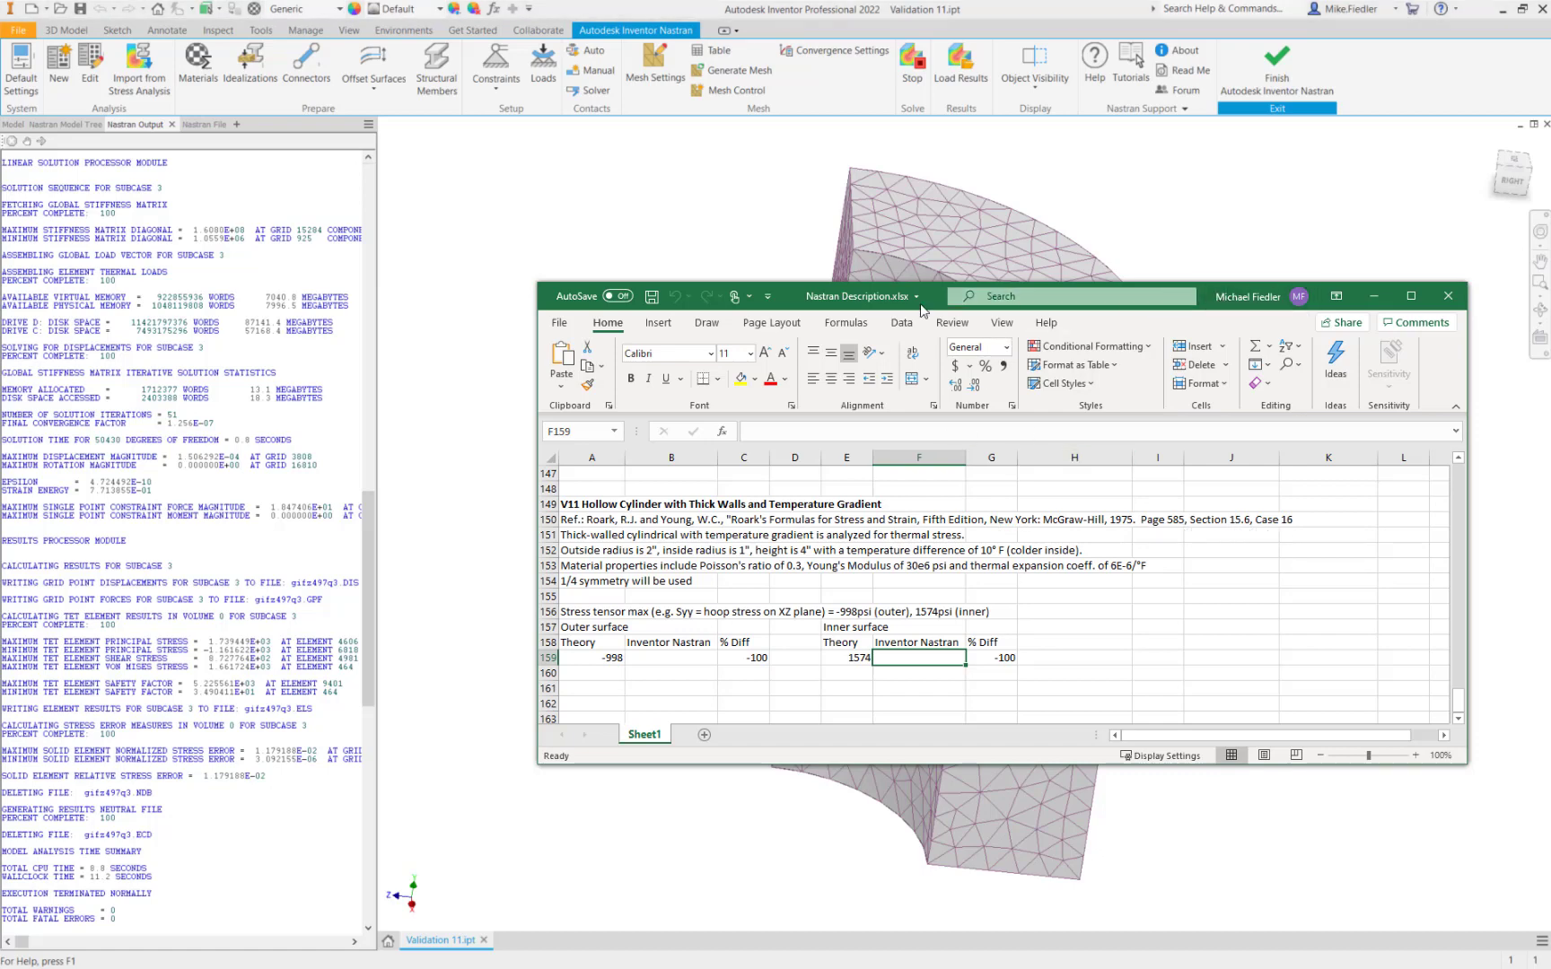
{"action": "left_click_drag", "start_coordinate": [898, 305], "coordinate": [5, 340]}
{"action": "left_click", "coordinate": [850, 458]}
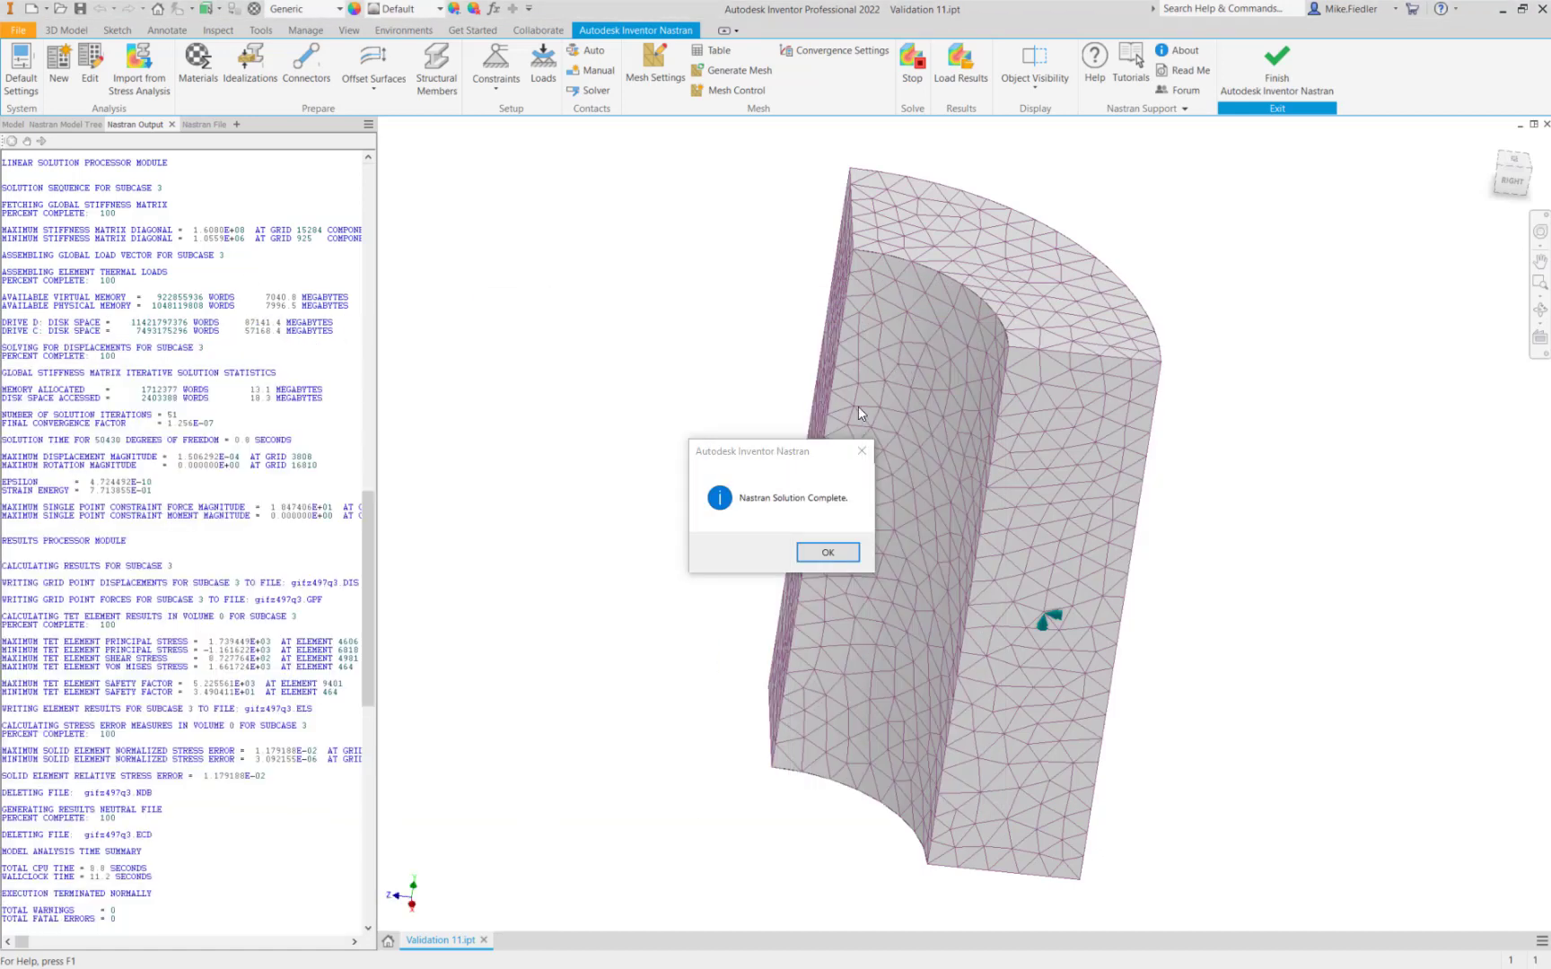
Close the completion message, reframe the model, and choose SOLID Z-NORMAL STRESS from the result list
{"action": "left_click", "coordinate": [844, 555]}
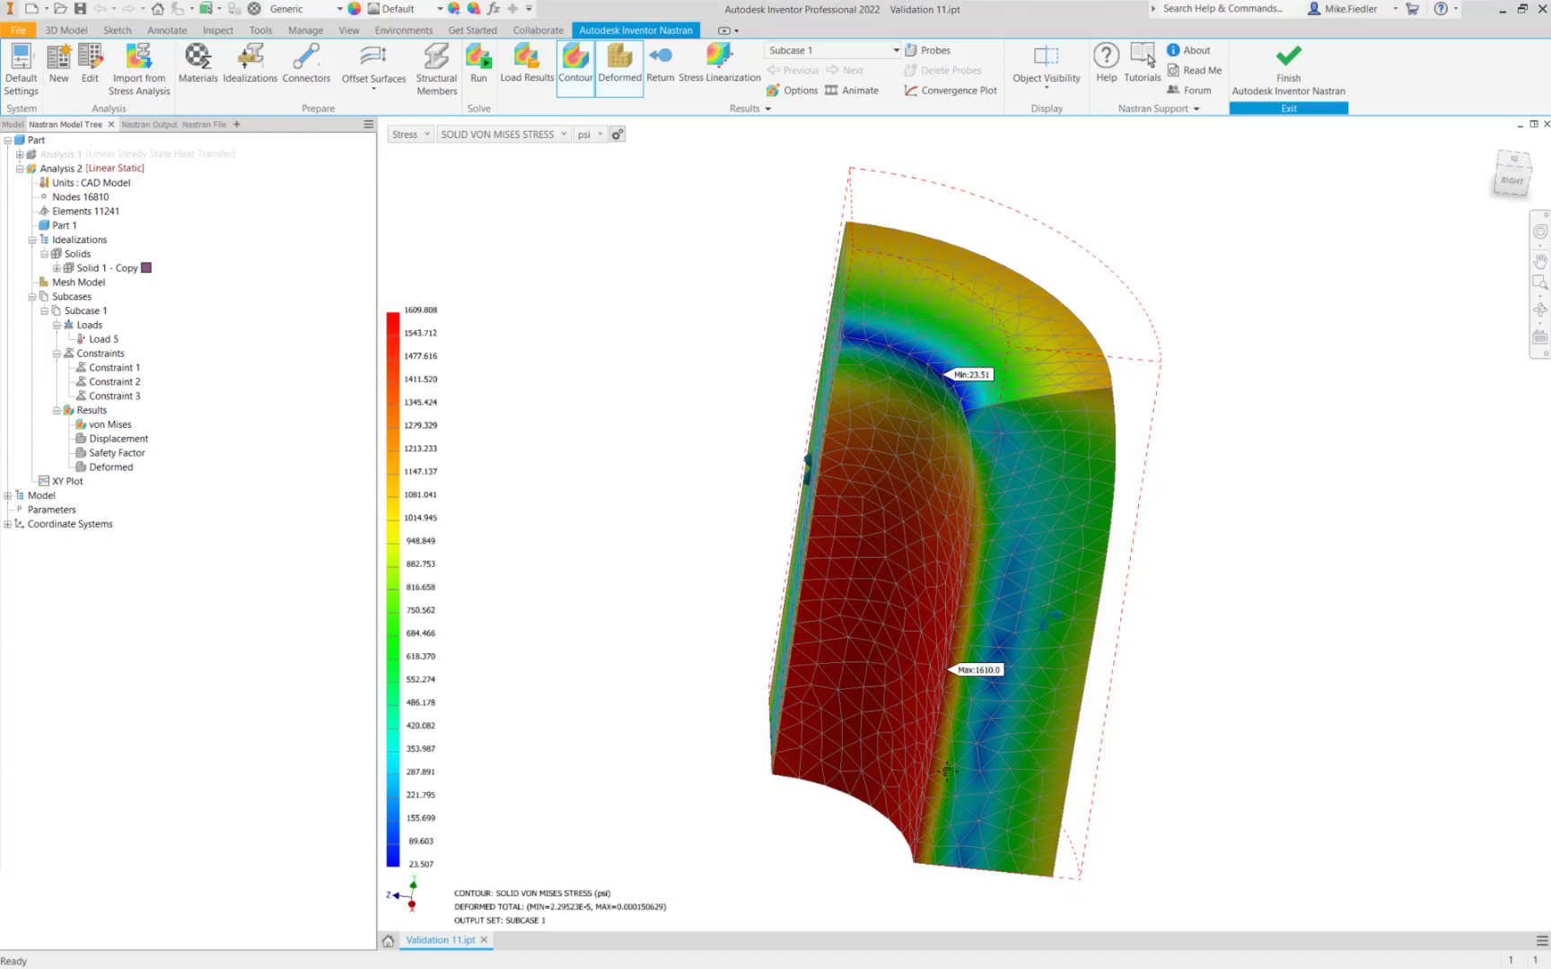
{"action": "middle_click_drag", "start_coordinate": [956, 772], "coordinate": [918, 786], "text": "shift"}
{"action": "scroll", "coordinate": [917, 787], "scroll_direction": "up", "scroll_amount": 5}
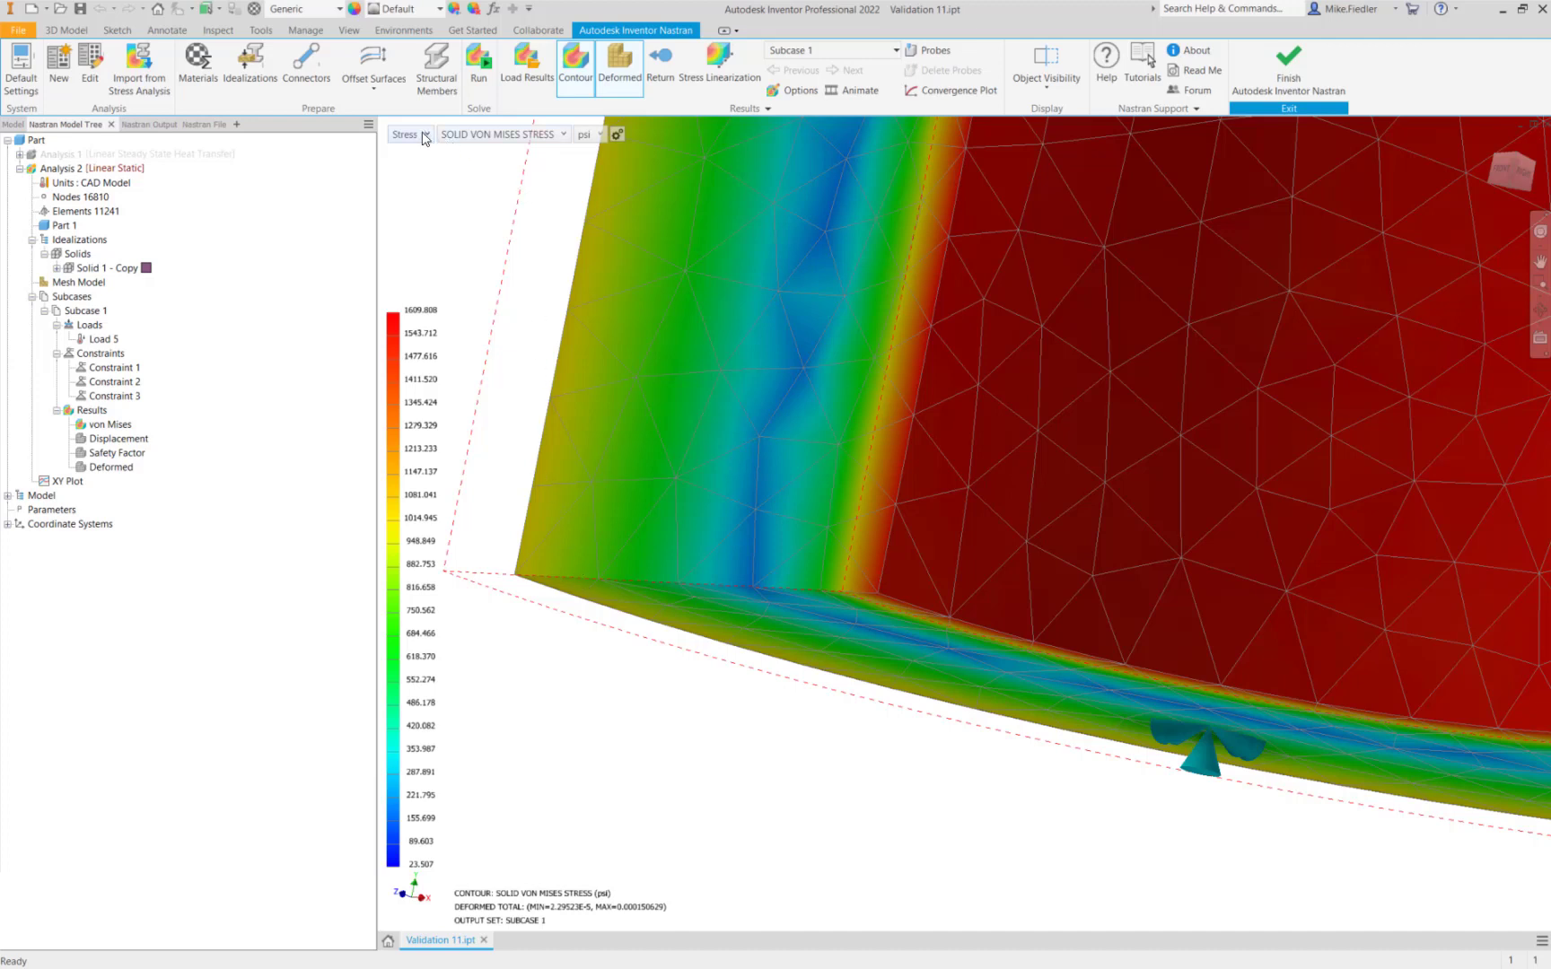
{"action": "left_click", "coordinate": [500, 135]}
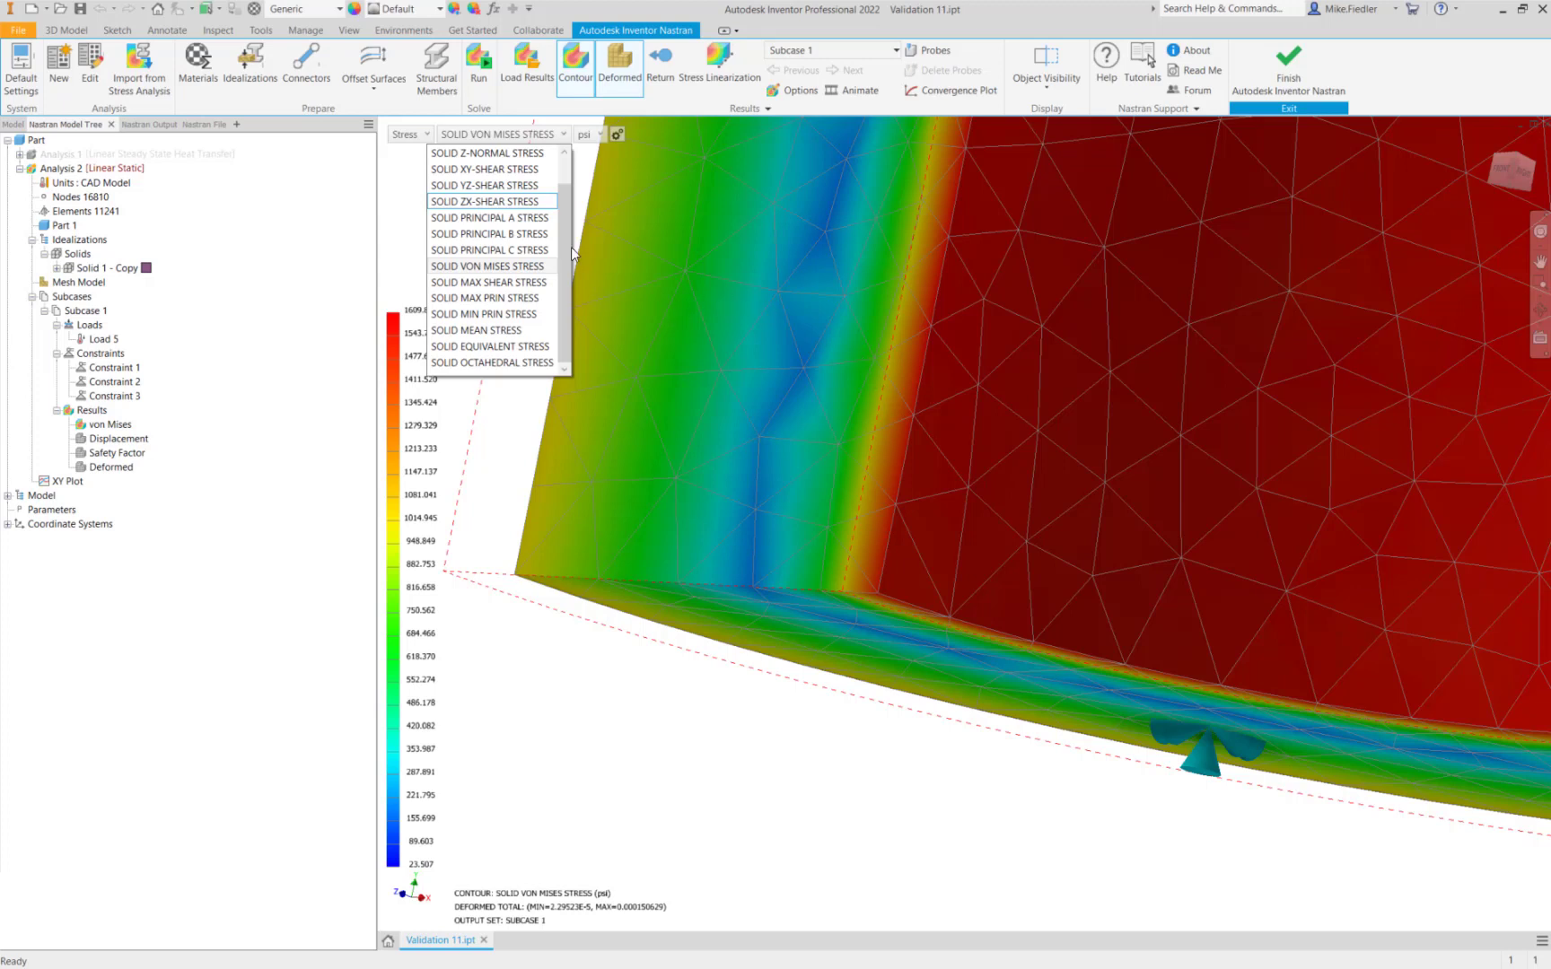
{"action": "scroll", "coordinate": [573, 211], "scroll_direction": "up", "scroll_amount": 2}
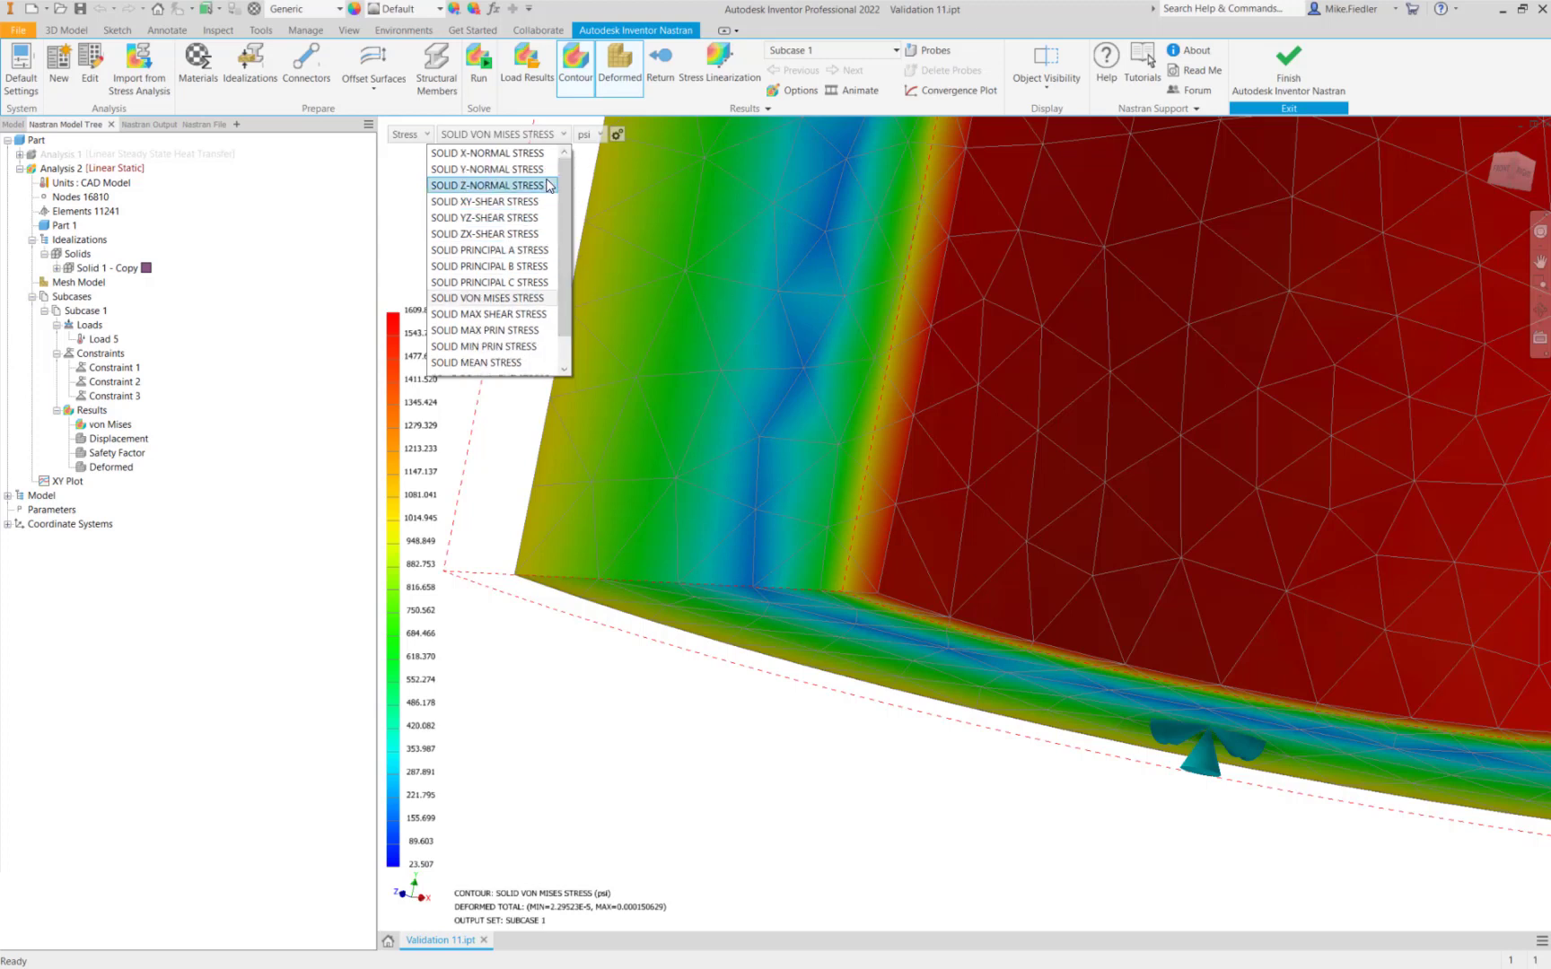
Show the Z-normal contour undeformed with node Query Display on, reading ~1570 psi at the inner node
{"action": "key", "text": "Return"}
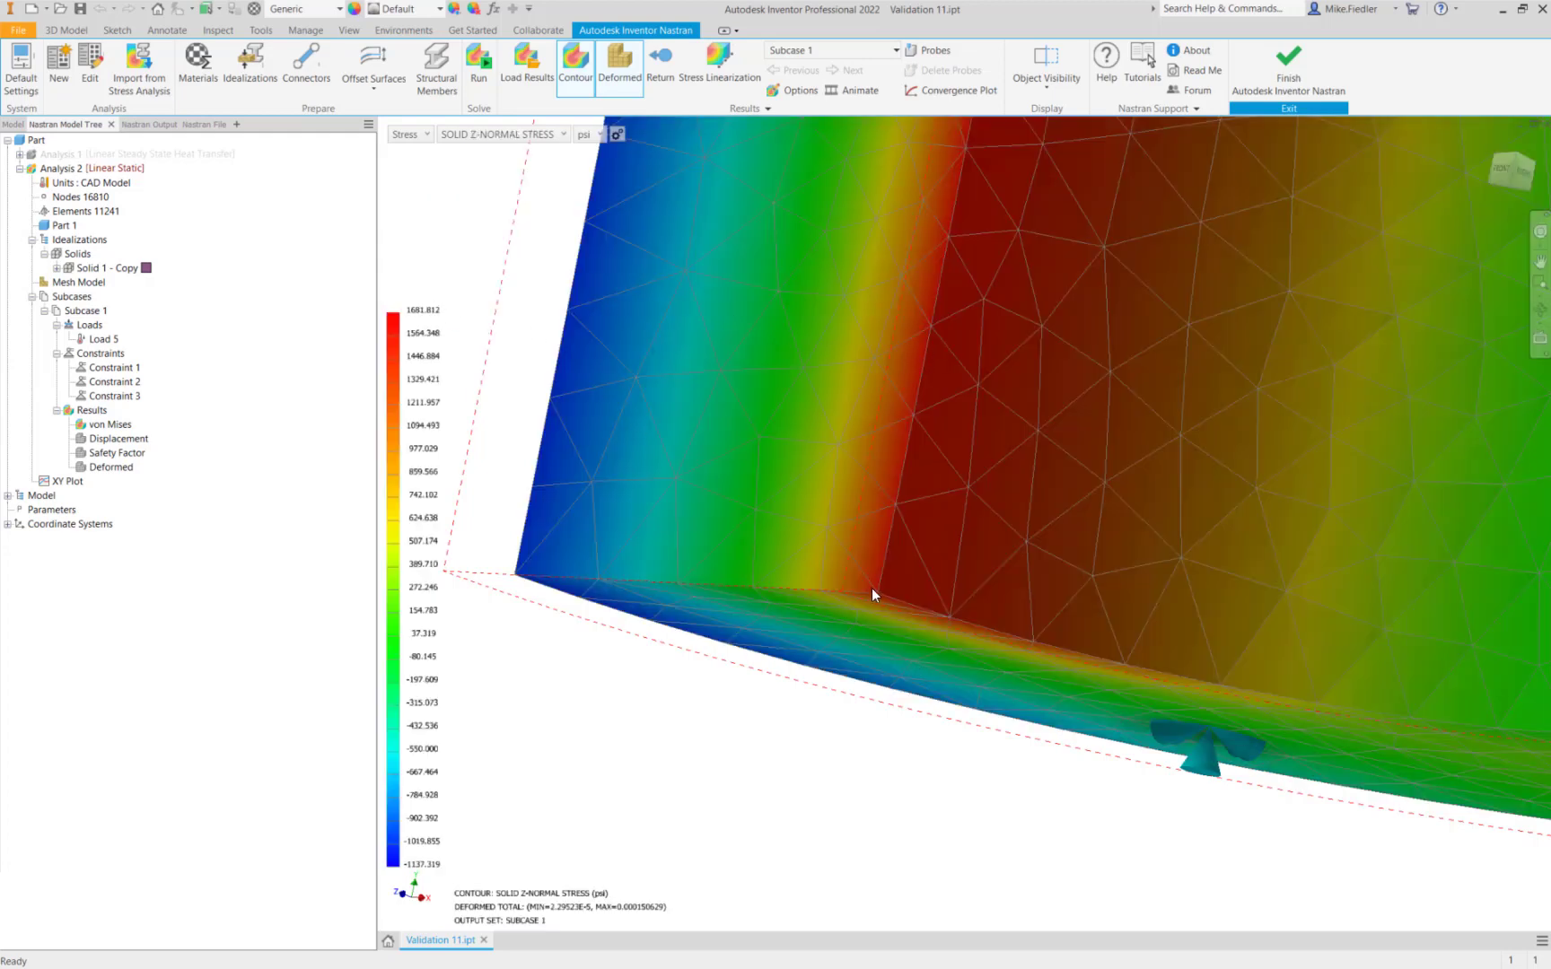
{"action": "left_click", "coordinate": [630, 79]}
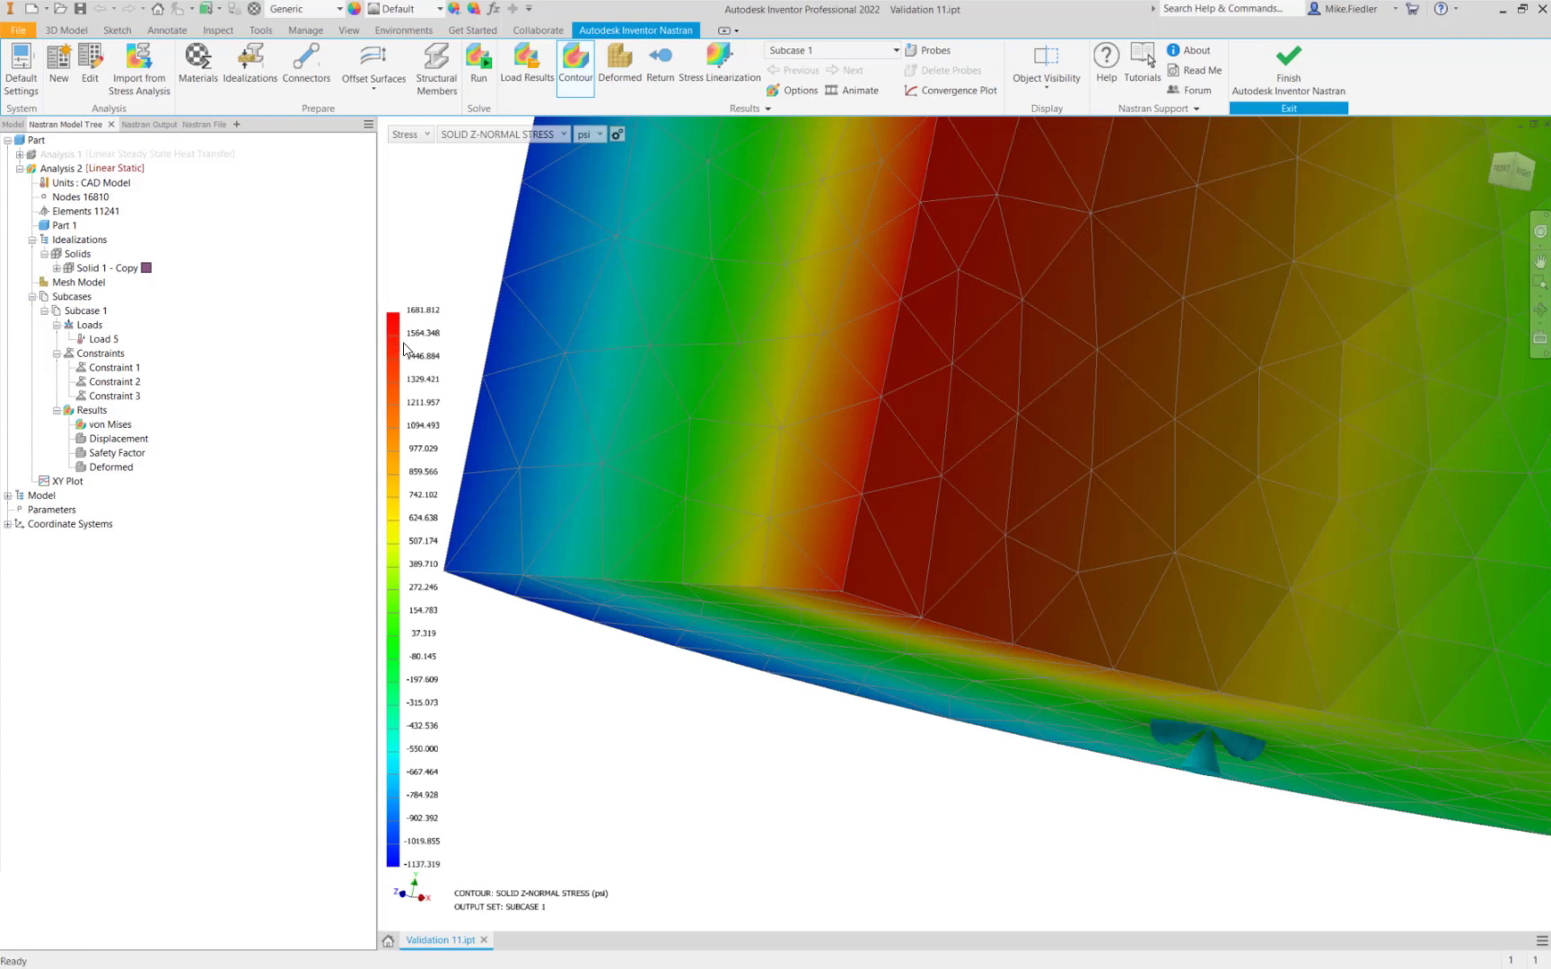
{"action": "right_click", "coordinate": [94, 196]}
{"action": "left_click", "coordinate": [137, 206]}
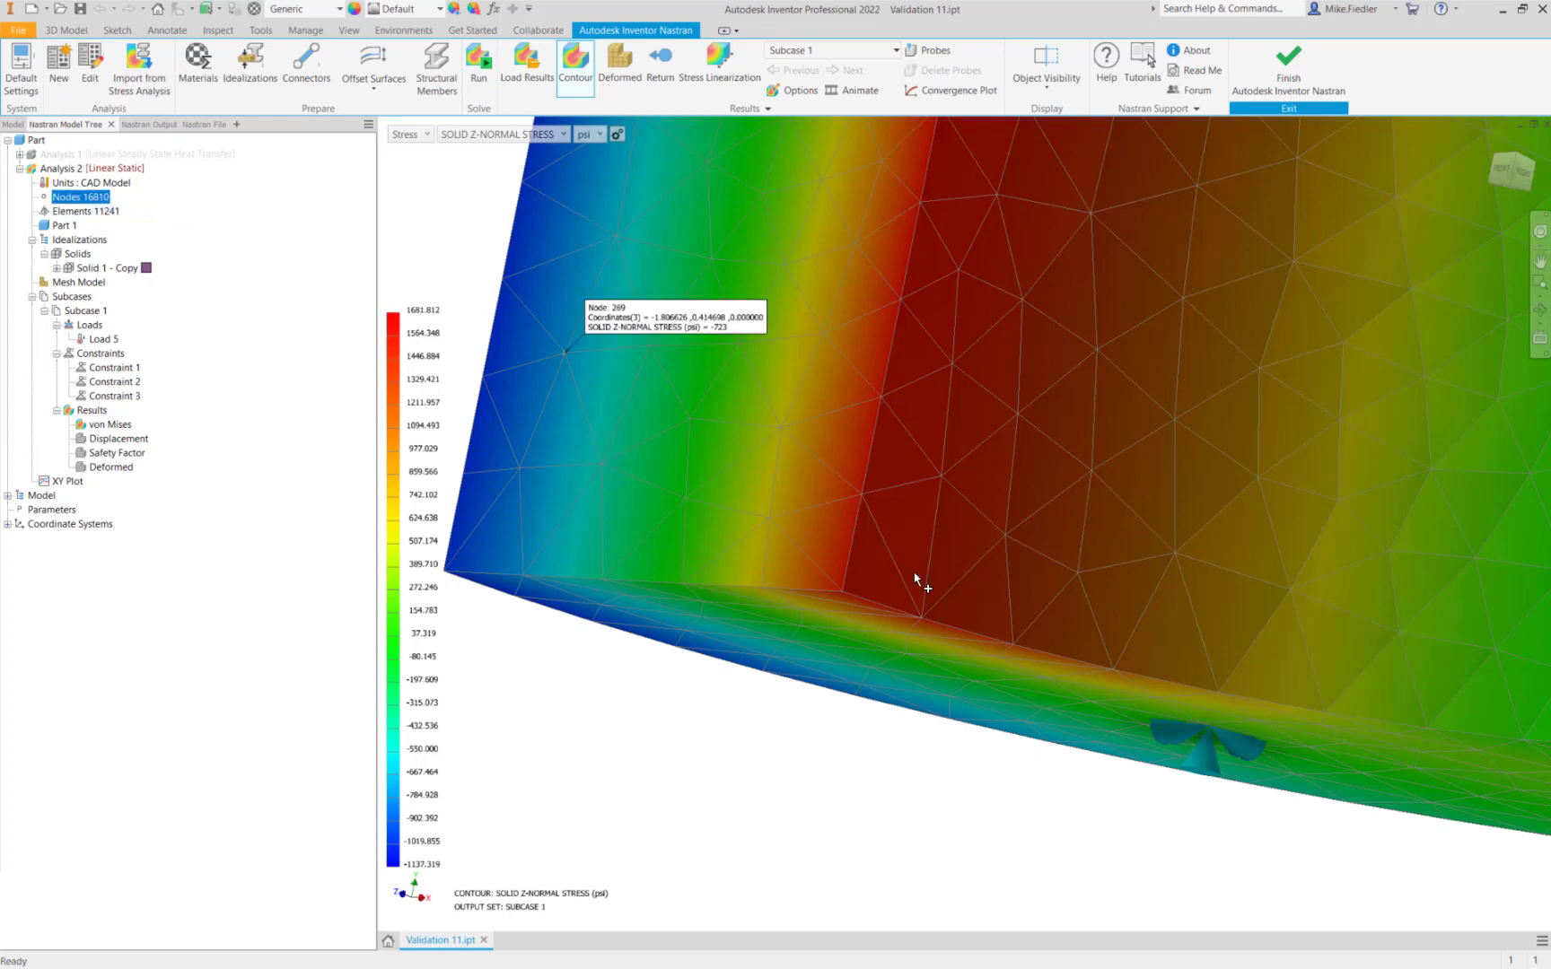
{"action": "mouse_move", "coordinate": [845, 589]}
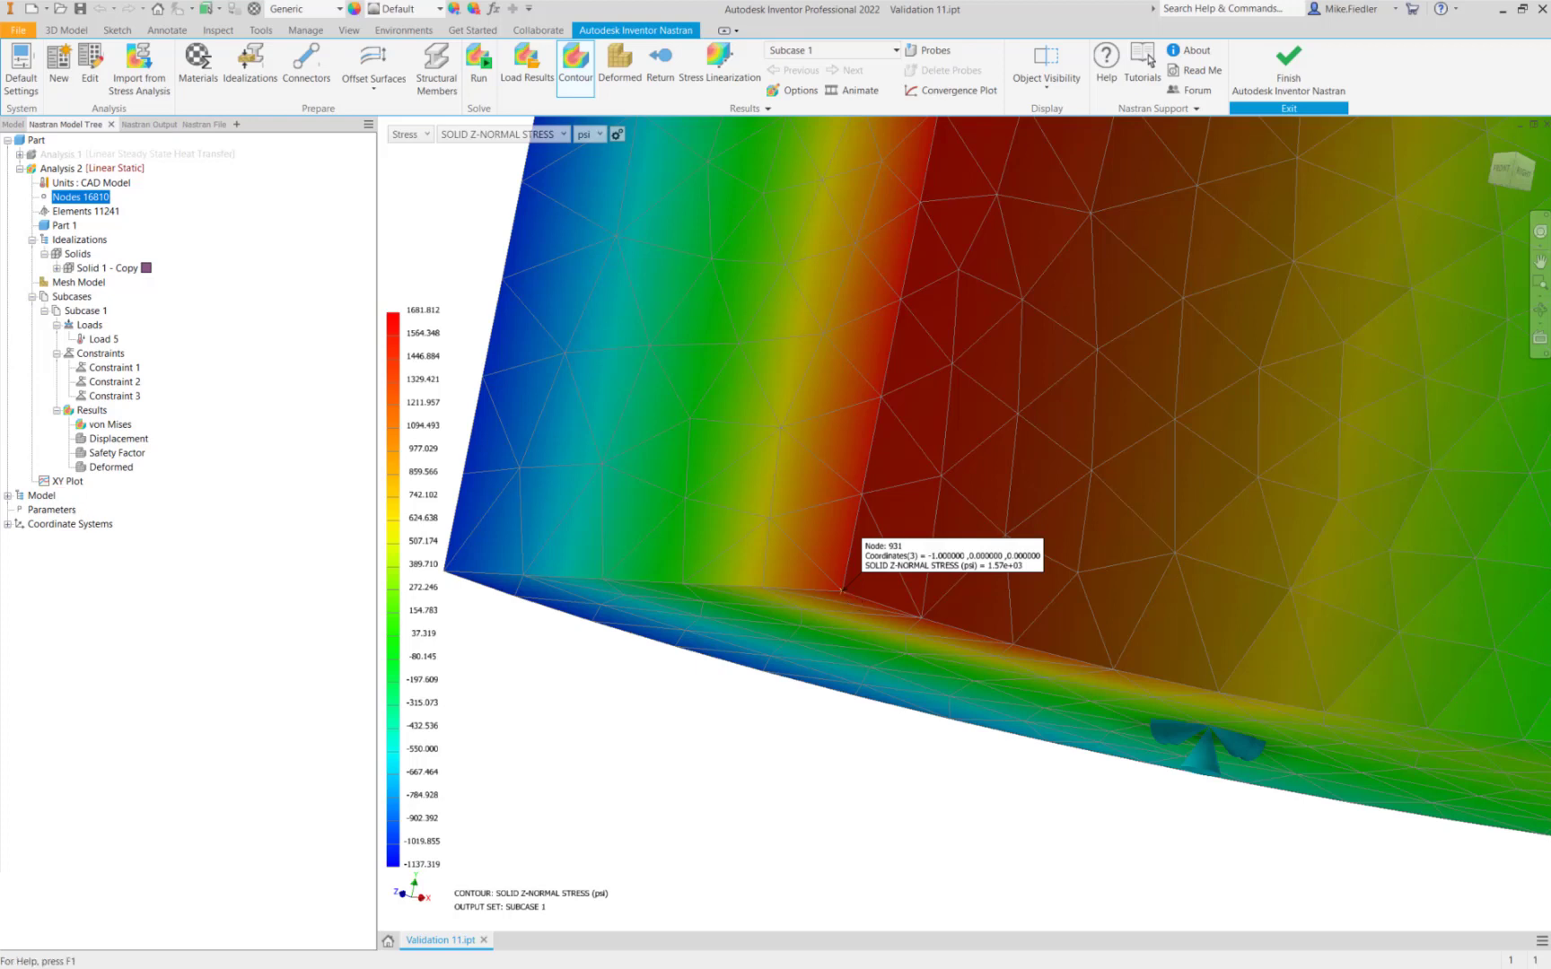
{"action": "left_click_drag", "start_coordinate": [4, 134], "coordinate": [628, 180]}
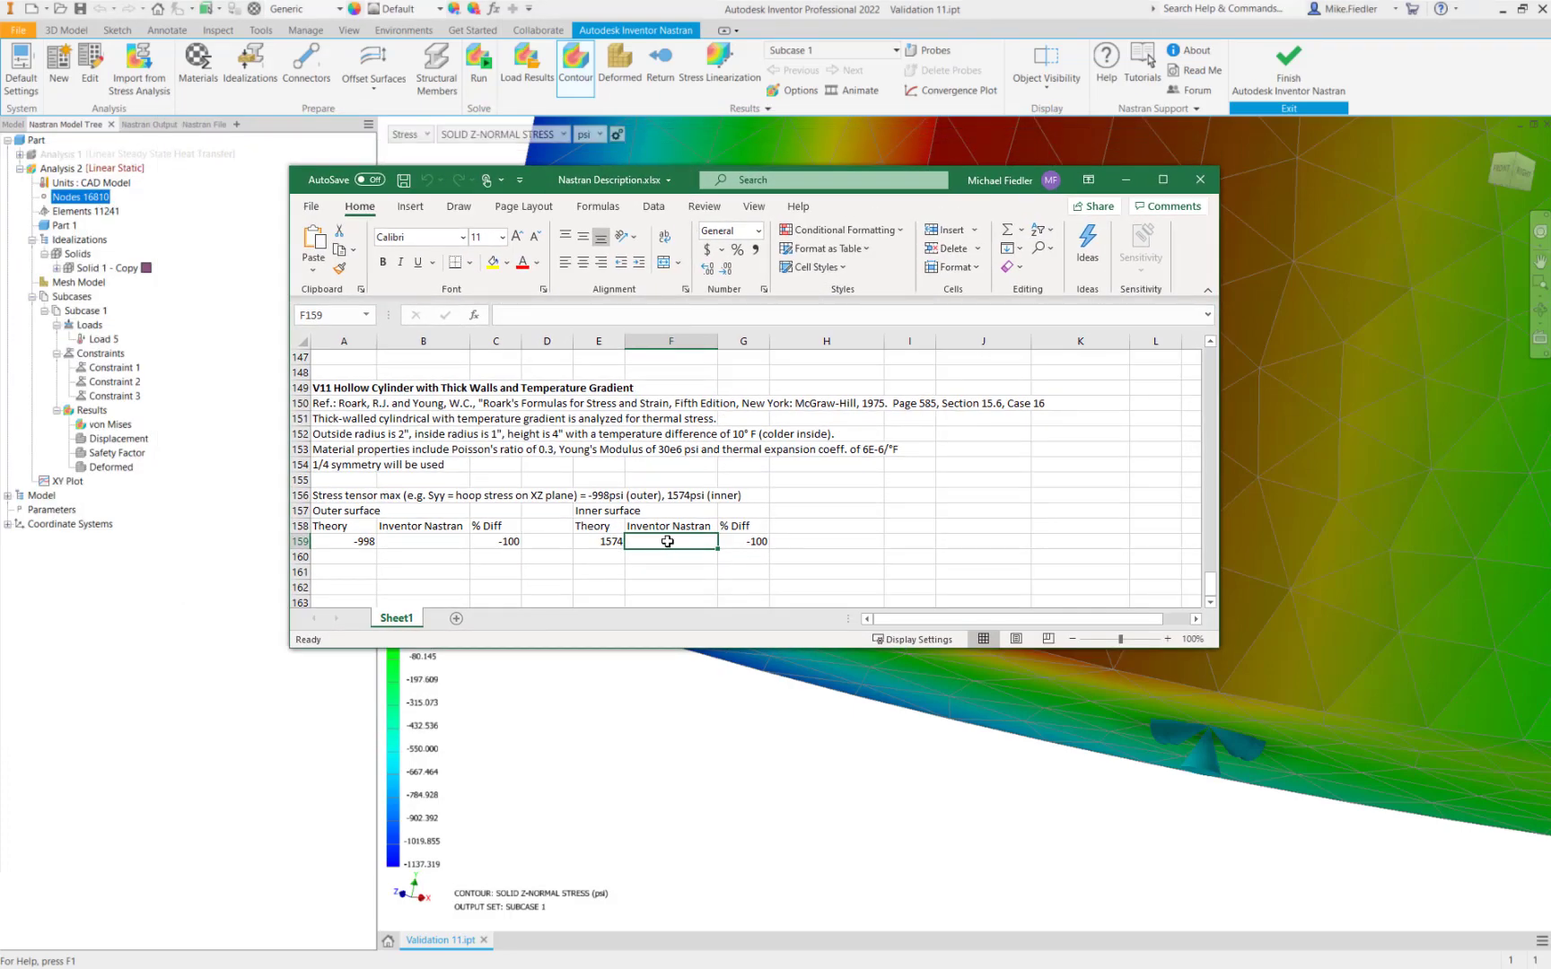
Record the Nastran stresses in Excel: 1570 inner in F159 and -997 outer in B159
{"action": "type", "text": "157"}
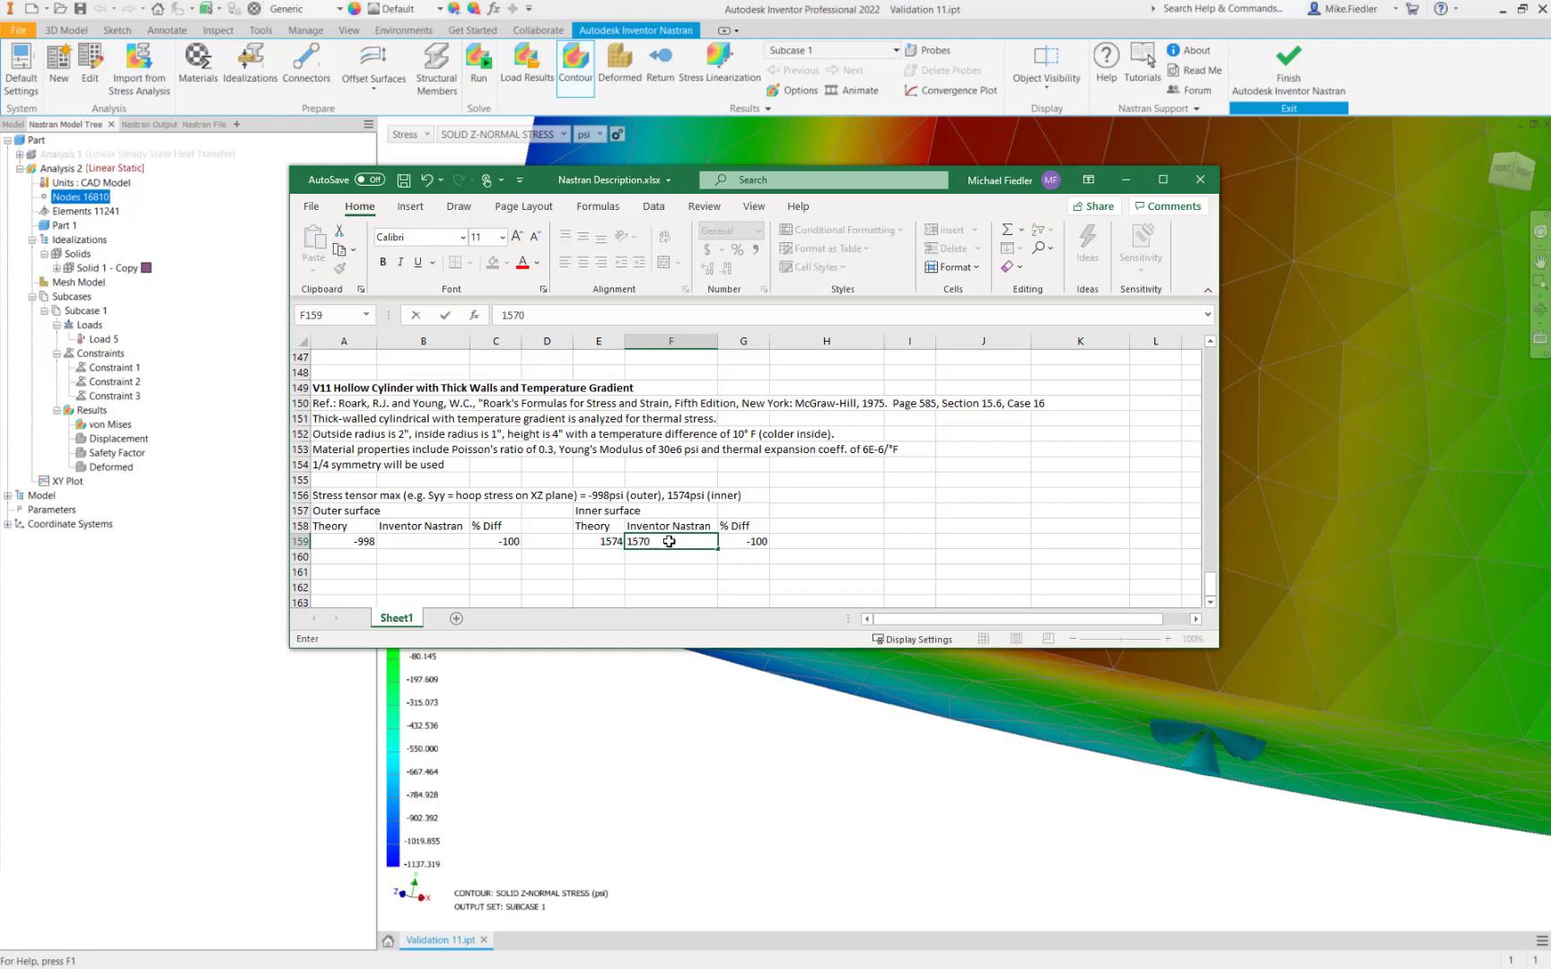
{"action": "type", "text": "0"}
{"action": "key", "text": "Return"}
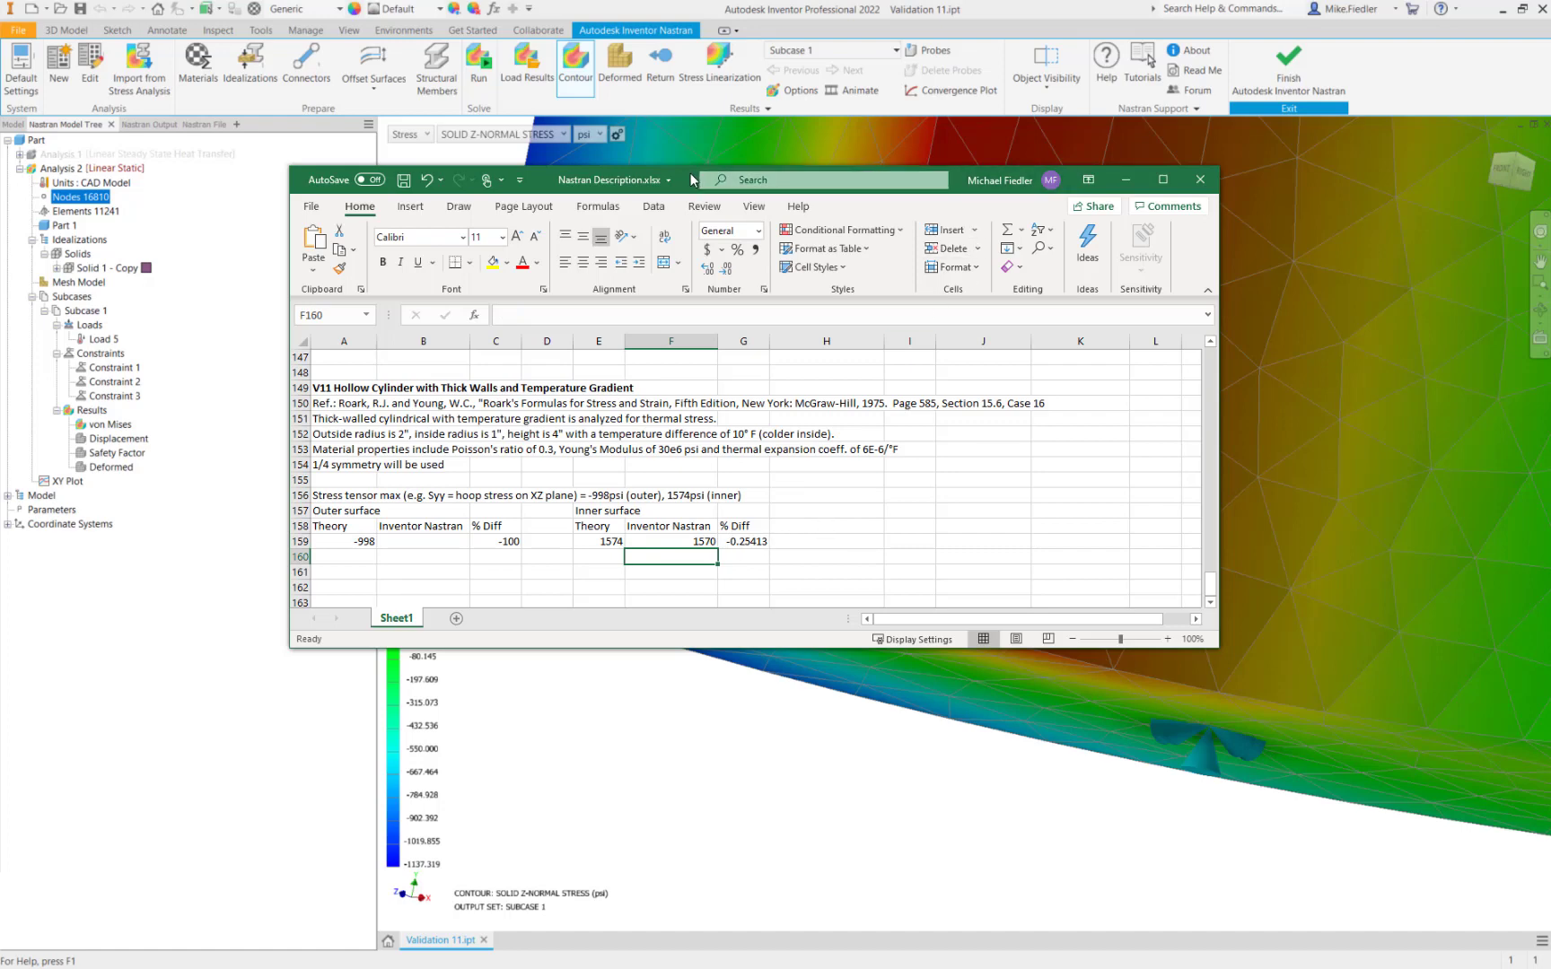
{"action": "left_click", "coordinate": [1126, 179]}
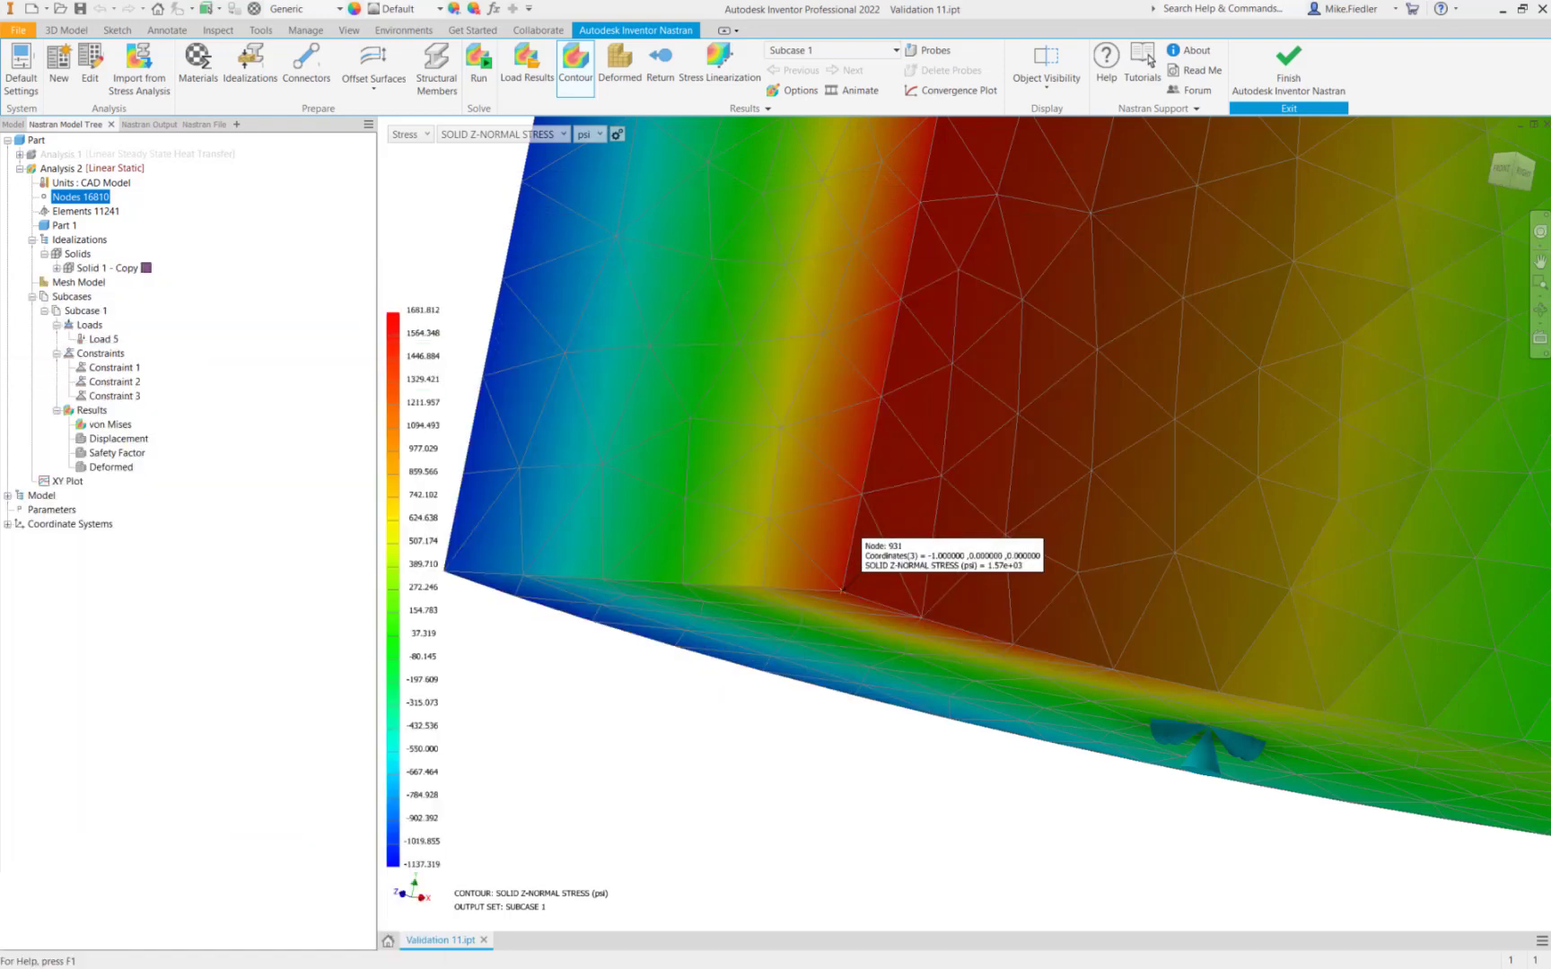
{"action": "mouse_move", "coordinate": [446, 567]}
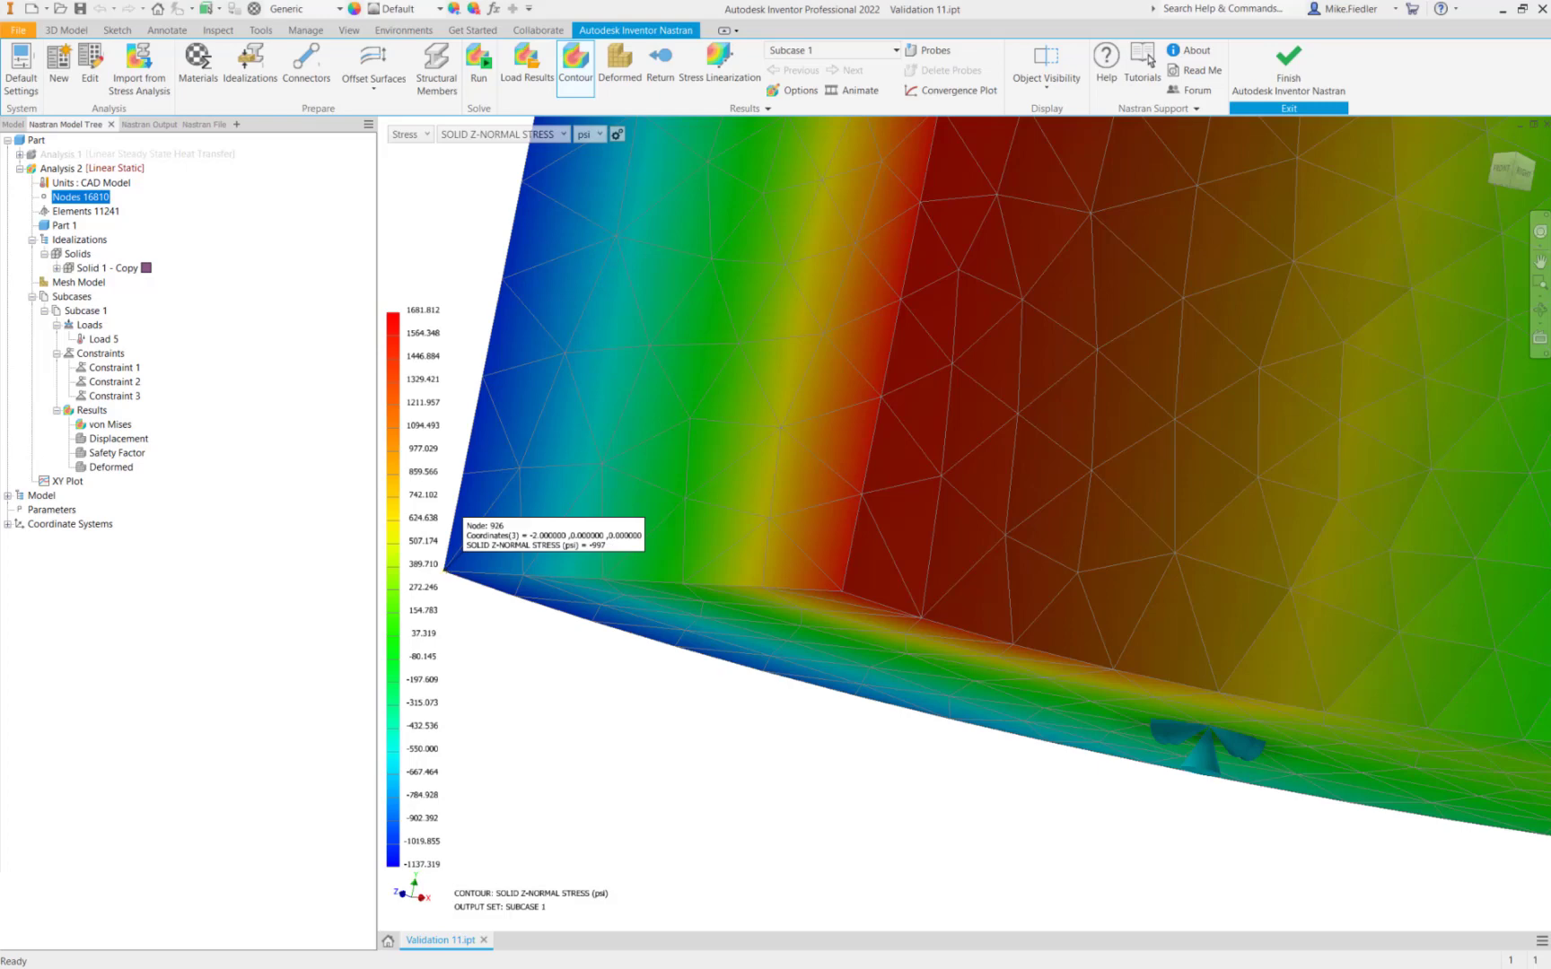
{"action": "key", "text": "alt+Tab"}
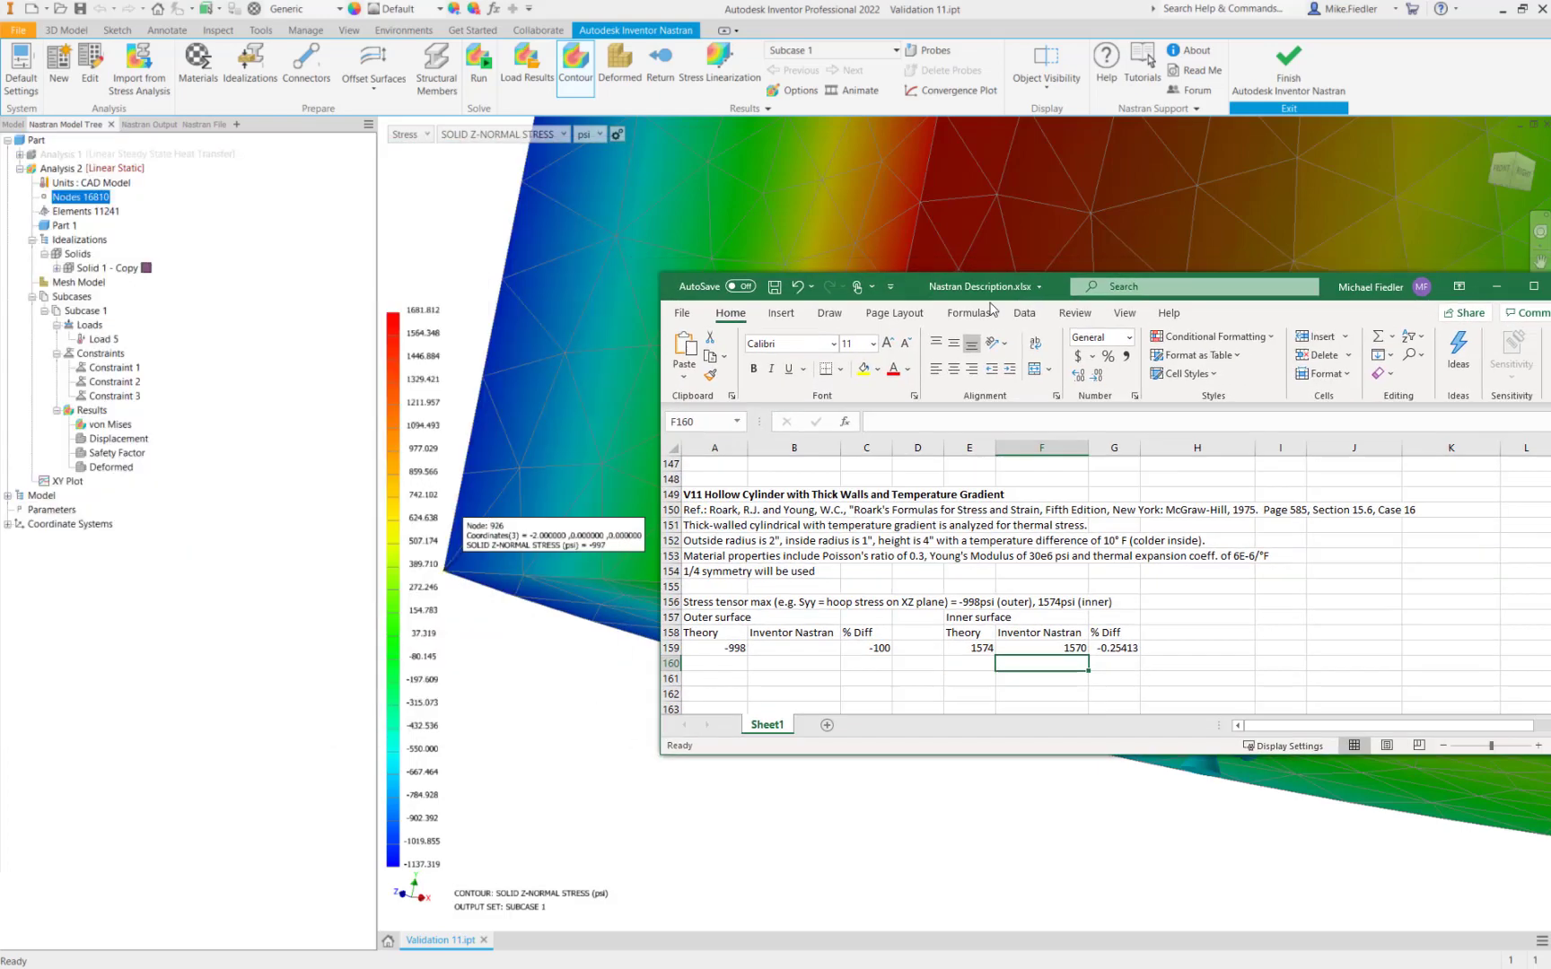
{"action": "left_click", "coordinate": [653, 678]}
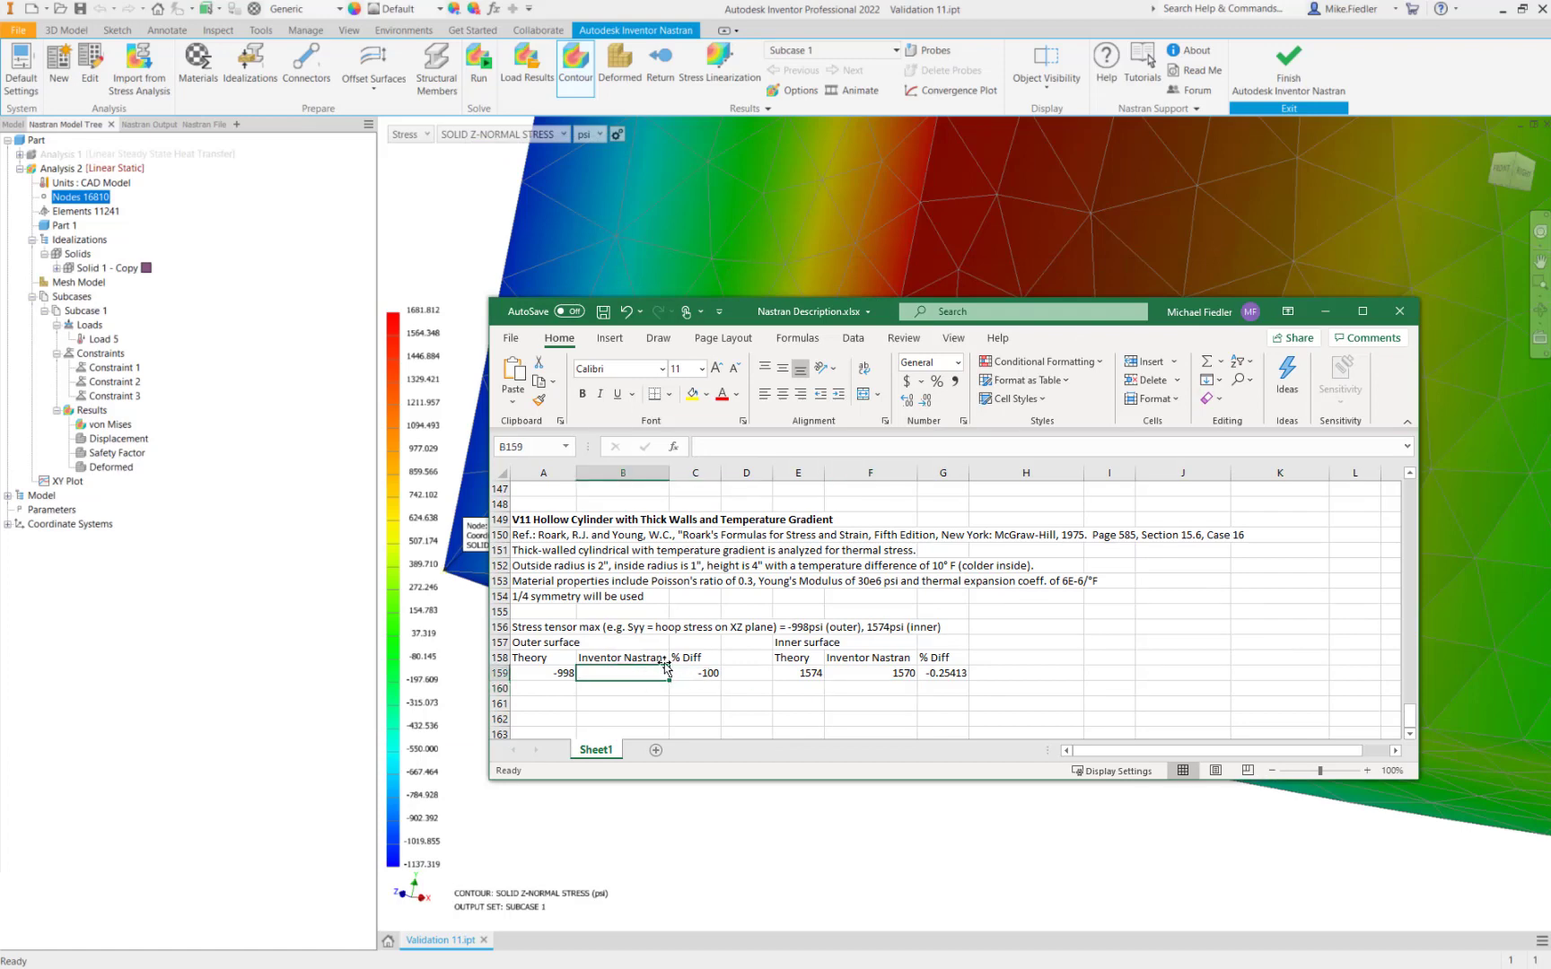
{"action": "type", "text": "-997"}
{"action": "key", "text": "Return"}
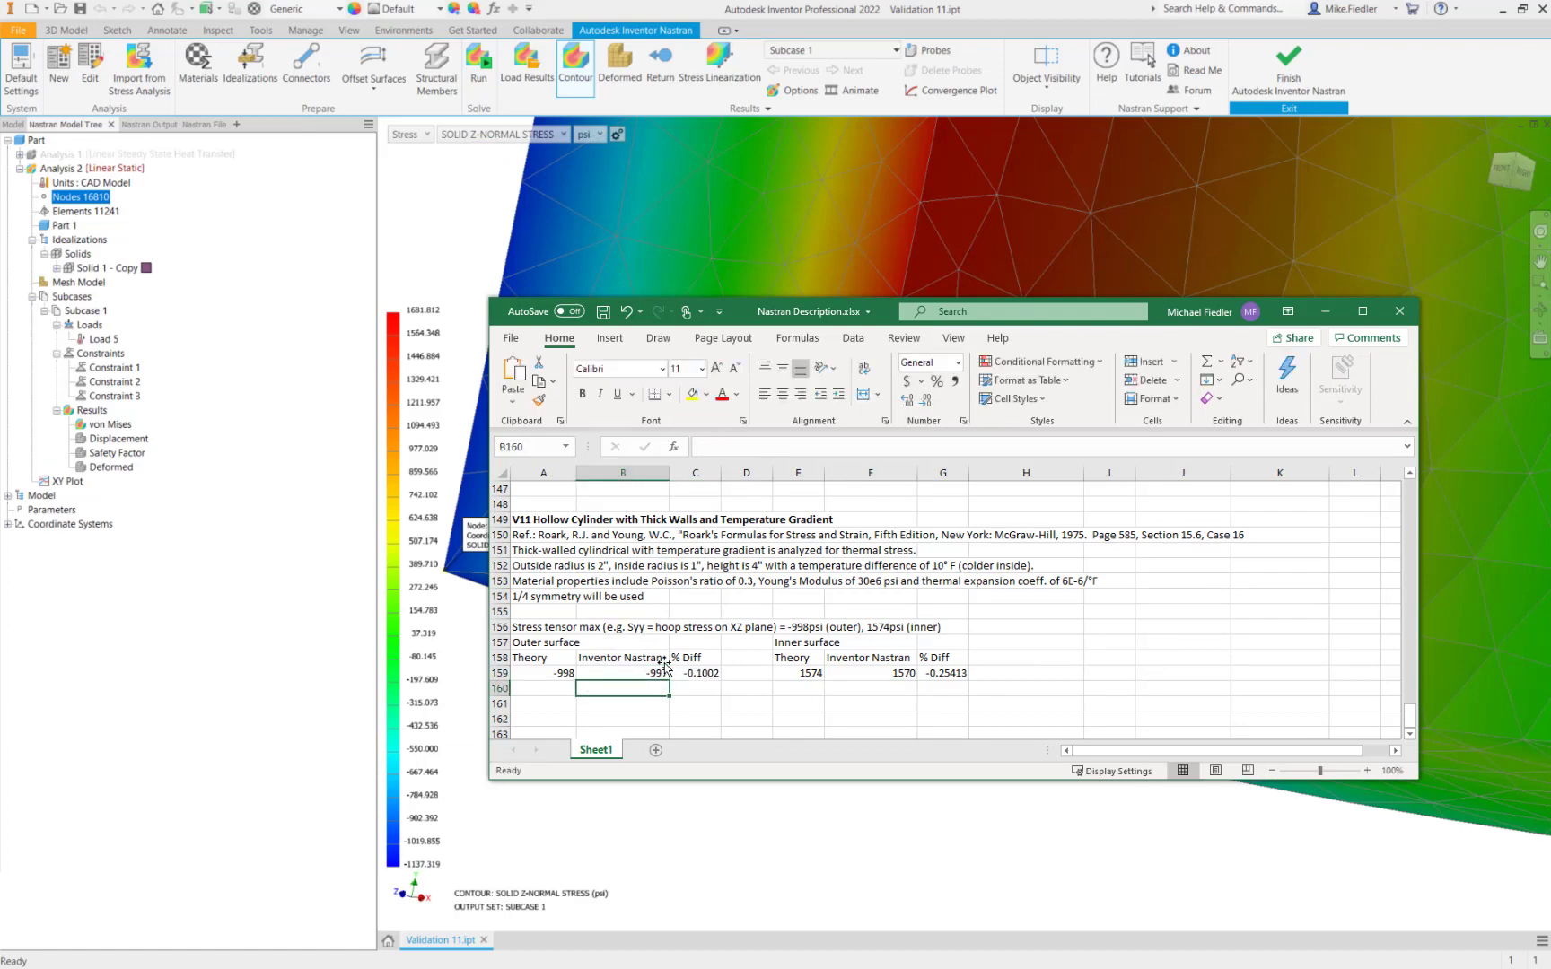